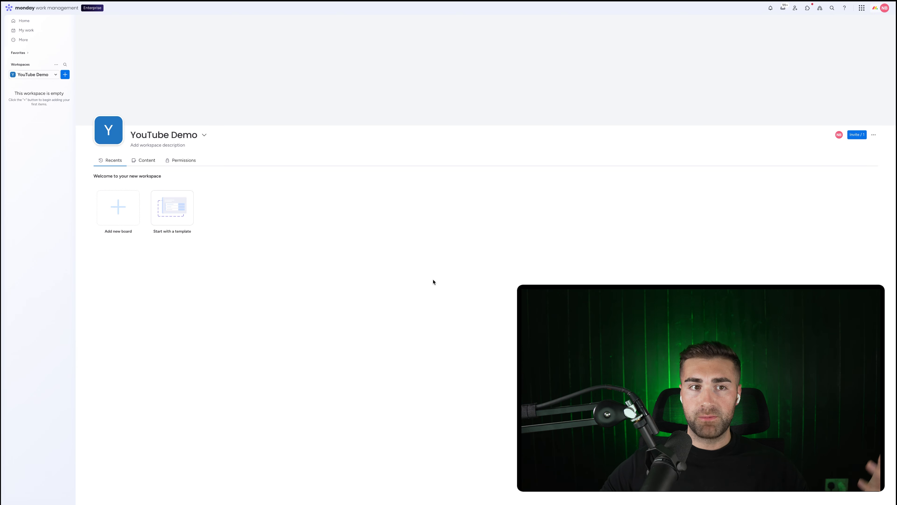
Create a main board named "Projects" in the YouTube Demo workspace, set to manage projects.
click(65, 74)
click(88, 118)
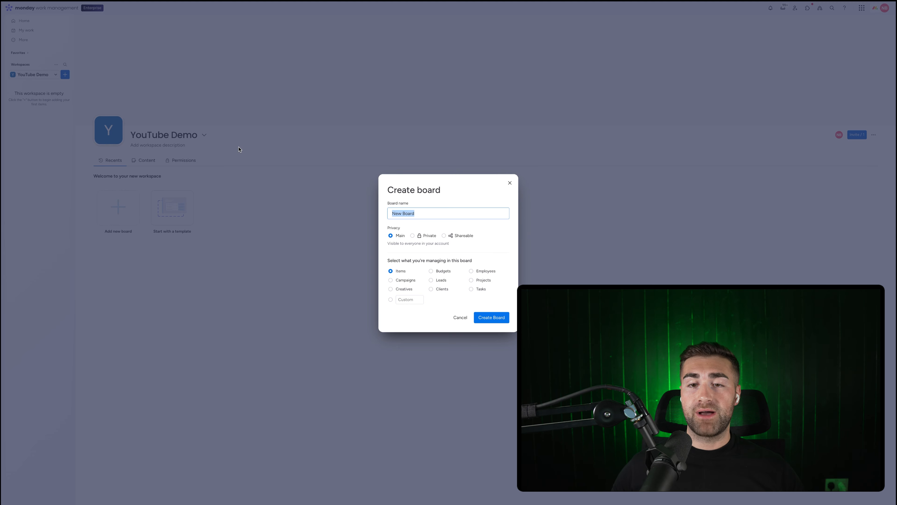
text(Projec)
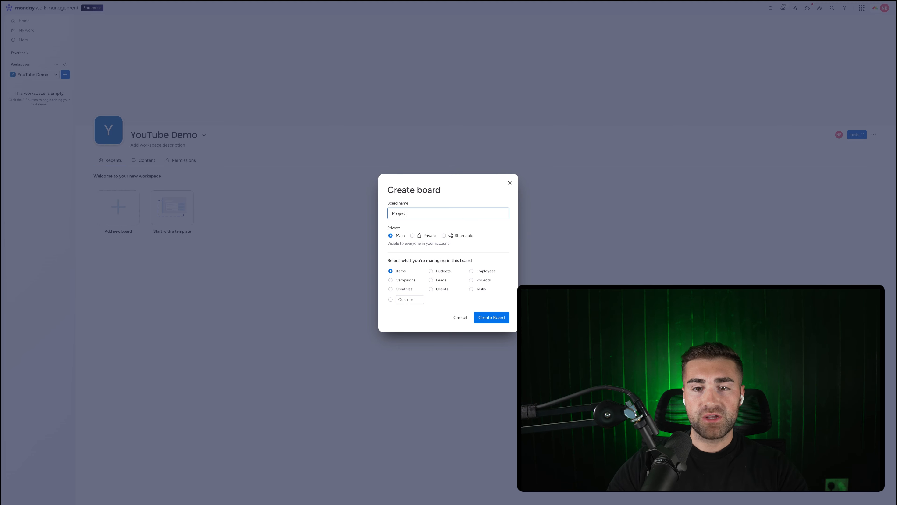
text(ts)
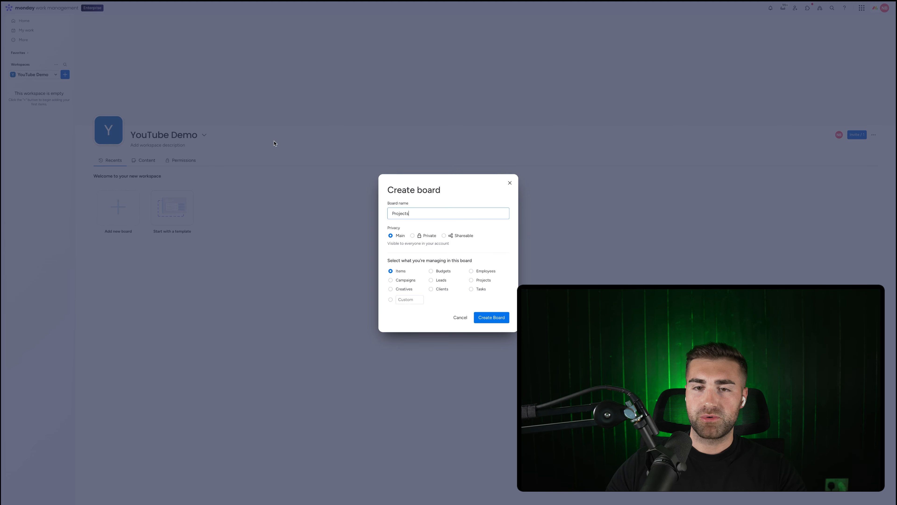
click(399, 190)
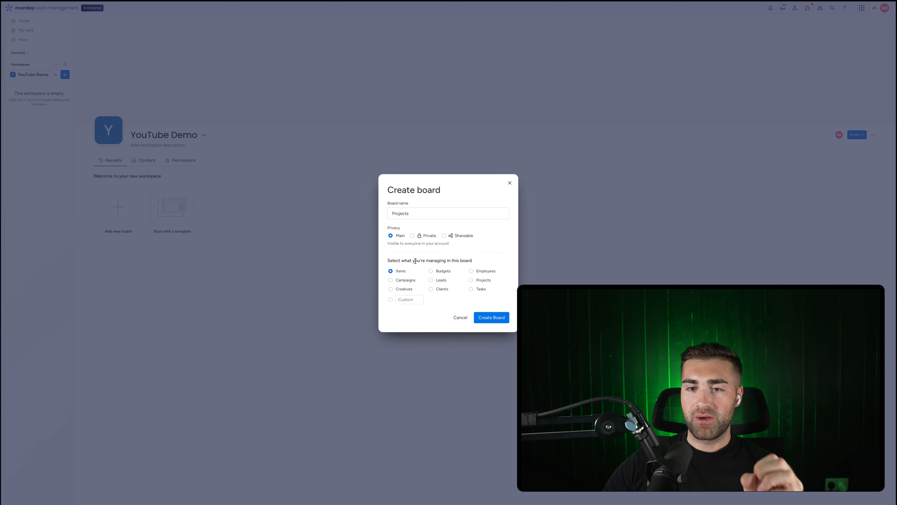
click(484, 280)
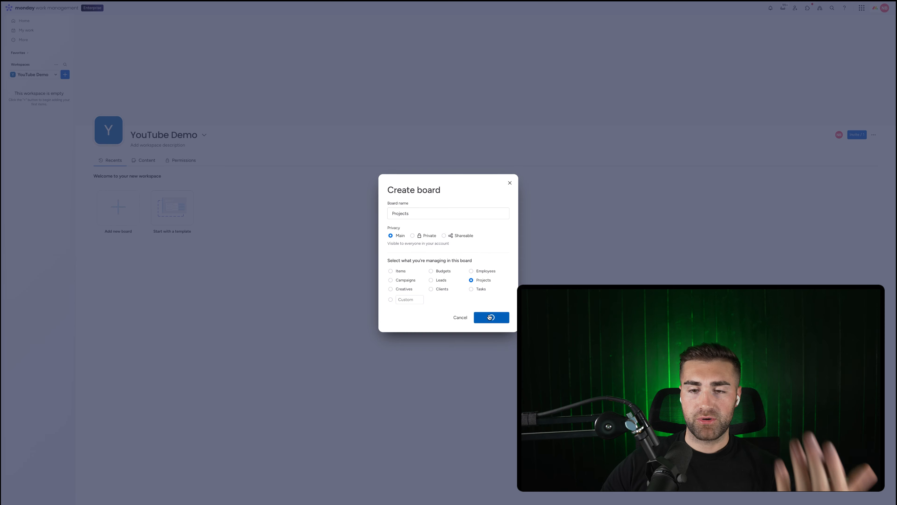
click(486, 314)
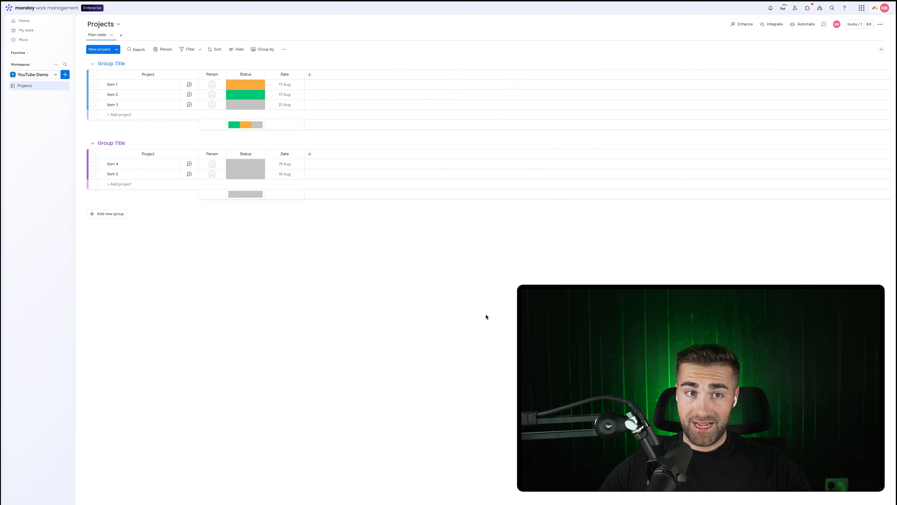
Rename the first group "New Projects" and the second group "Active Projects".
click(115, 63)
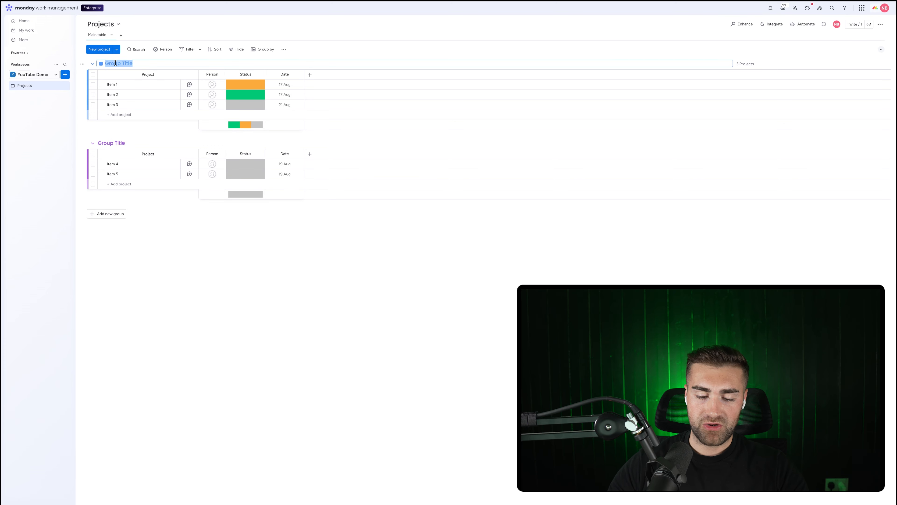
text(New Projects)
key(Return)
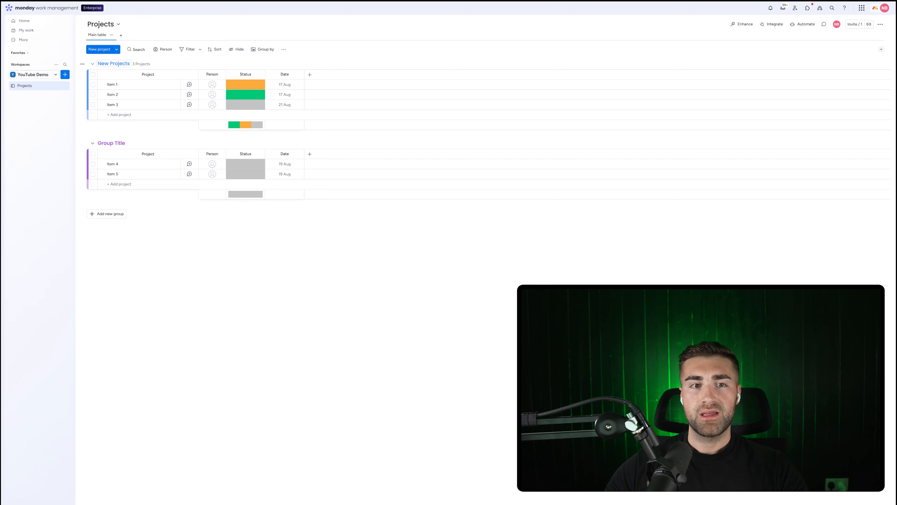
click(115, 143)
text(Activ)
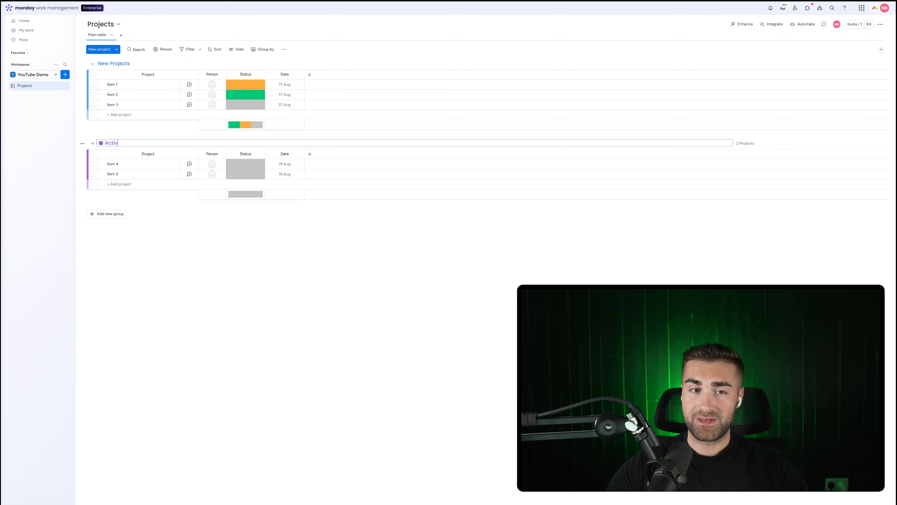
text(e Projects)
key(Return)
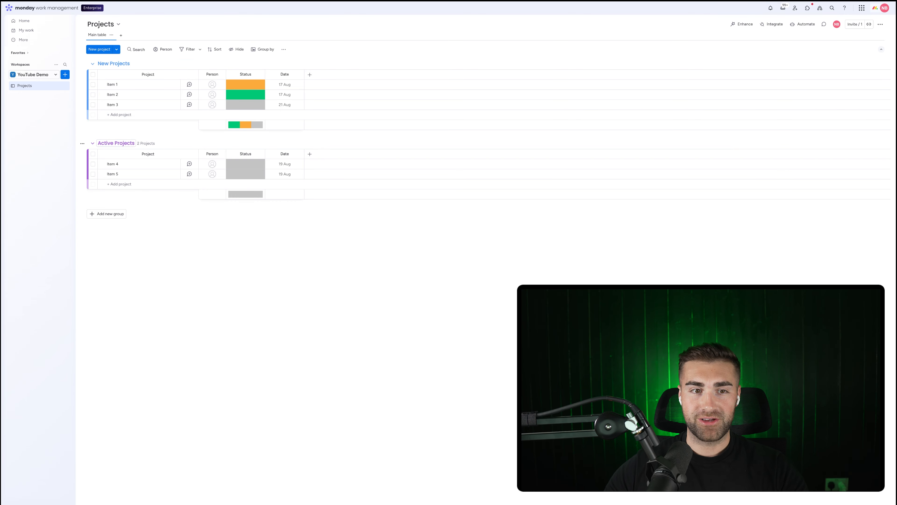
Add a new group below Active Projects and name it "Completed Projects".
click(109, 214)
click(111, 212)
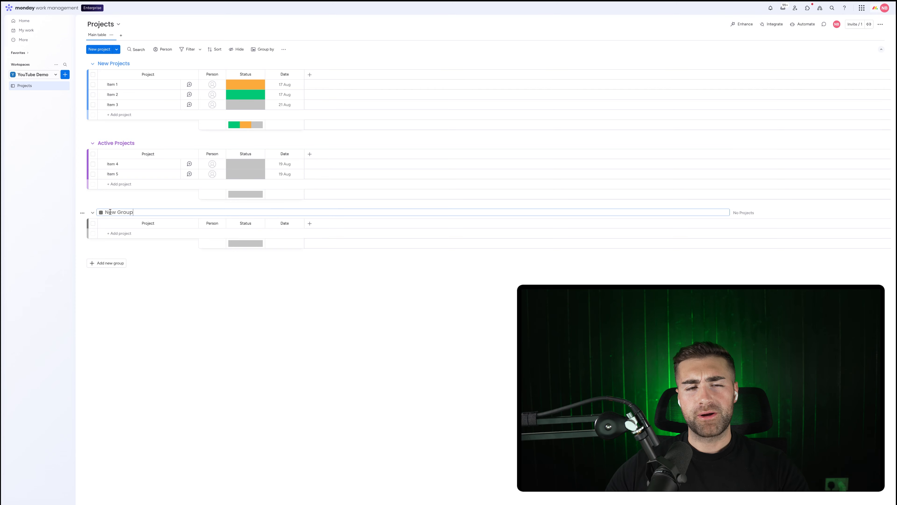
text(Completed Projects)
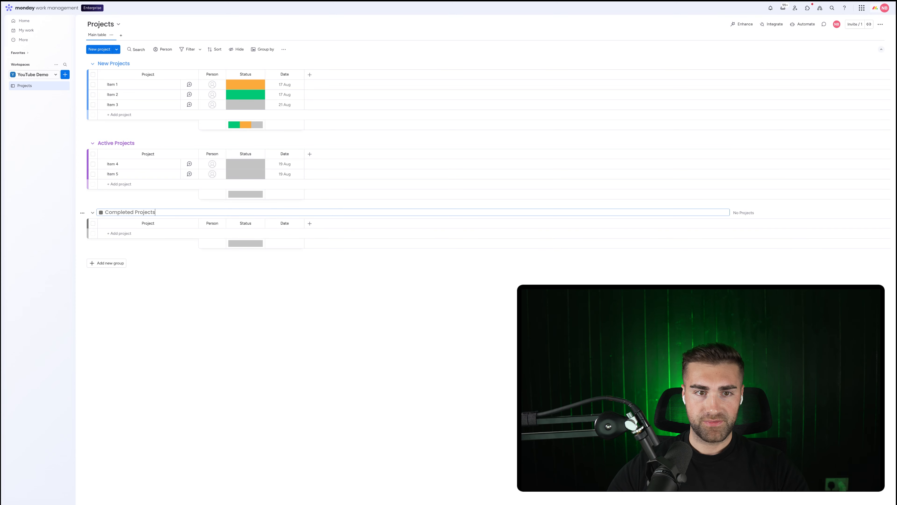
key(Return)
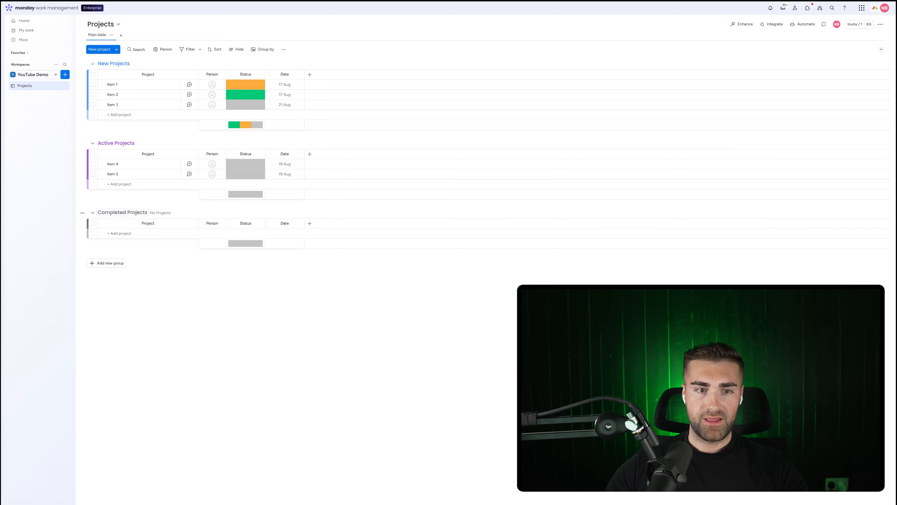
Add a group named "Cancelled / Postponed Projects" below Completed Projects and colour it red.
click(116, 263)
click(117, 260)
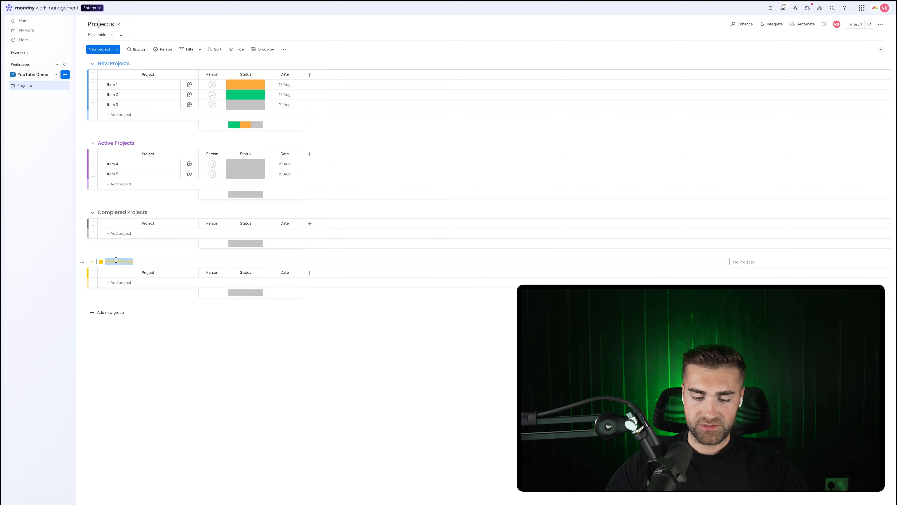
text(Cancelled / Postponed Projects)
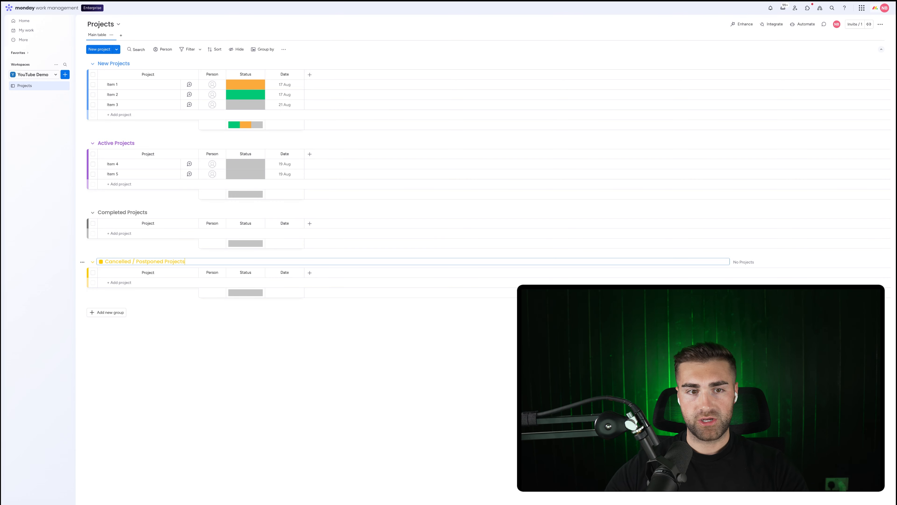
click(101, 261)
click(102, 291)
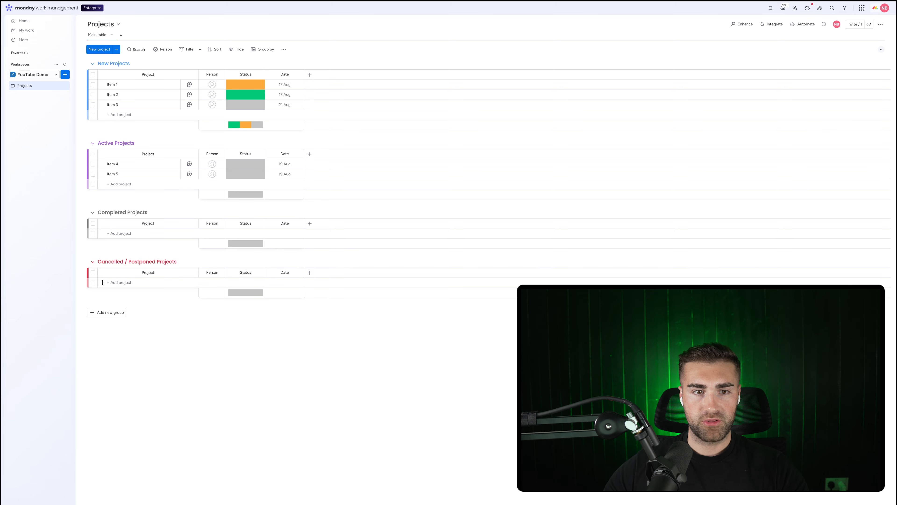
Colour the Completed Projects group green and the New Projects group dark grey.
click(101, 212)
click(100, 213)
click(109, 226)
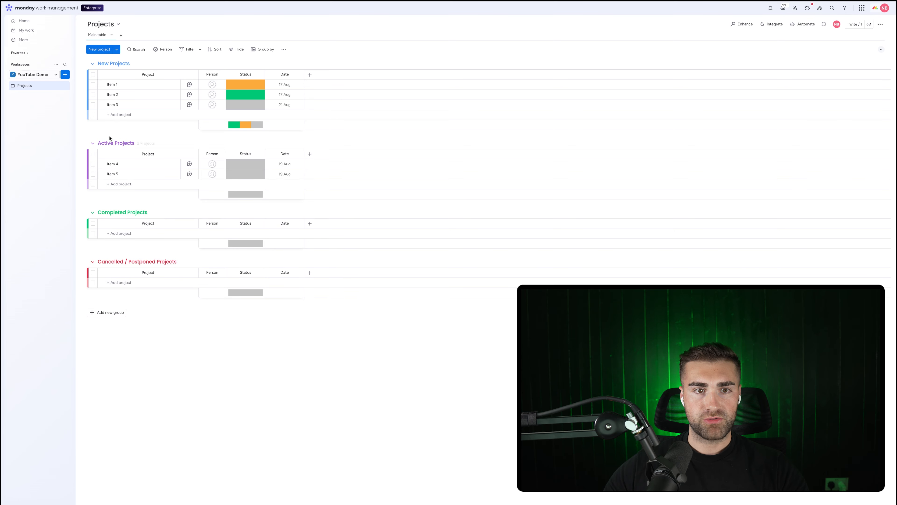
click(106, 64)
click(101, 64)
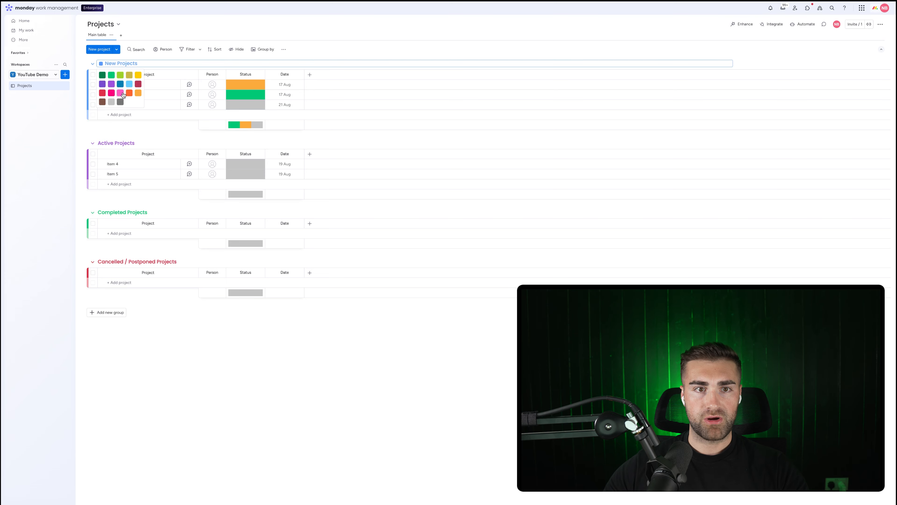
click(121, 103)
Edit the Status column labels: name the blank grey label "New" and add an orange label named "Active".
click(245, 84)
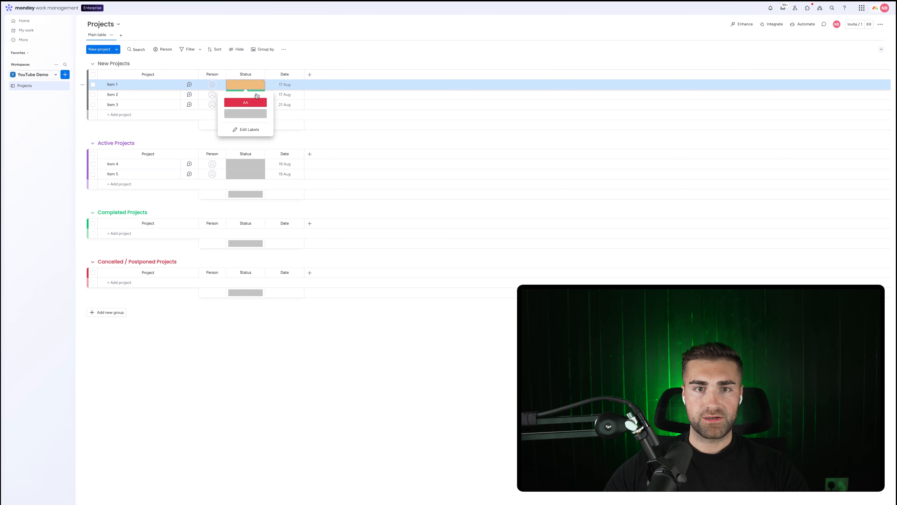
click(246, 126)
click(242, 114)
text(Ne)
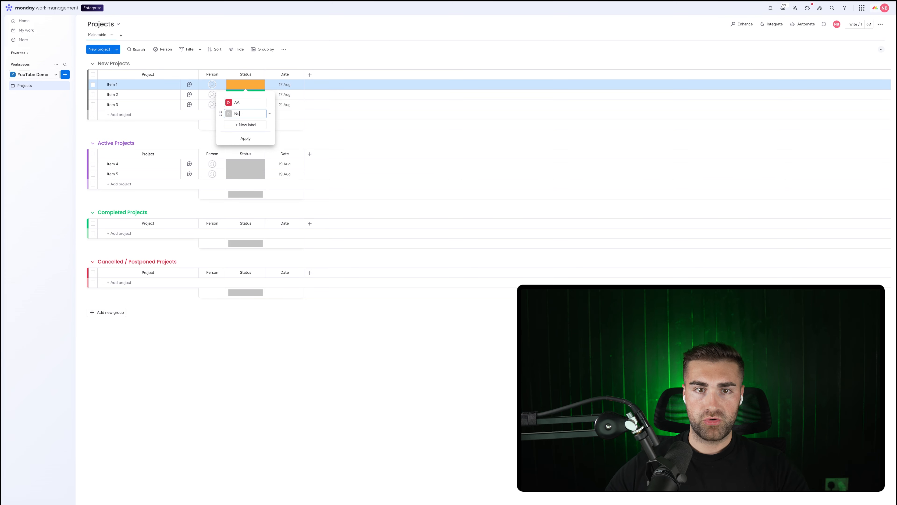
text(w)
click(245, 124)
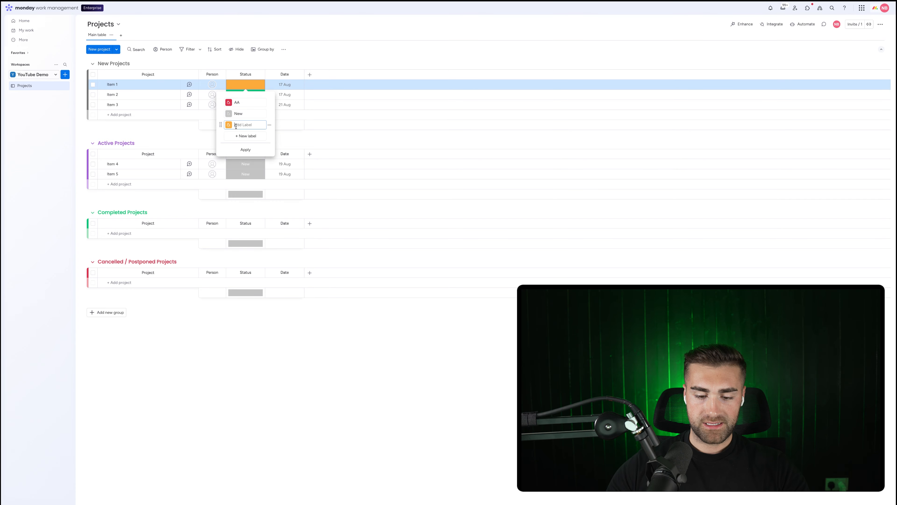
text(Active)
Rename the red "AA" status label to "Cancelled / Postponed" and move it below Active.
click(243, 102)
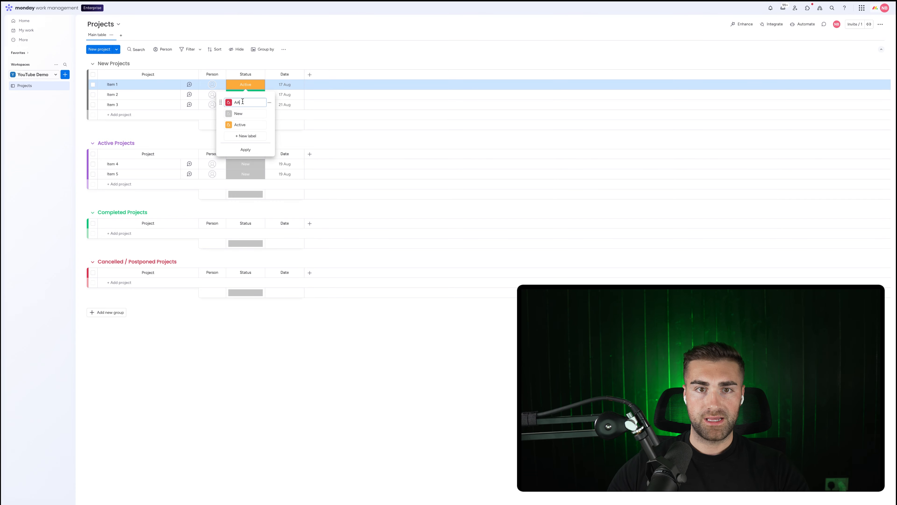
text(Cand)
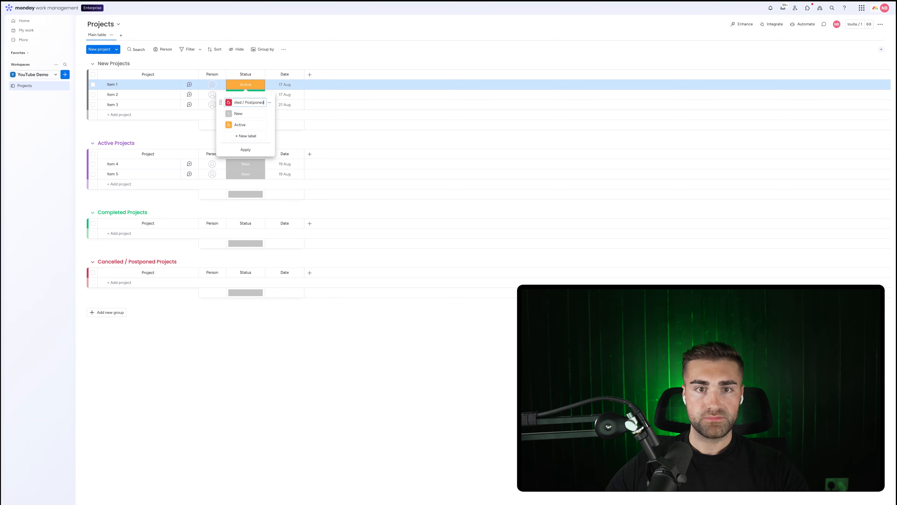
drag(222, 104, 222, 125)
Add a green status label named "Completed" and place it between Active and Cancelled / Postponed.
click(245, 135)
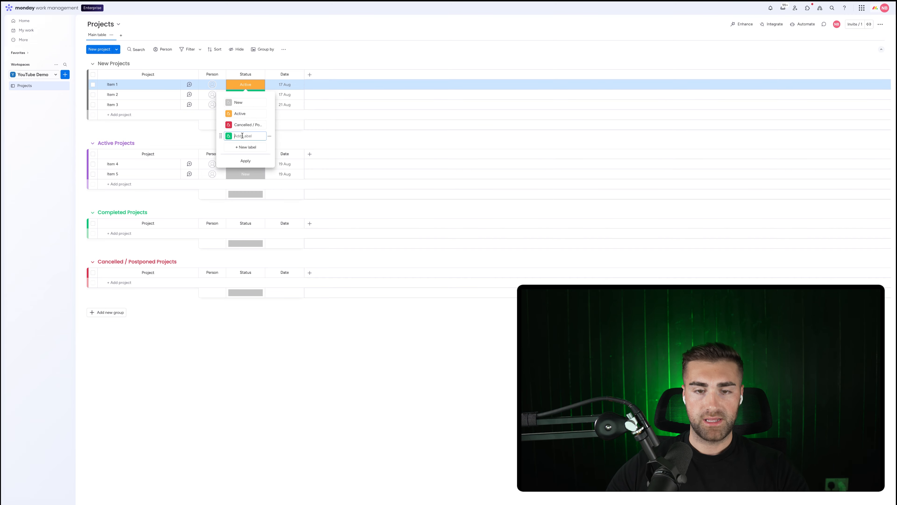
text(Completed)
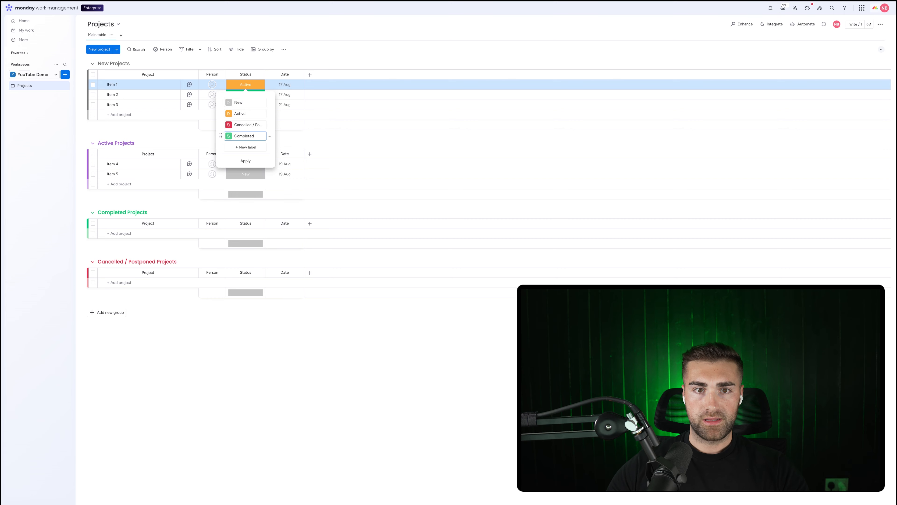
drag(221, 136, 221, 124)
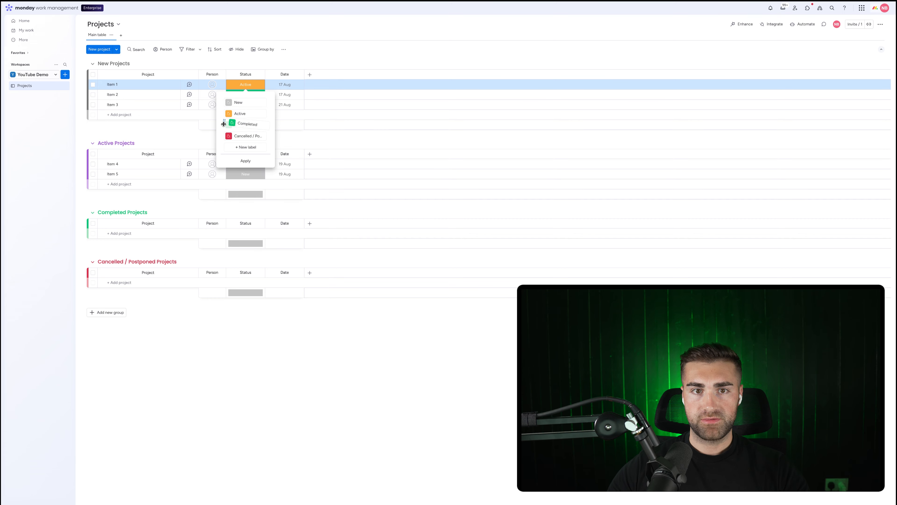
Change the Active status label's colour to purple and apply the label edits.
click(228, 114)
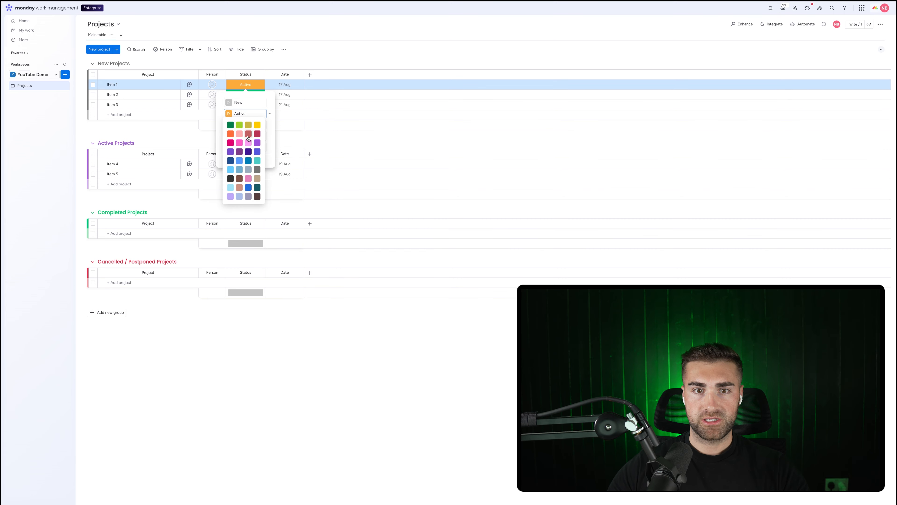
click(230, 152)
click(246, 159)
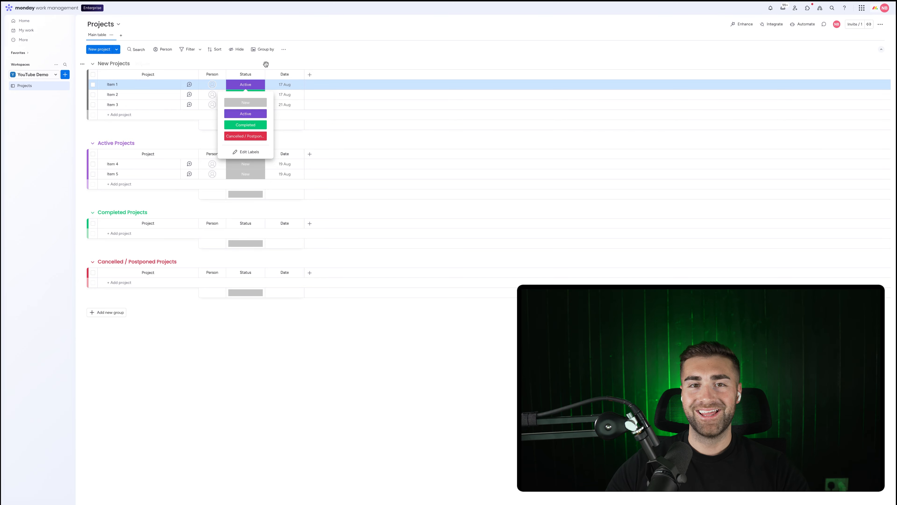
click(246, 124)
Hide the column summary of the Status column.
click(259, 74)
mouse_move(285, 82)
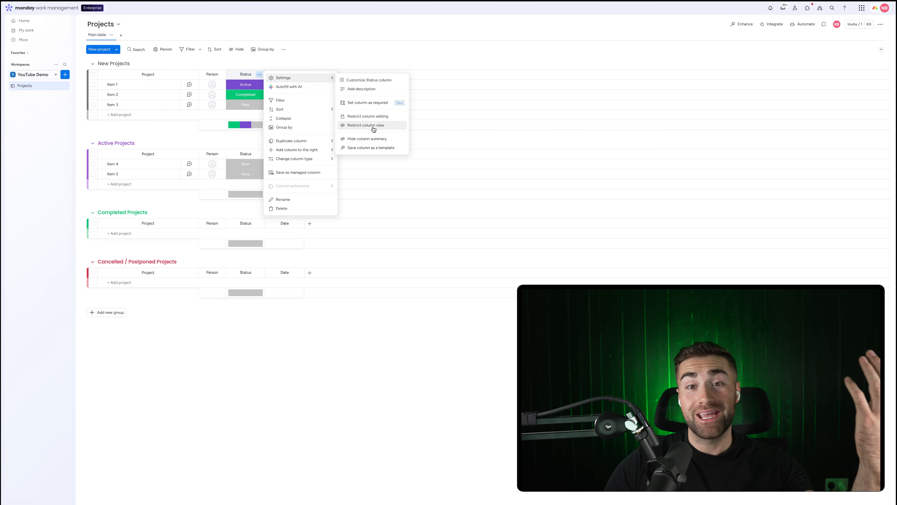
click(365, 139)
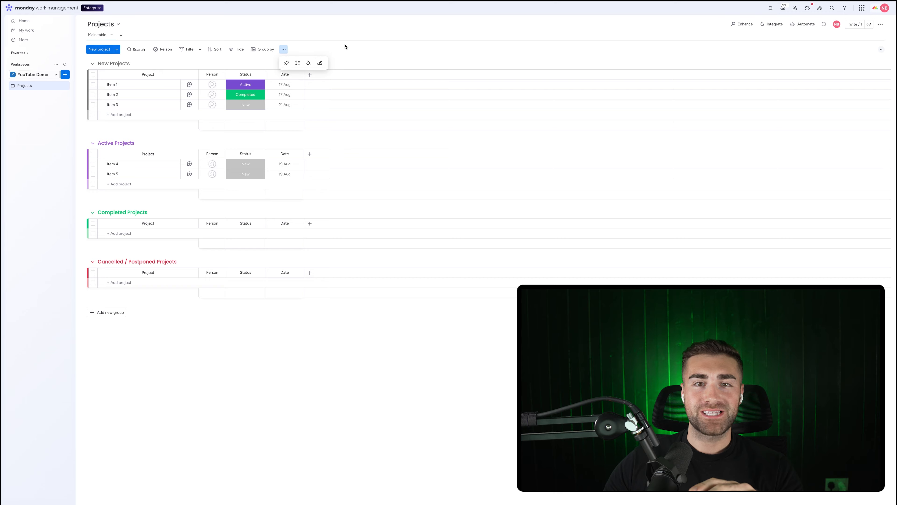
Delete the Date column from the board.
click(298, 74)
click(321, 194)
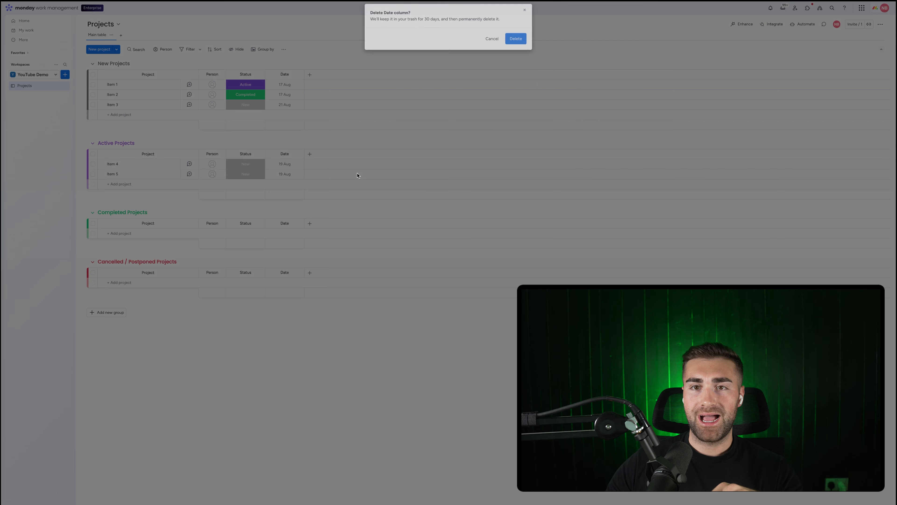
click(515, 44)
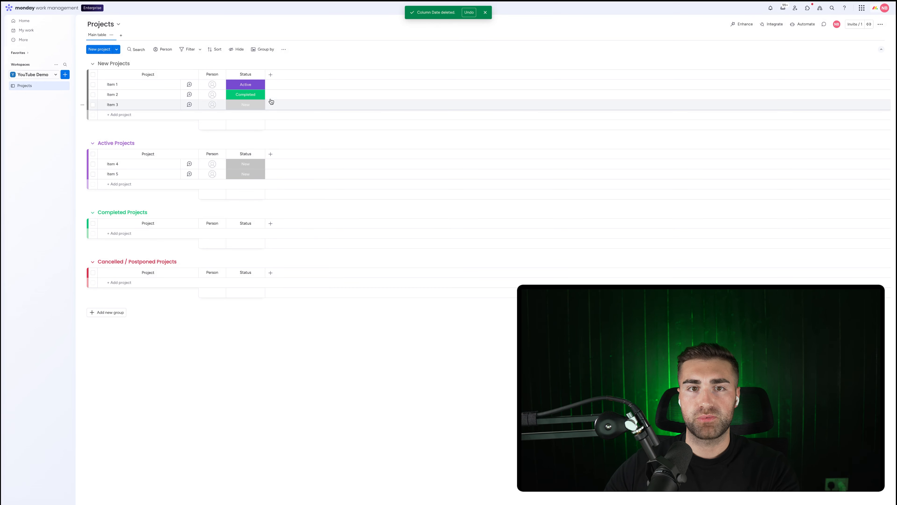
Search the column types for "number" and add a Numbers column after Status.
click(274, 78)
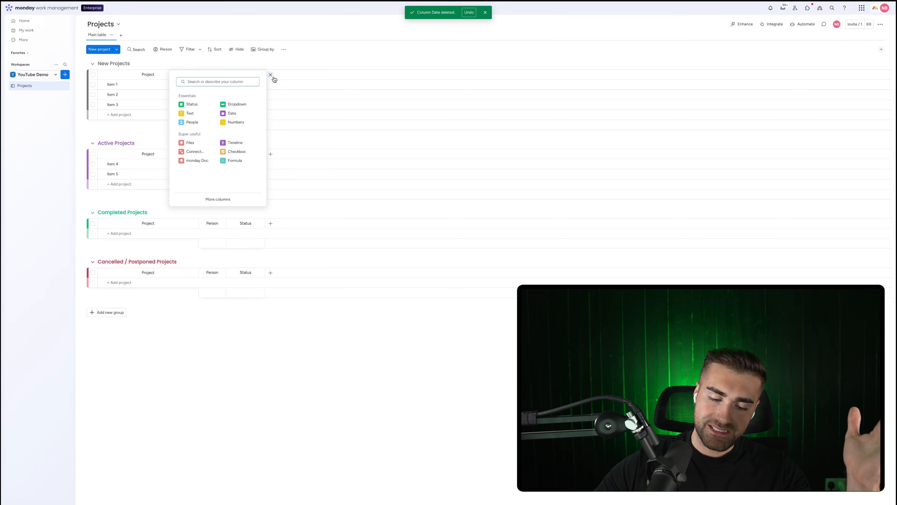
text(numbe)
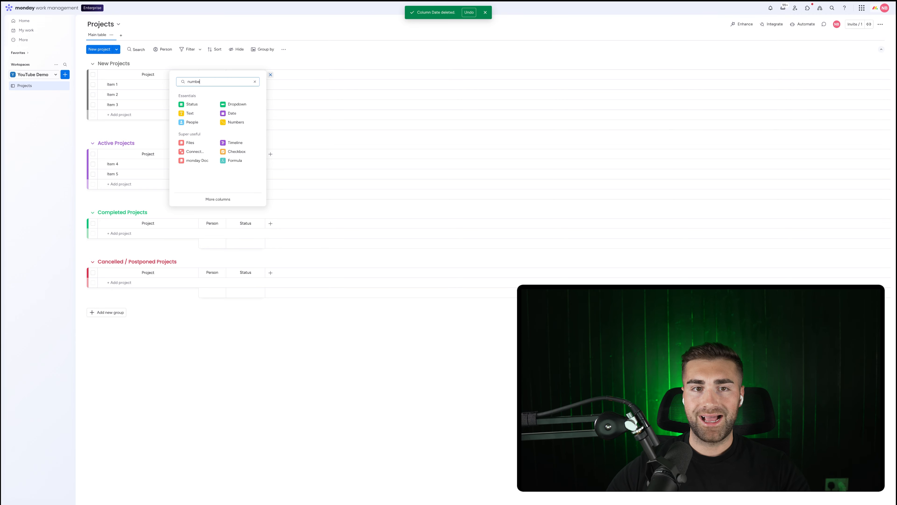
text(r)
click(212, 122)
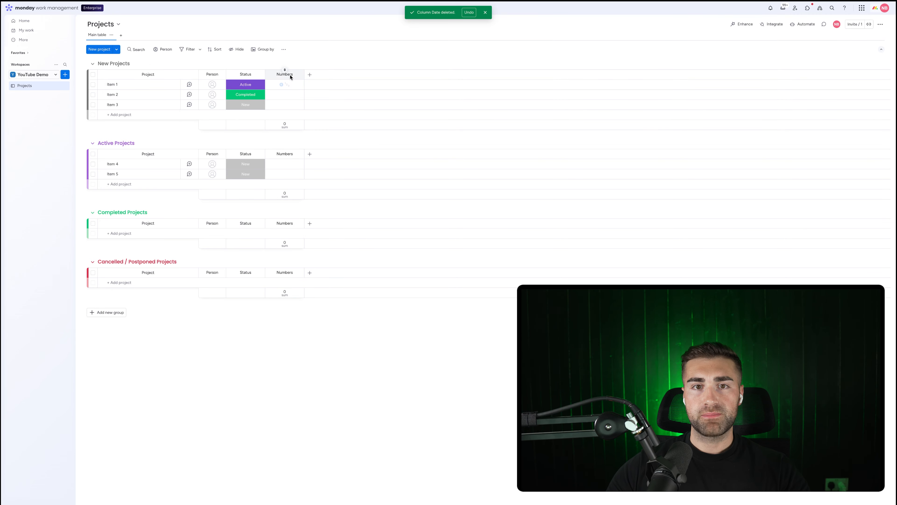
Rename the new Numbers column to "Project Revenue".
click(281, 74)
text(Proje)
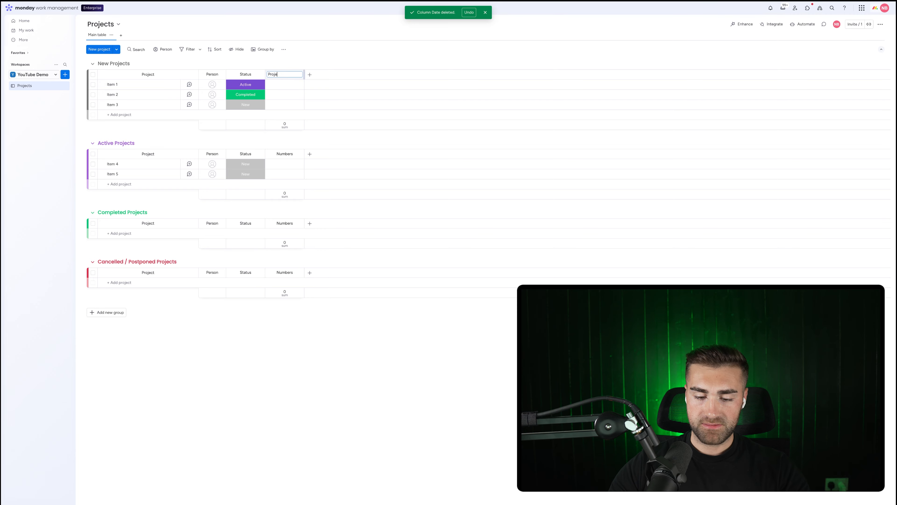
text(ct Revenue)
key(Return)
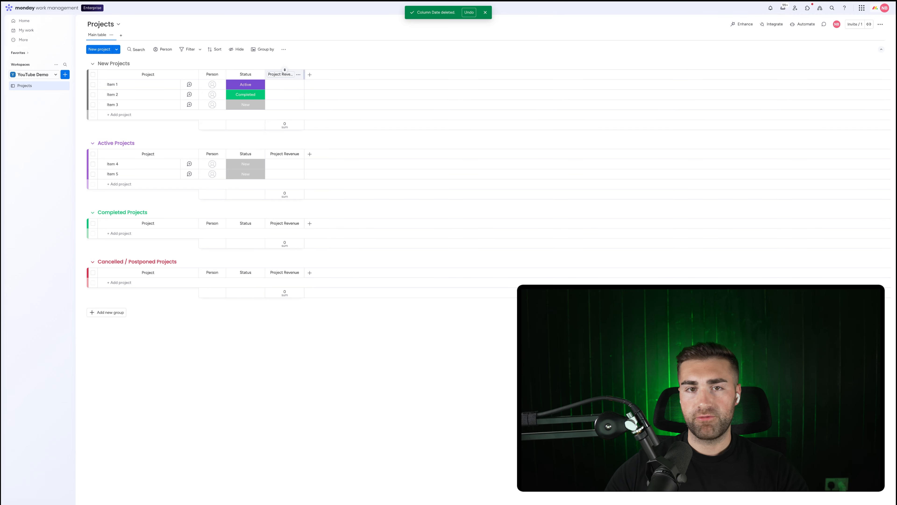
Customize the Project Revenue column to use the dollar ($) as its unit.
click(299, 74)
mouse_move(318, 76)
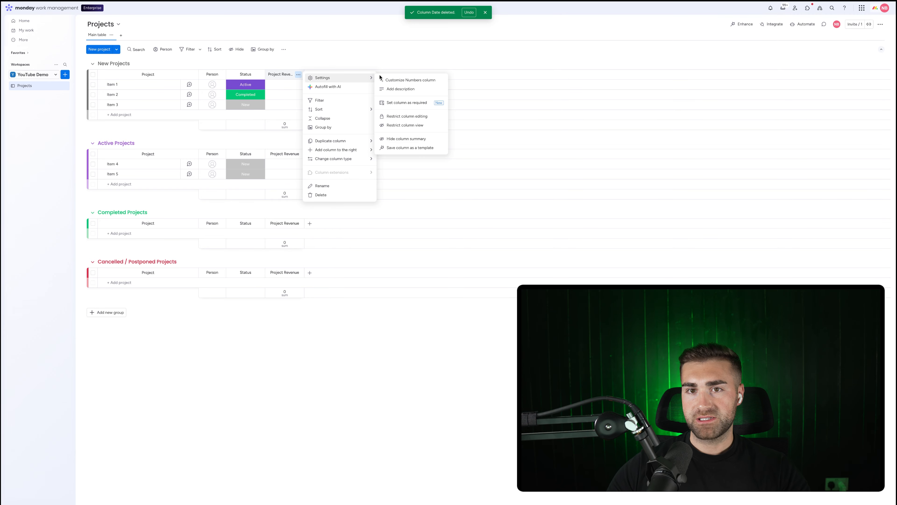
click(394, 80)
click(325, 98)
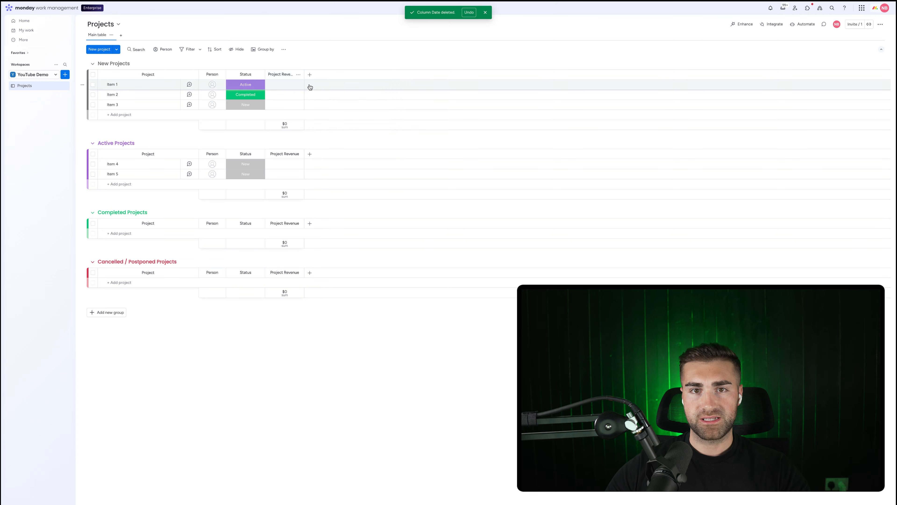
Hide the column summary of the Project Revenue column.
click(299, 75)
mouse_move(322, 78)
click(409, 139)
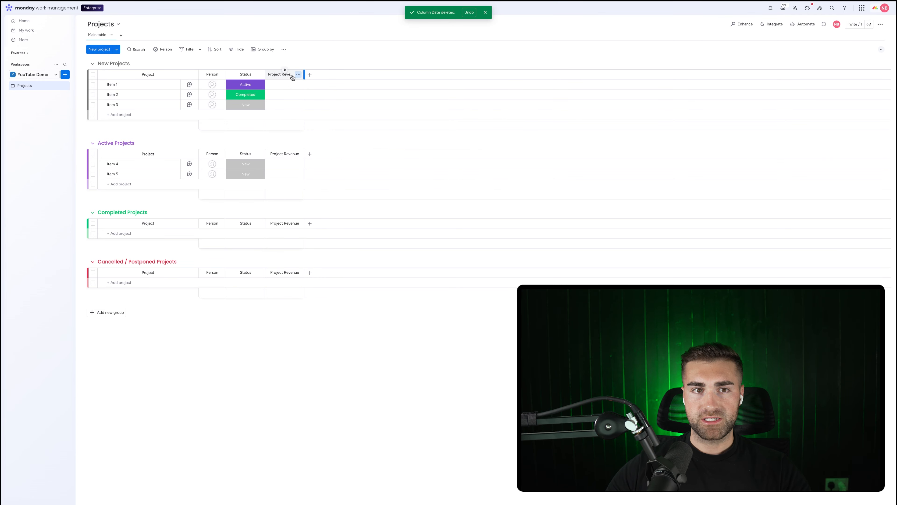
Rename the first two items in the New Projects group to "Example Project #1" and "Example Project #2".
click(113, 84)
text(Exampl)
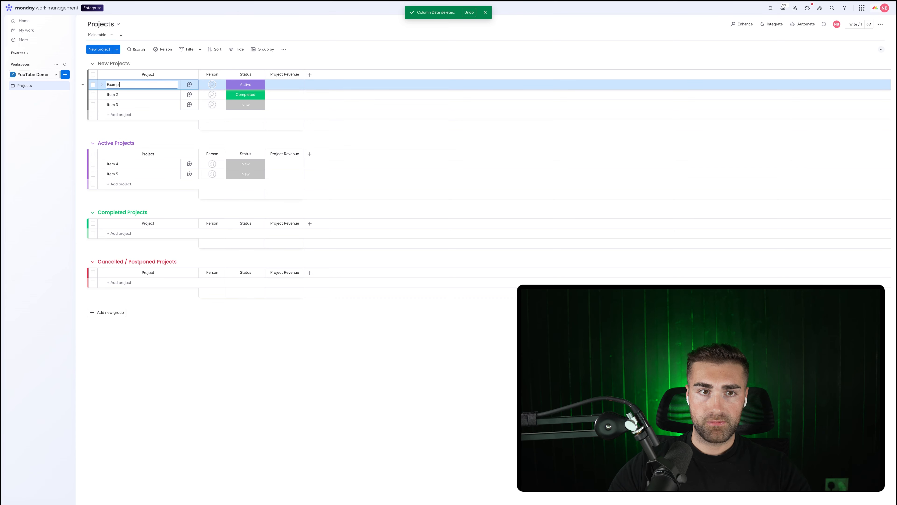
text(e Project #1)
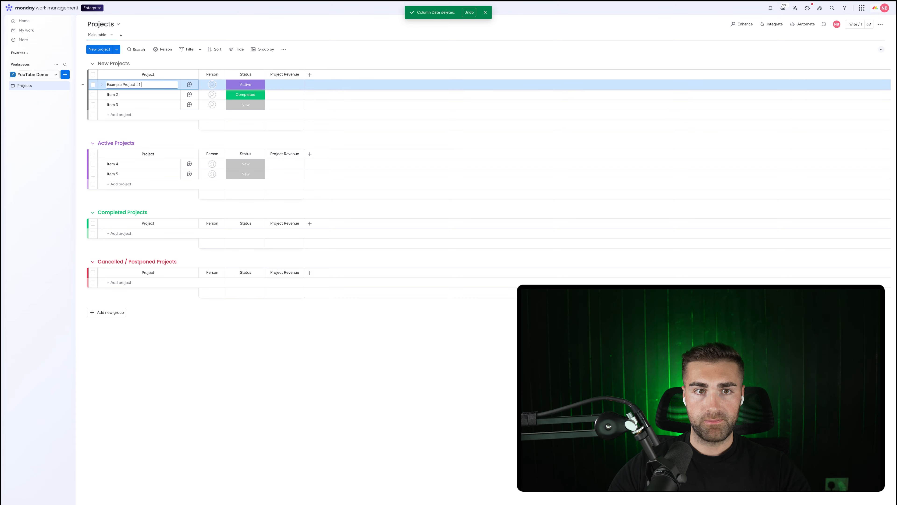
key(Return)
click(109, 94)
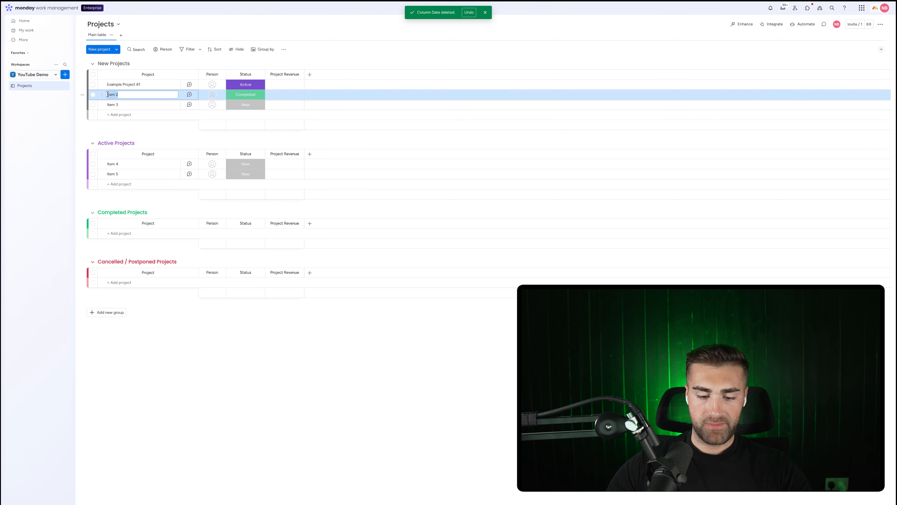
text(Example Project)
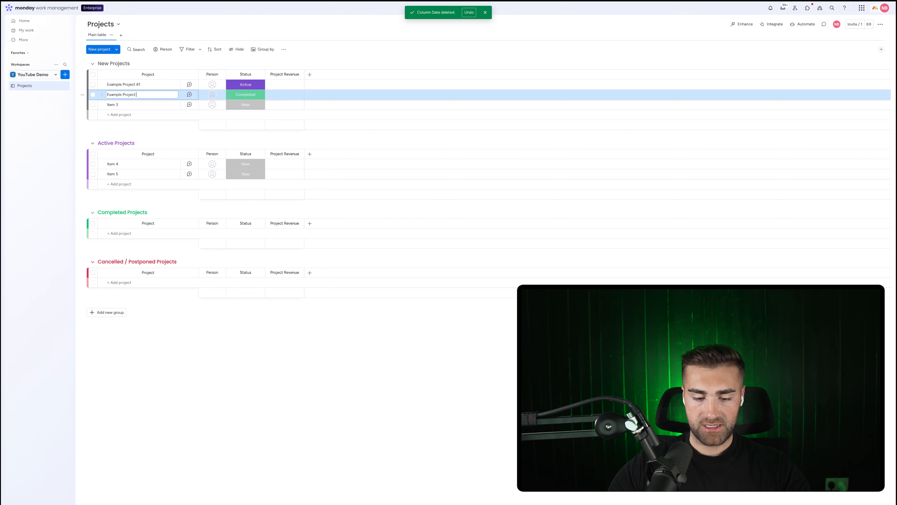
text( #2)
key(Return)
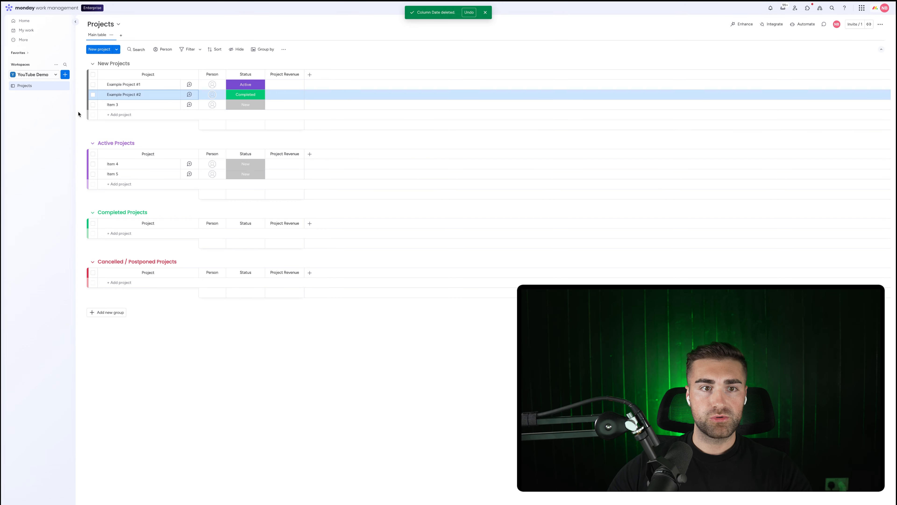
Delete the leftover sample projects Item 3, Item 4 and Item 5 from the board.
click(93, 104)
click(93, 164)
click(93, 174)
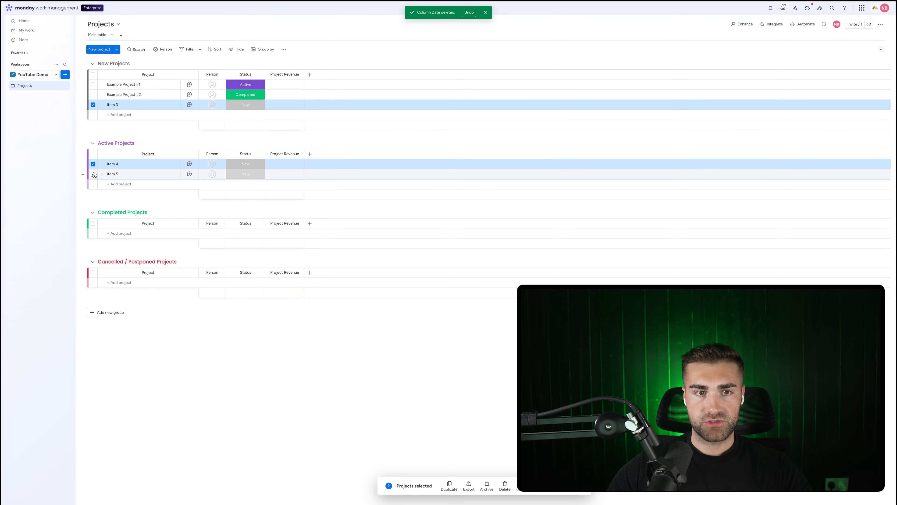
click(506, 489)
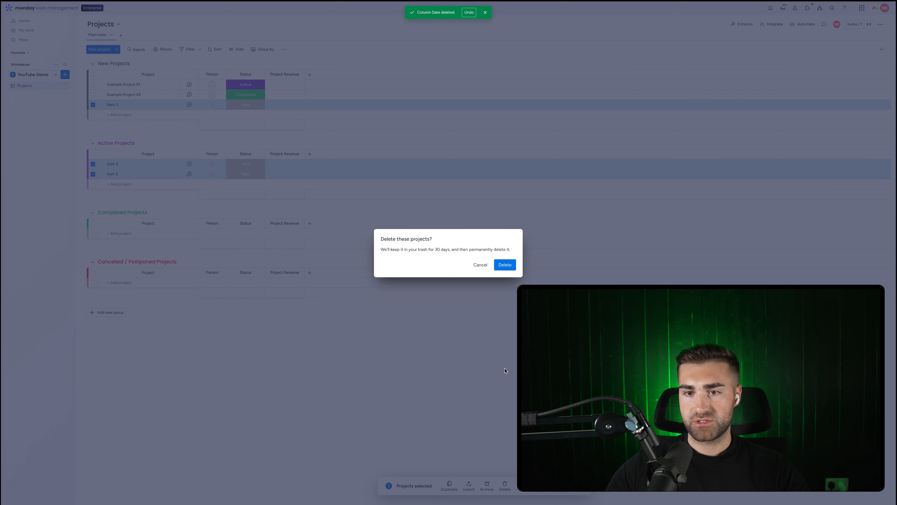
click(505, 264)
Move Example Project #2 into the Completed Projects group and Example Project #1 into the Active Projects group.
drag(140, 97, 141, 193)
drag(175, 92, 166, 142)
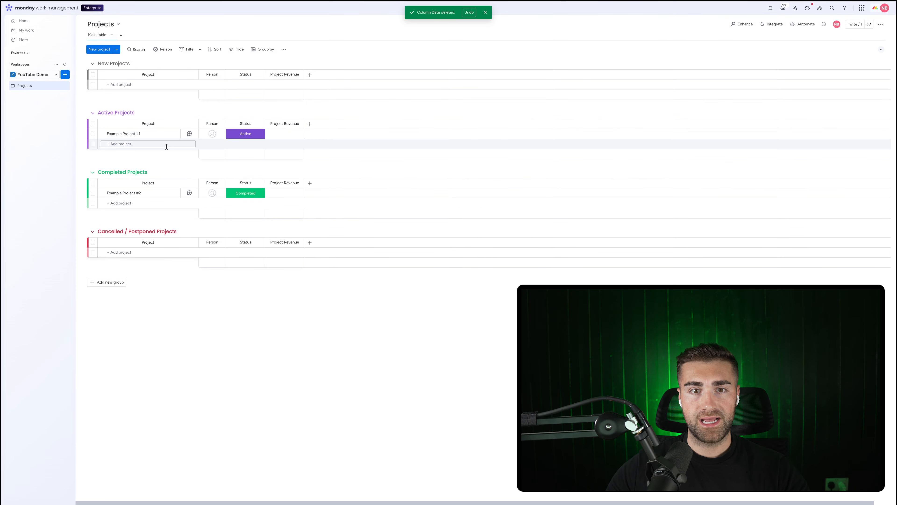
click(486, 13)
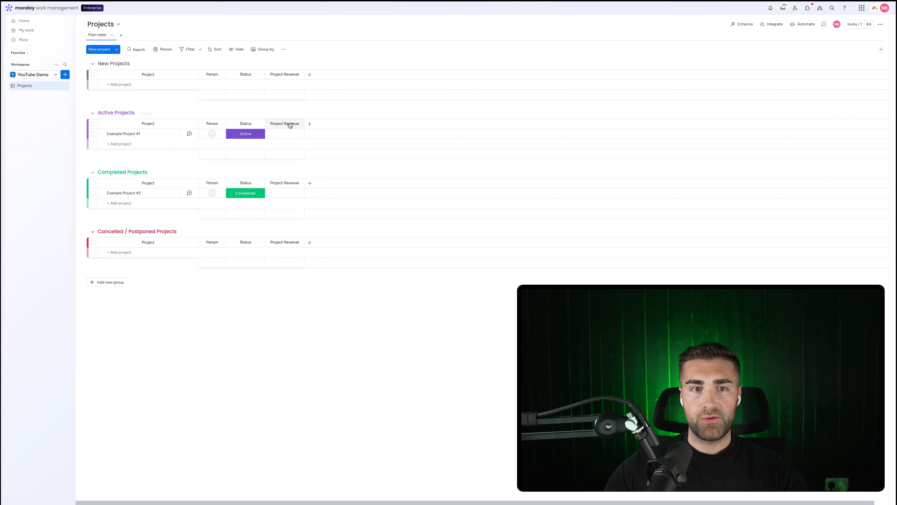
Set the Project Revenue to 1800 for Example Project #1 and 4500 for Example Project #2.
click(283, 133)
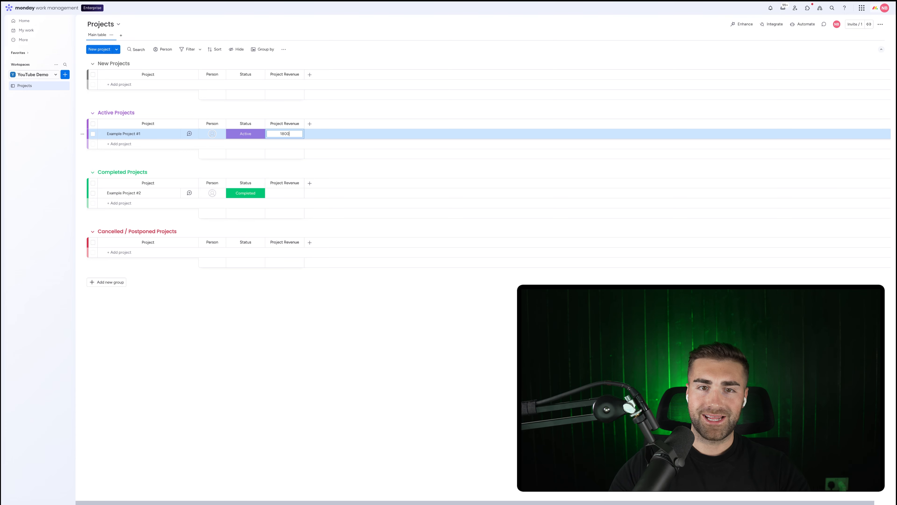
click(280, 191)
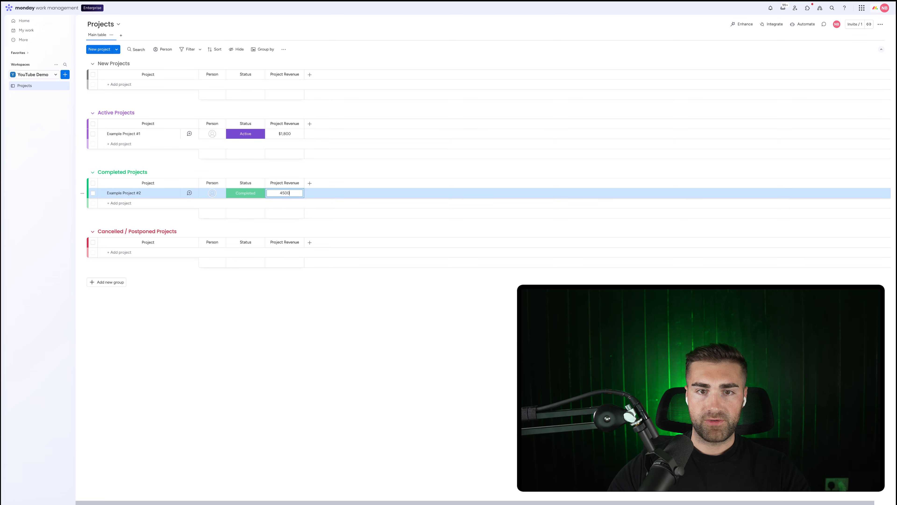
key(Return)
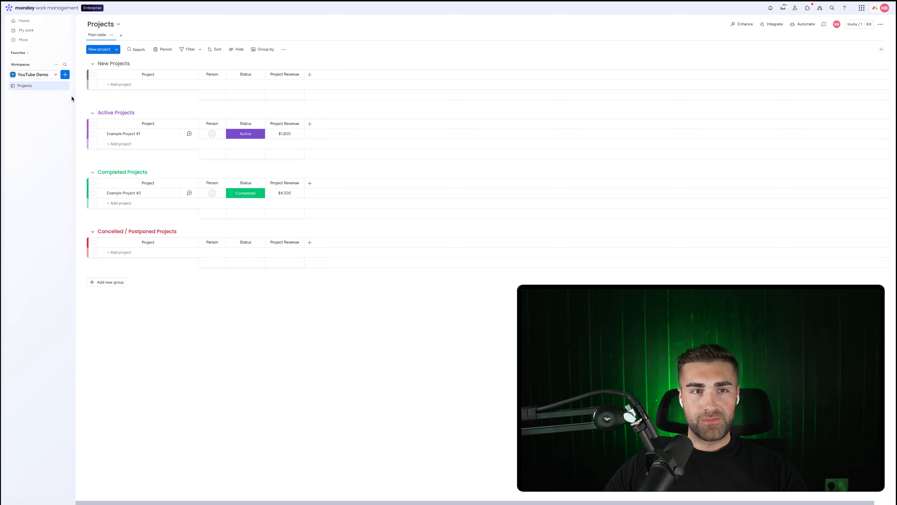
Create a board named "Time Submissions" with Main privacy, managing the custom item type "Submissions".
click(66, 75)
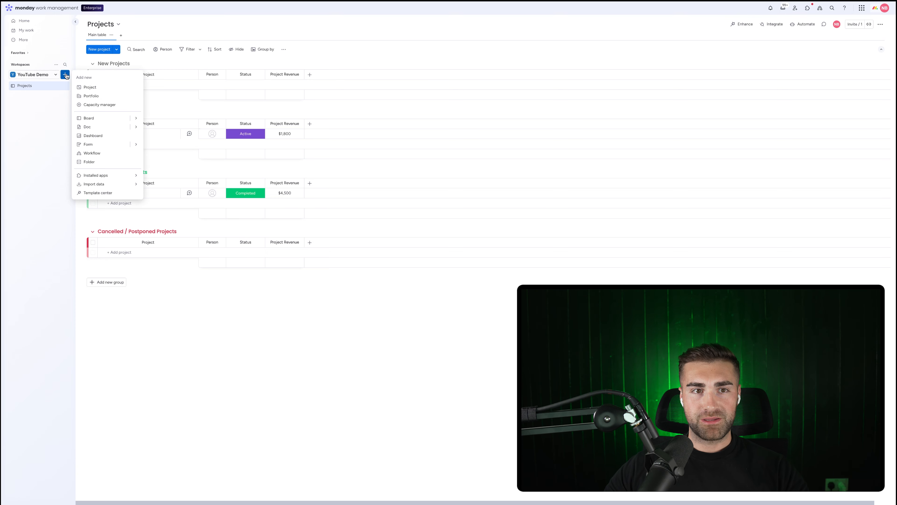
click(88, 119)
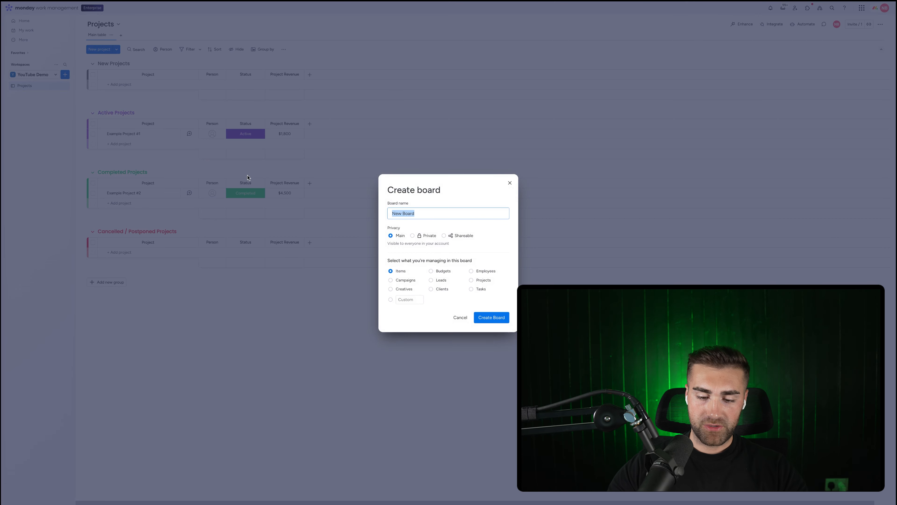
text(Time Su)
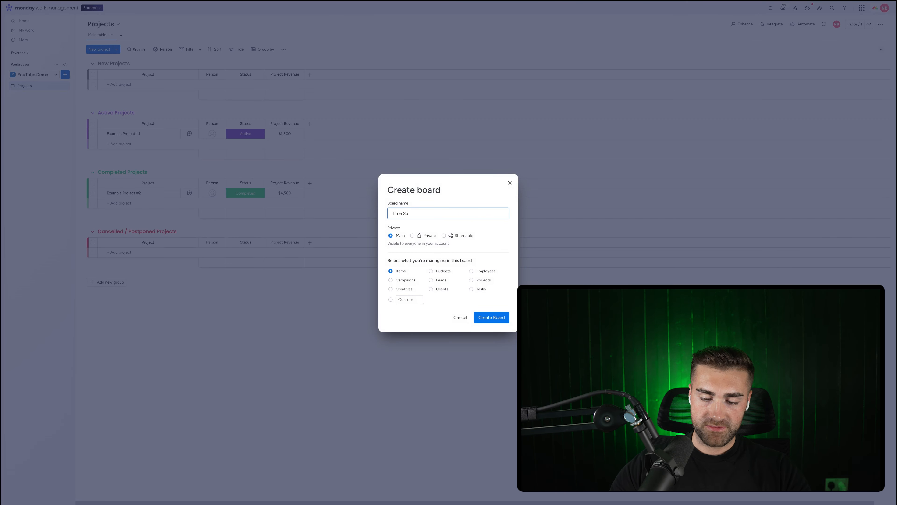
text(bmissions)
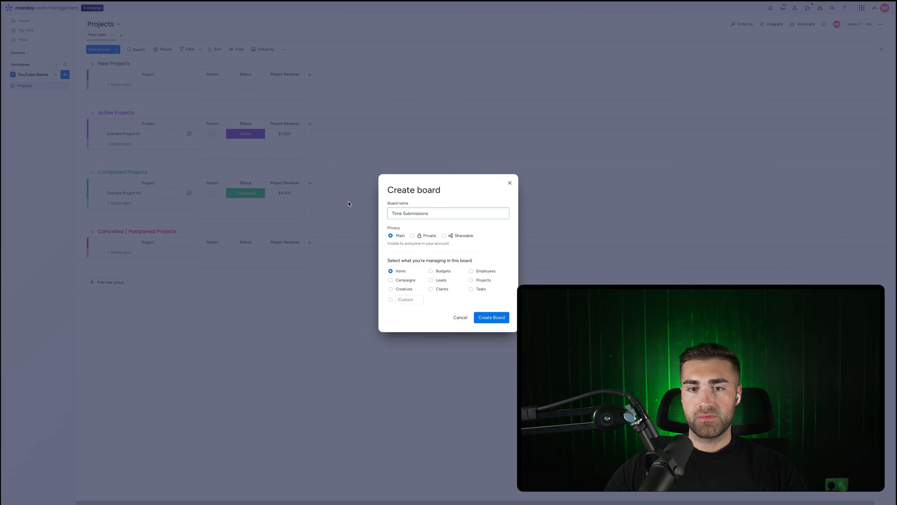
click(392, 226)
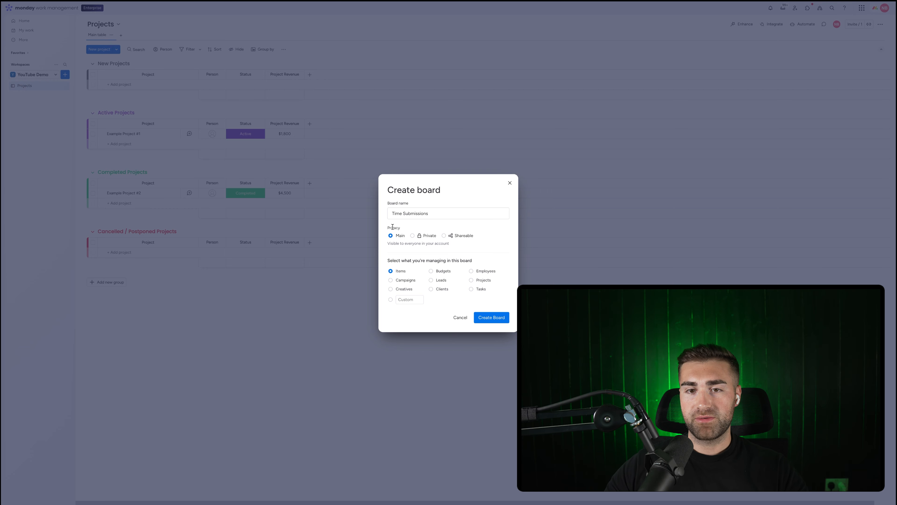
click(416, 228)
click(402, 302)
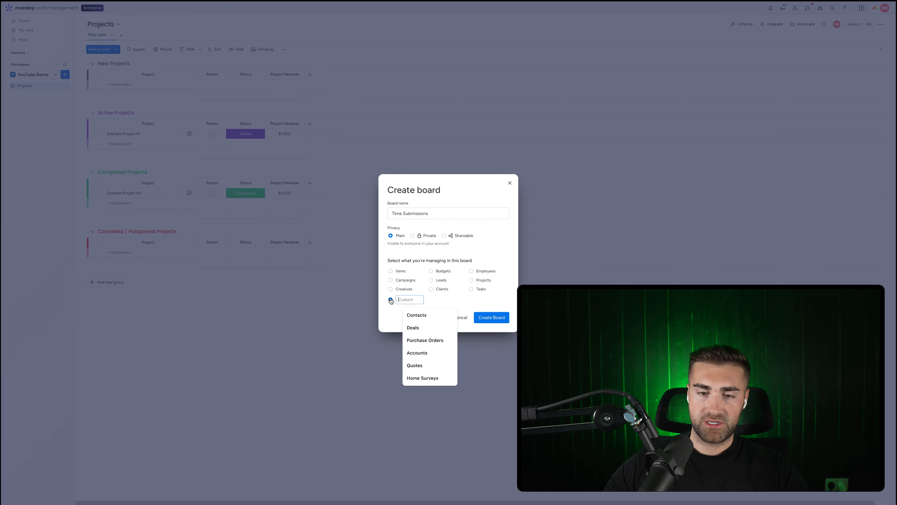
text(Subm)
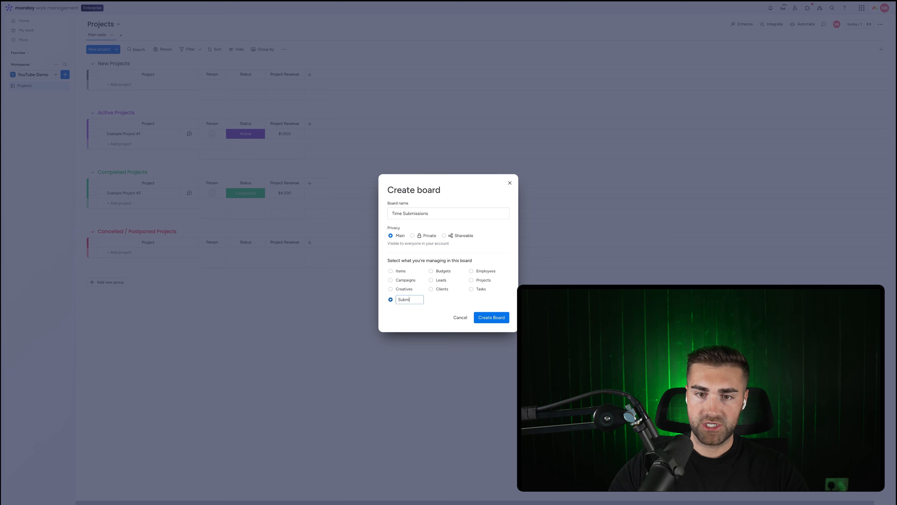
text(issions)
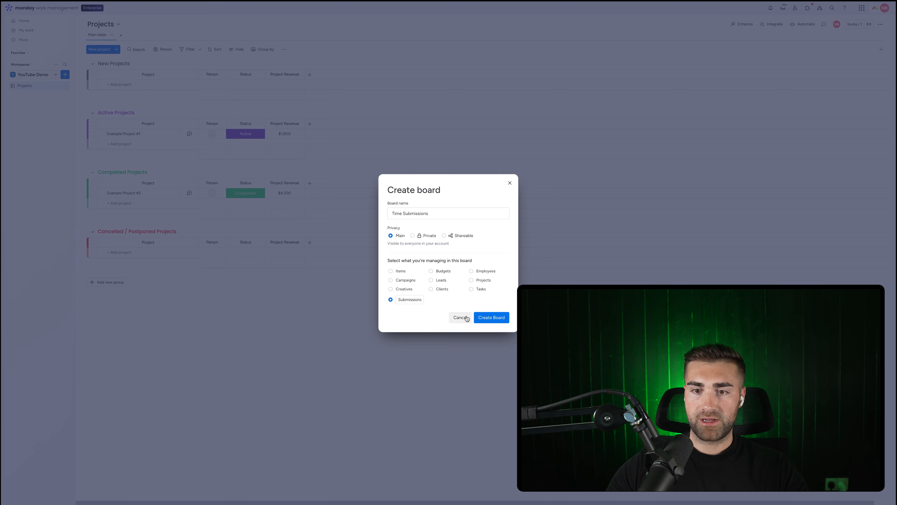
click(492, 317)
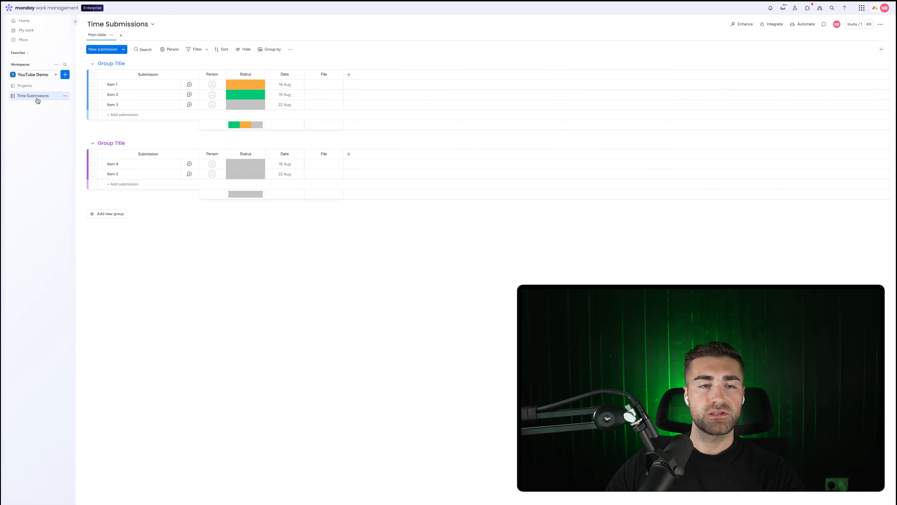
Delete the second group of the Time Submissions board, including its sample items.
click(83, 143)
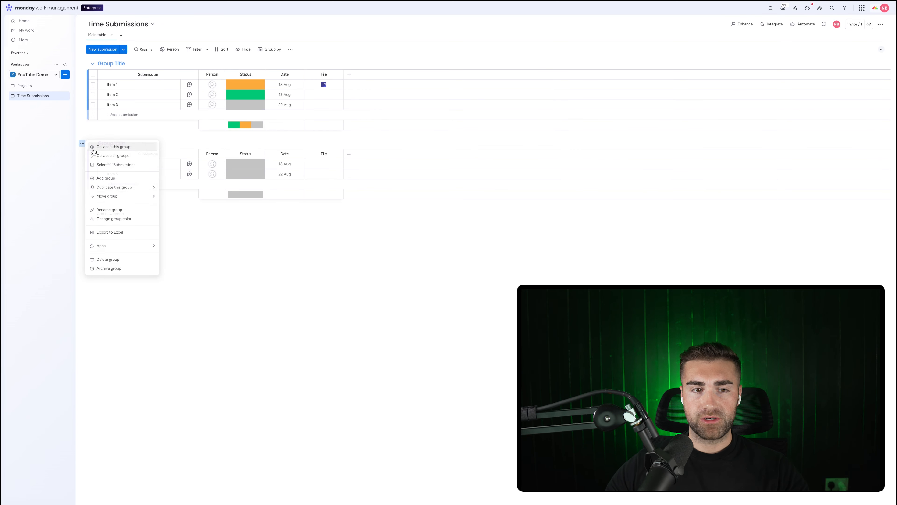
click(108, 260)
click(499, 265)
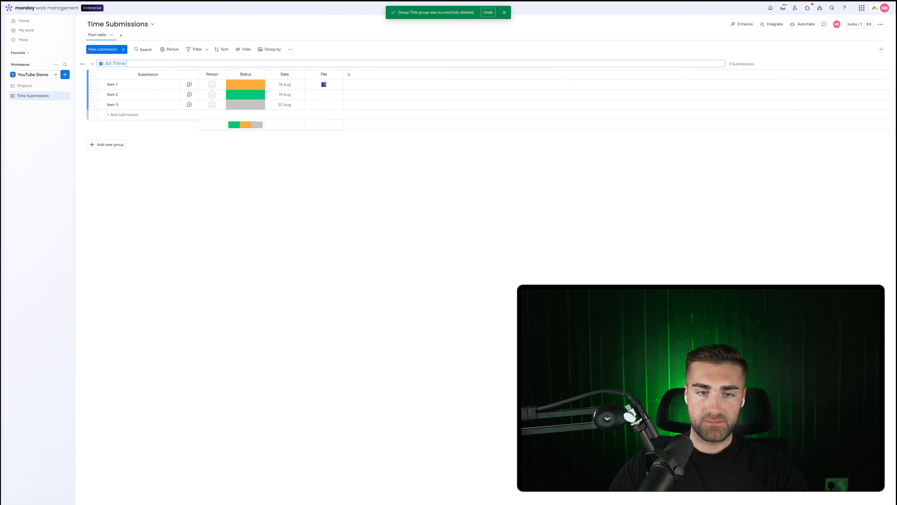
Rename the remaining group to "Time Submissions".
key(BackSpace)
text(Time Sub)
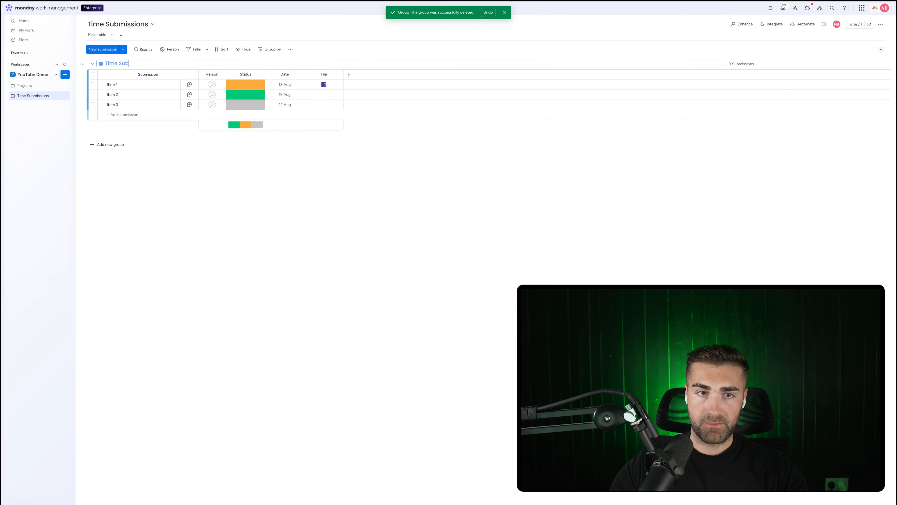
text(missions)
key(Return)
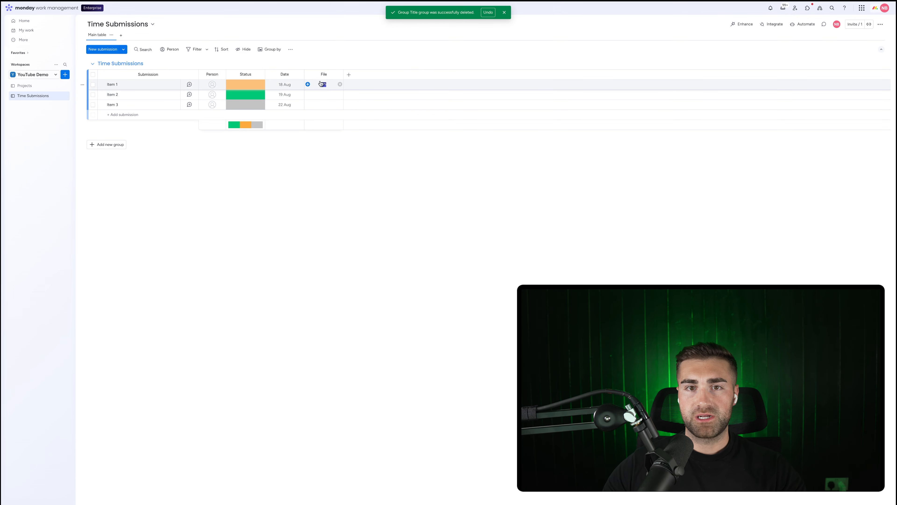
Delete the File column from the Time Submissions board.
click(338, 75)
click(339, 75)
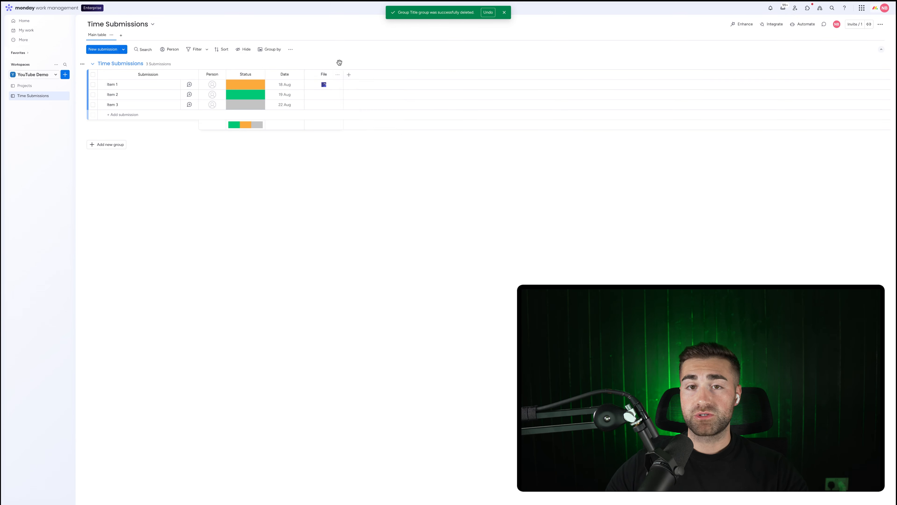
click(339, 75)
click(338, 74)
click(339, 75)
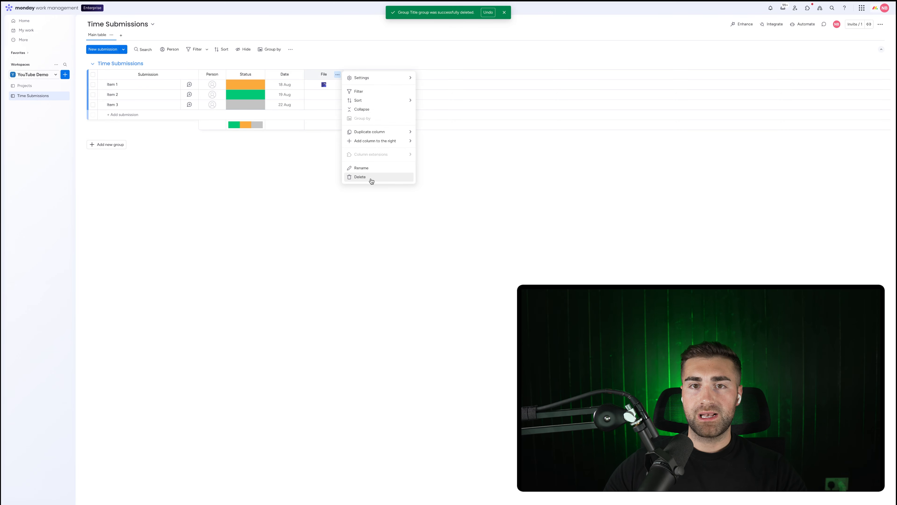
click(371, 178)
click(515, 44)
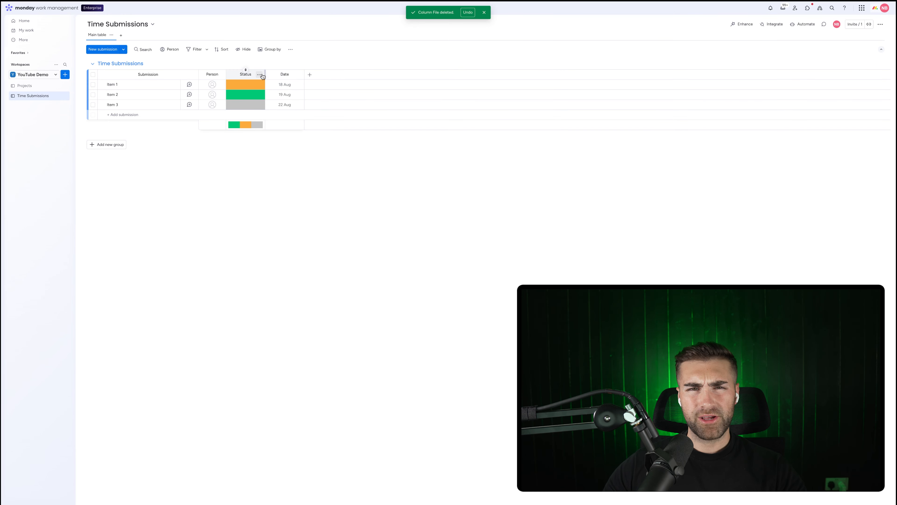
Hide the column summary of the Status column on the Time Submissions board.
click(259, 75)
mouse_move(283, 77)
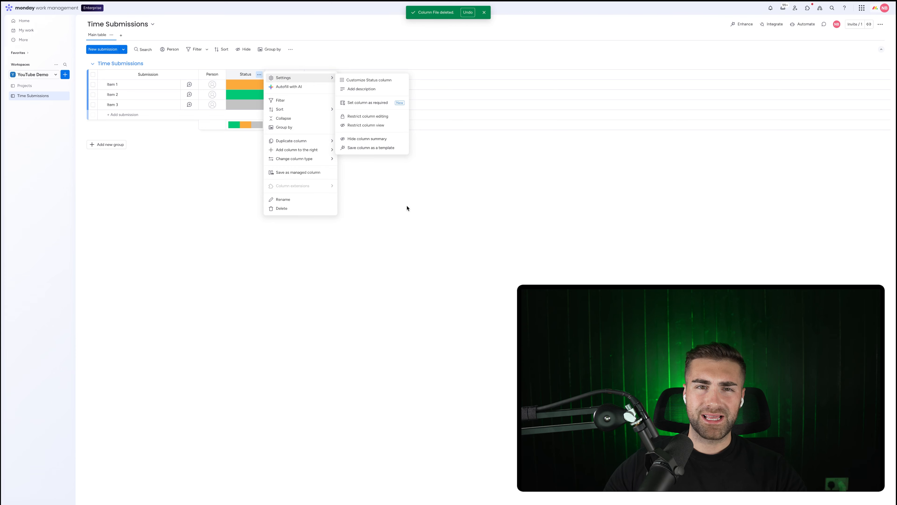
click(408, 209)
click(259, 75)
click(367, 140)
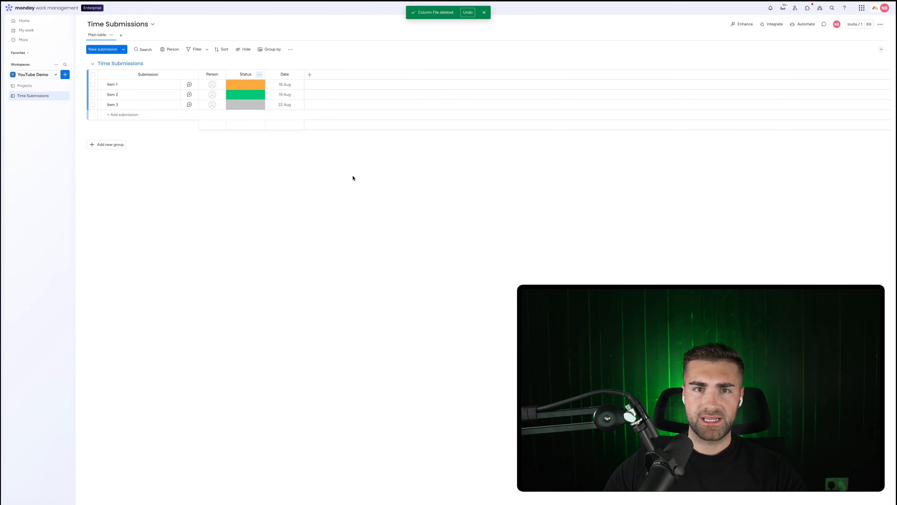
Rename the Date column of the Time Submissions board to "Start Date / Time" and widen it to fit the title.
click(286, 75)
key(BackSpace)
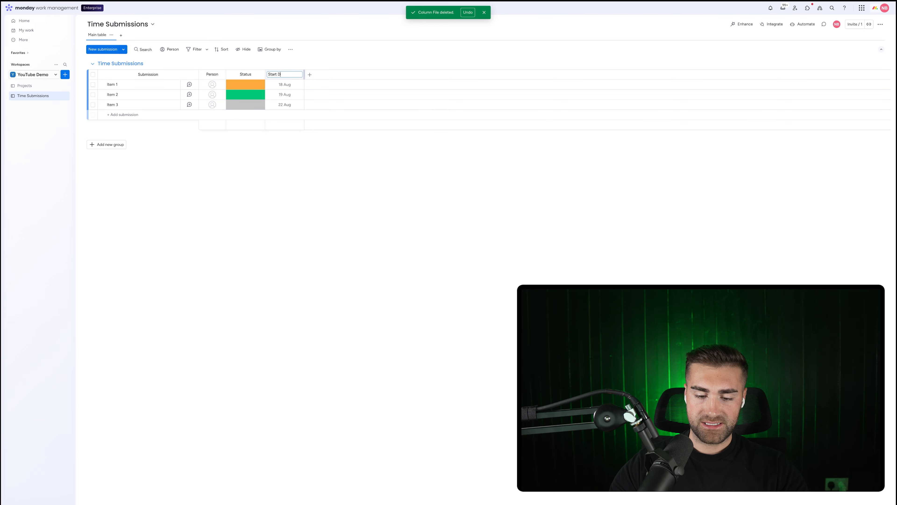
text(Start Date / Timr)
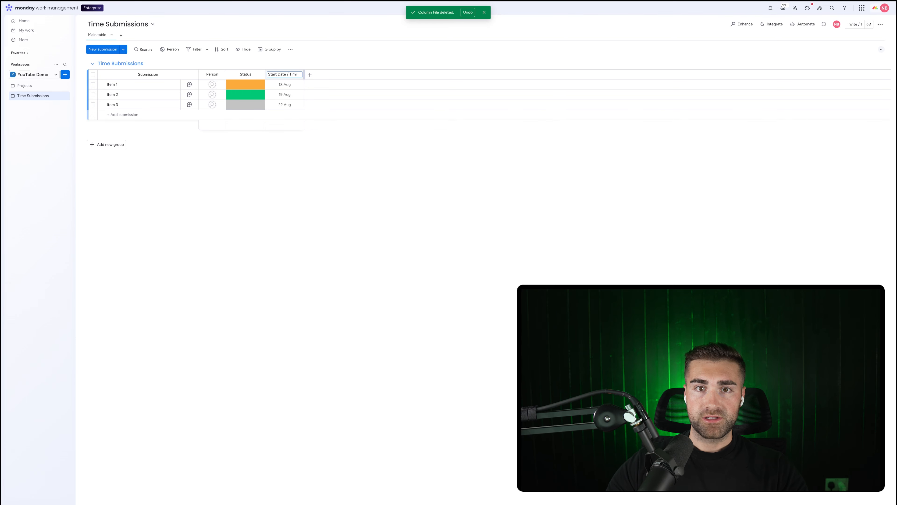
key(Return)
drag(304, 74, 314, 75)
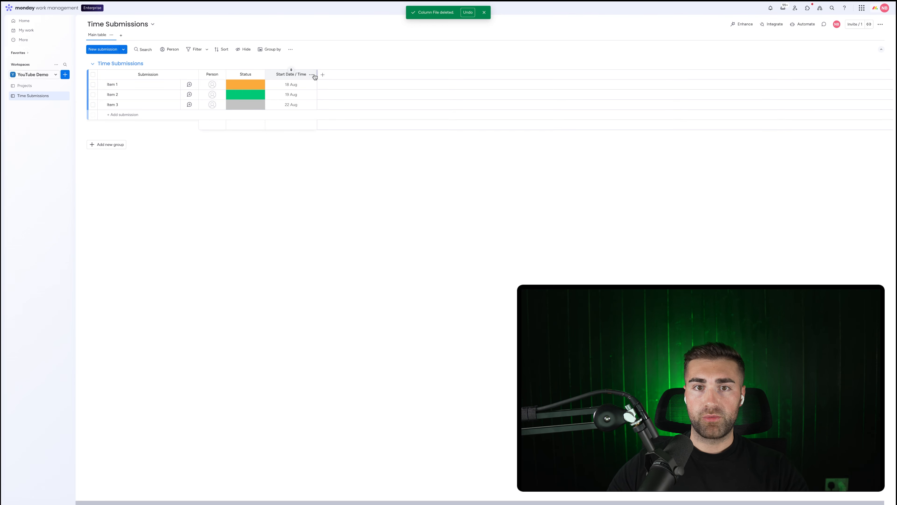
Set the Start Date / Time column to show time by default and review its date format options.
click(311, 74)
mouse_move(329, 78)
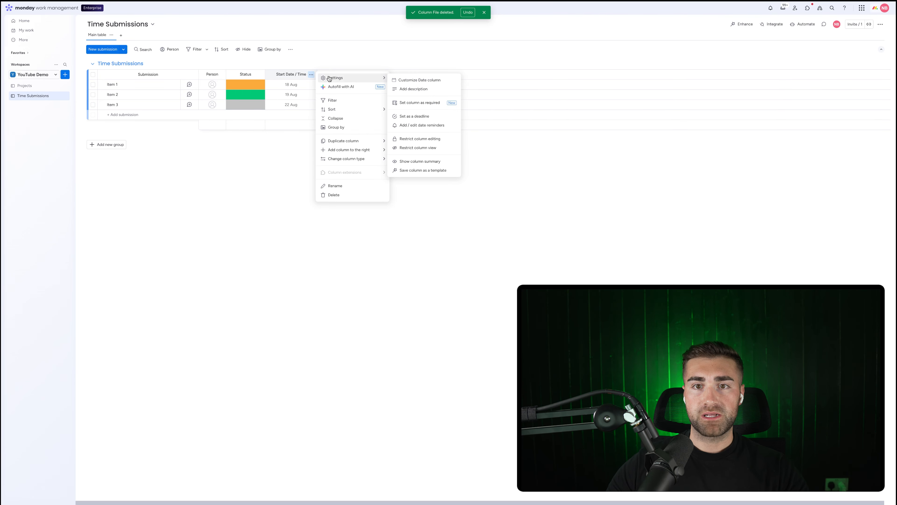
click(410, 80)
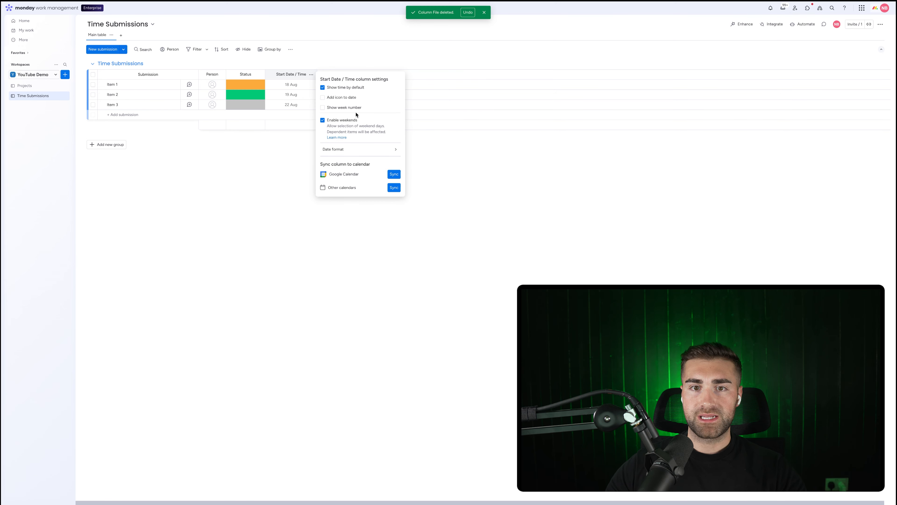
mouse_move(346, 148)
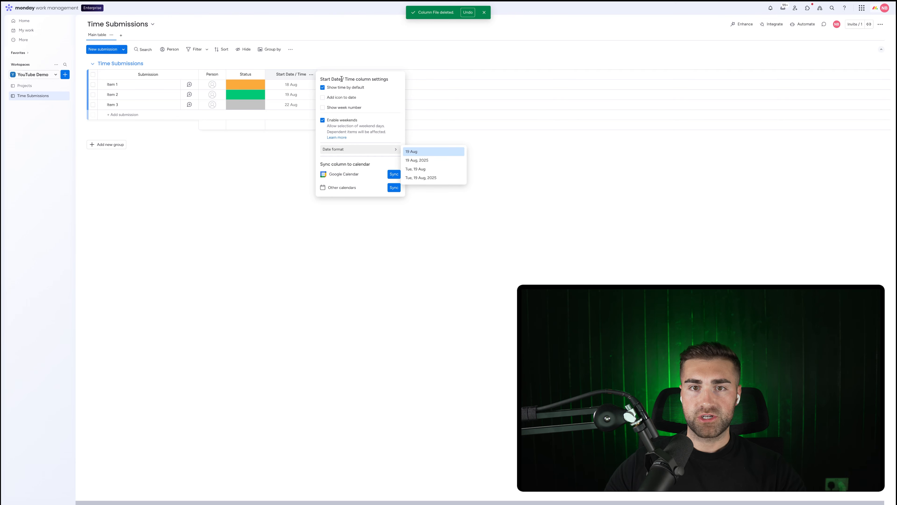
click(454, 125)
Set the Start Date / Time of Item 1 to 20 August 2025 at 9:00 AM.
click(290, 85)
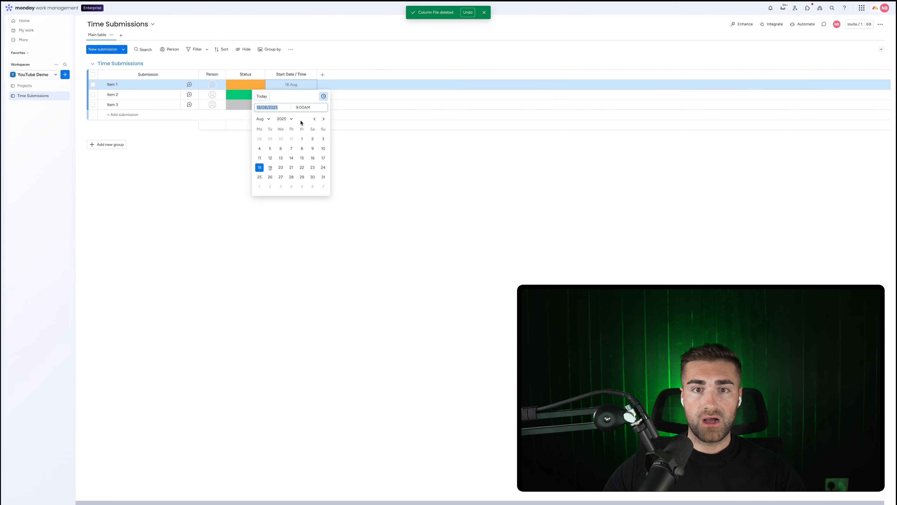
click(336, 148)
click(291, 84)
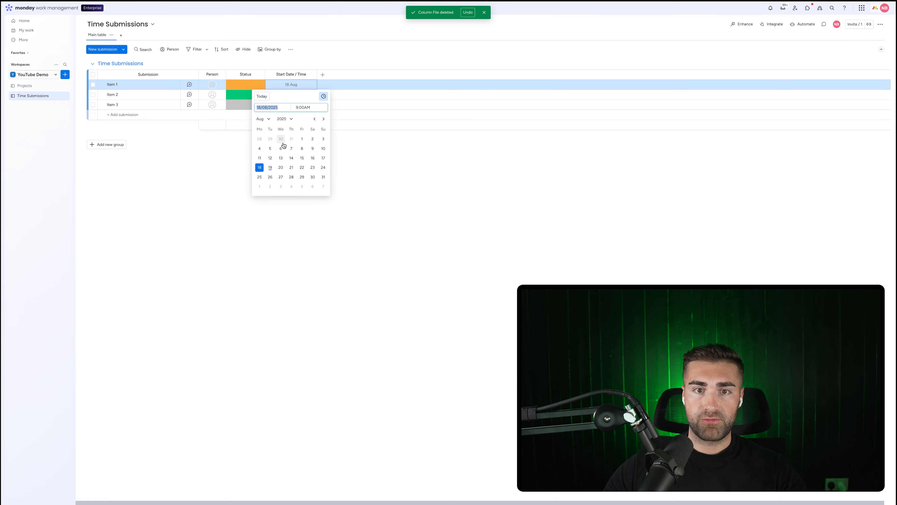
right_click(280, 169)
click(280, 169)
click(280, 168)
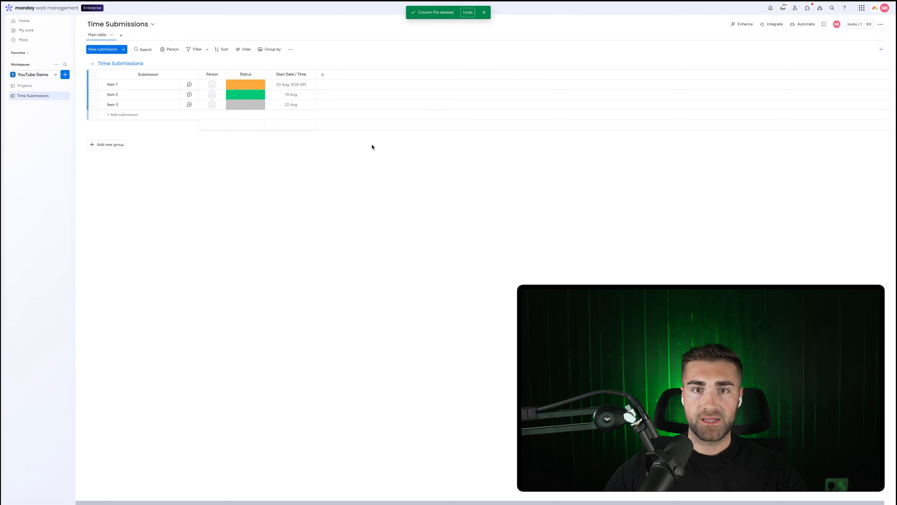
Add a Date column named "End Date / Time" after Start Date / Time and widen it.
click(324, 74)
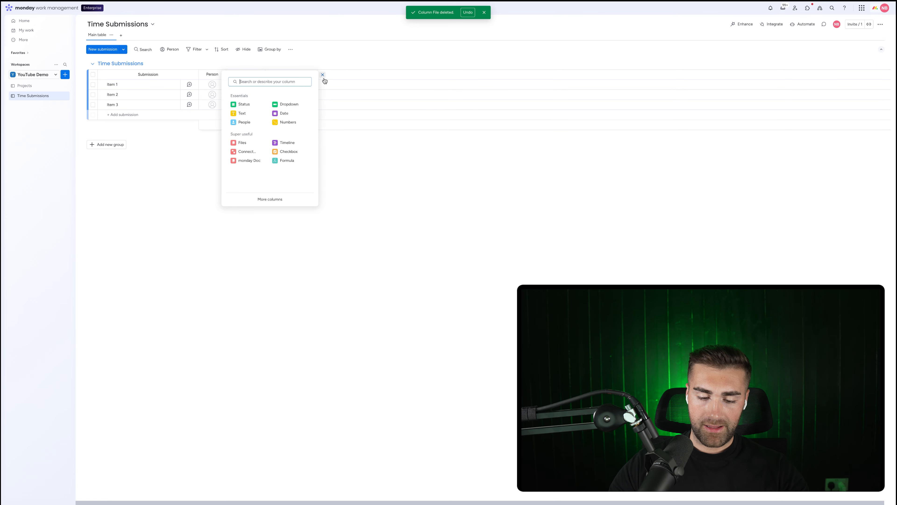
text(date)
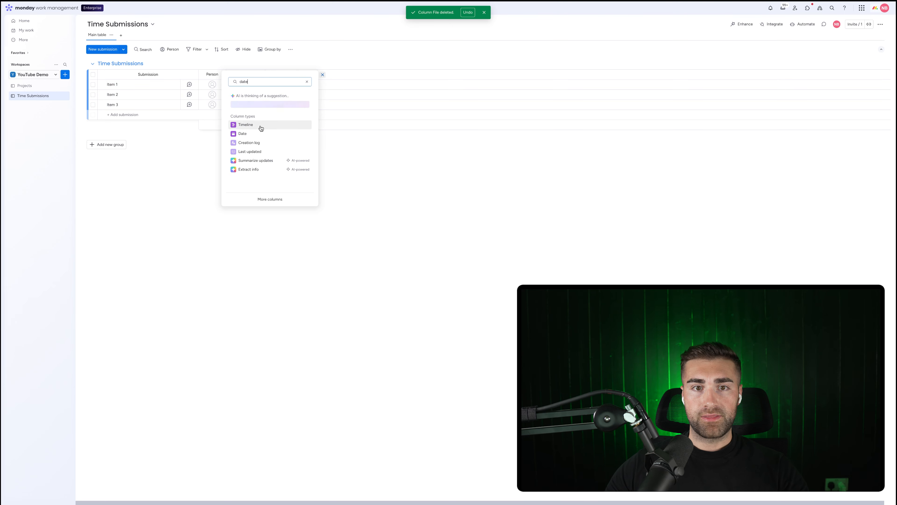
click(260, 125)
click(336, 75)
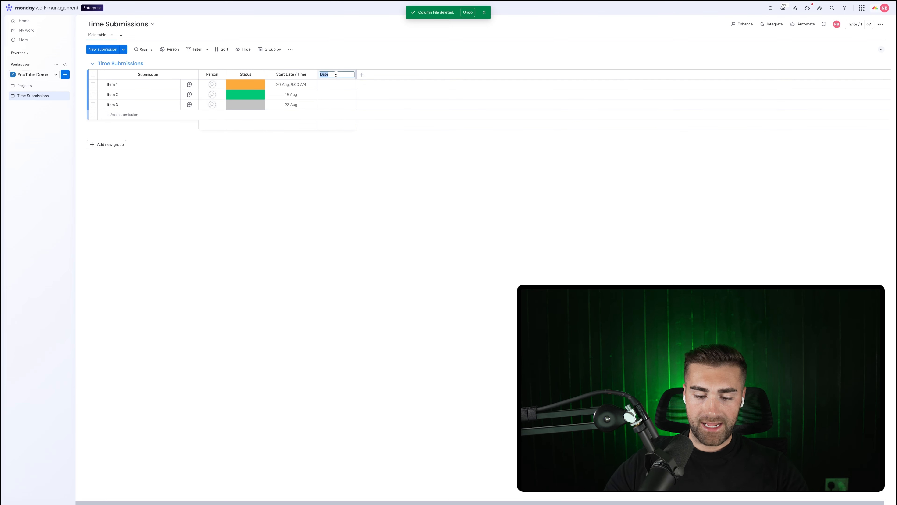
text(End Date /)
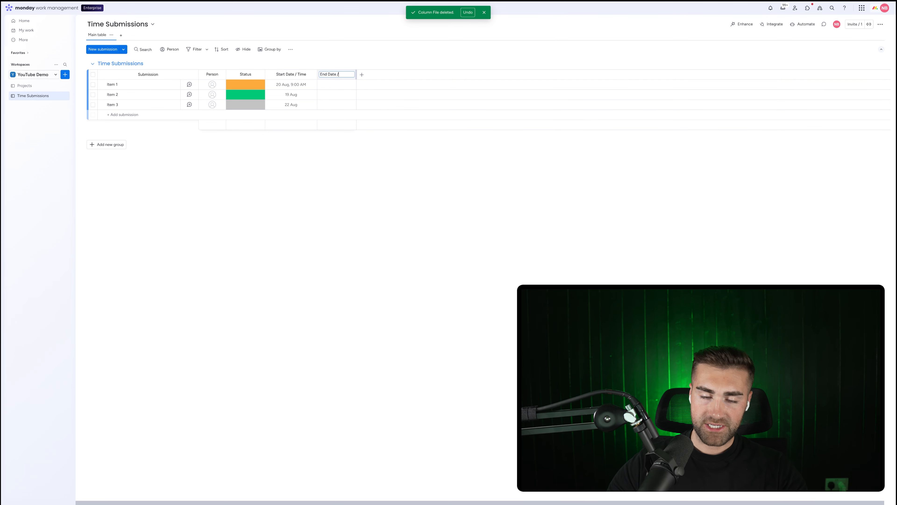
text( Time)
key(Return)
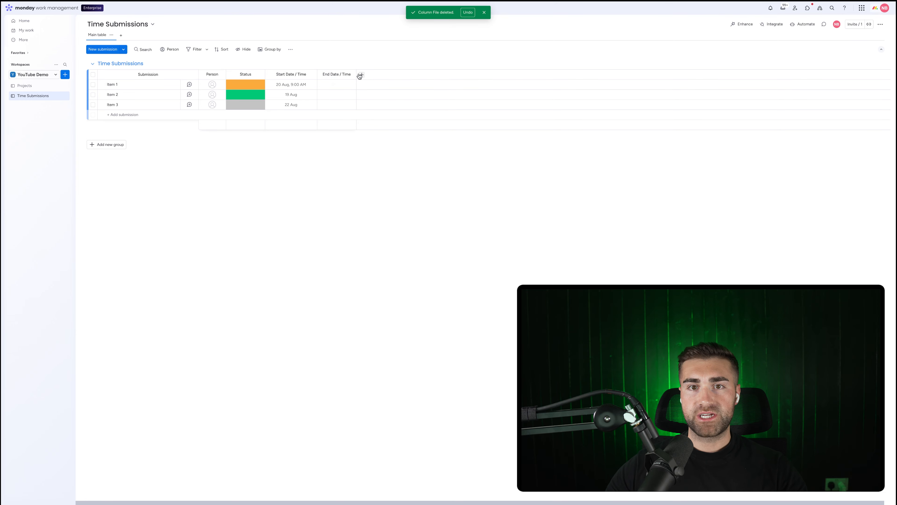
drag(356, 74, 370, 74)
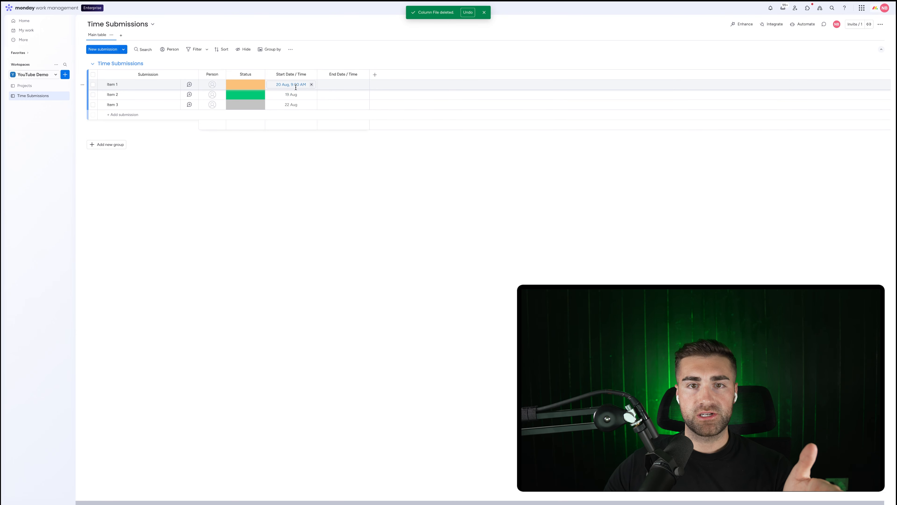
Set the End Date / Time column to show time by default.
click(341, 84)
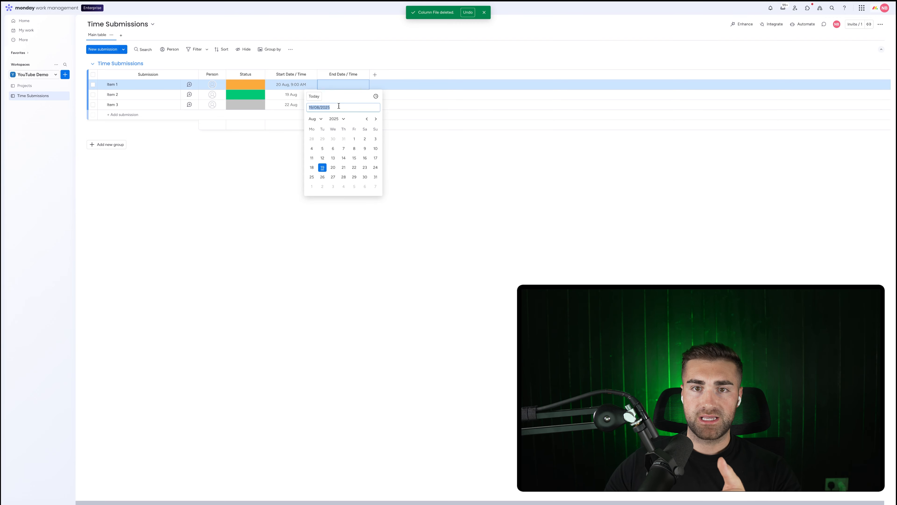
click(364, 75)
mouse_move(391, 78)
click(487, 81)
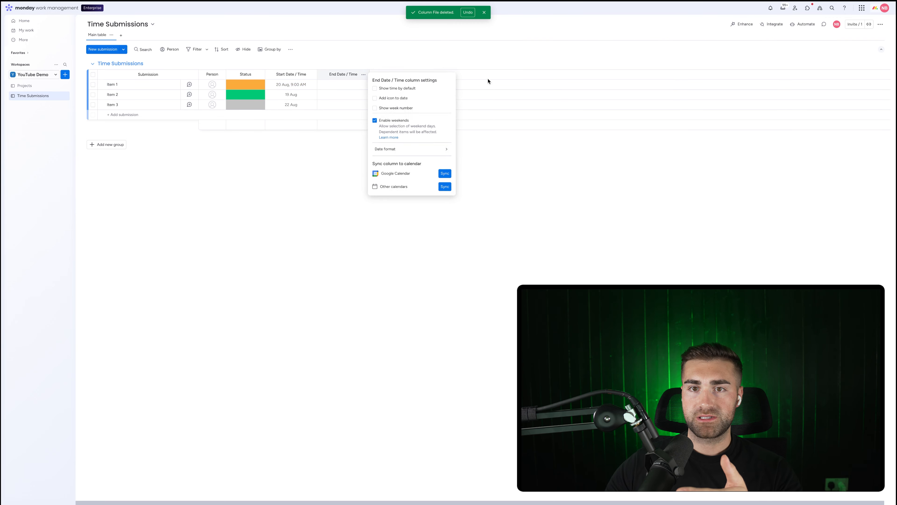
click(376, 89)
click(311, 105)
Set the End Date / Time of Item 1 to 20 August 2025 at 9:30 AM.
click(329, 86)
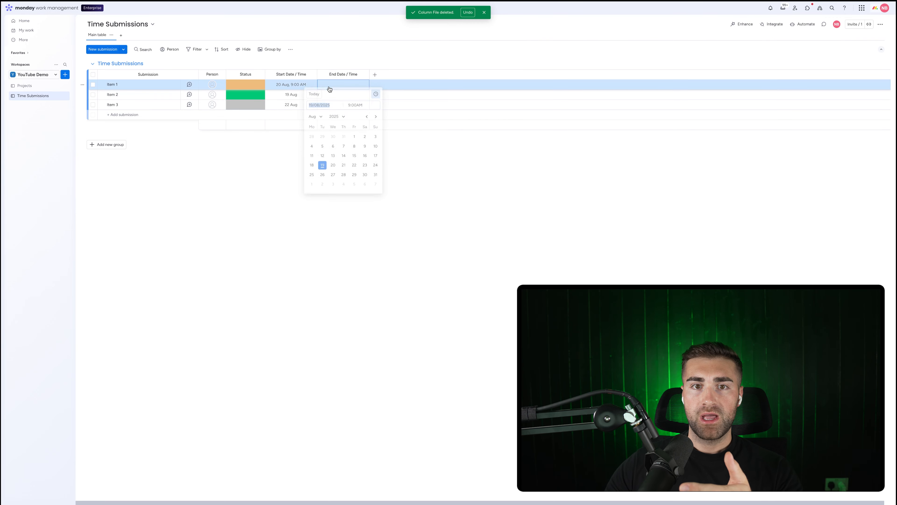
click(333, 165)
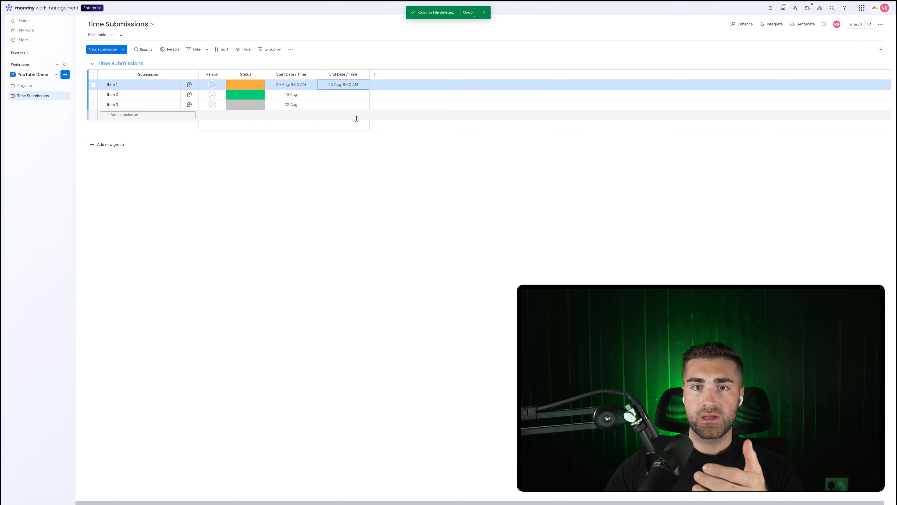
click(345, 84)
click(360, 107)
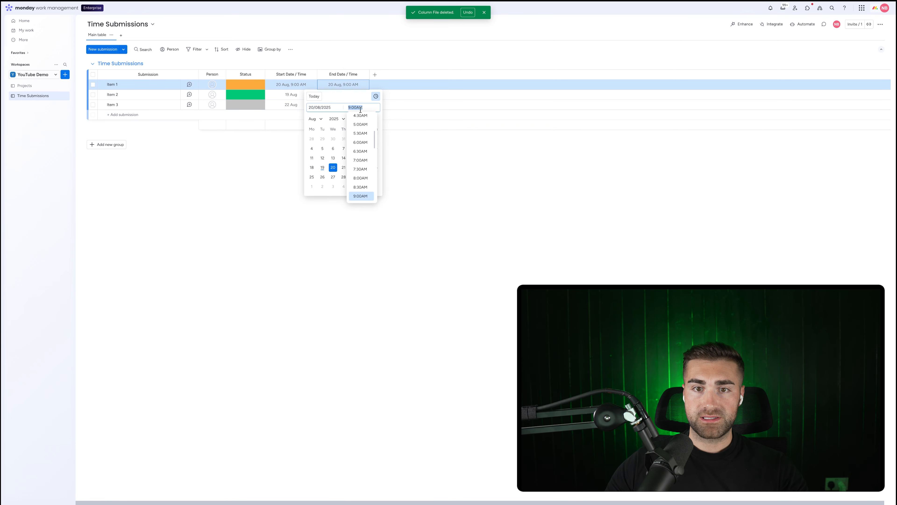
click(362, 194)
click(400, 98)
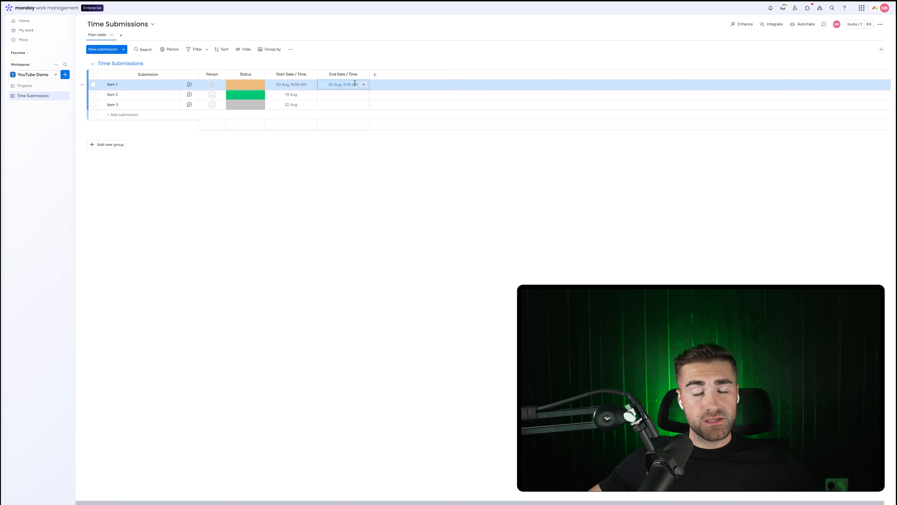
click(367, 55)
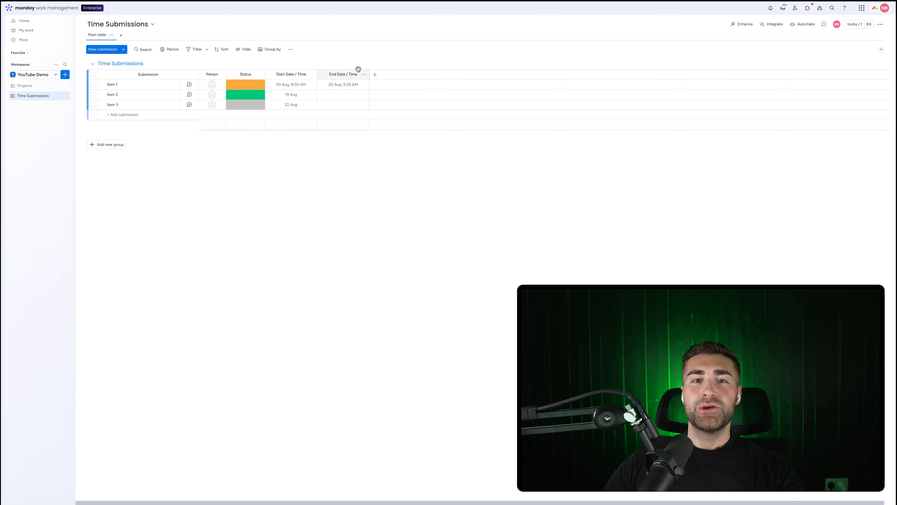
click(311, 74)
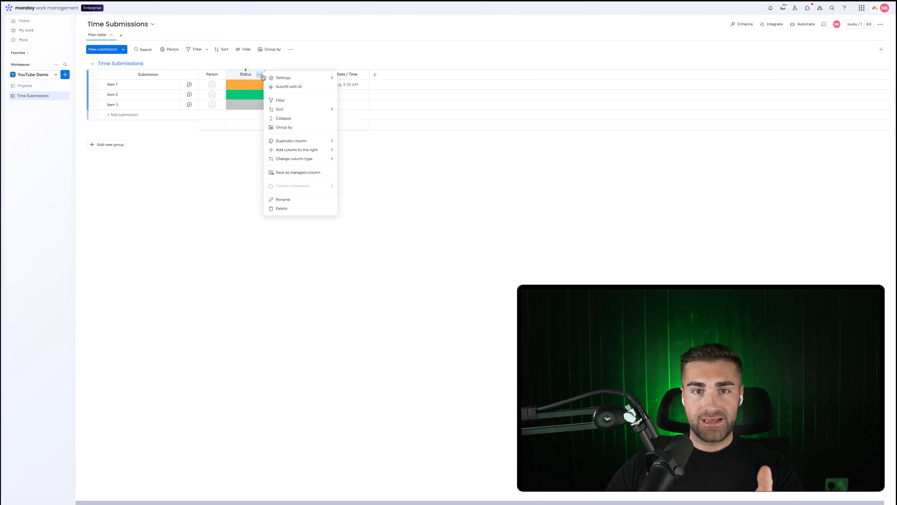
click(320, 60)
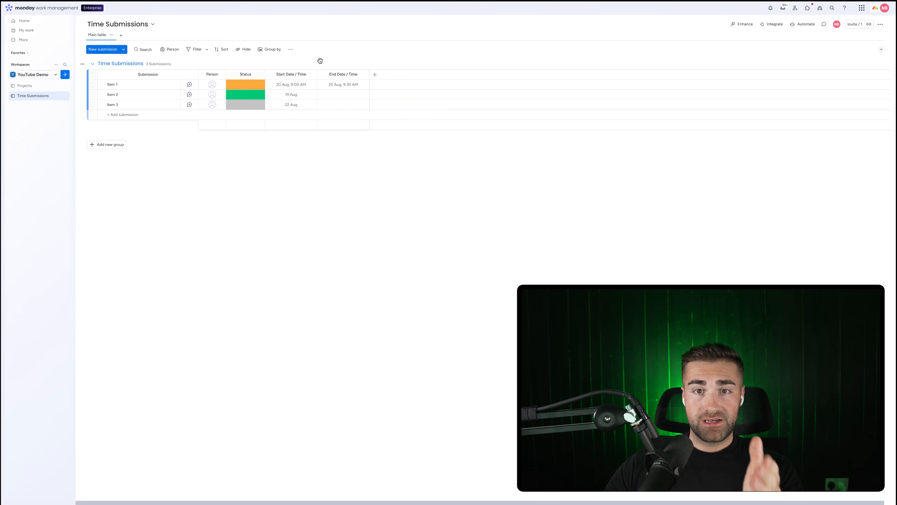
Add a Formula column that calculates DAYS({End Date / Time}, {Start Date / Time}) * 24.
click(374, 75)
text(form)
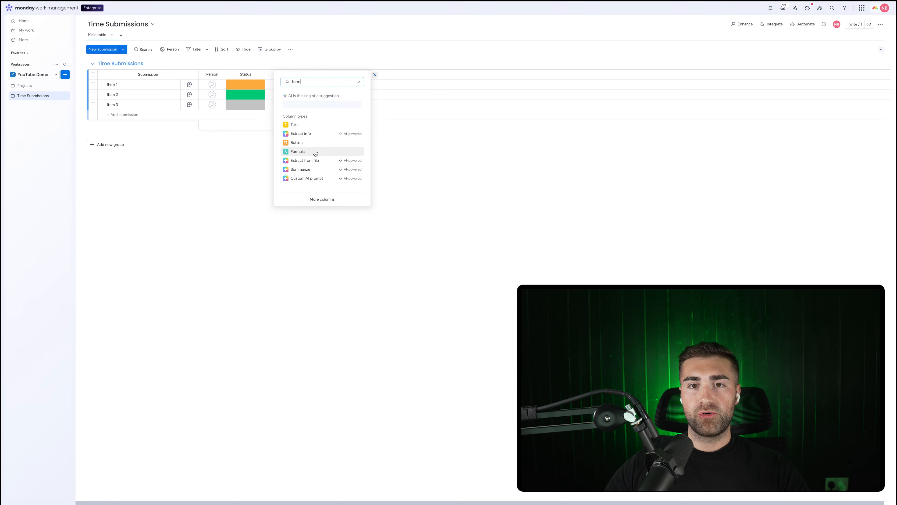
click(314, 151)
click(386, 85)
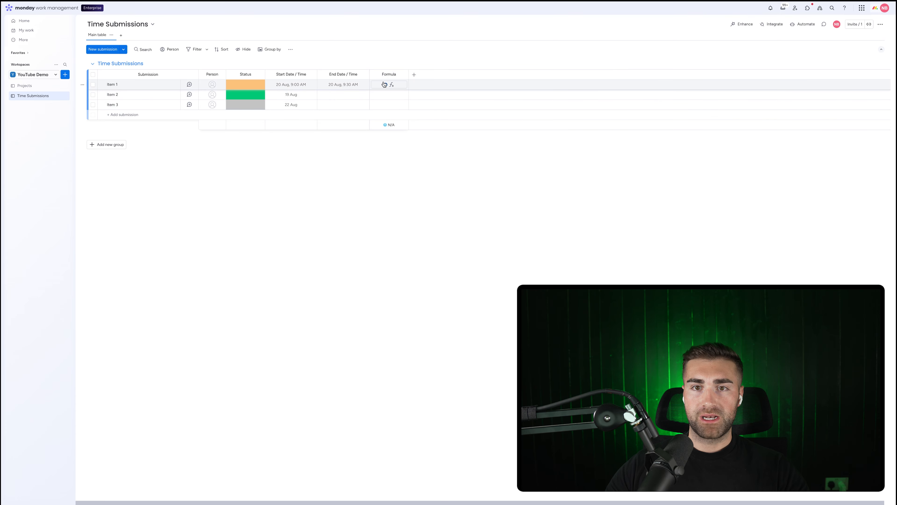
click(387, 85)
click(524, 97)
text(DAYS({End Date / Time}, {Start Date / Time}) * 24)
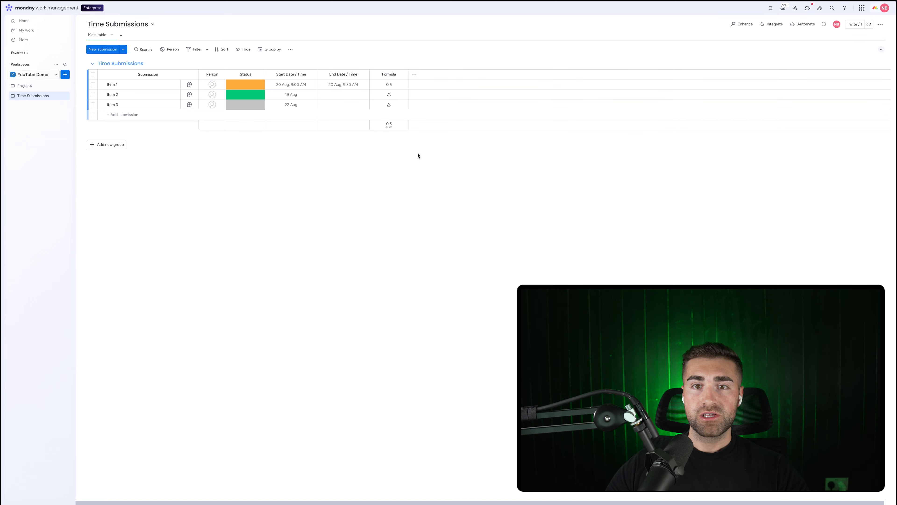
Rename the Formula column to "Total Time".
click(388, 75)
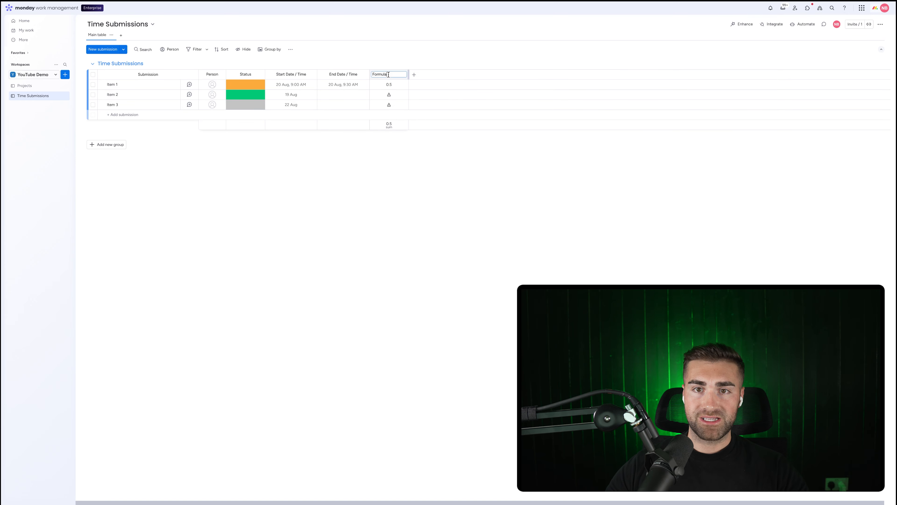
double_click(388, 75)
text(Total Time)
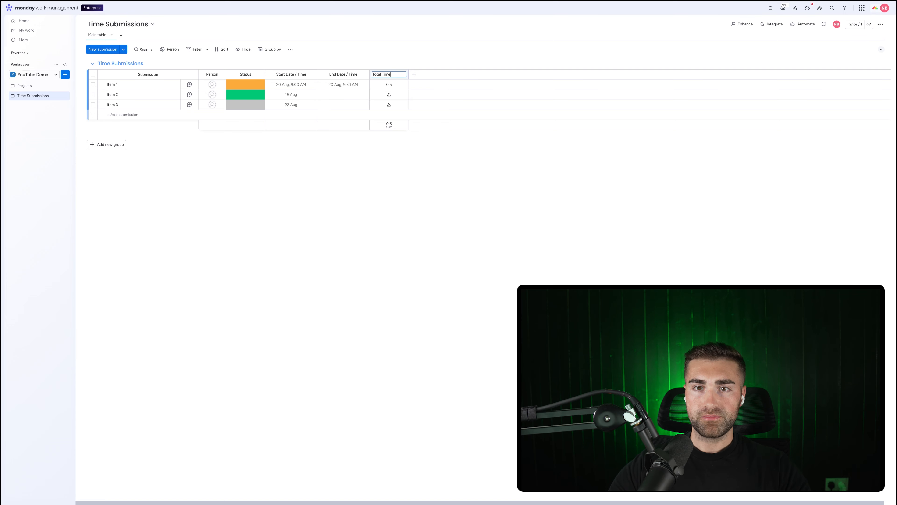
key(Return)
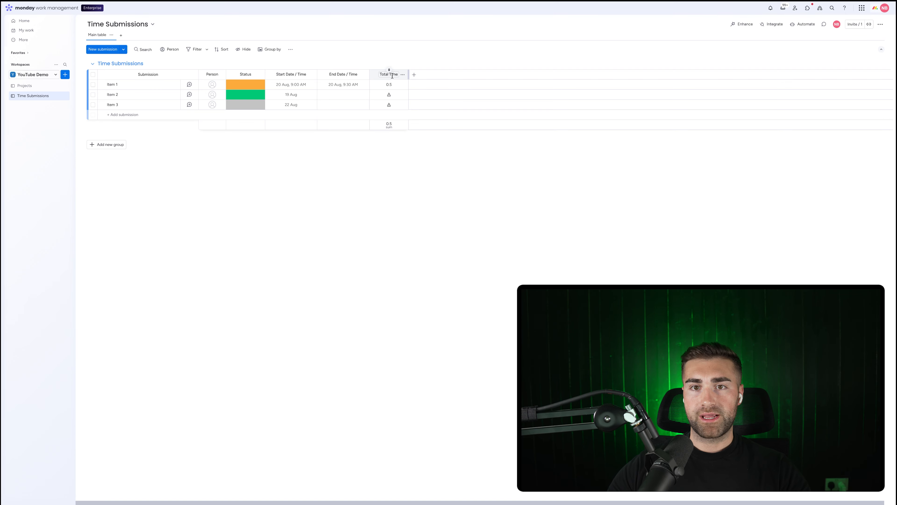
Hide the column summary of the Total Time column.
click(401, 77)
mouse_move(459, 77)
click(492, 139)
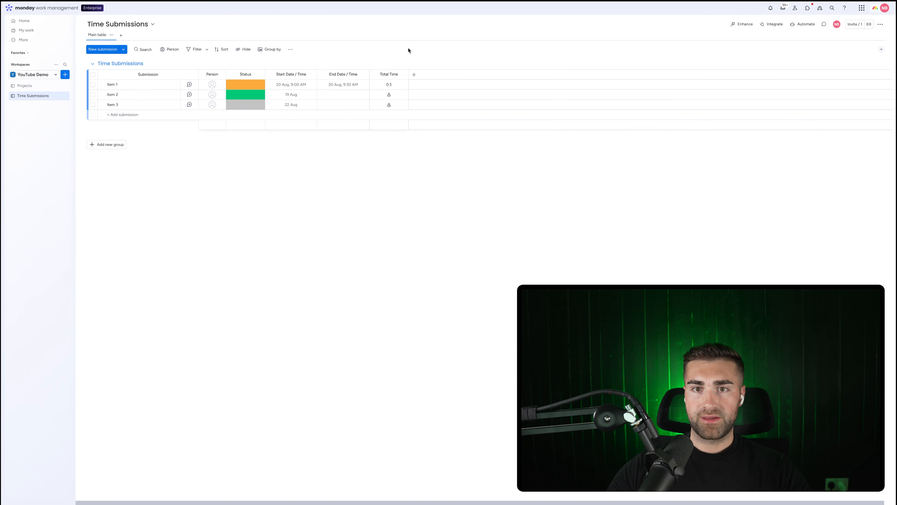
Restrict editing of the Total Time column to the board owner's account and widen the column.
click(403, 78)
click(522, 116)
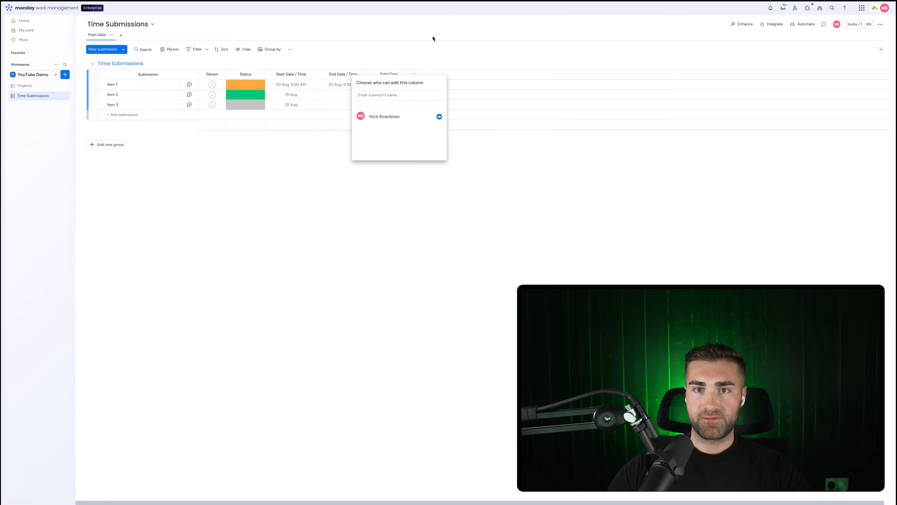
click(433, 36)
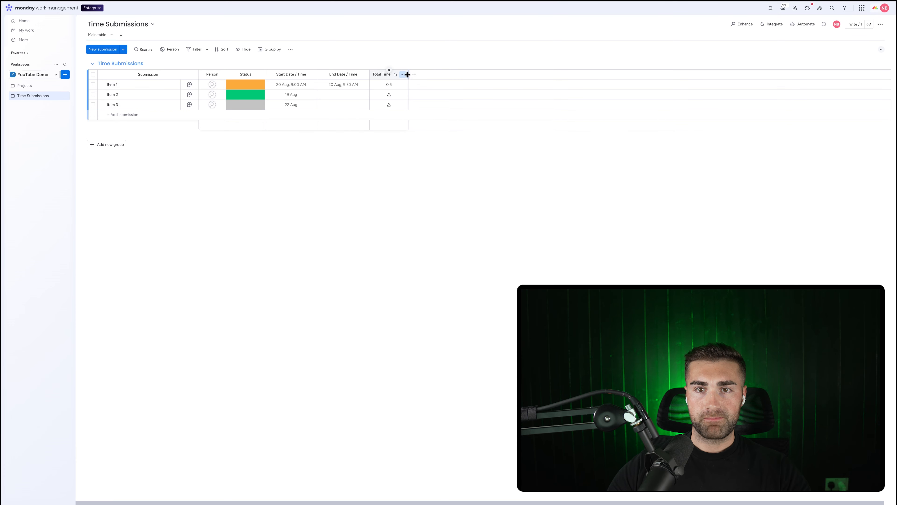
drag(407, 74, 421, 74)
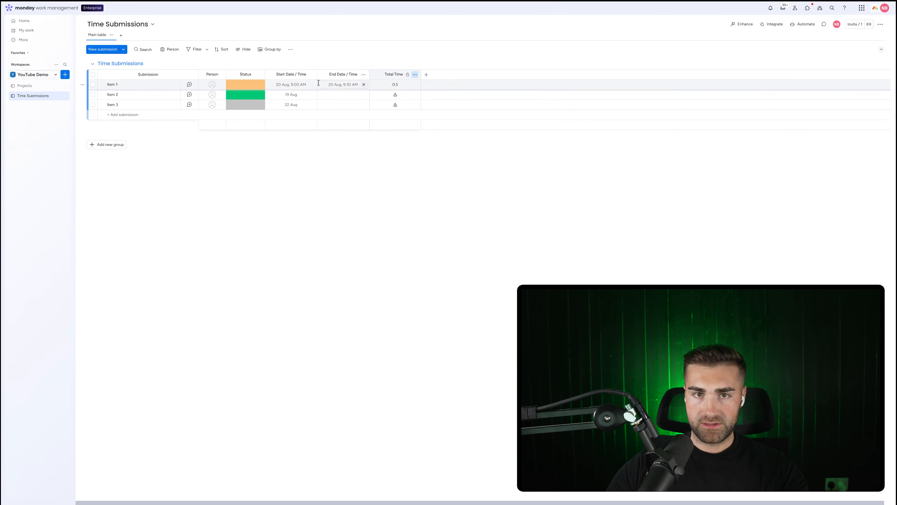
Set the End Date / Time of Item 1 to 10:00 AM on 20 Aug.
click(343, 85)
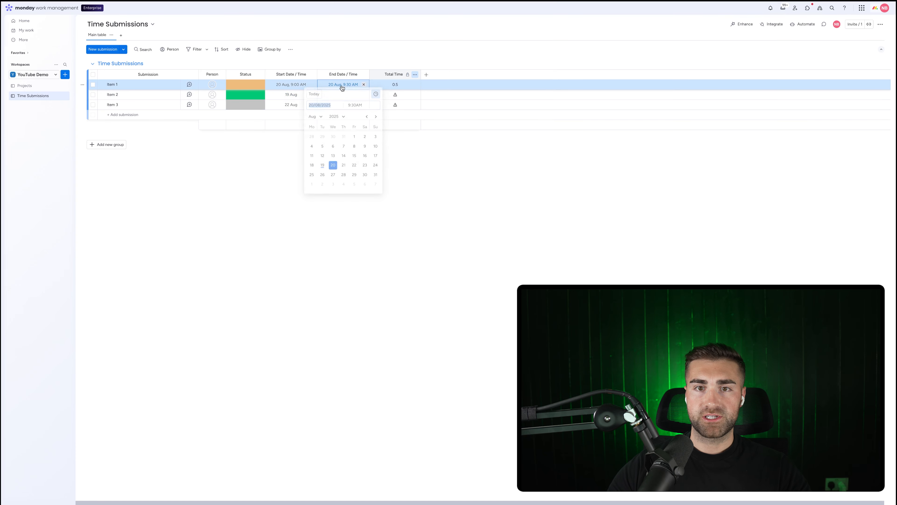
click(355, 107)
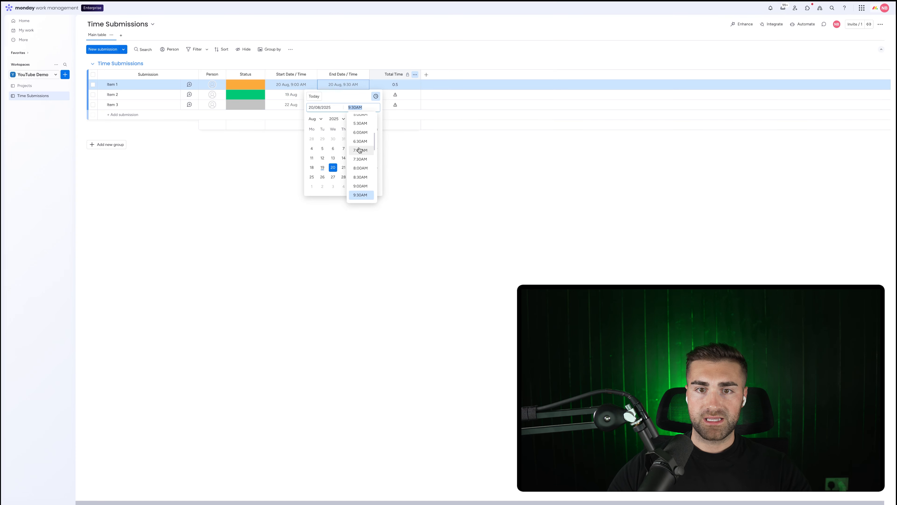
click(358, 196)
click(494, 197)
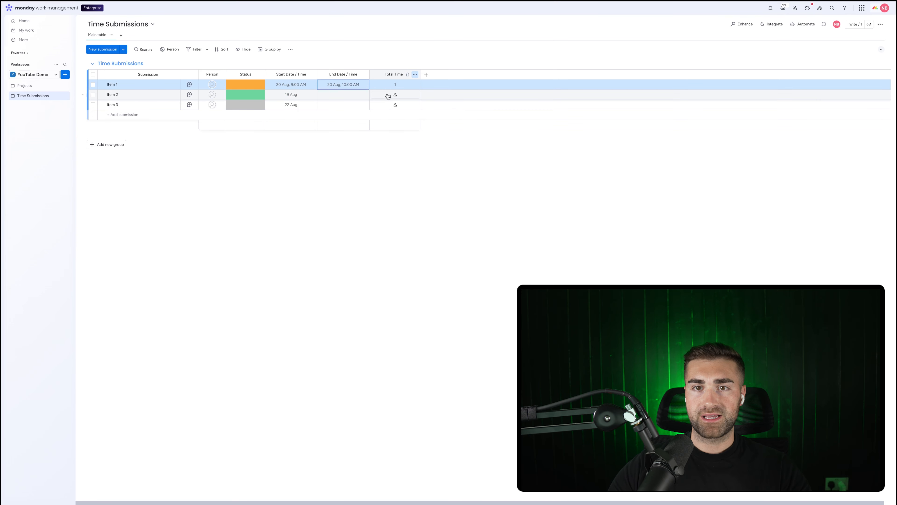
click(364, 54)
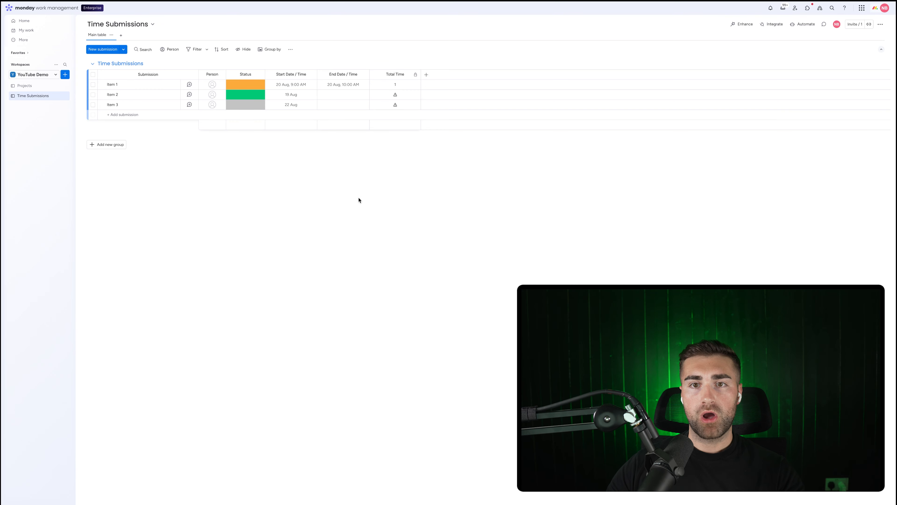
Add a Numbers column named "Hourly Rate" after the Total Time column.
click(426, 75)
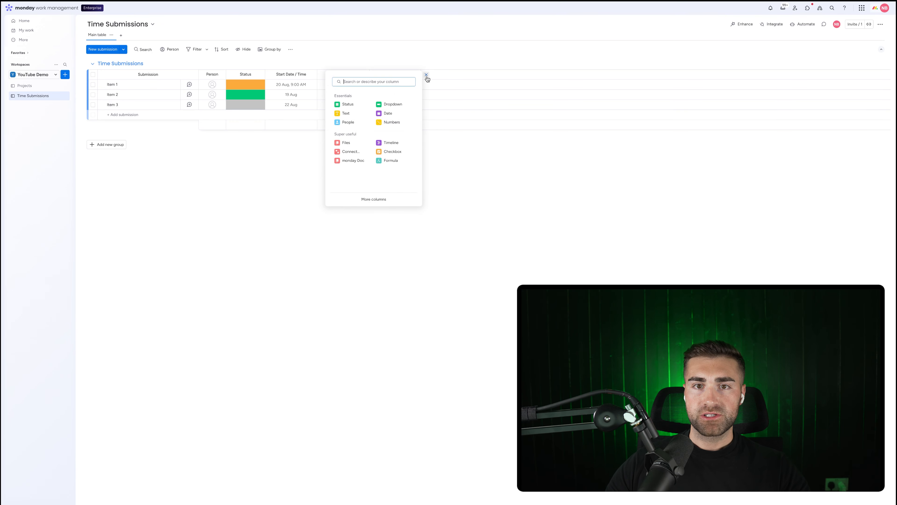
text(numbers)
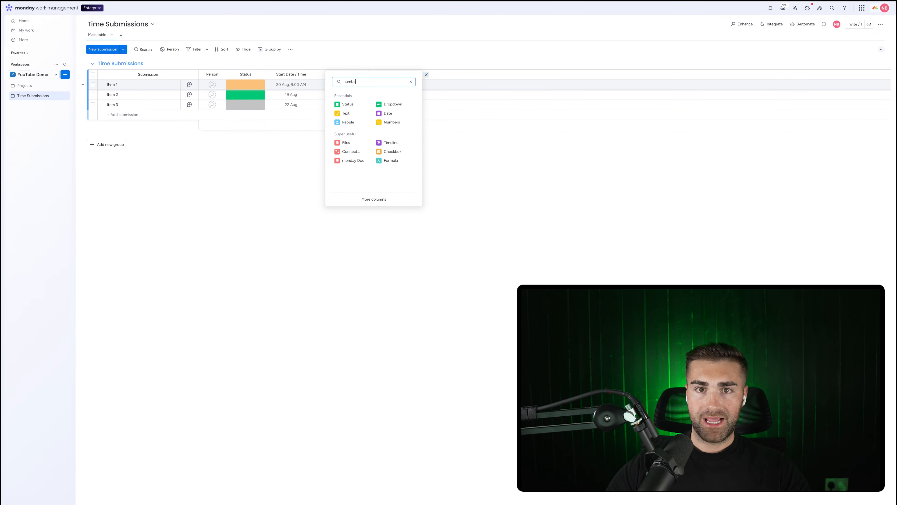
click(359, 124)
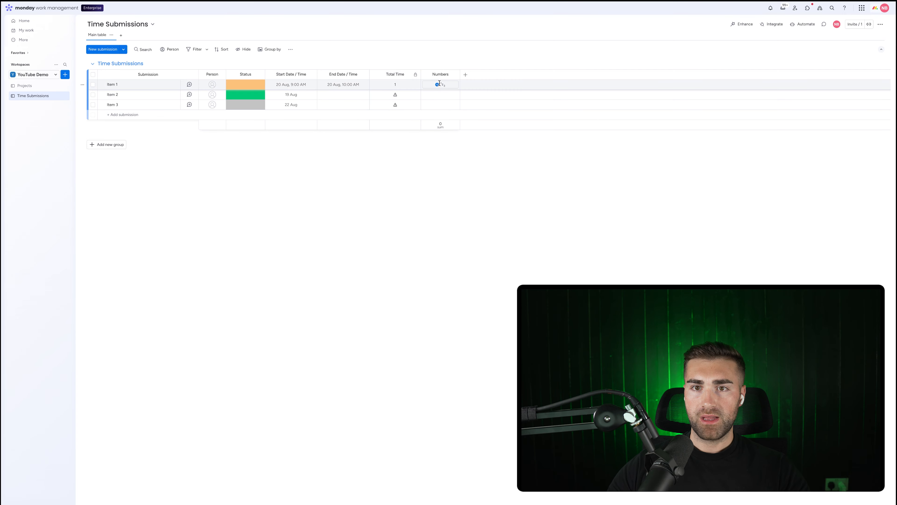
text(Hourly Rate)
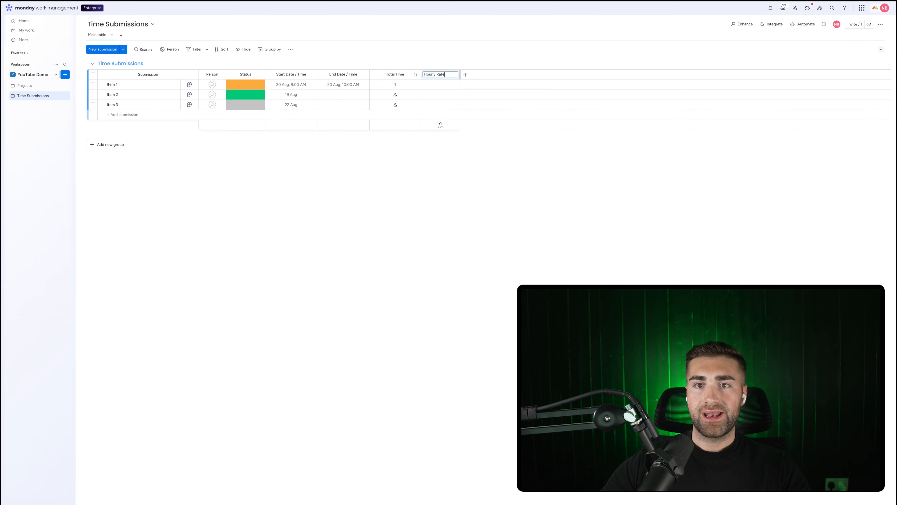
key(Return)
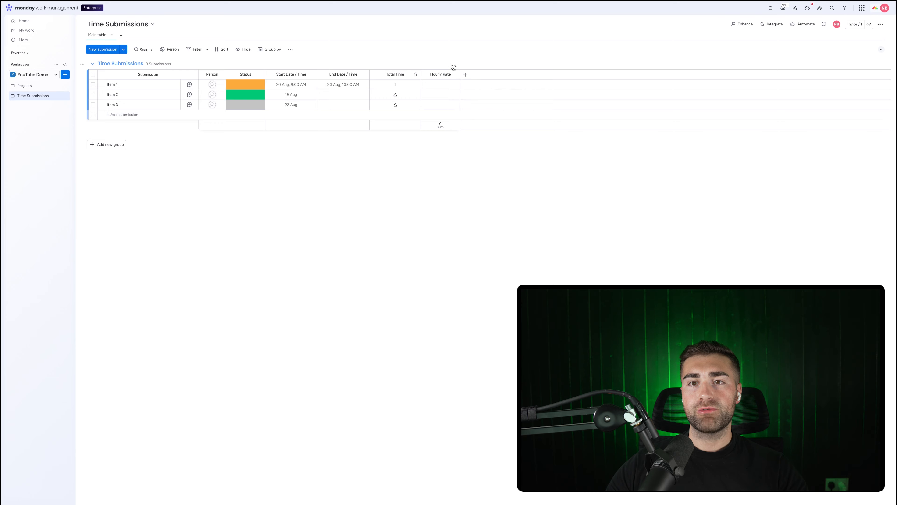
Set the Hourly Rate column's unit to $ and hide its column summary.
click(454, 74)
mouse_move(480, 78)
click(548, 82)
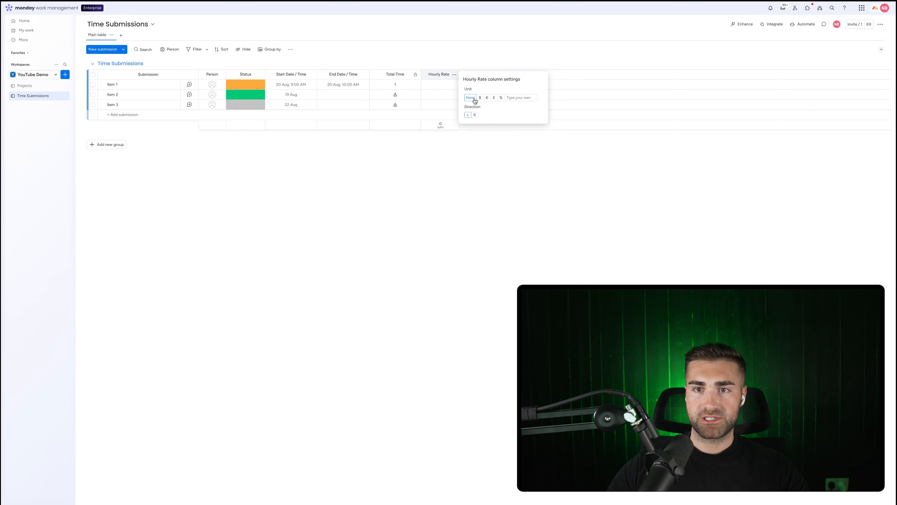
click(483, 98)
click(450, 76)
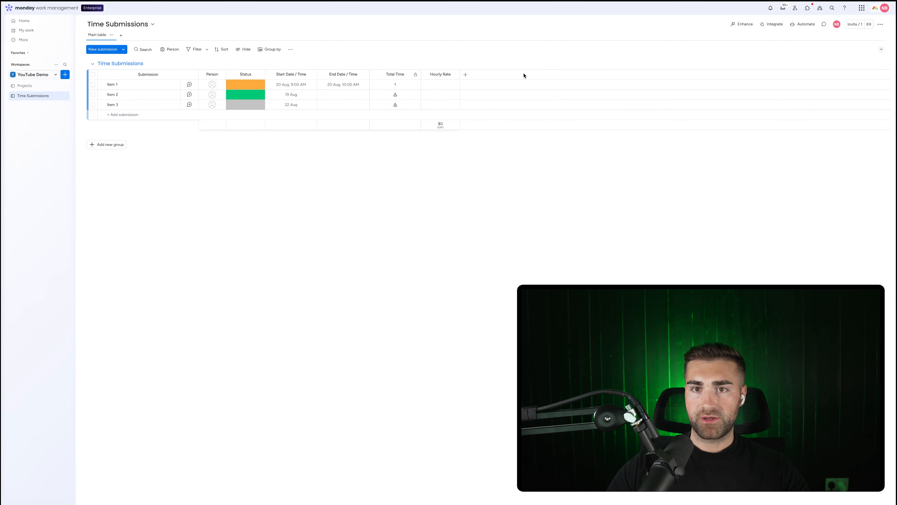
click(454, 74)
mouse_move(480, 78)
click(565, 138)
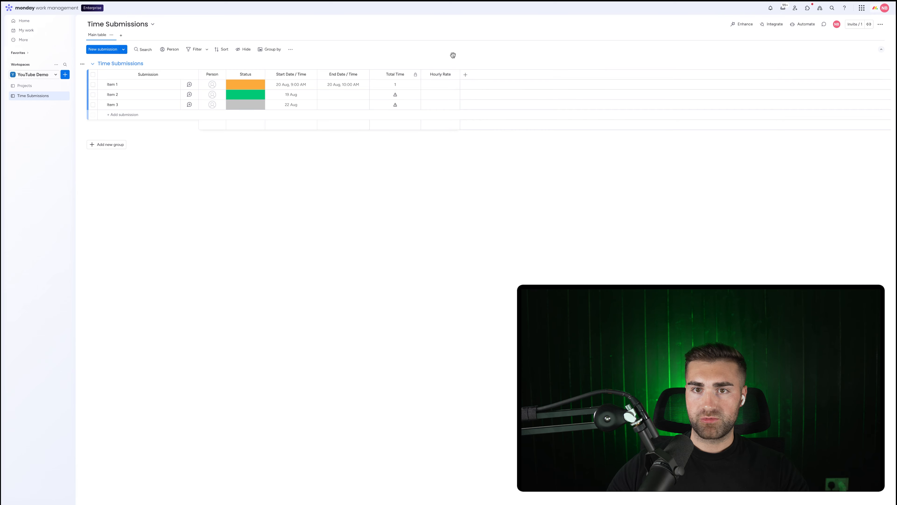
Restrict editing of the Hourly Rate column to the board owner's account and widen the column slightly.
click(453, 74)
click(572, 116)
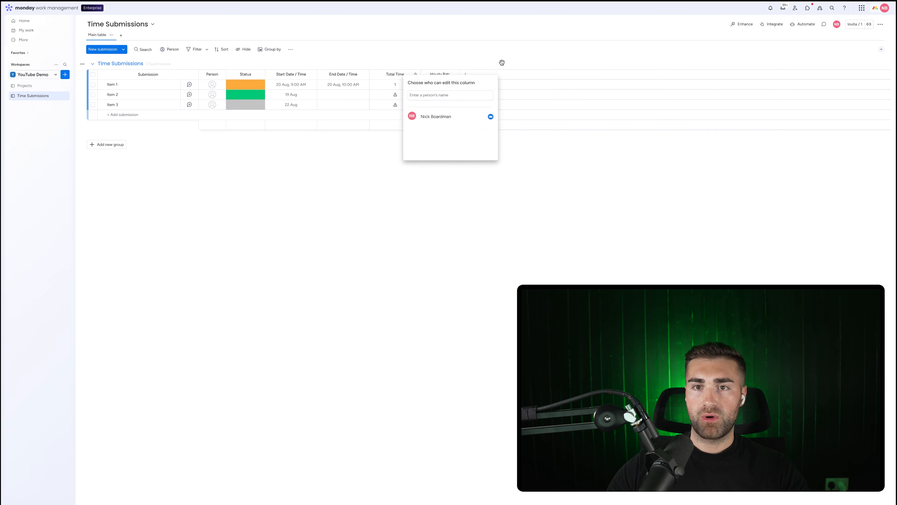
click(501, 63)
drag(459, 74, 469, 74)
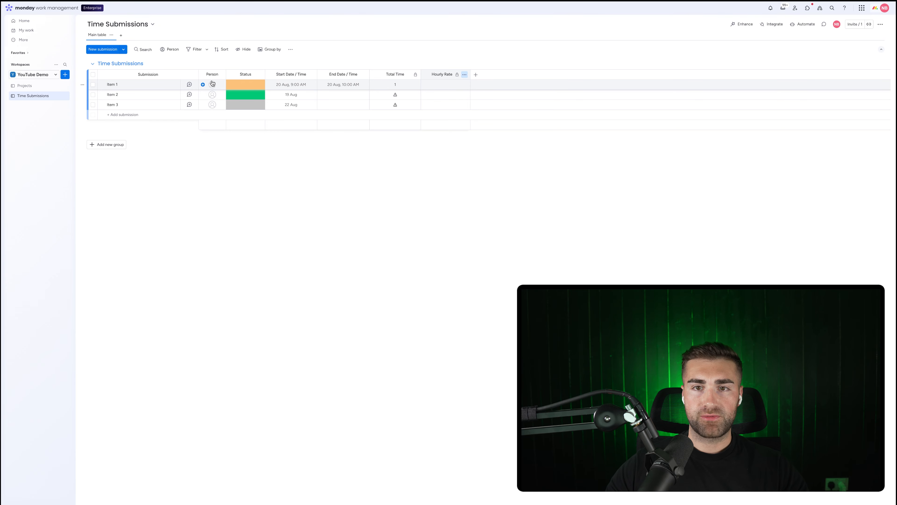
Enter an hourly rate of $25 for Item 1 and $37.5 for Item 2.
click(435, 84)
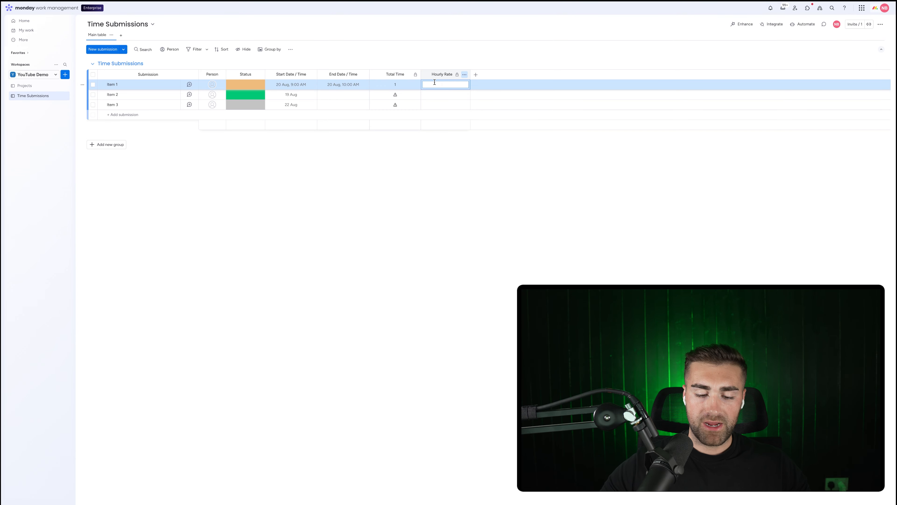
key(Return)
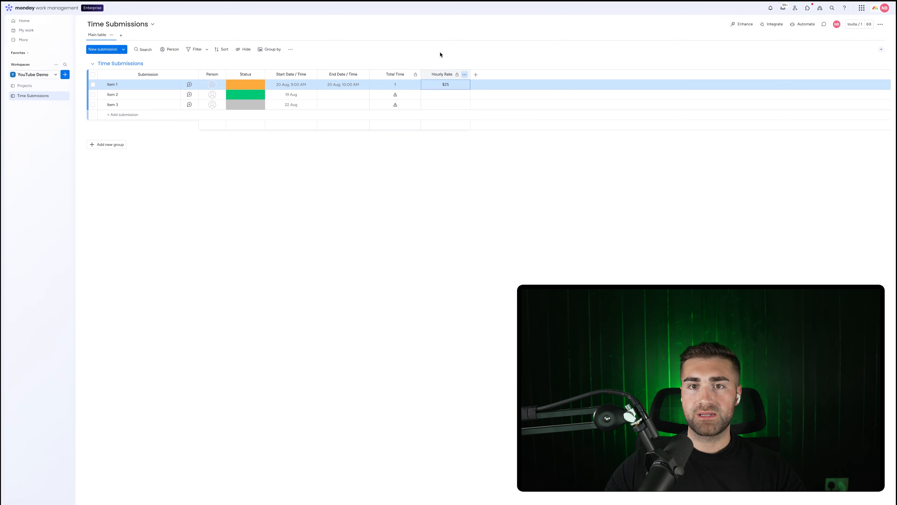
click(442, 48)
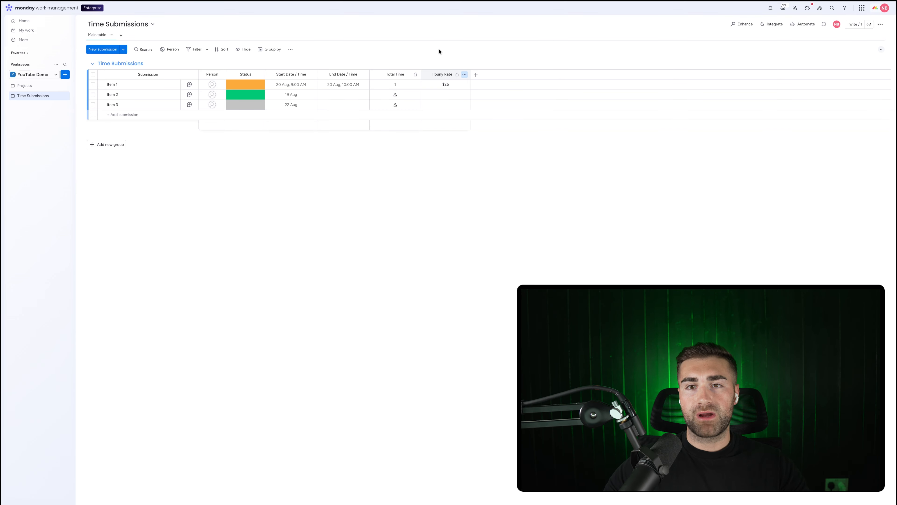
click(446, 85)
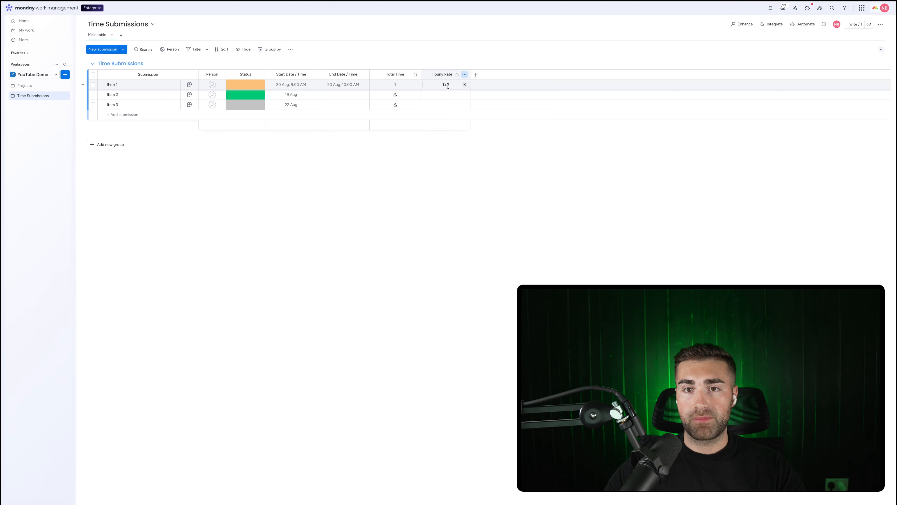
click(449, 96)
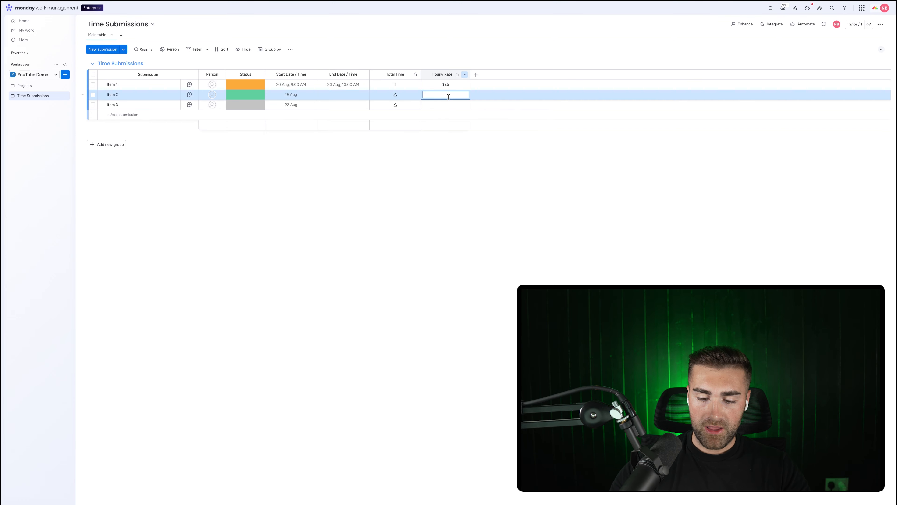
text(37.5)
key(Return)
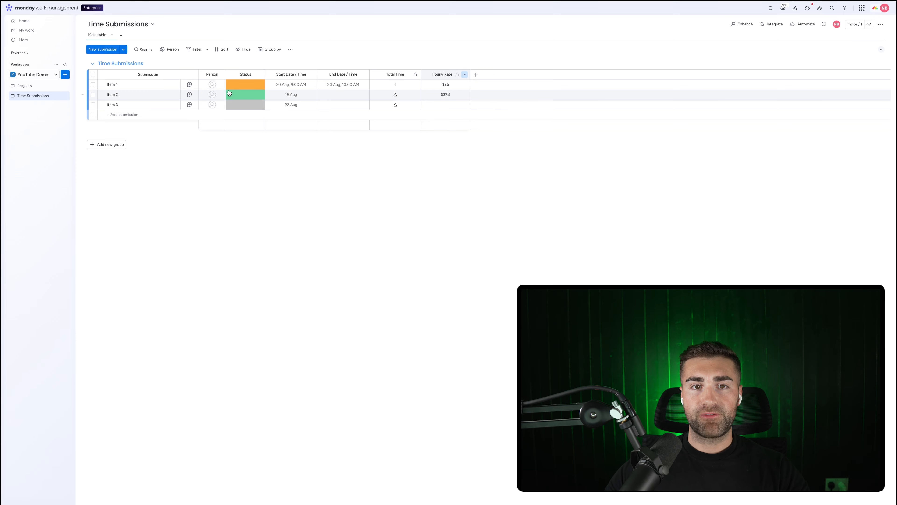
click(213, 84)
click(330, 170)
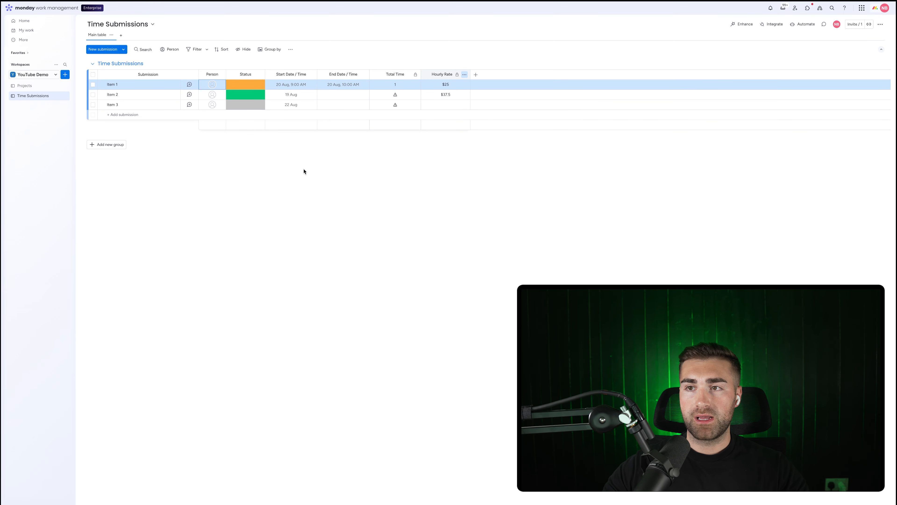
Start a custom automation for the board with the trigger "When an item is created".
click(806, 25)
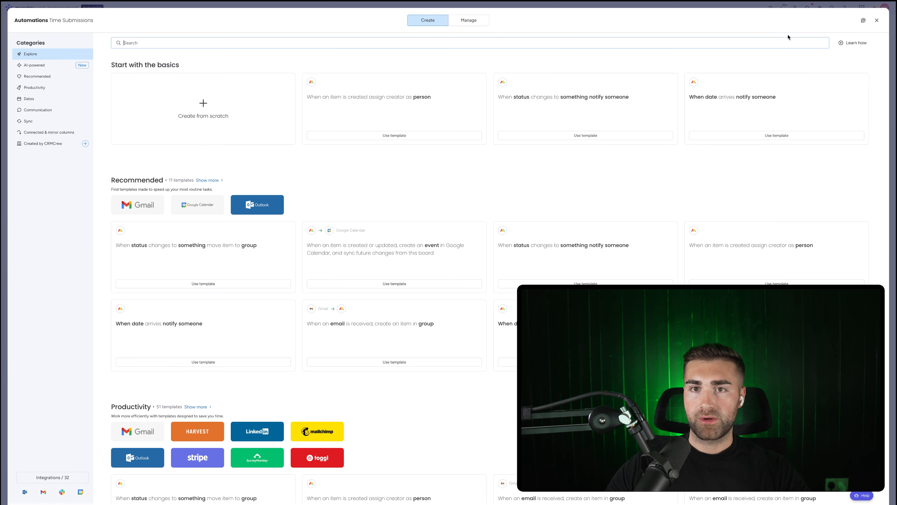
click(468, 20)
click(844, 47)
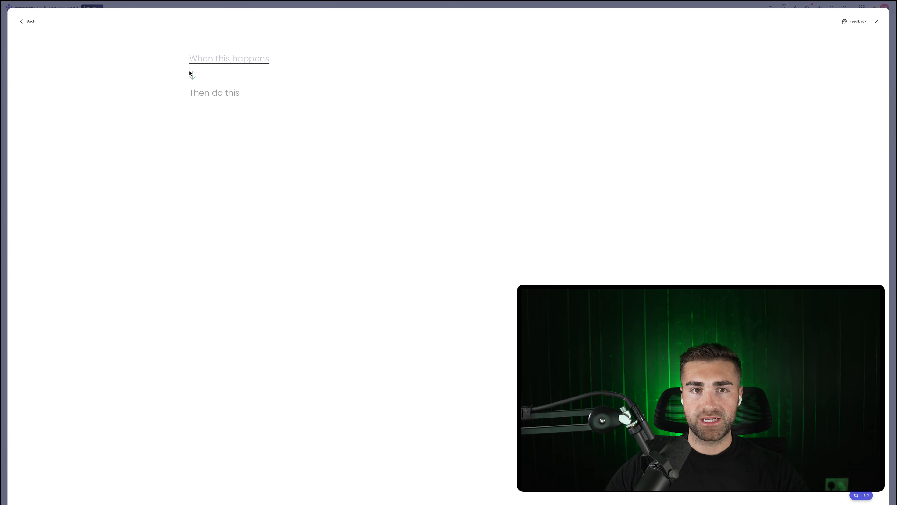
click(195, 60)
click(207, 95)
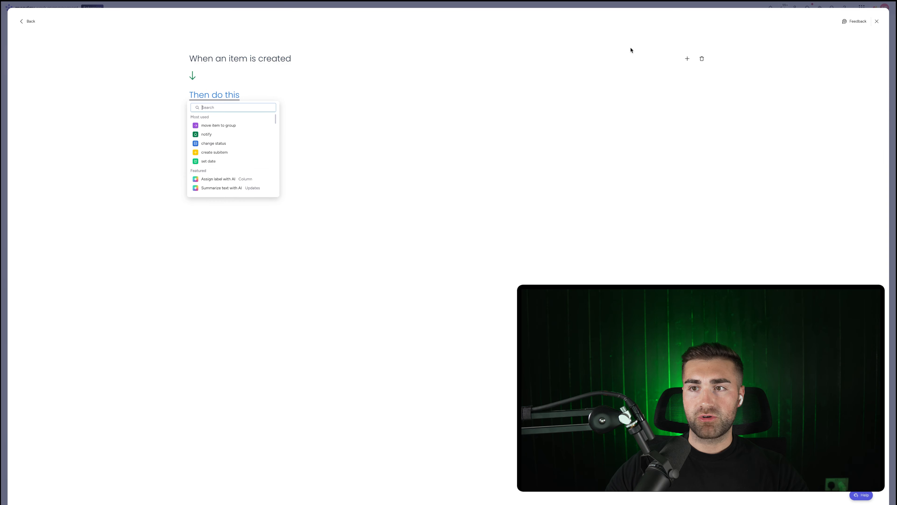
Add a condition to the automation so it runs only if Person is assigned to the board owner.
click(685, 57)
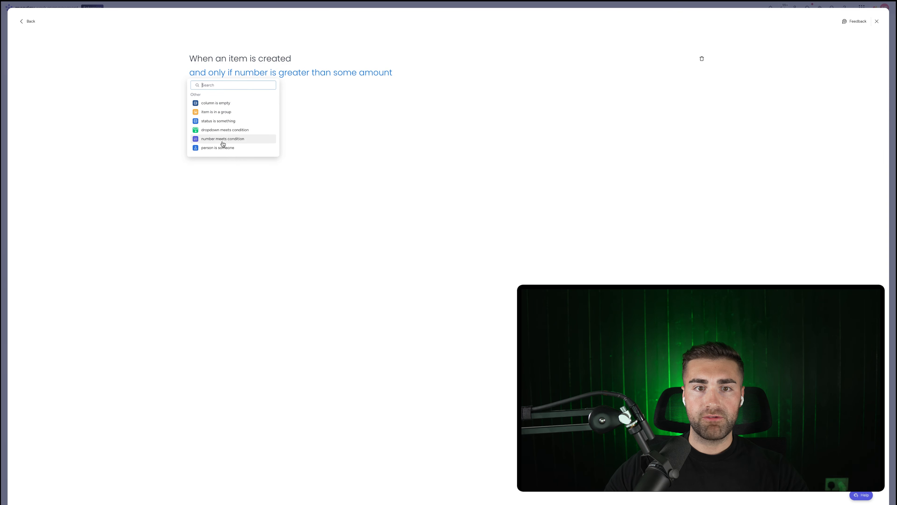
click(233, 147)
click(255, 75)
click(257, 96)
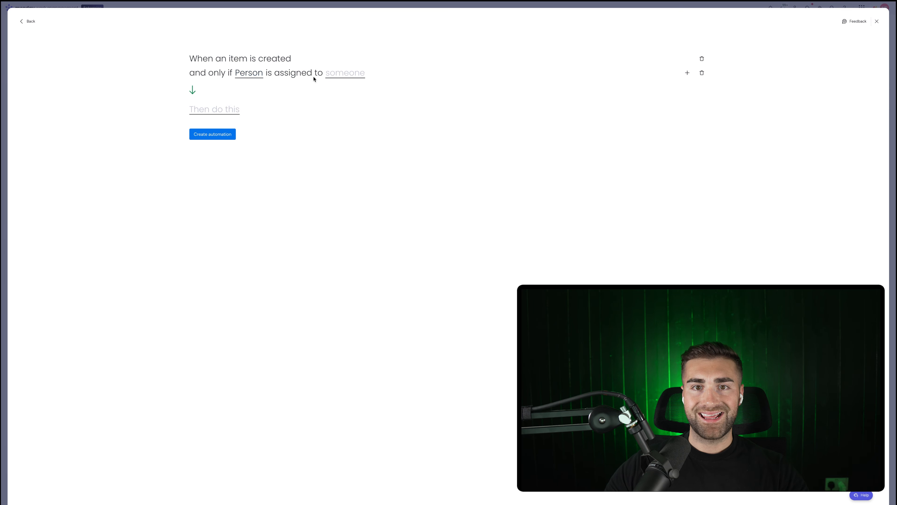
click(342, 74)
click(342, 97)
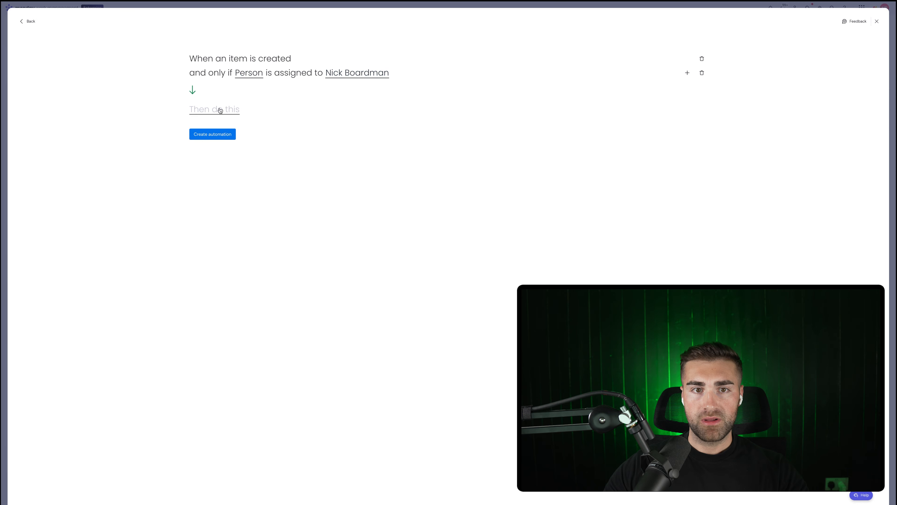
Add a "set number to" action that sets Hourly Rate to 45, and create the automation.
click(211, 111)
text(set nu)
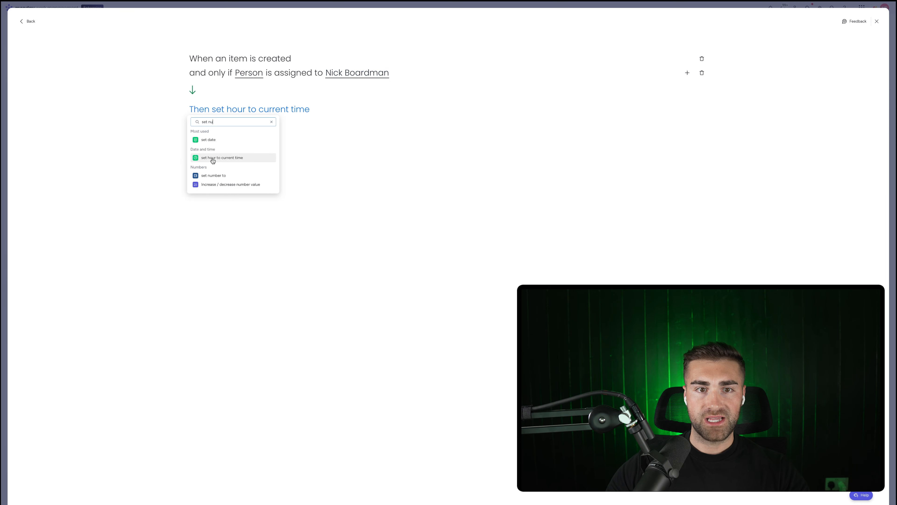
click(217, 176)
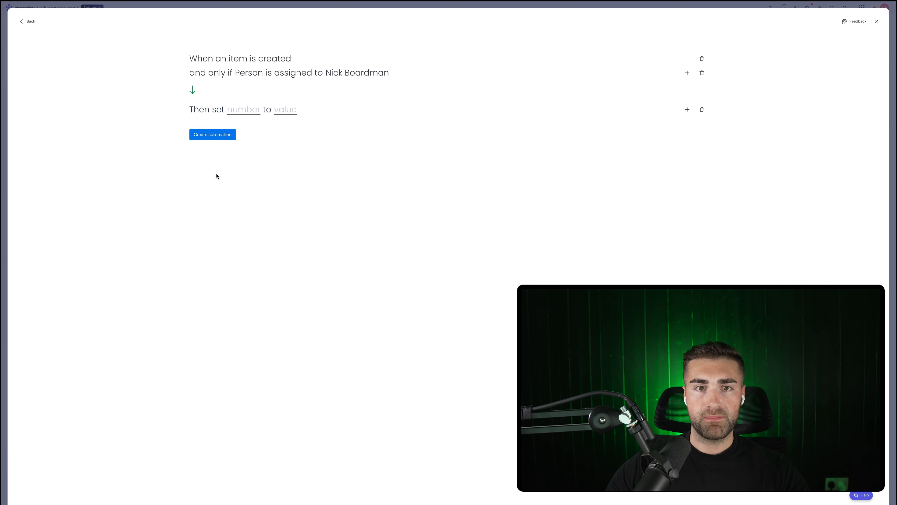
click(253, 110)
click(252, 128)
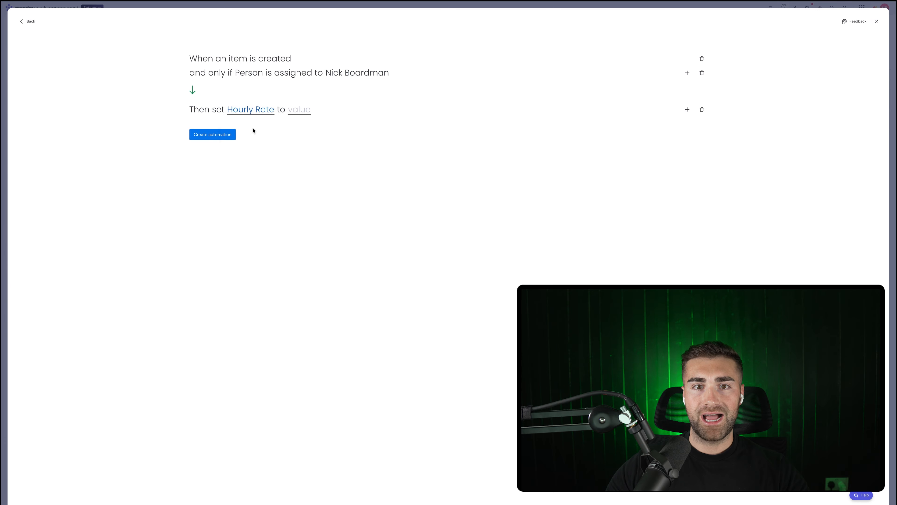
click(298, 110)
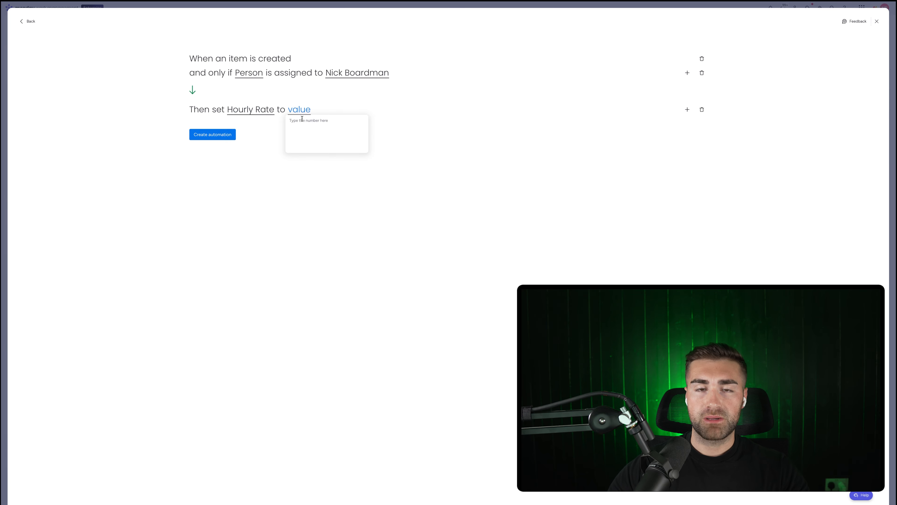
text(45)
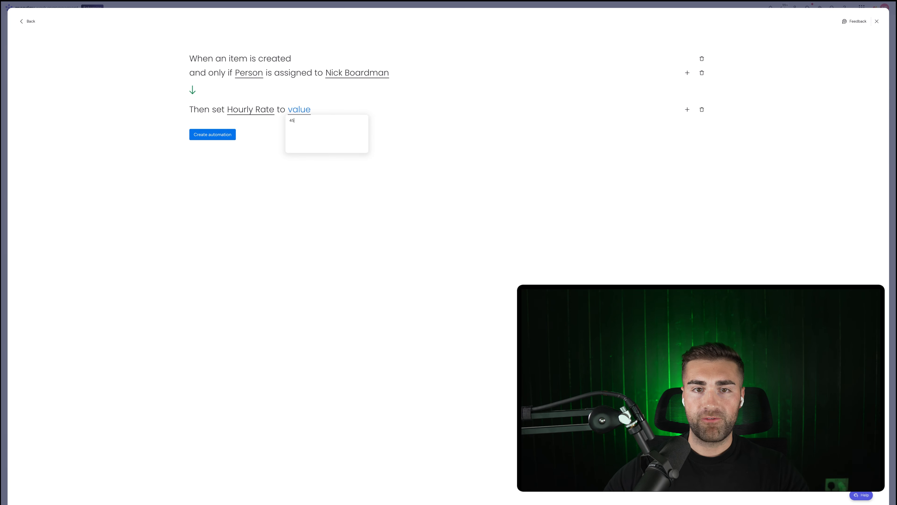
click(354, 189)
click(217, 136)
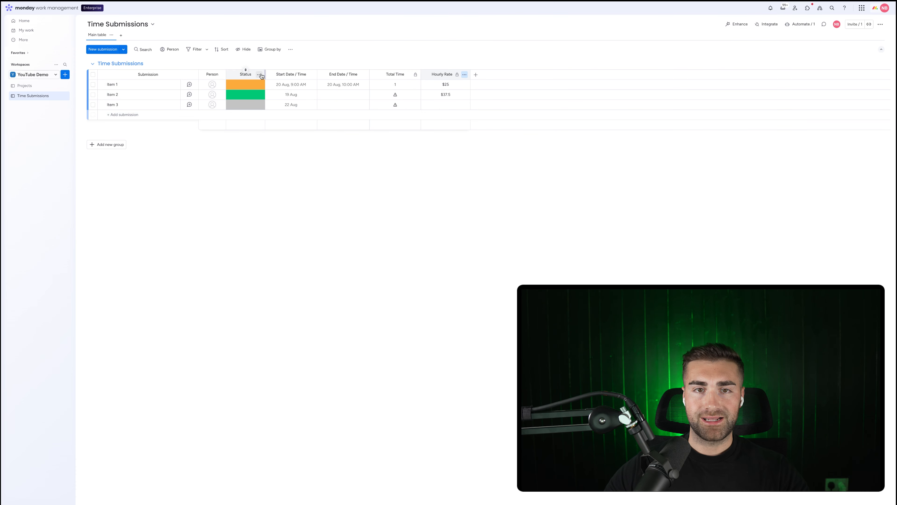
Delete the Status column from the Time Submissions board.
click(260, 75)
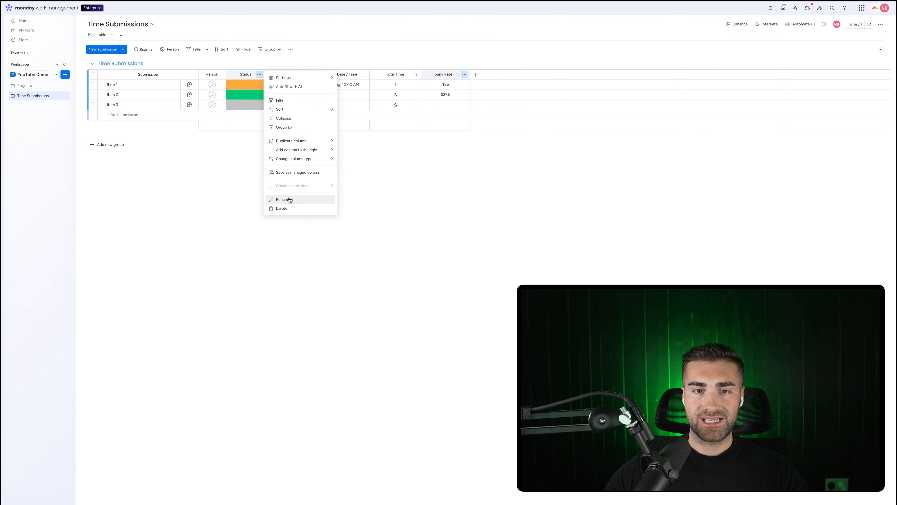
click(283, 212)
click(515, 44)
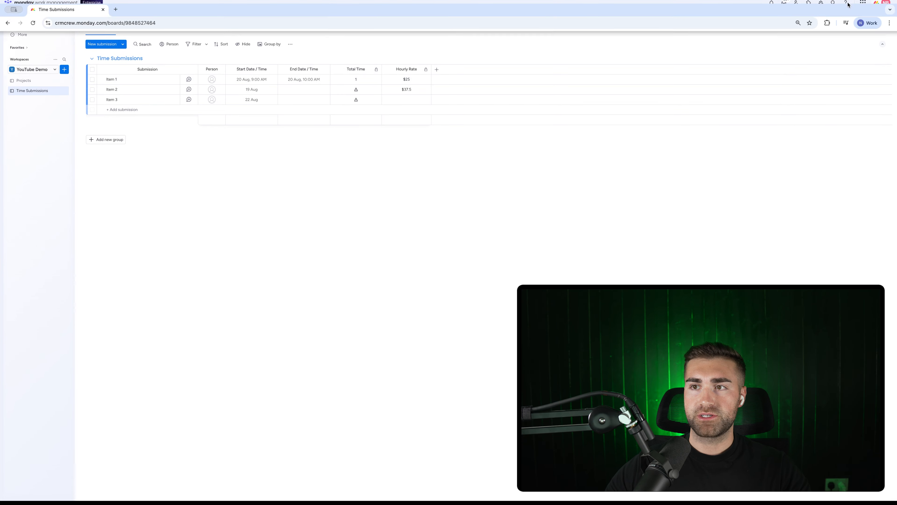
Start another custom automation for the Time Submissions board with the trigger "When an item is created".
click(802, 26)
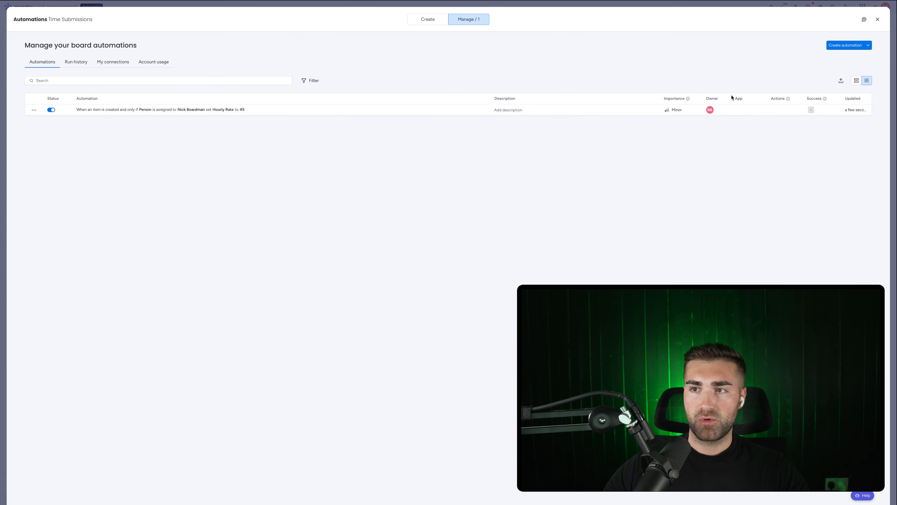
click(846, 45)
click(247, 58)
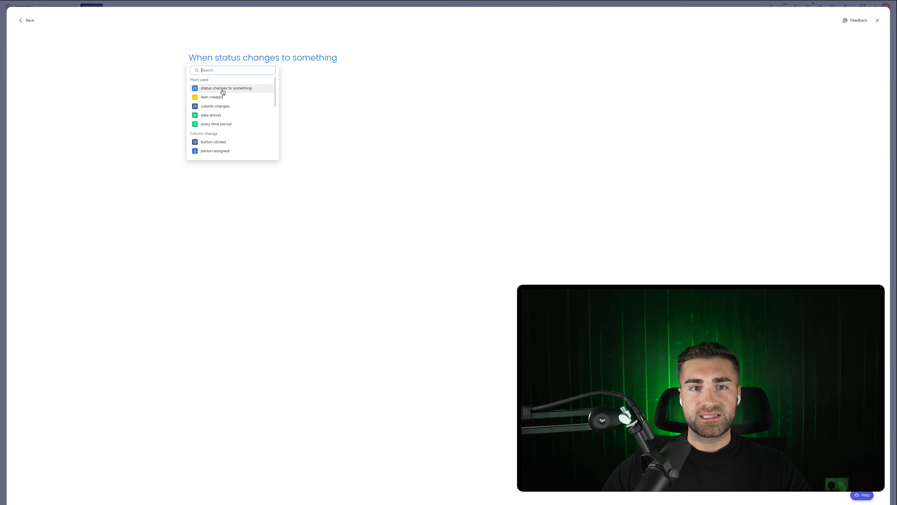
click(219, 100)
Add a condition to the new automation so it runs only if Person is assigned to the second team member.
click(687, 58)
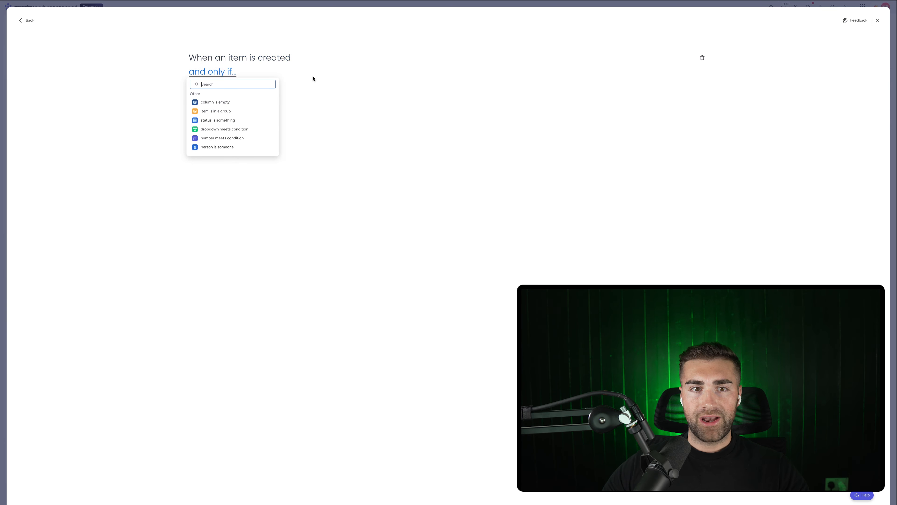
click(220, 146)
click(256, 72)
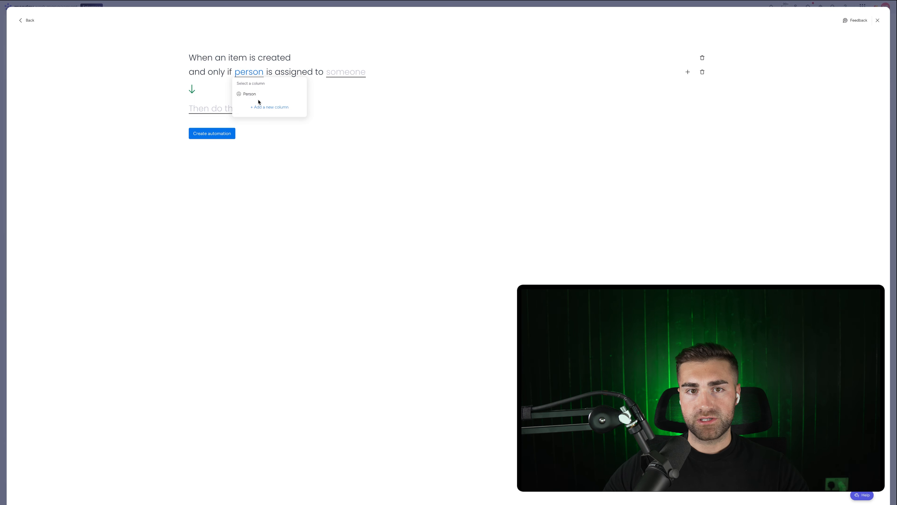
click(256, 95)
click(342, 72)
click(342, 105)
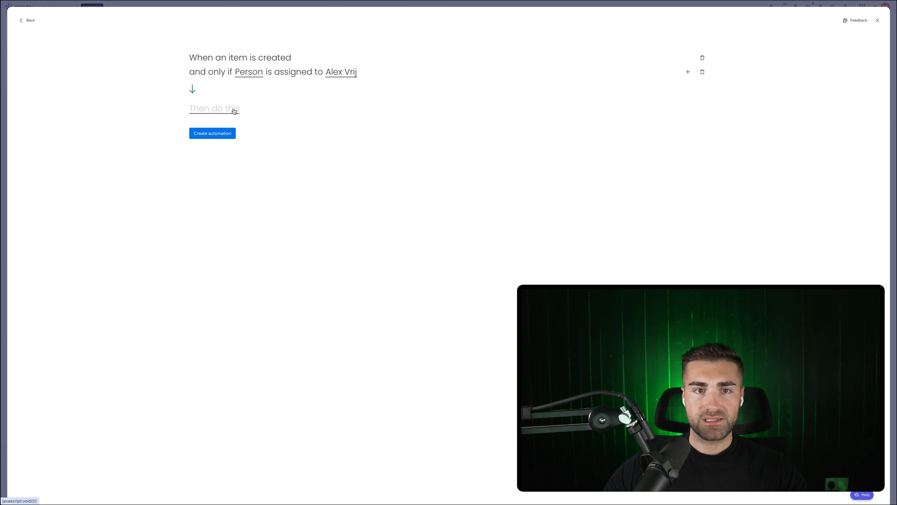
Add a "set number to" action that sets Hourly Rate to 70, create the automation, and return to the board.
click(232, 110)
text(se)
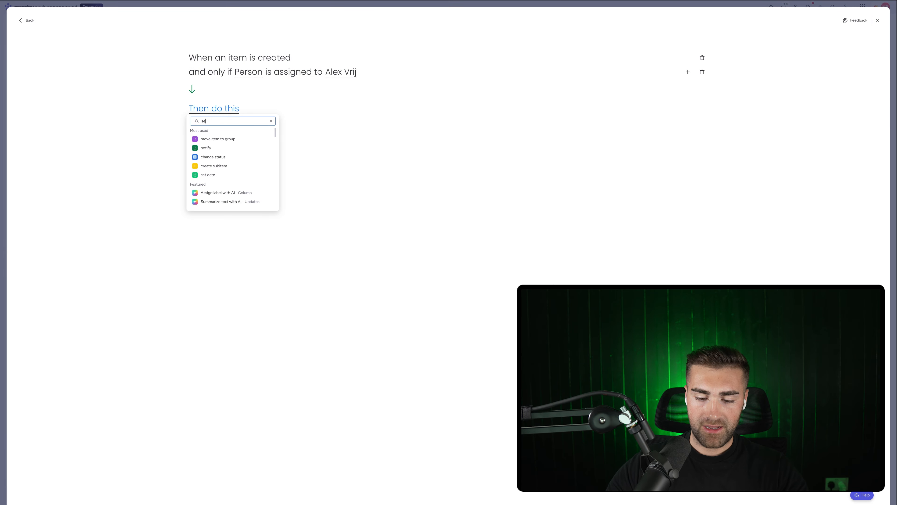
text(t number to)
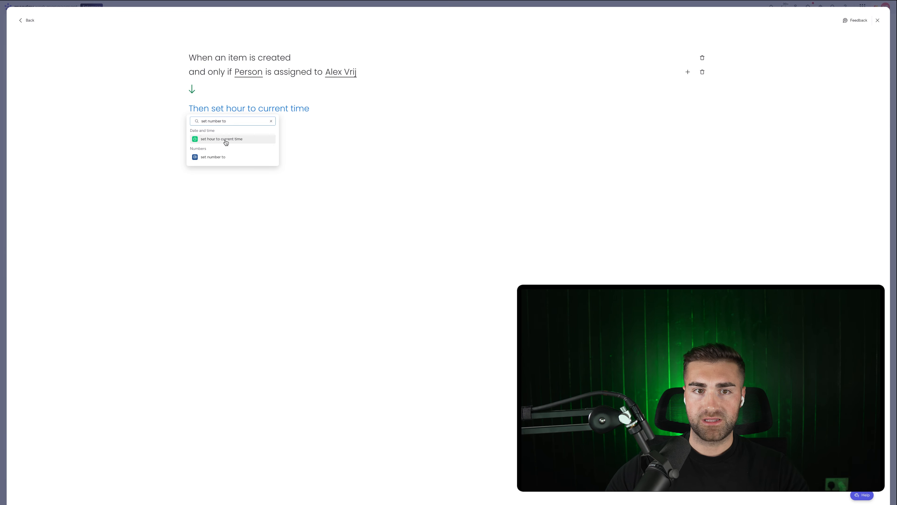
click(216, 157)
click(256, 110)
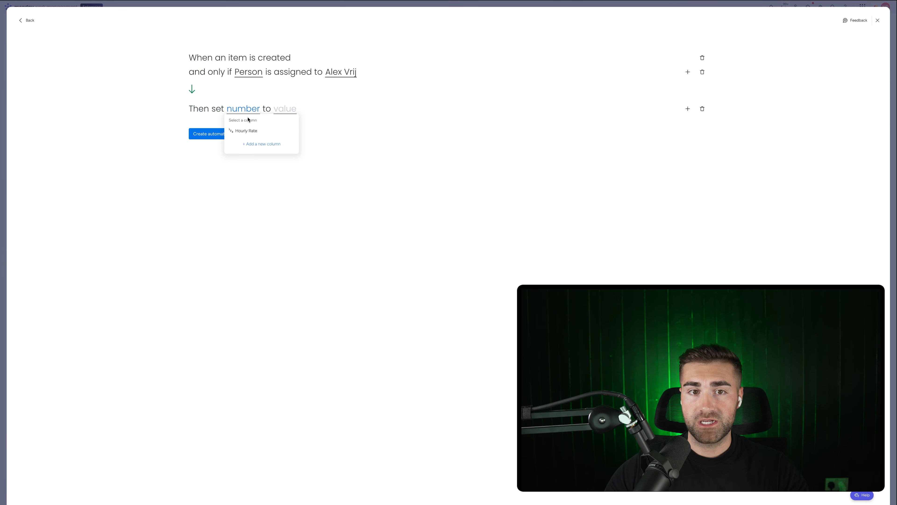
click(247, 129)
click(299, 108)
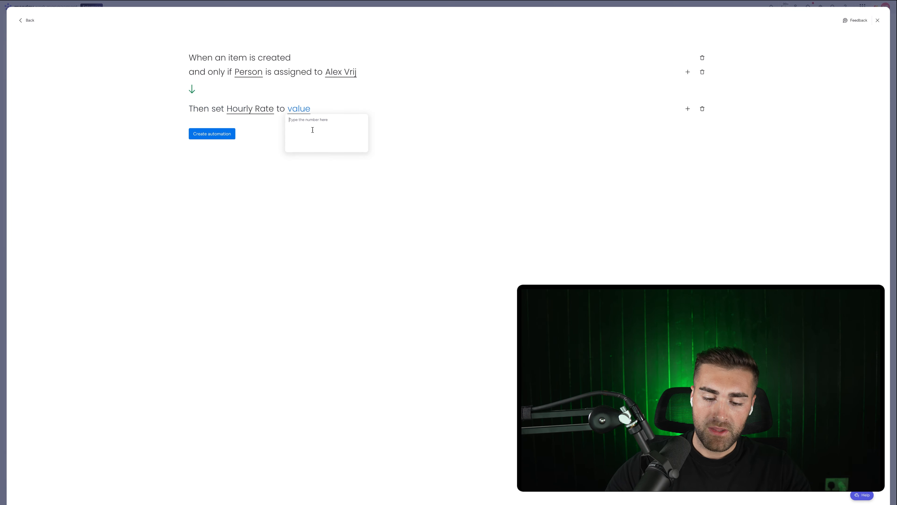
text(70)
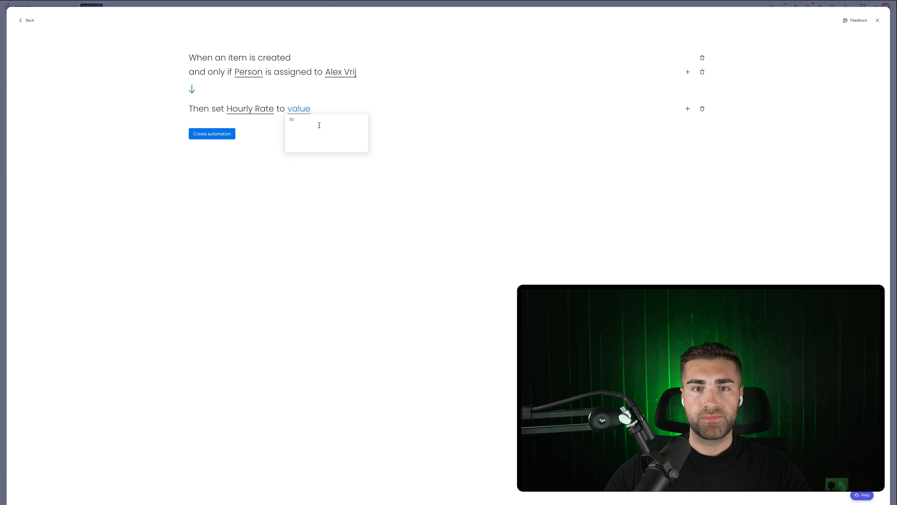
click(325, 193)
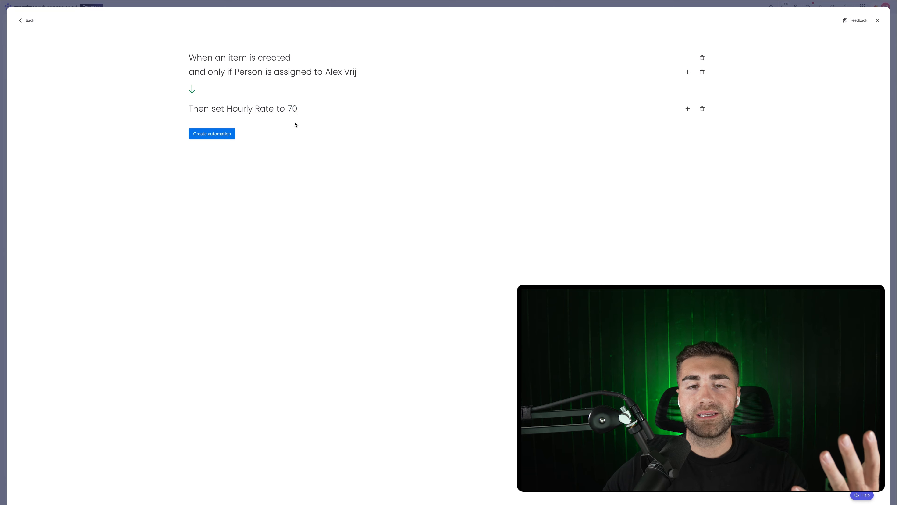
click(222, 134)
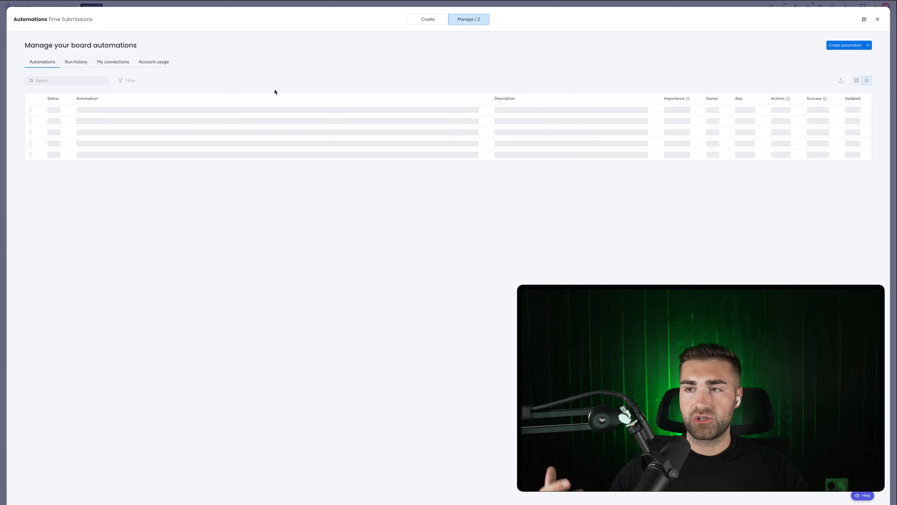
key(Escape)
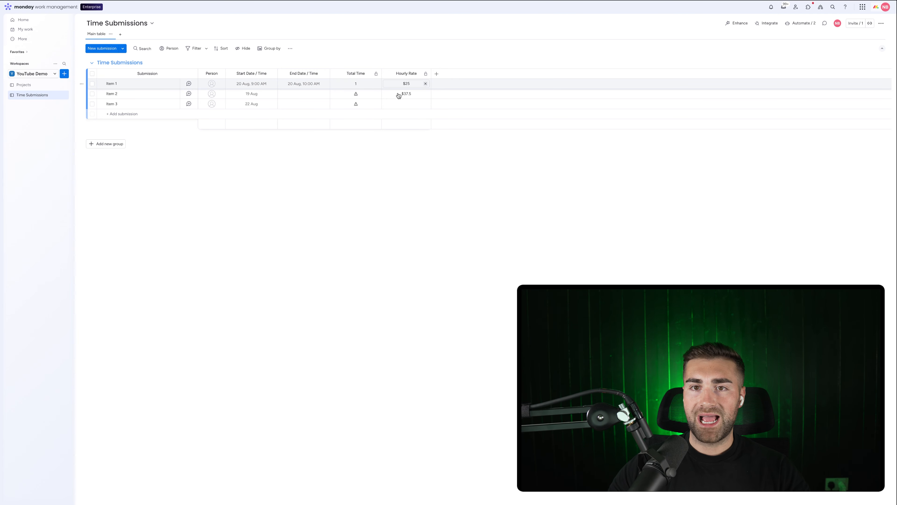
Add a Formula column to the Time Submissions board and open its formula builder.
click(437, 74)
click(431, 42)
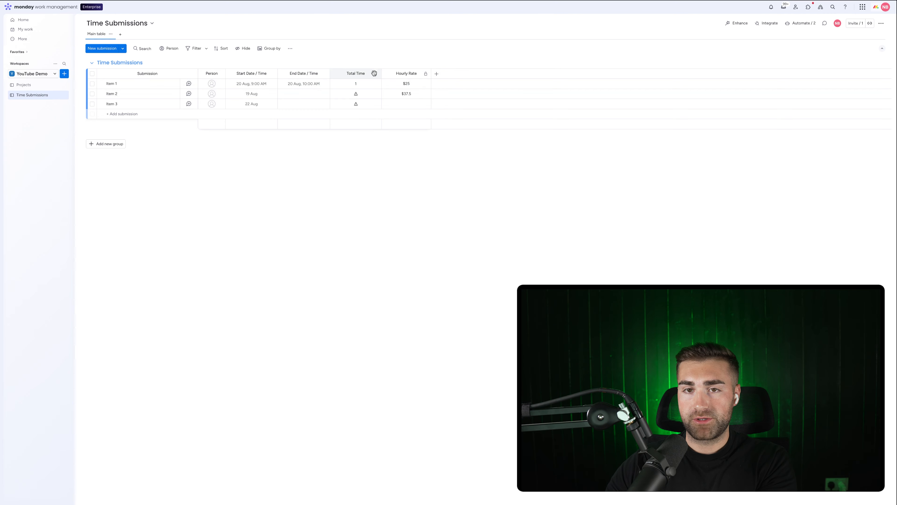
click(437, 74)
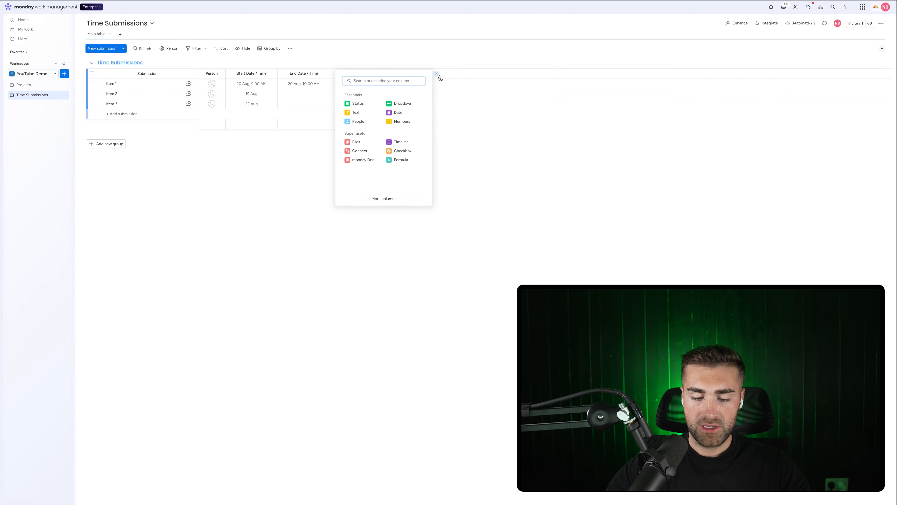
text(formula)
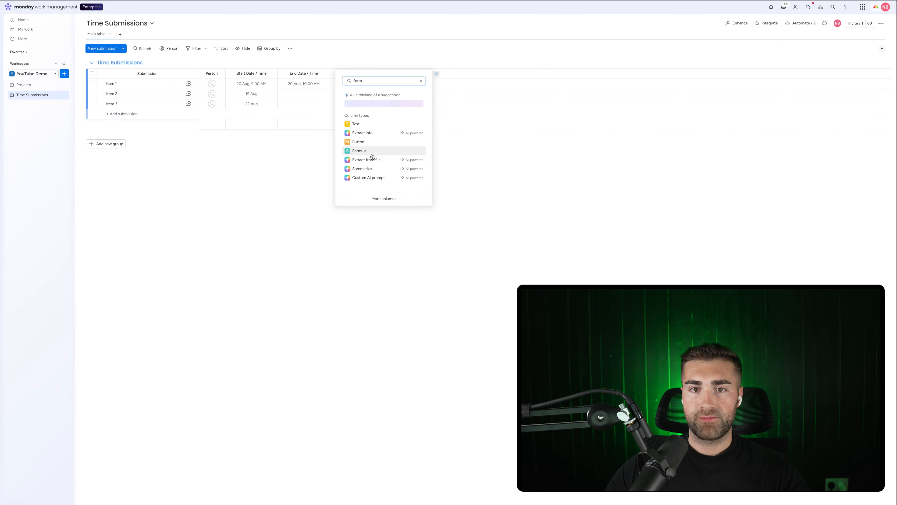
click(371, 158)
click(448, 103)
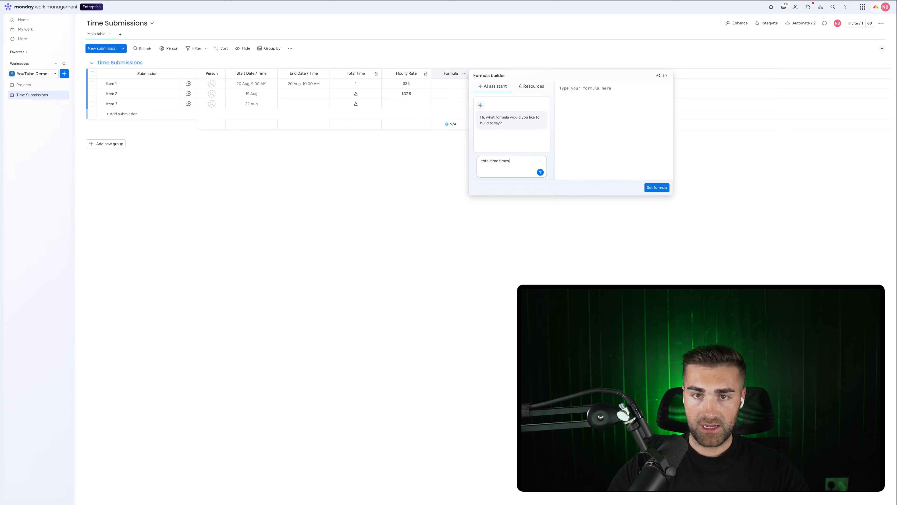
Have the AI assistant build a formula multiplying Total Time by Hourly Rate, and set it as the column's formula.
text(e)
key(Return)
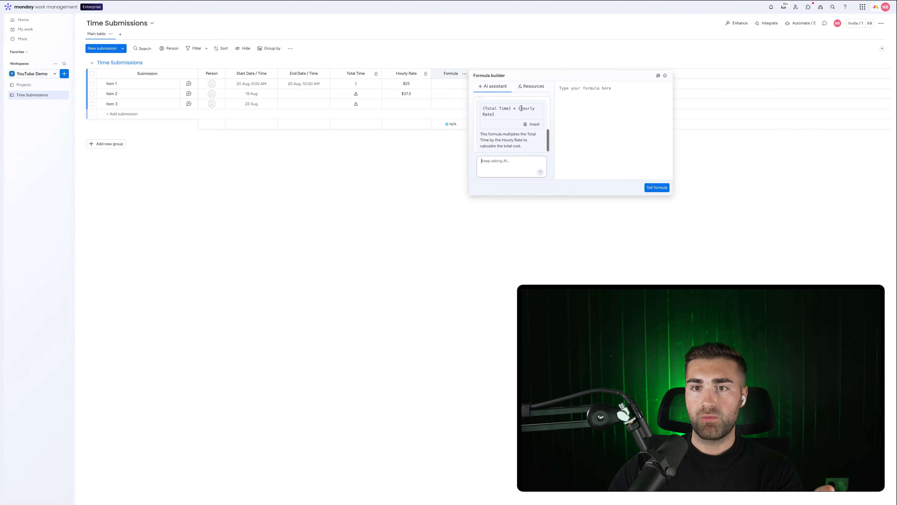
click(531, 124)
click(657, 188)
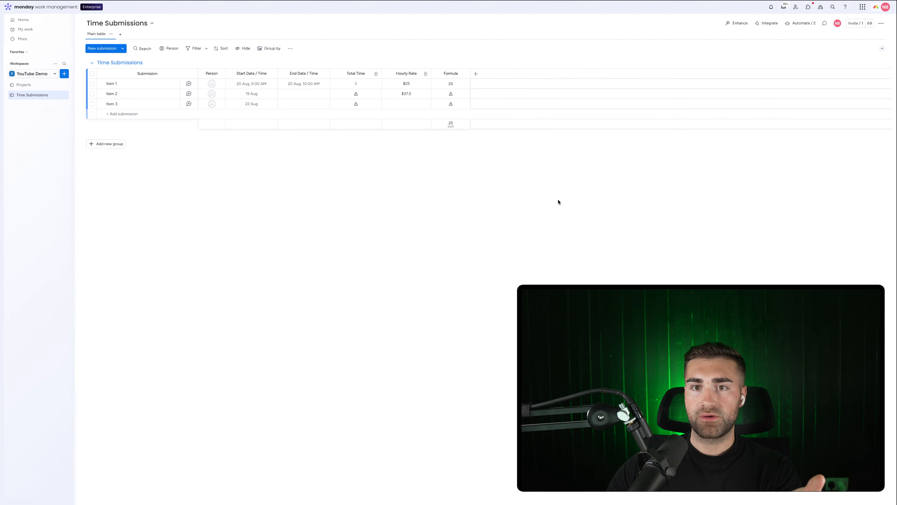
Set the formula column's unit to $ and rename the column Total Cost.
click(450, 125)
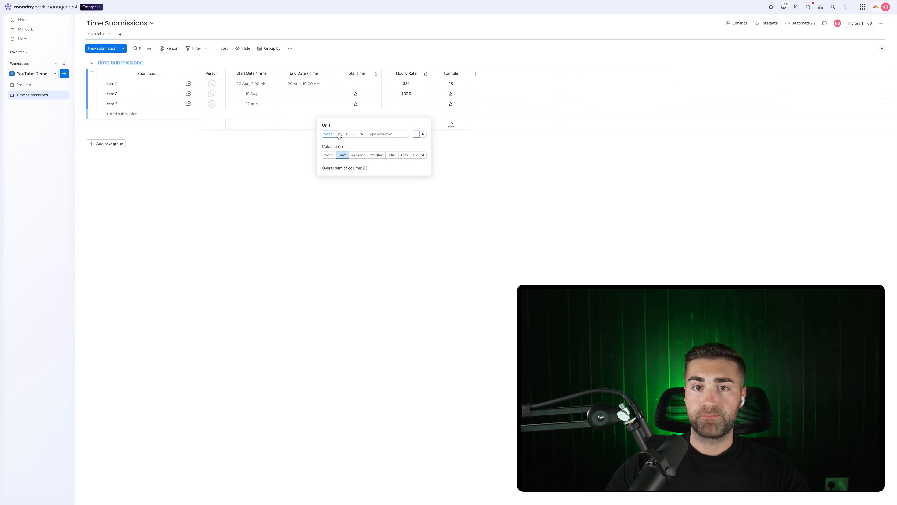
click(448, 74)
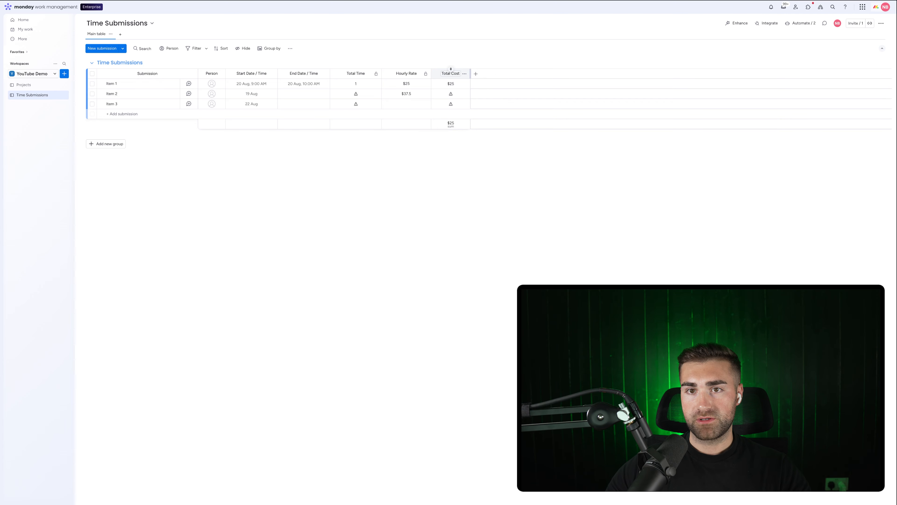
Hide the summary of the Total Cost column.
click(464, 74)
click(577, 138)
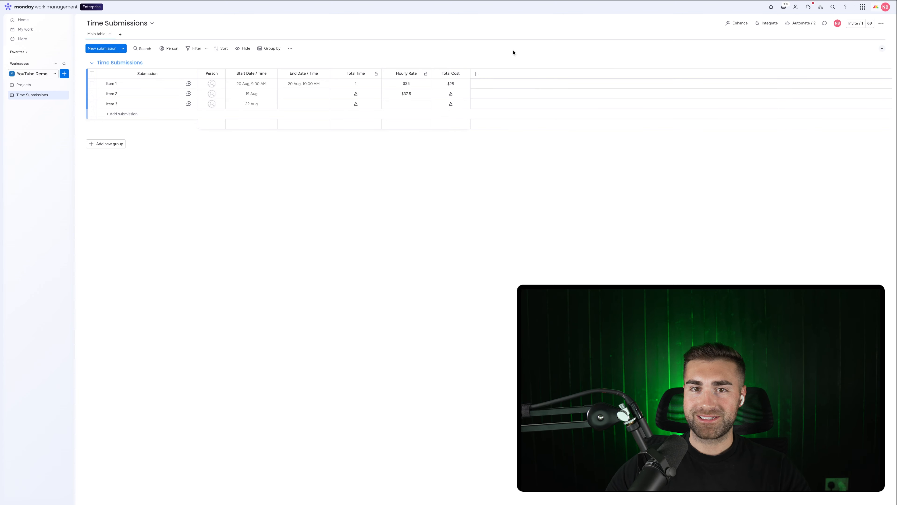
Set the time in Item 1's End Date / Time to 11:00 AM.
click(283, 84)
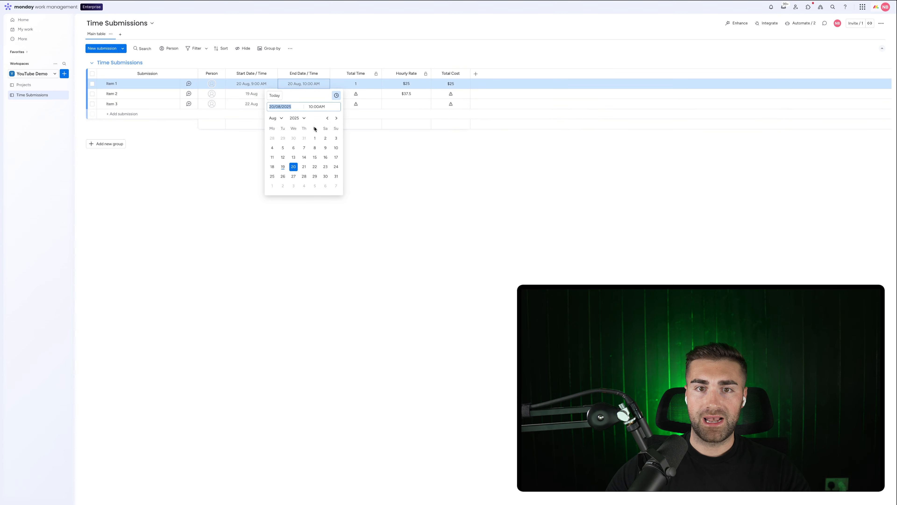
click(307, 107)
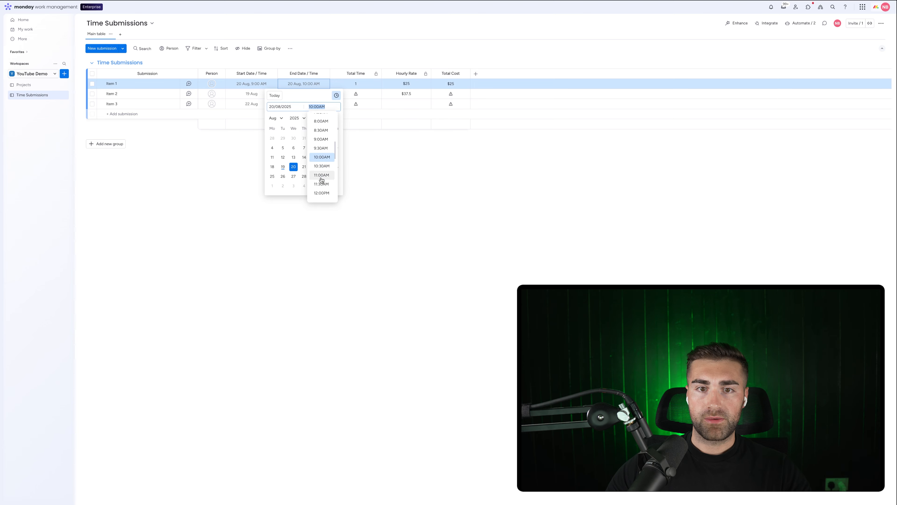
click(322, 178)
click(442, 186)
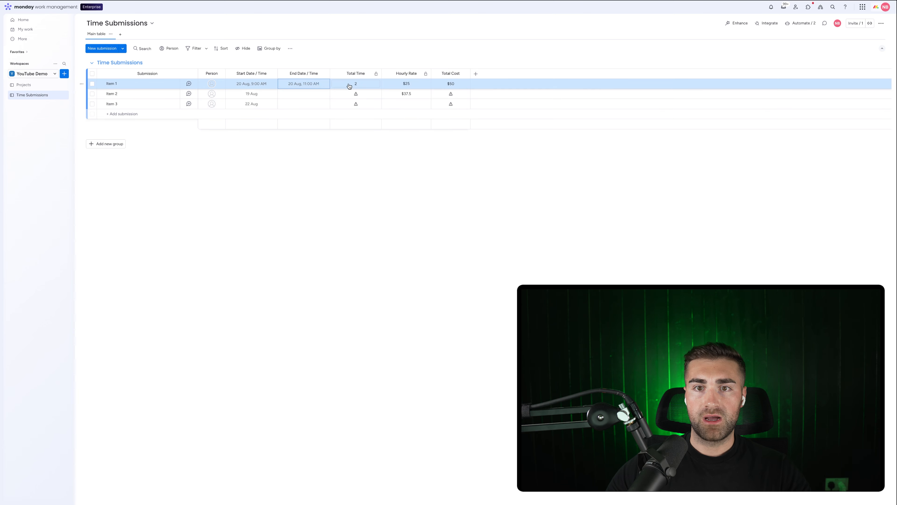
click(361, 38)
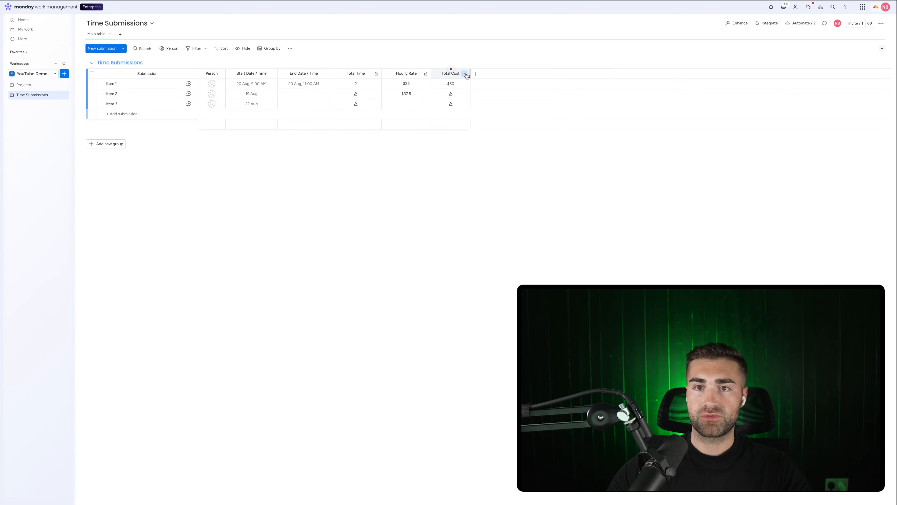
Restrict editing of the Total Cost column to the board owner.
click(465, 74)
click(573, 116)
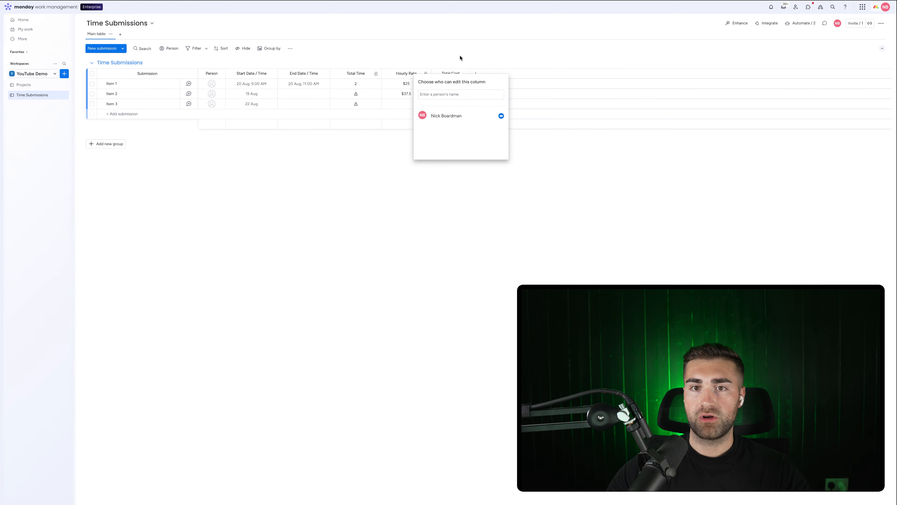
click(472, 45)
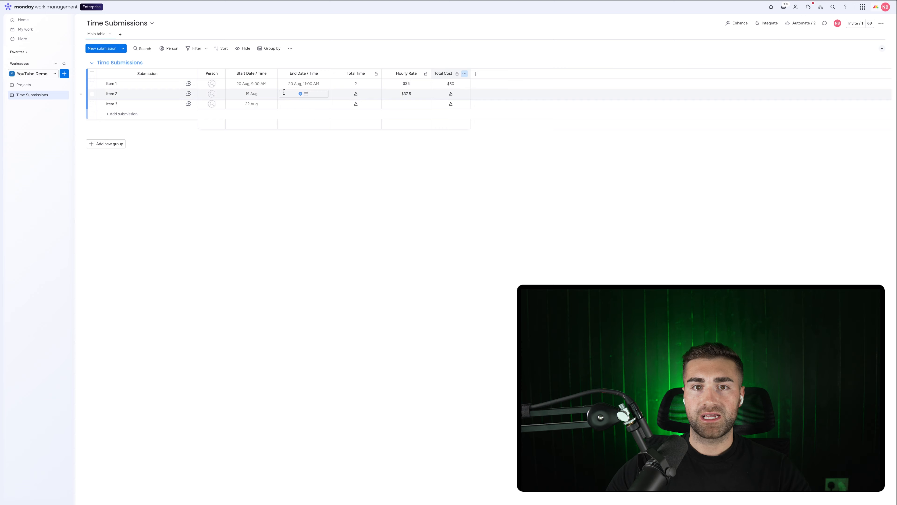
Set Item 2's Start Date / Time to 19 Aug, 9:00 AM.
click(302, 94)
click(436, 174)
click(270, 94)
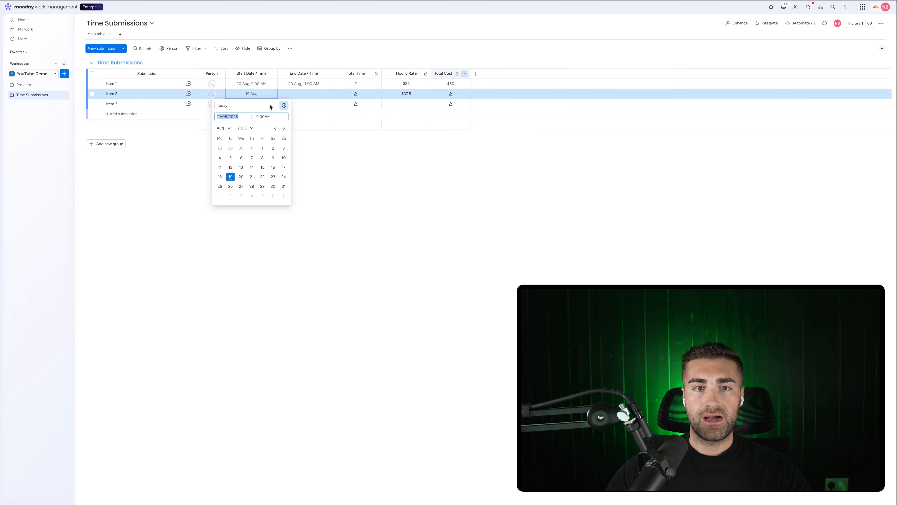
click(236, 178)
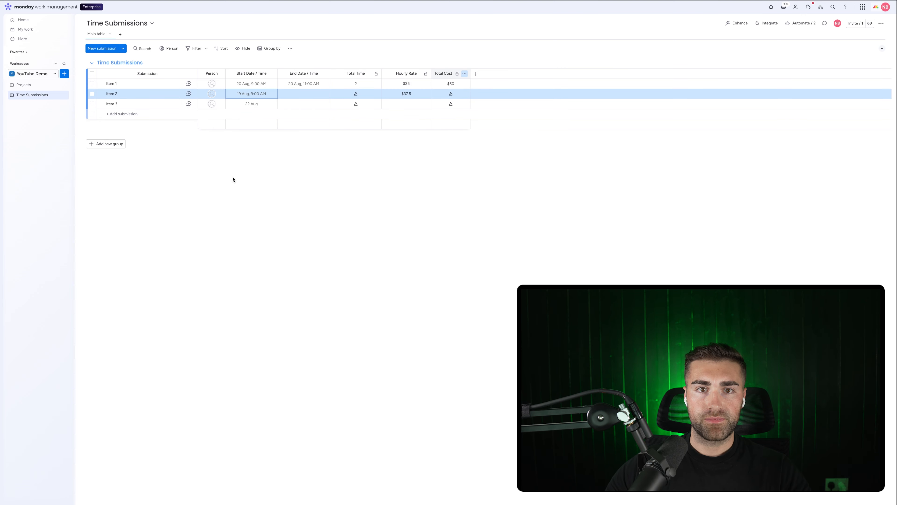
Set Item 2's End Date / Time to 19 Aug, 4:00 PM.
click(300, 94)
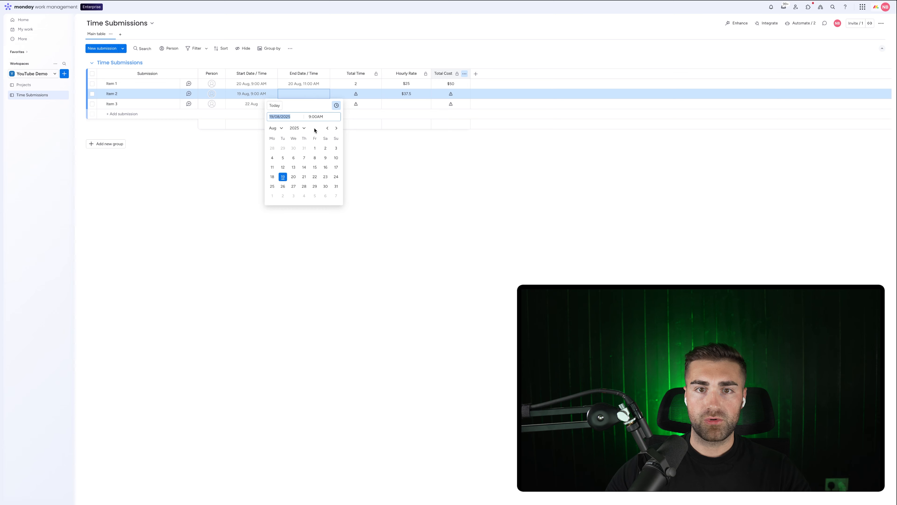
click(315, 117)
scroll(321, 151, down, 5)
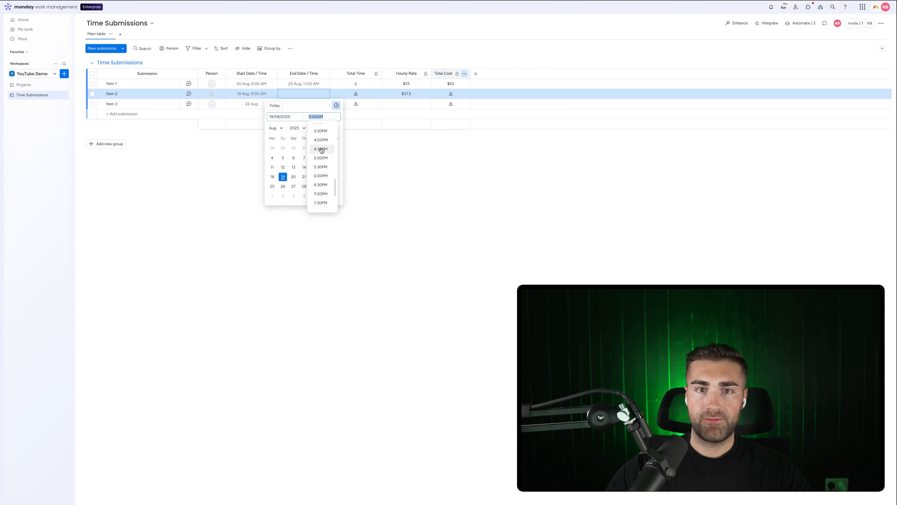
click(320, 140)
click(369, 173)
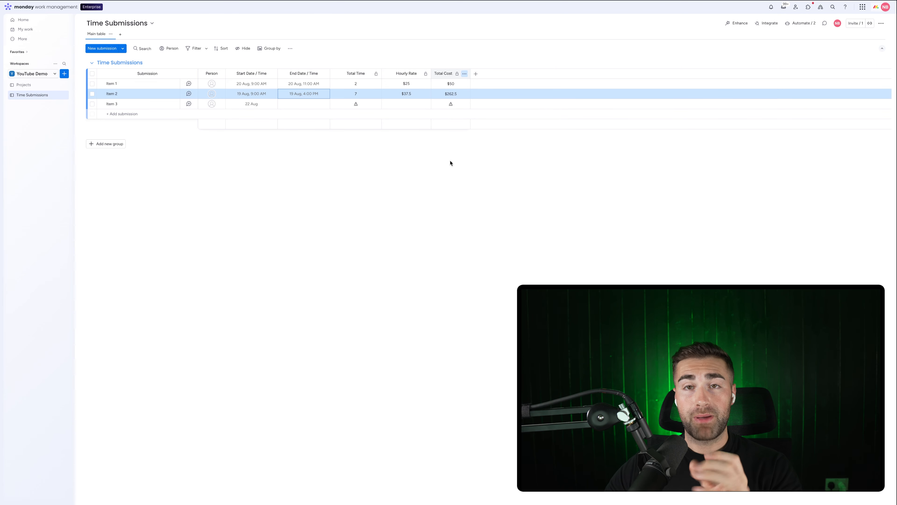
click(447, 168)
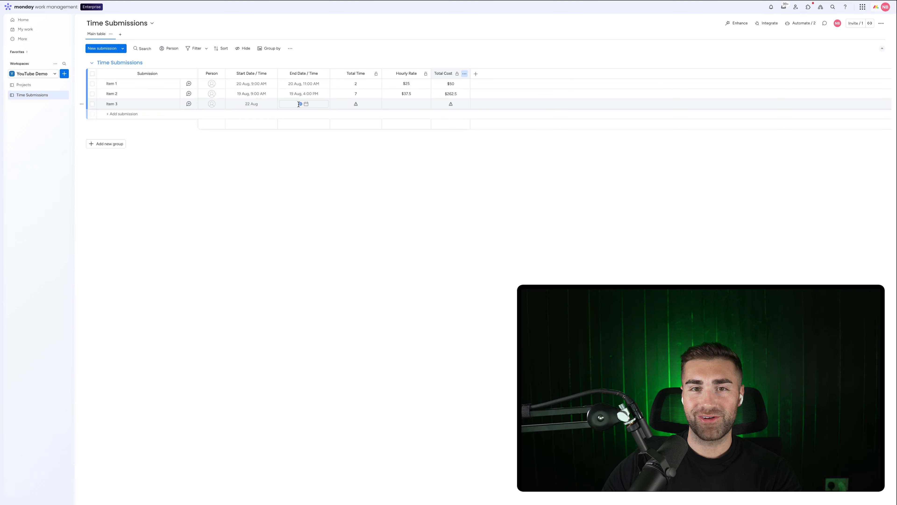
Set the time in Item 2's End Date / Time to 4:42 PM.
click(313, 94)
click(323, 117)
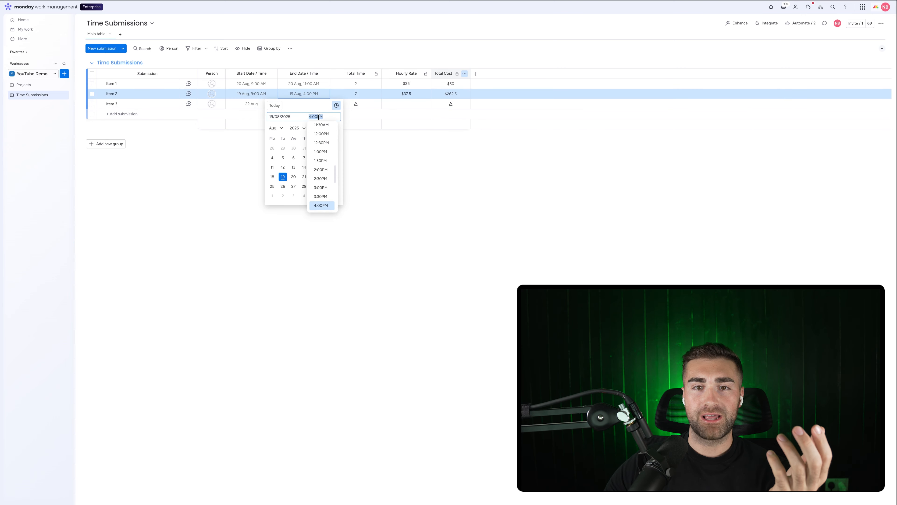
key(BackSpace)
key(BackSpace)
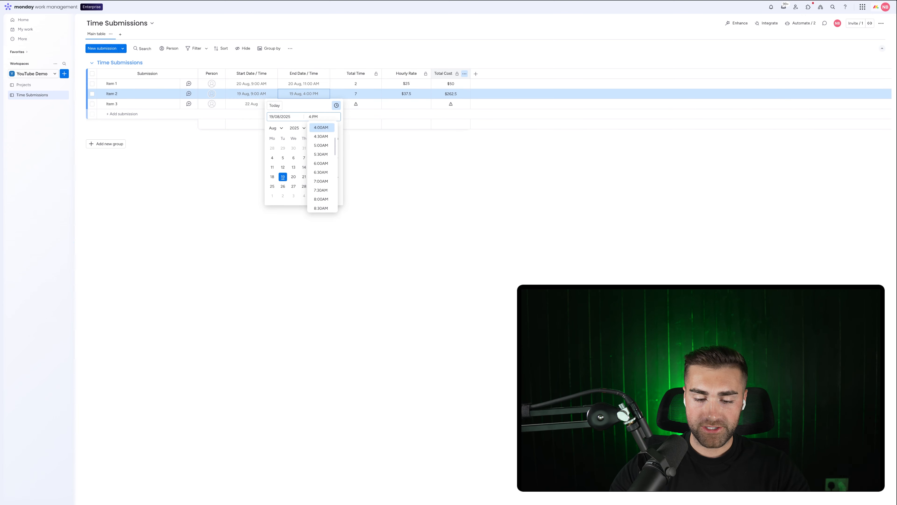
text(42)
click(379, 157)
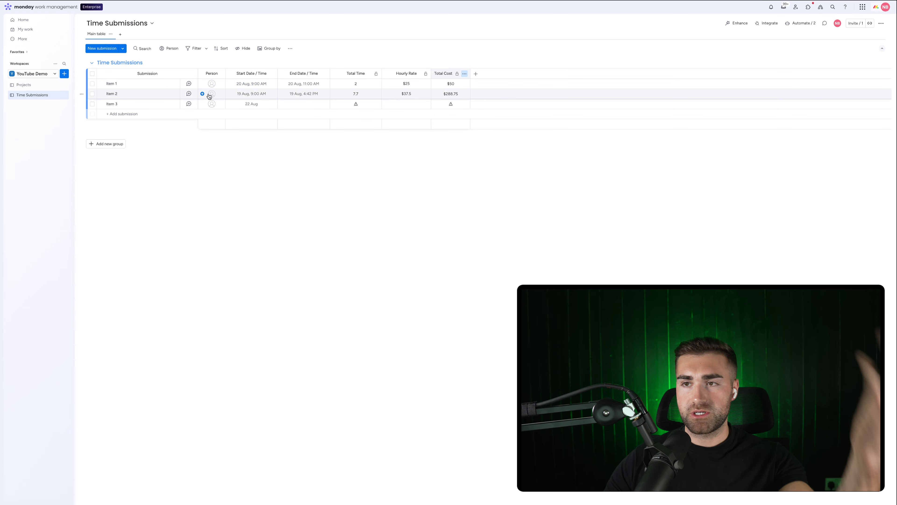
Add a date column after Total Cost and name it Date Created.
click(475, 73)
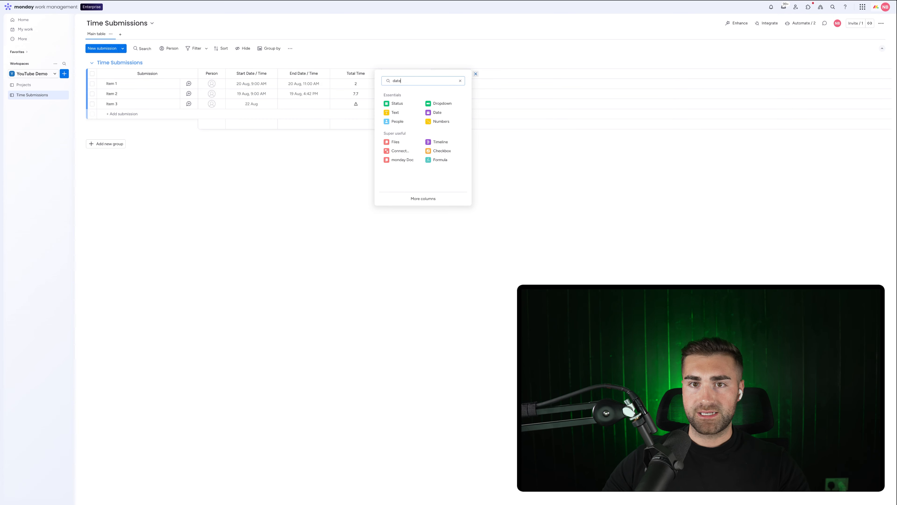
click(416, 126)
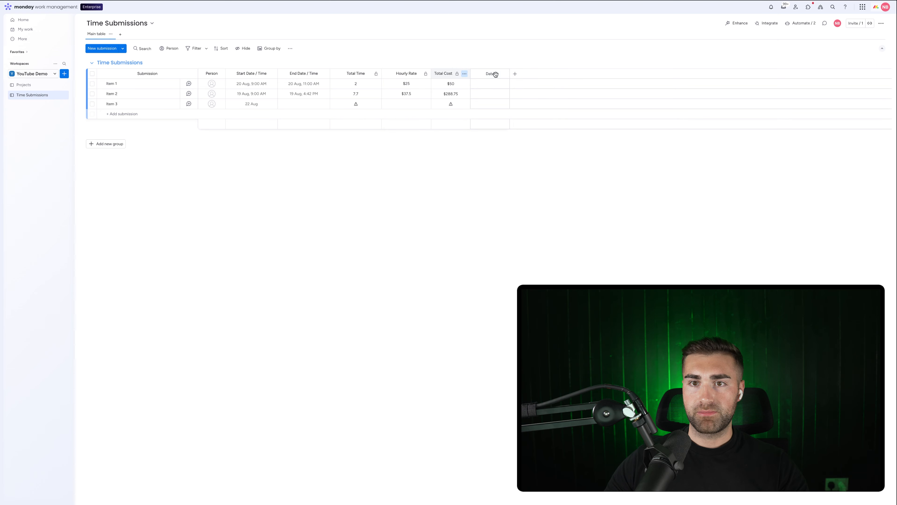
click(496, 73)
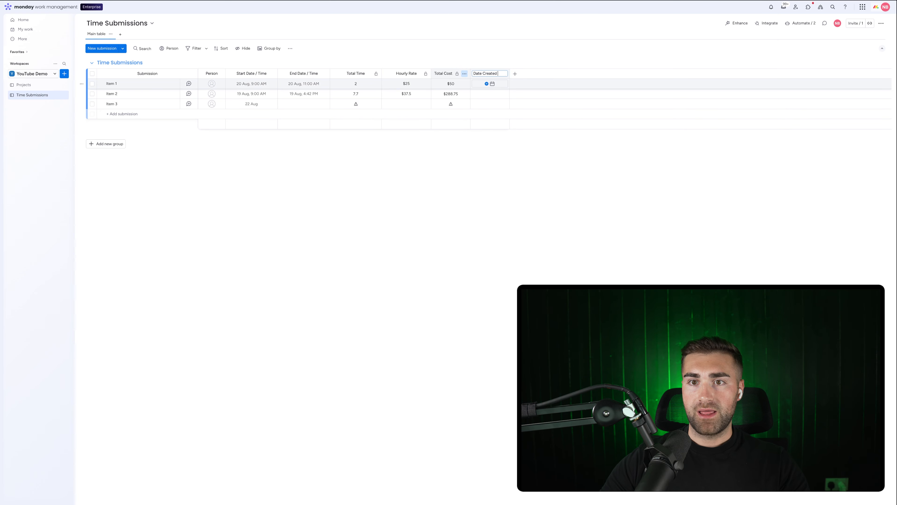
key(Return)
Restrict editing of the Date Created column.
click(503, 73)
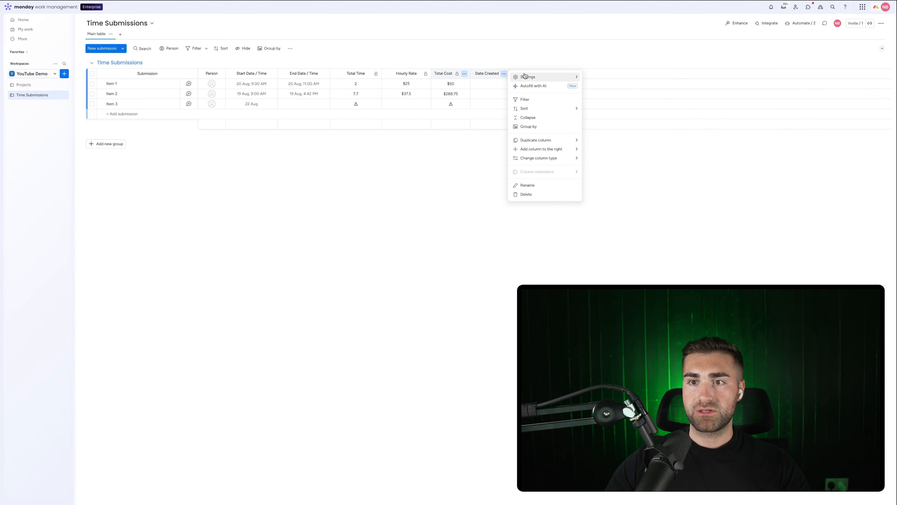
mouse_move(525, 76)
click(610, 139)
click(537, 54)
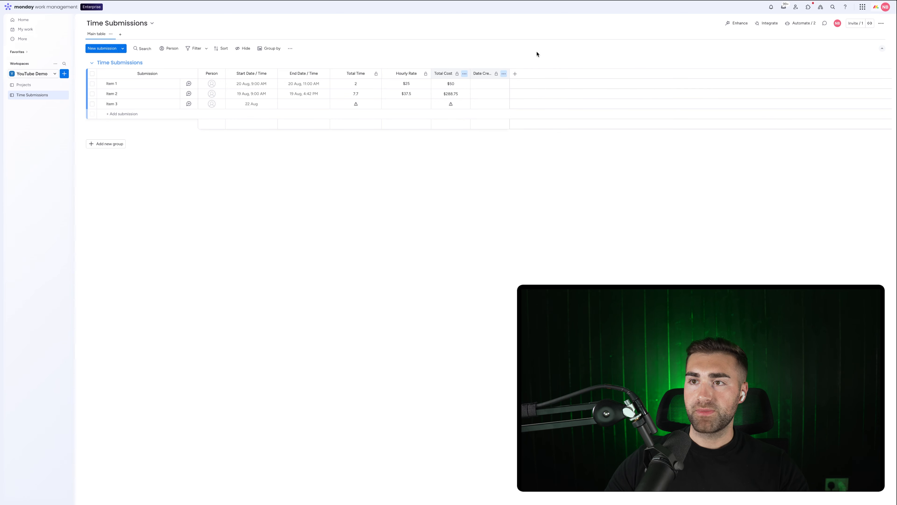
Start a new custom automation on the board, triggered when an item is created.
click(802, 23)
click(831, 45)
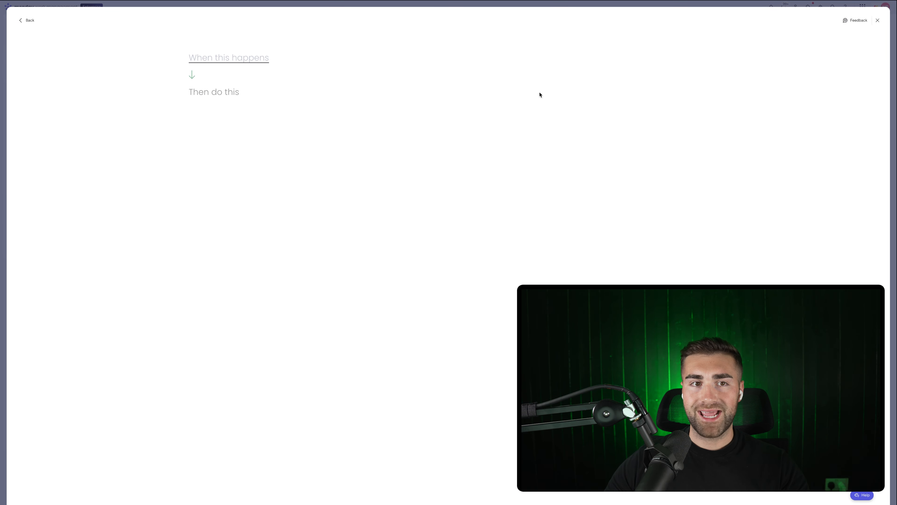
click(211, 56)
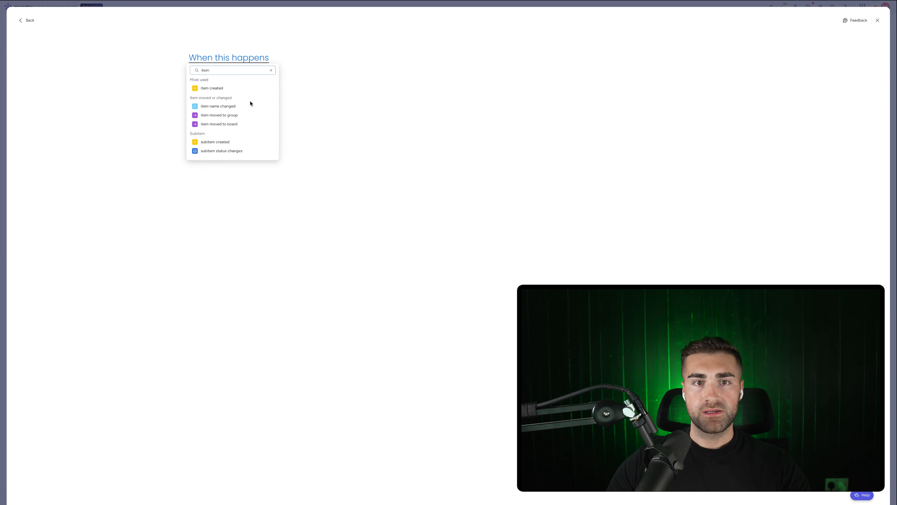
click(238, 88)
Make the automation set Date Created to today, create it, and return to the board.
text(set date)
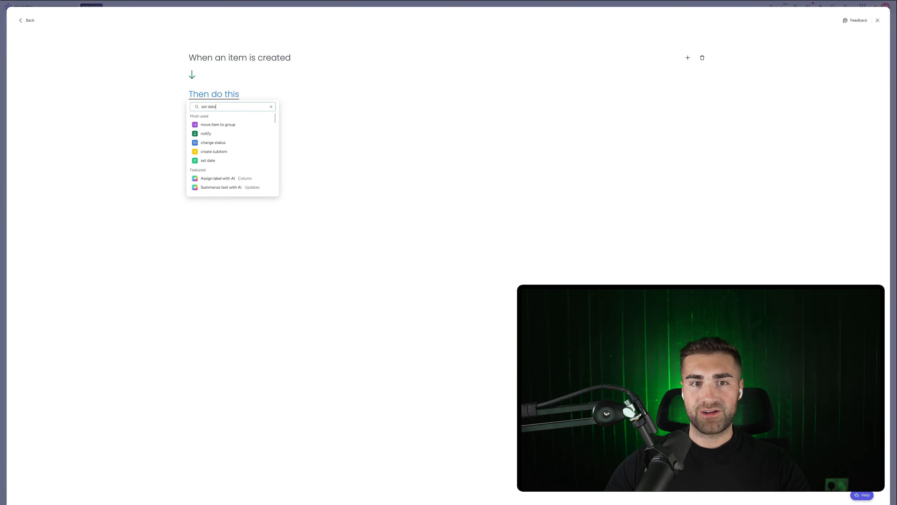
click(205, 126)
click(237, 93)
click(241, 116)
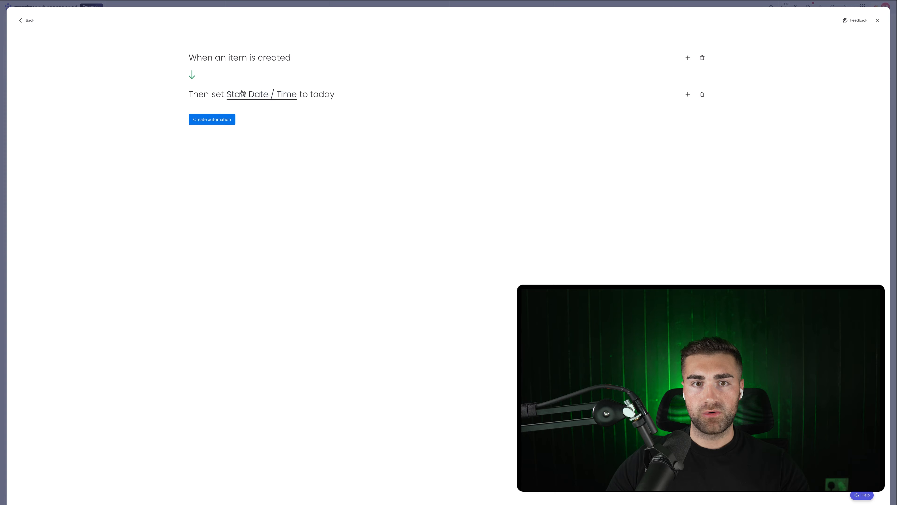
click(242, 93)
click(252, 138)
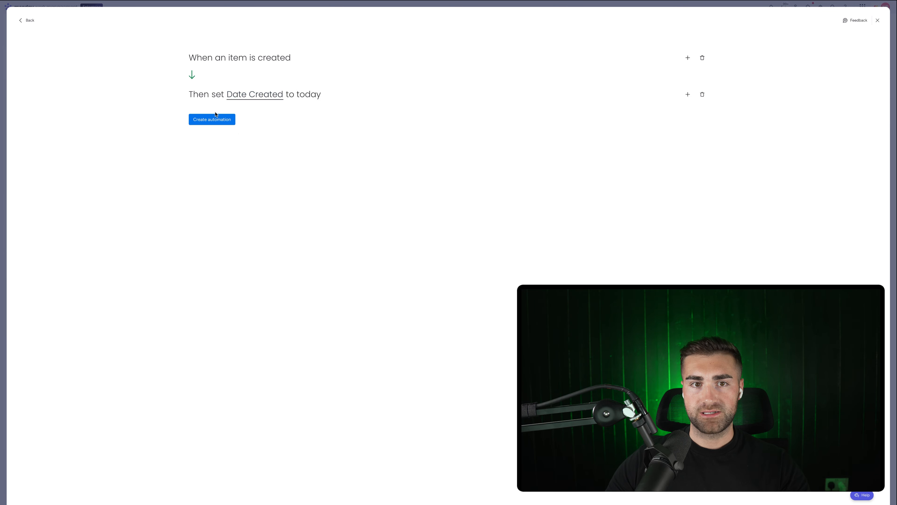
click(216, 121)
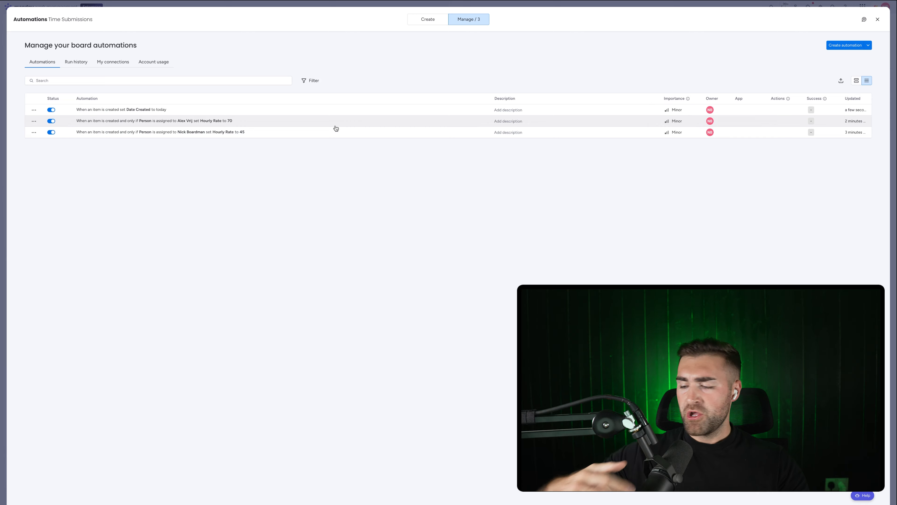
key(Escape)
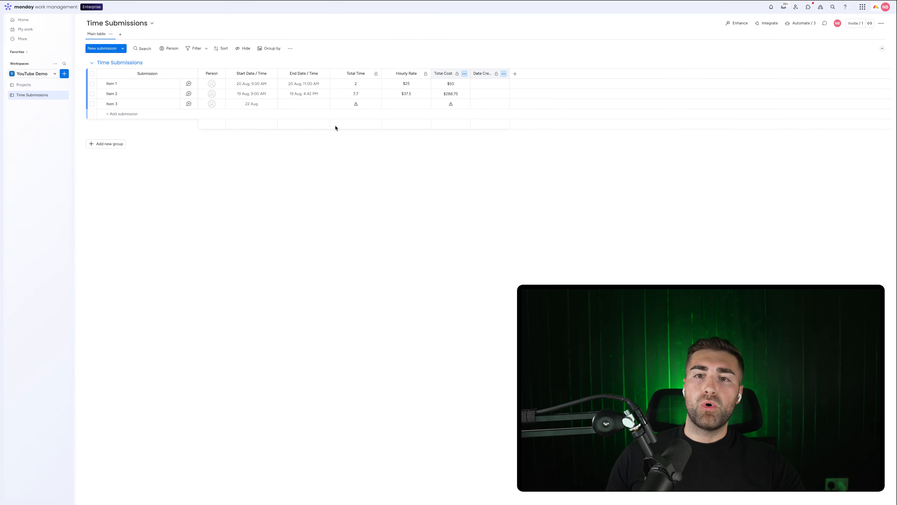
Add a submission named "Example Time Submission #1" to the Time Submissions group.
click(129, 114)
text(Ex)
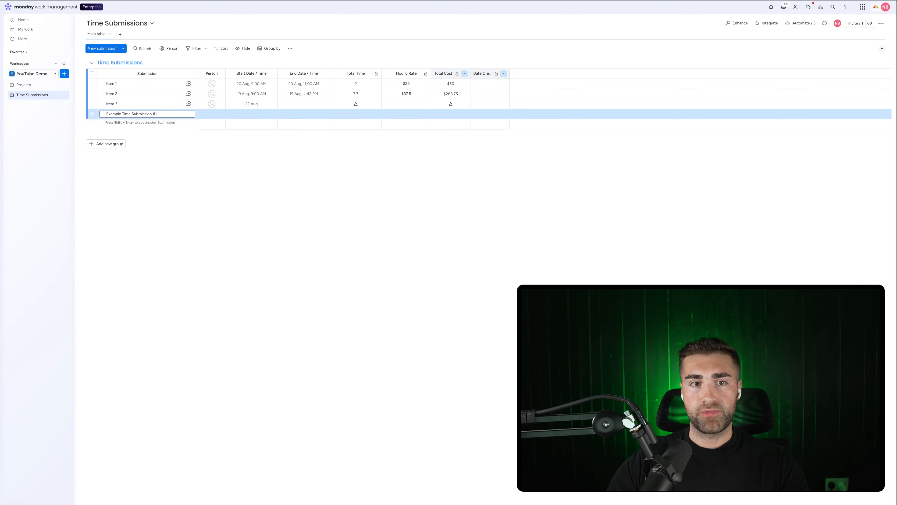
text(ample Time Submission #1)
key(Return)
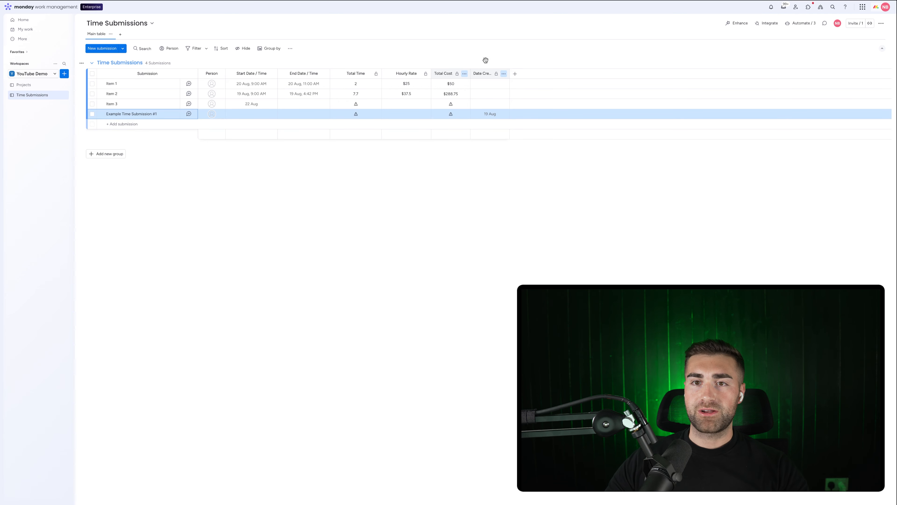
Add a Connect boards column with a two-way connection to the Projects board in YouTube Demo Workspace.
click(516, 74)
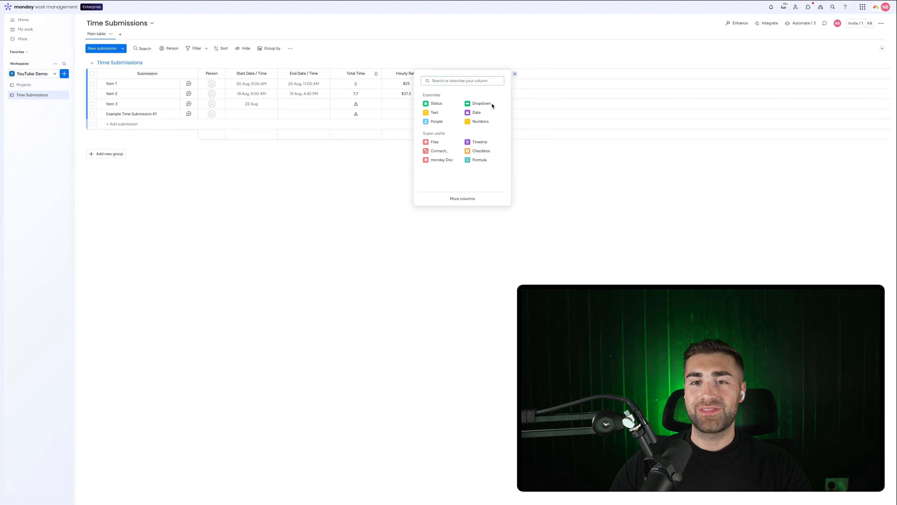
click(446, 151)
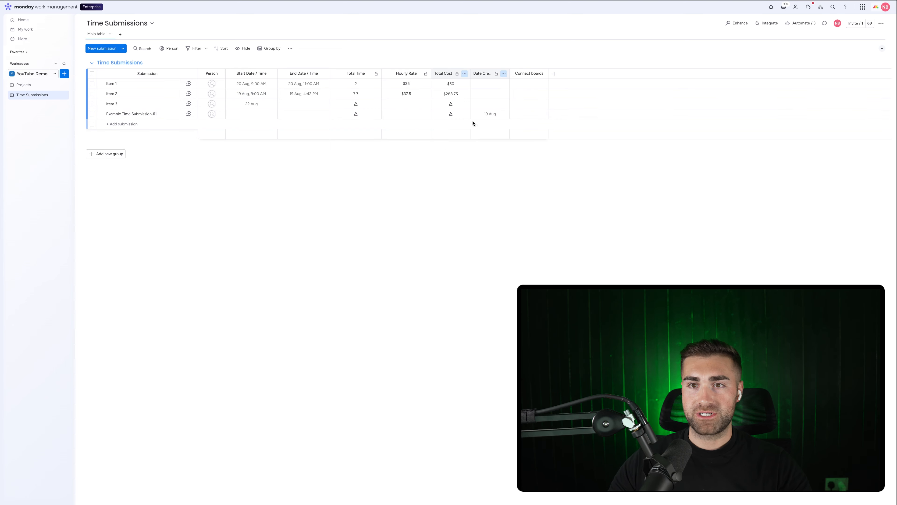
click(614, 147)
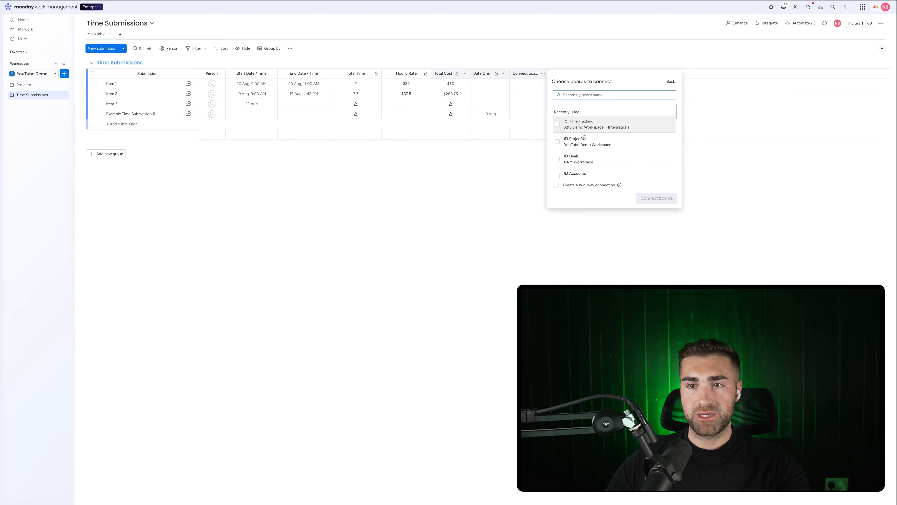
click(584, 142)
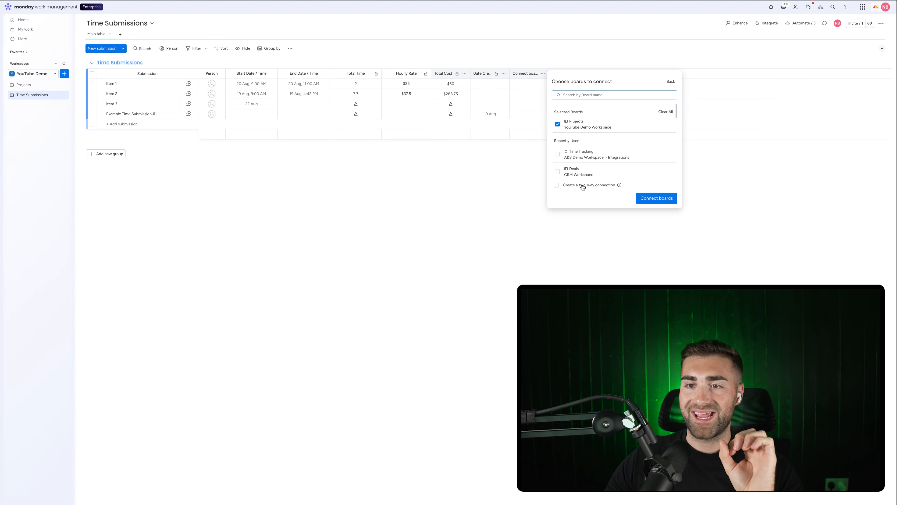
click(582, 185)
click(657, 197)
Rename the connected-board column as Project and place it between Person and Start Date / Time.
click(527, 124)
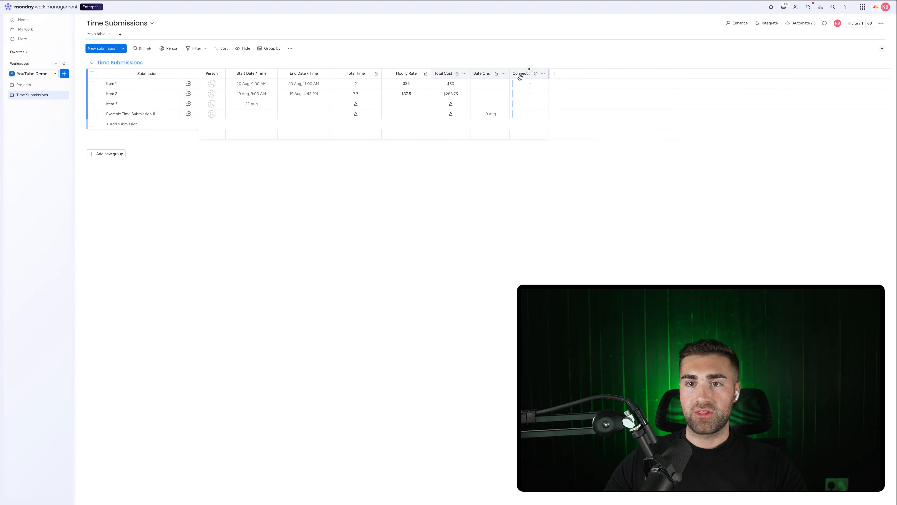
text(Proje)
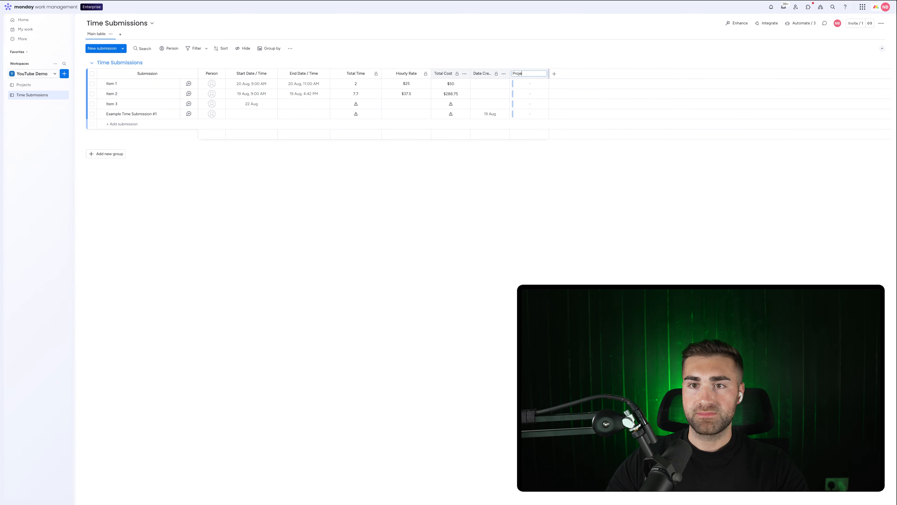
text(ct)
key(Return)
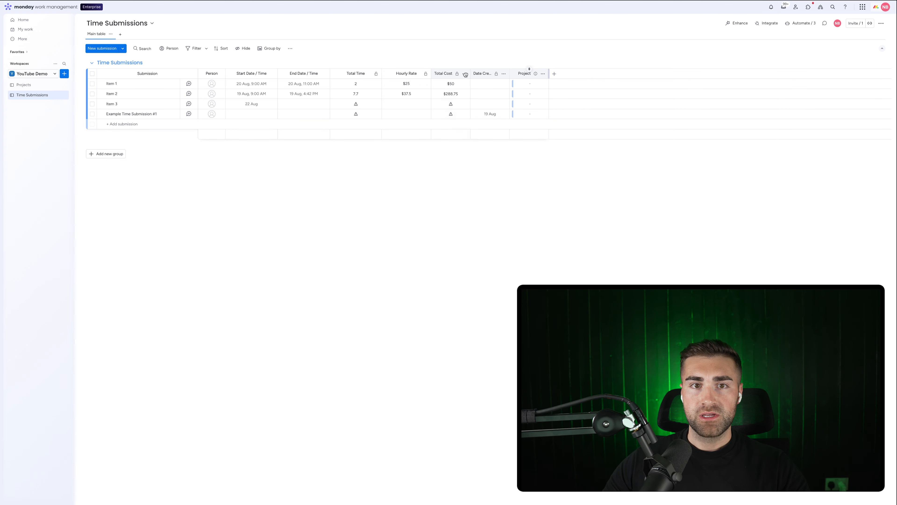
drag(465, 74, 272, 73)
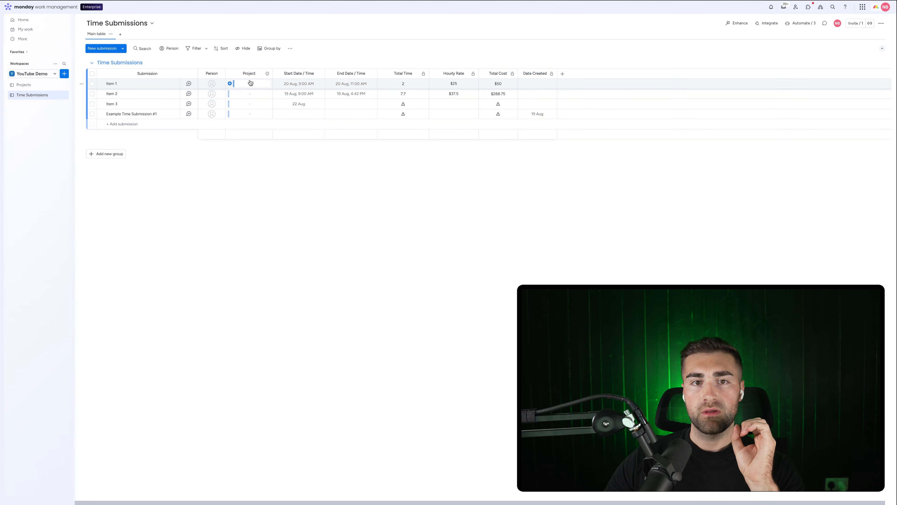
Link Item 1 to Example Project #1 in the Project column.
click(231, 85)
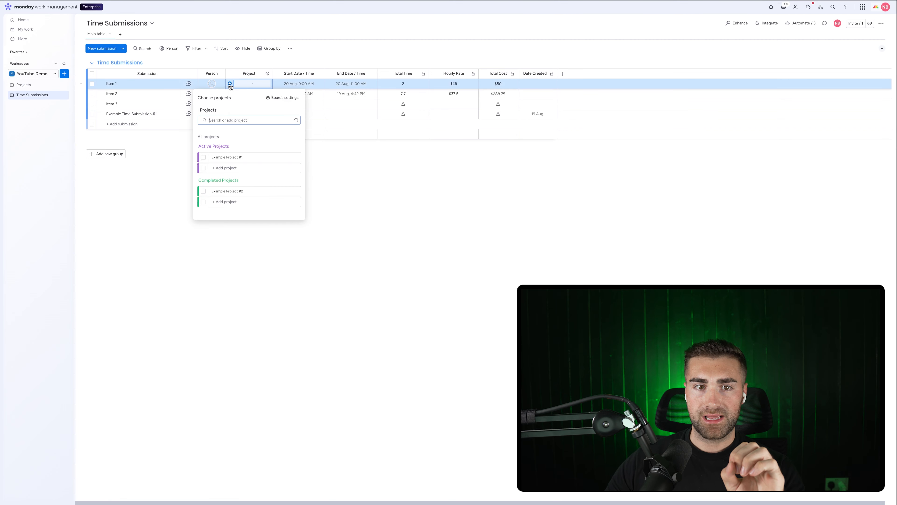
click(203, 158)
click(379, 169)
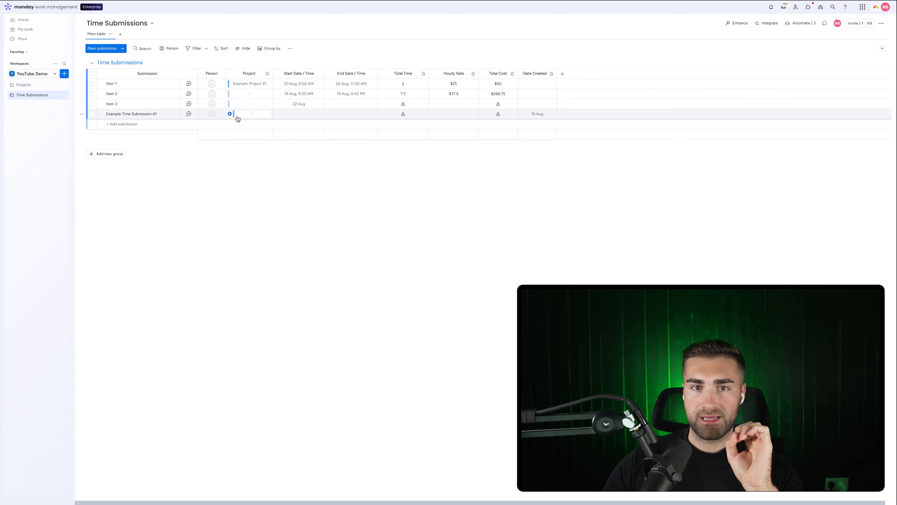
Delete Item 3 from the Time Submissions group.
click(286, 117)
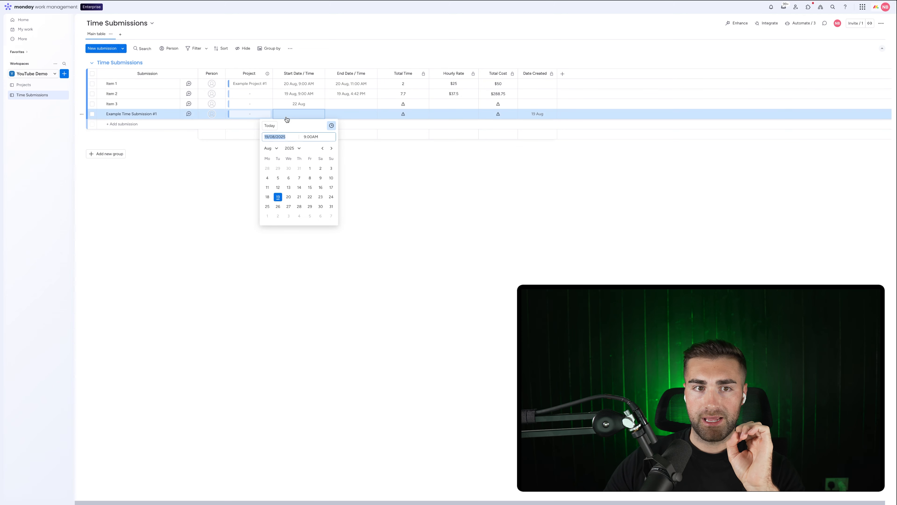
click(92, 104)
click(509, 481)
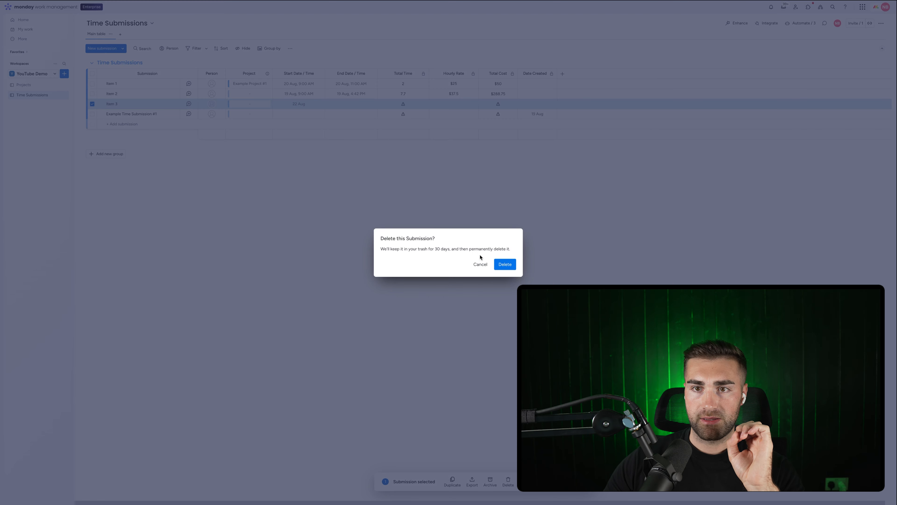
click(509, 269)
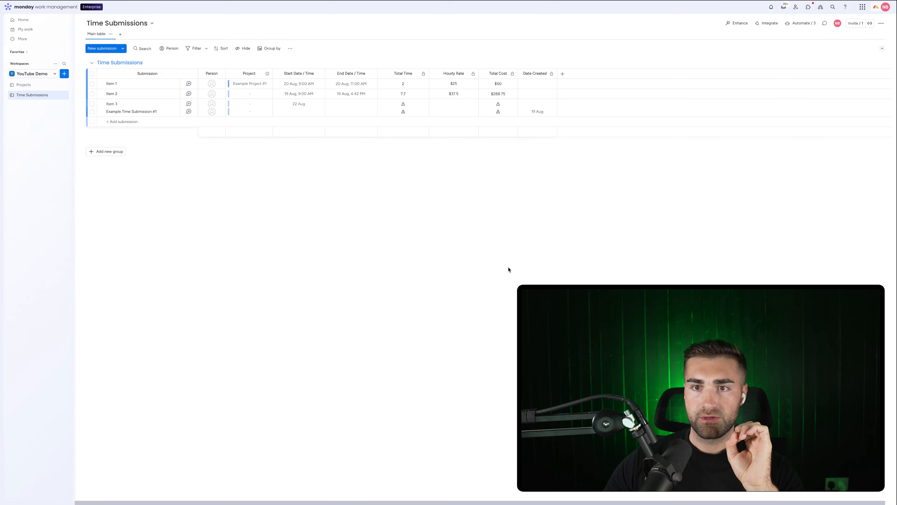
Set both the start and end dates of Example Time Submission #1 to 27 Aug.
click(294, 105)
click(288, 196)
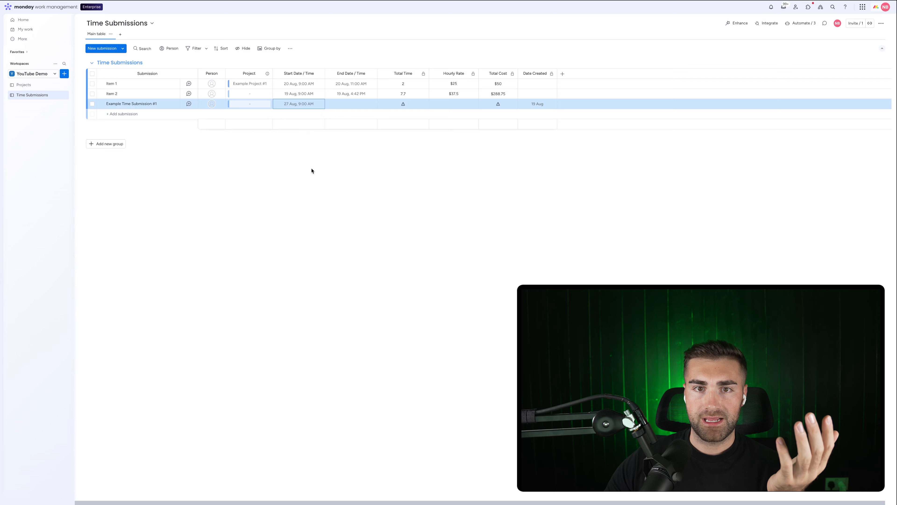
click(340, 105)
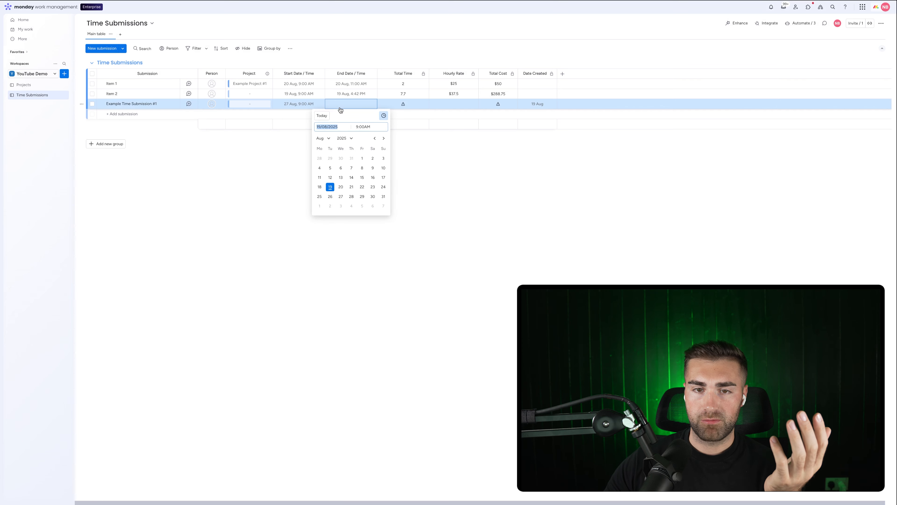
click(341, 196)
Set the time in Example Time Submission #1's End Date / Time to 11:30 AM.
click(333, 103)
click(384, 116)
click(363, 127)
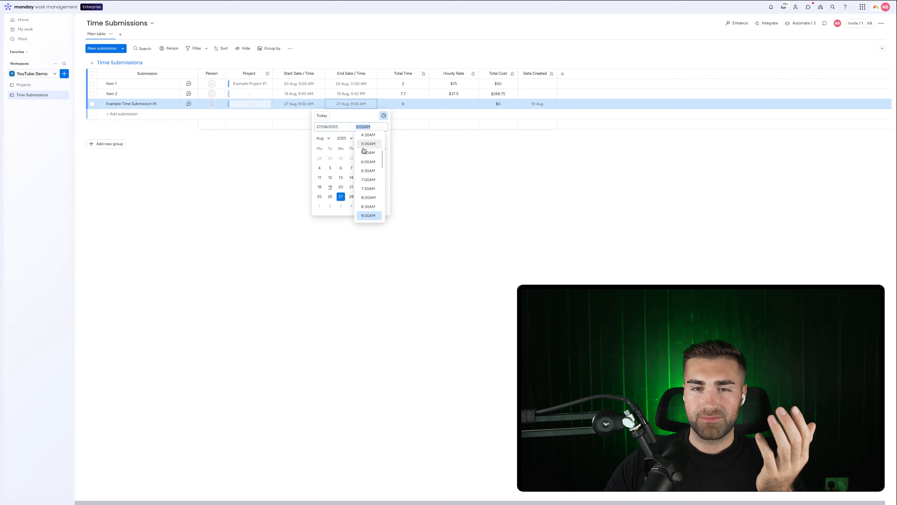
click(369, 208)
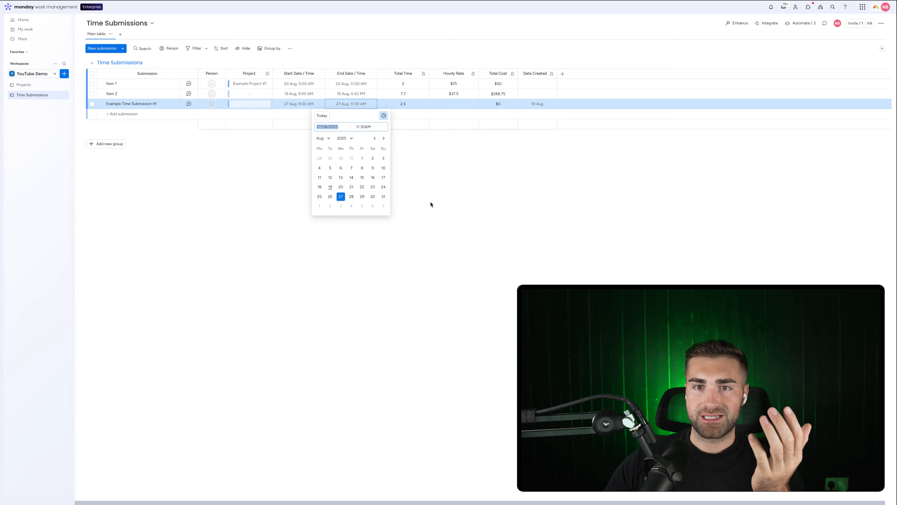
click(397, 112)
Set the hourly rate of Example Time Submission #1 to $55.
click(445, 104)
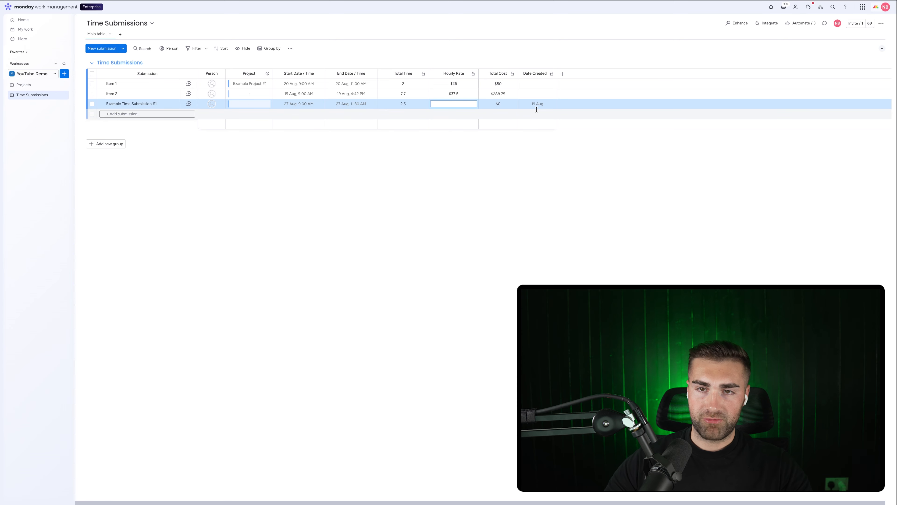
text(55)
key(Return)
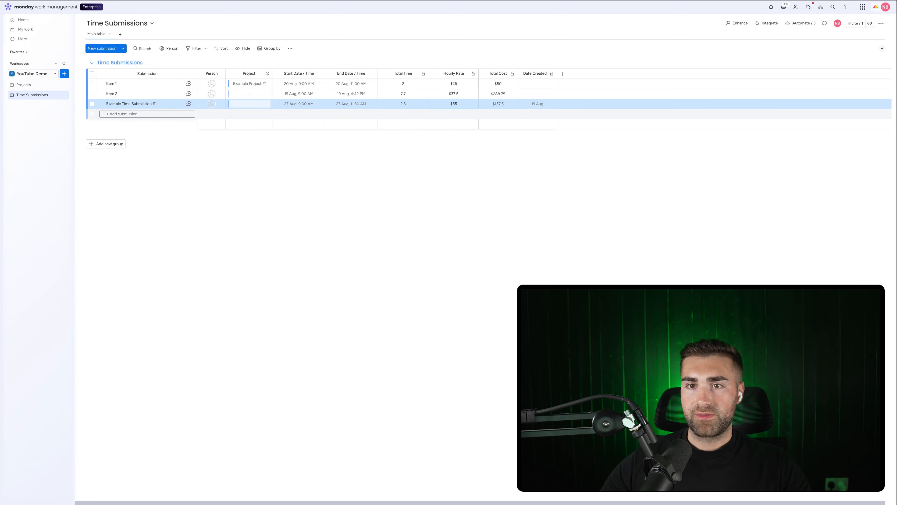
click(509, 54)
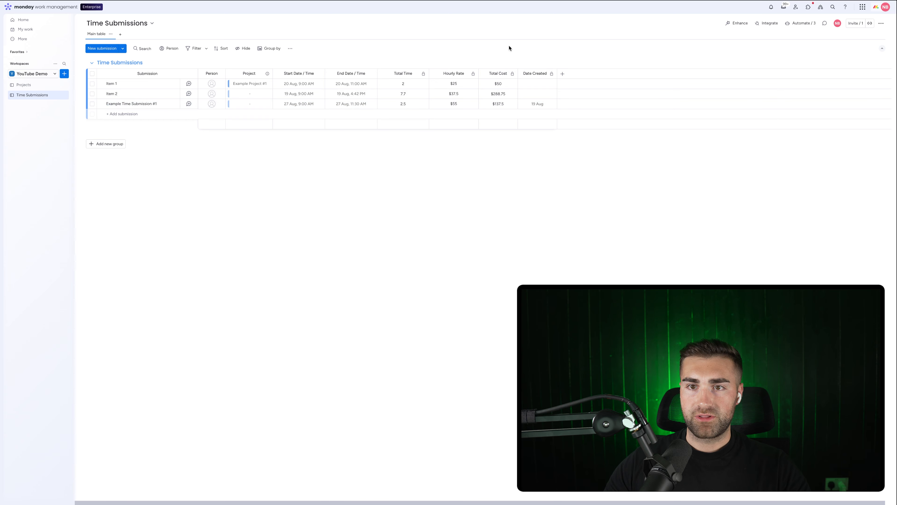
Link Example Time Submission #1 to Example Project #2 and Item 2 to Example Project #1.
click(243, 105)
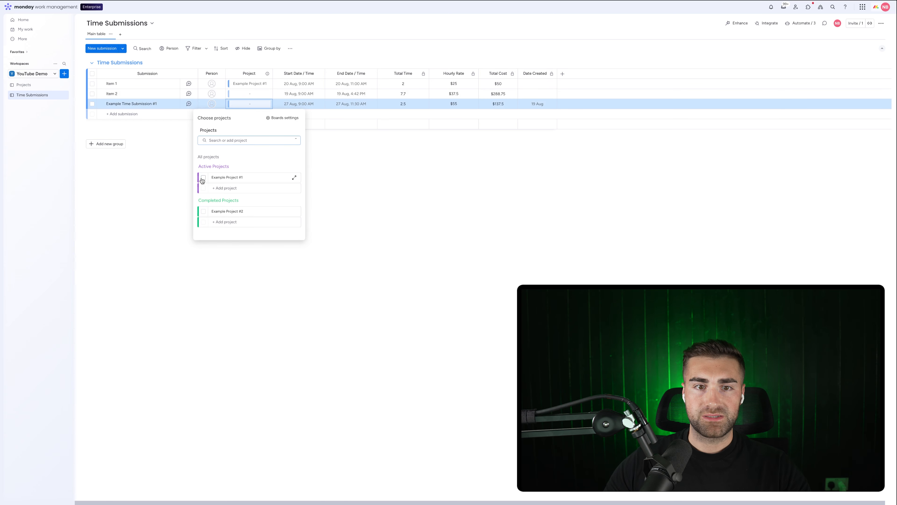
click(204, 211)
click(331, 215)
click(253, 94)
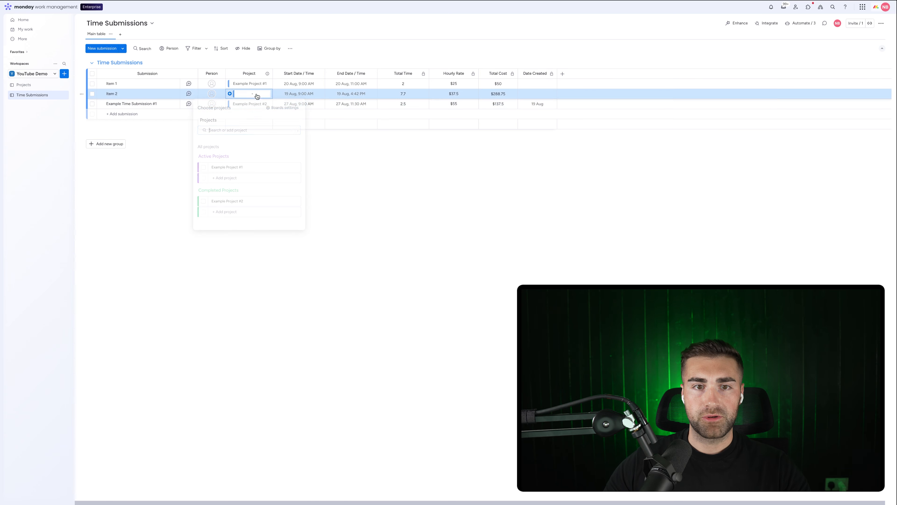
click(204, 167)
click(373, 190)
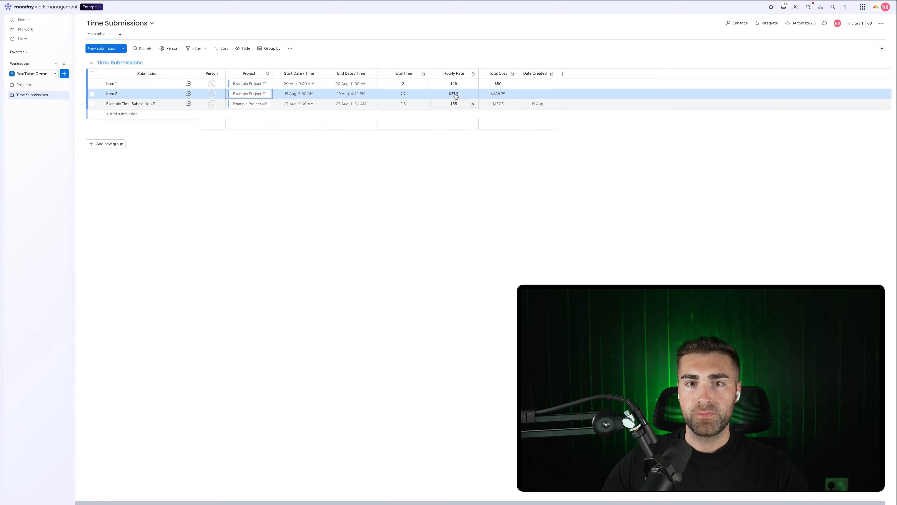
Rename Item 2 as Example Time Submission #2 and Item 1 as Example Time Submission #3.
click(115, 94)
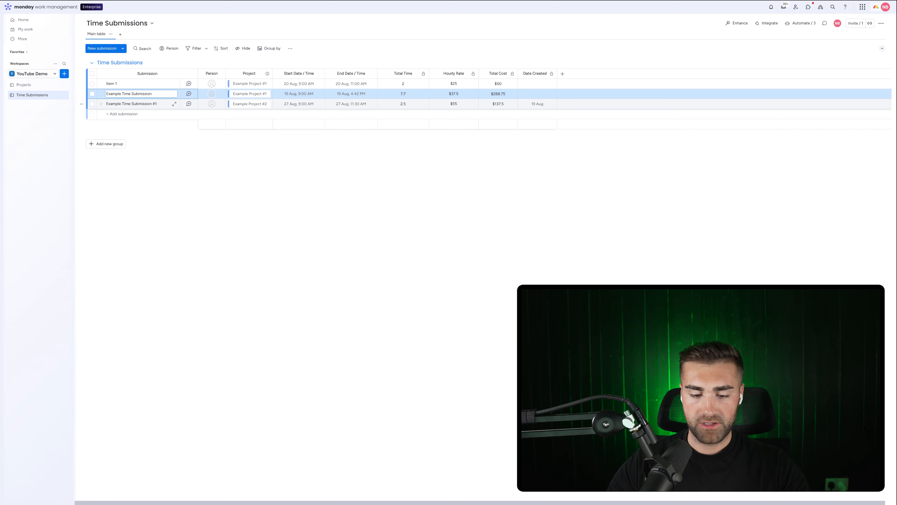
key(ctrl+a)
key(ctrl+c)
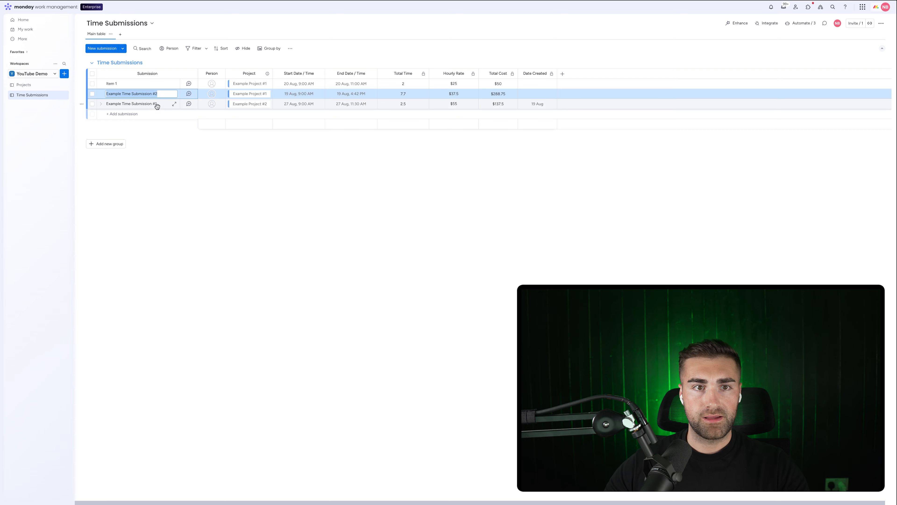
click(108, 83)
key(ctrl+a)
key(ctrl+v)
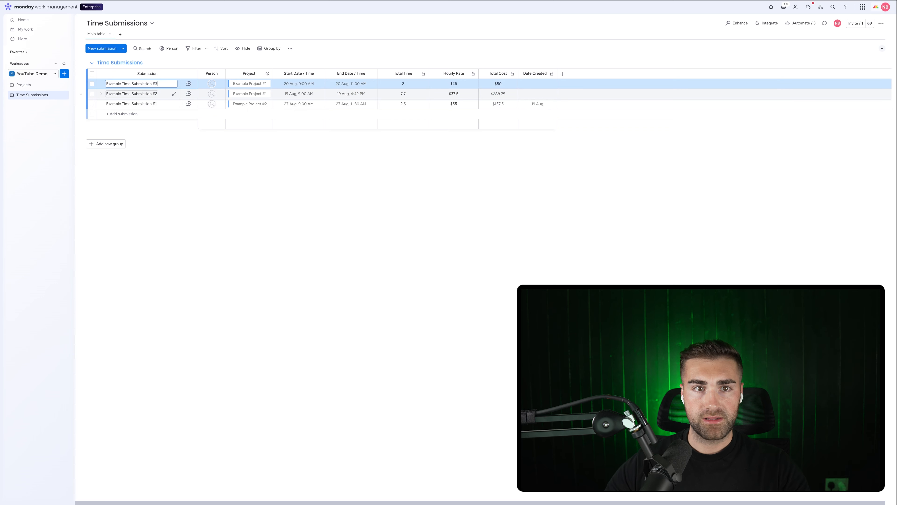
key(Return)
click(398, 272)
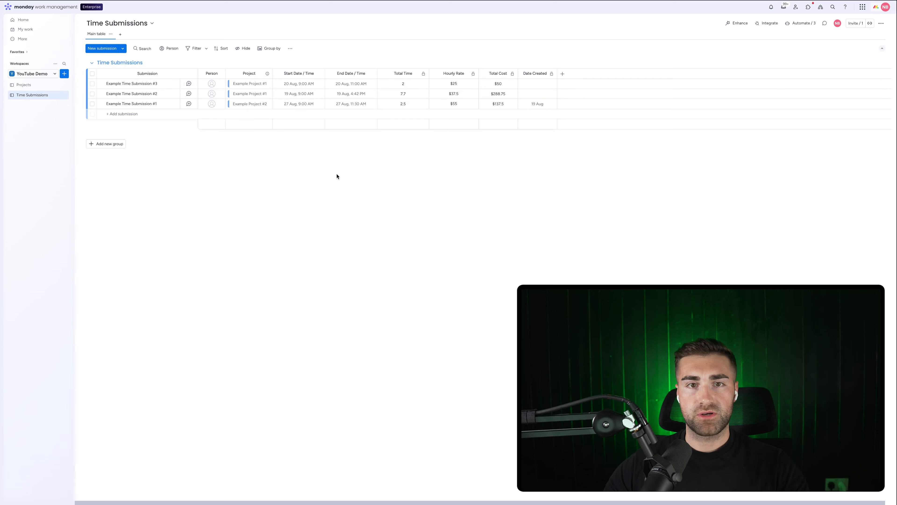
On the Projects board, rename the connected boards column as Time Submissions and widen it to fit its full title.
click(46, 87)
click(310, 74)
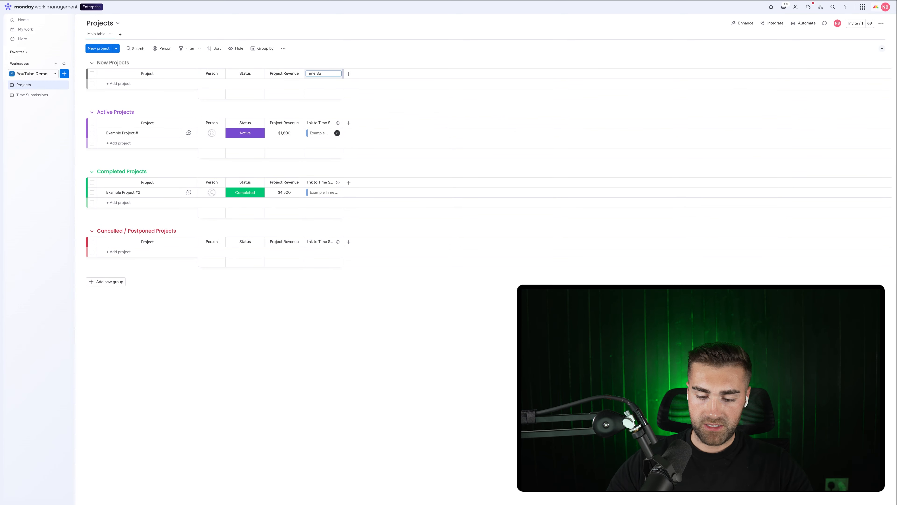
key(Return)
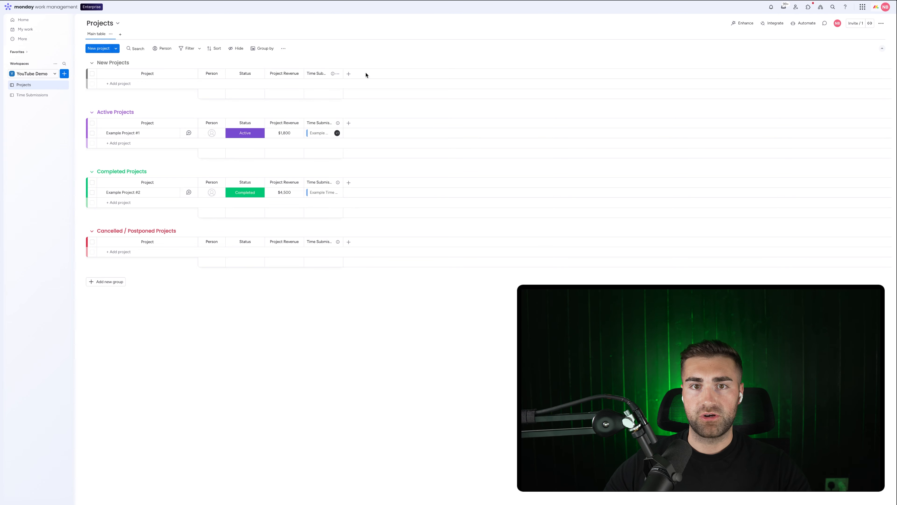
drag(341, 74, 358, 74)
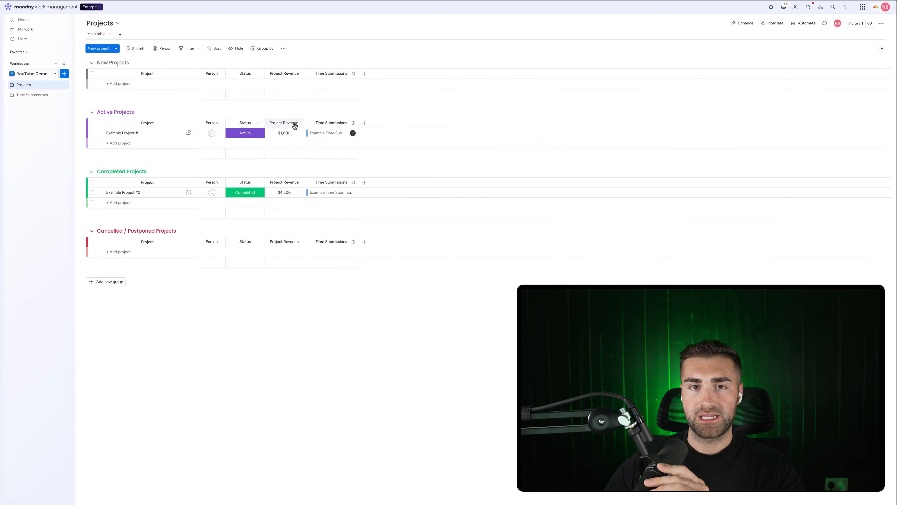
Add a Mirror column to the Projects board that shows Total Cost through the Time Submissions connection.
click(365, 124)
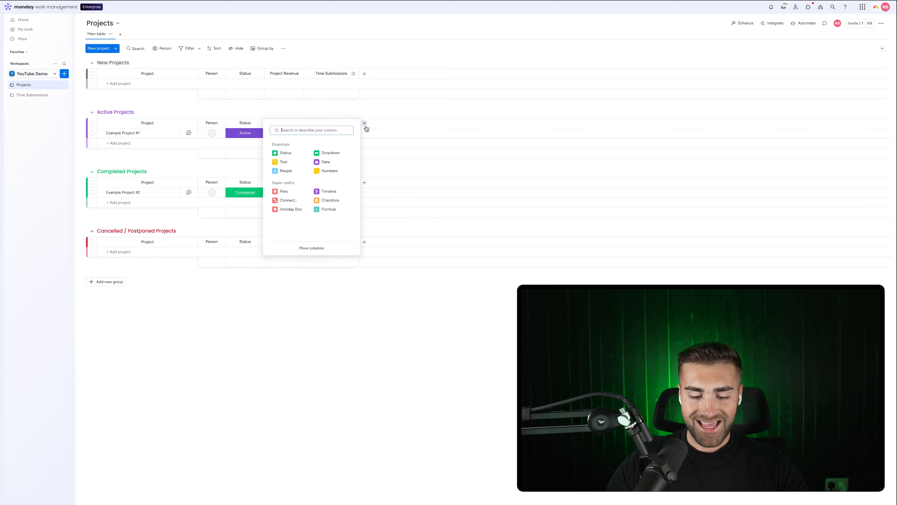
text(mirror)
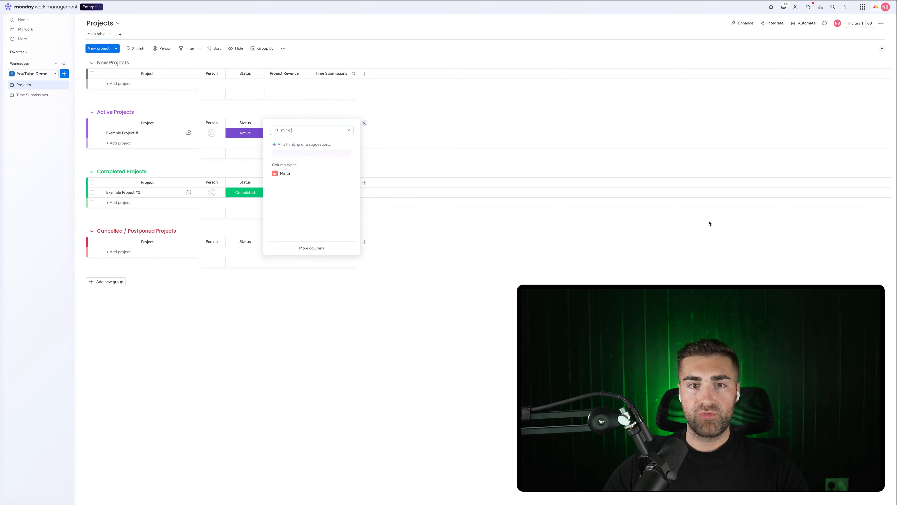
click(283, 173)
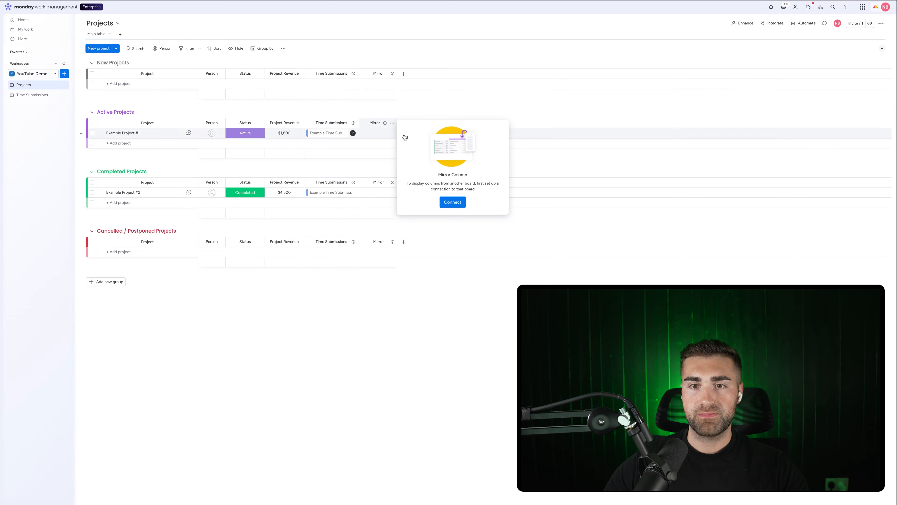
click(453, 202)
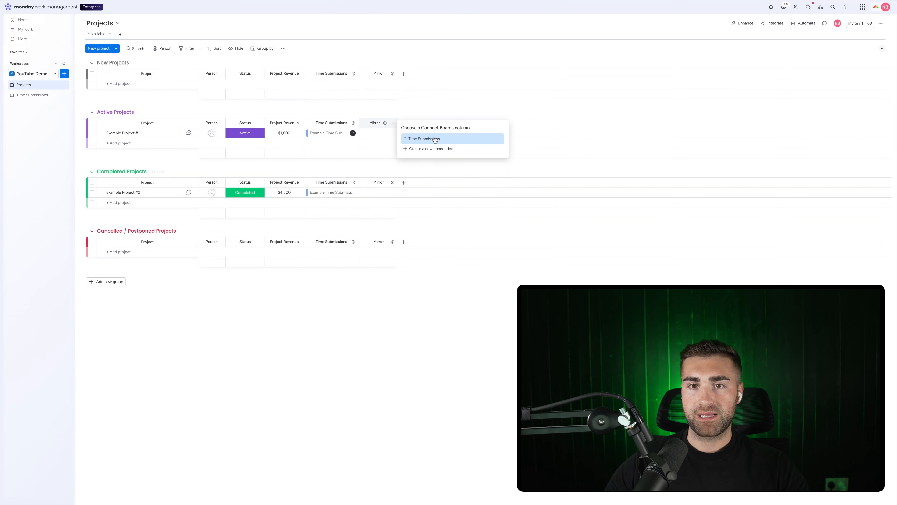
click(435, 139)
click(432, 164)
scroll(434, 214, down, 3)
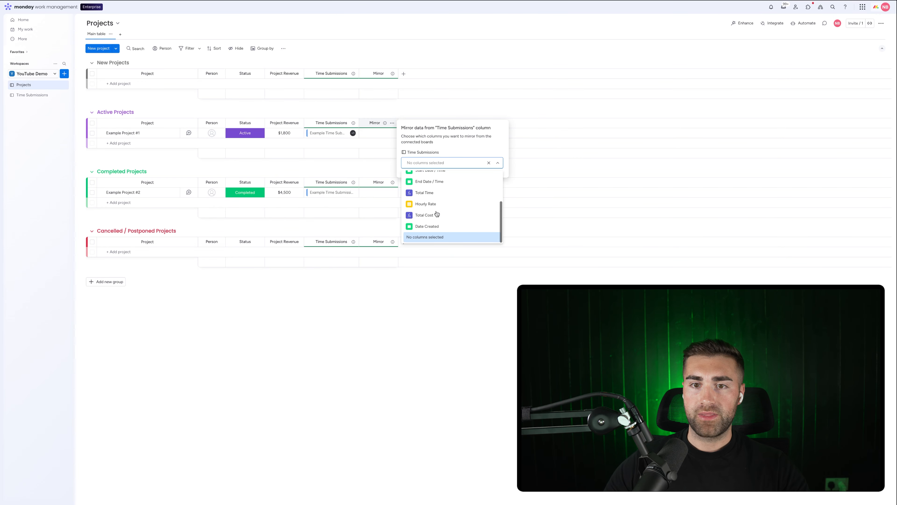
click(434, 214)
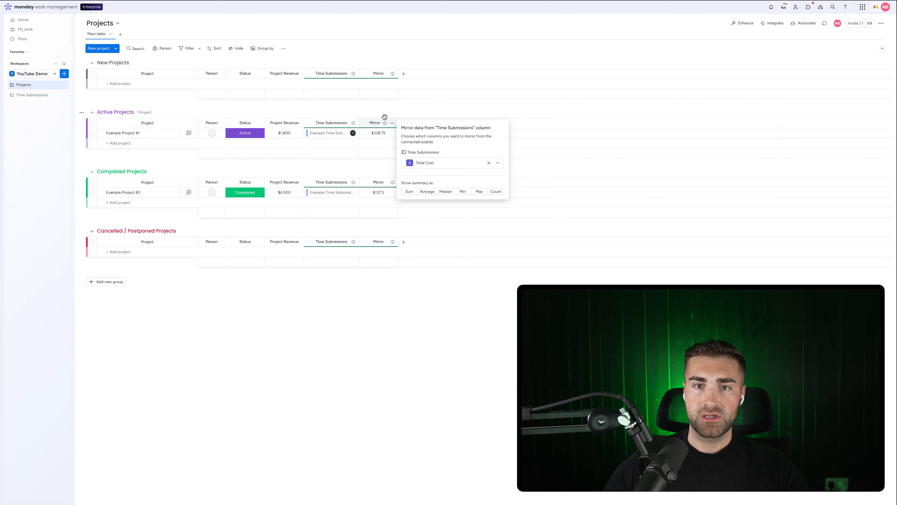
Rename the Mirror column as Total Cost and place it between Project Revenue and Time Submissions.
click(376, 120)
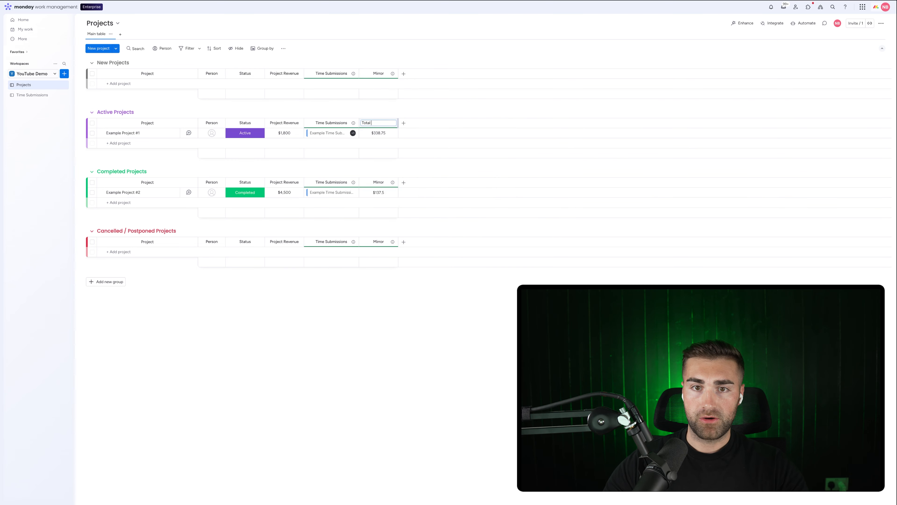
key(Return)
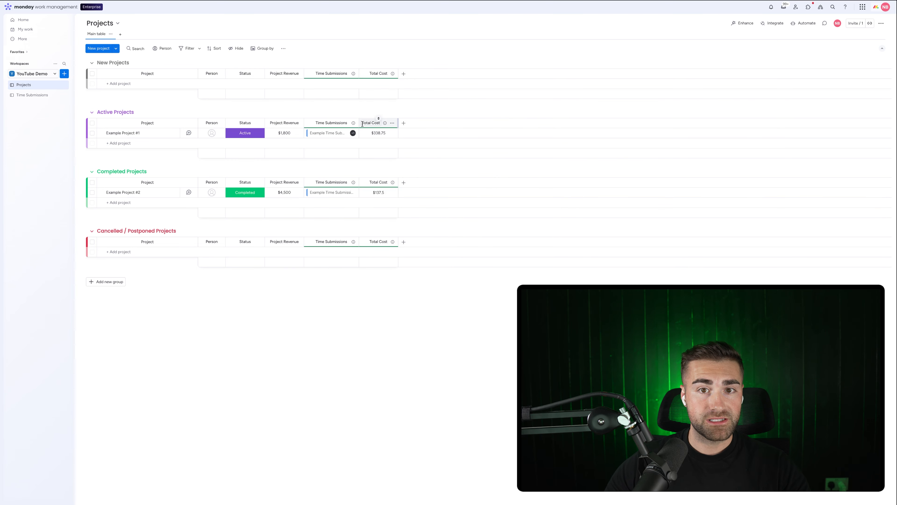
drag(363, 124, 330, 111)
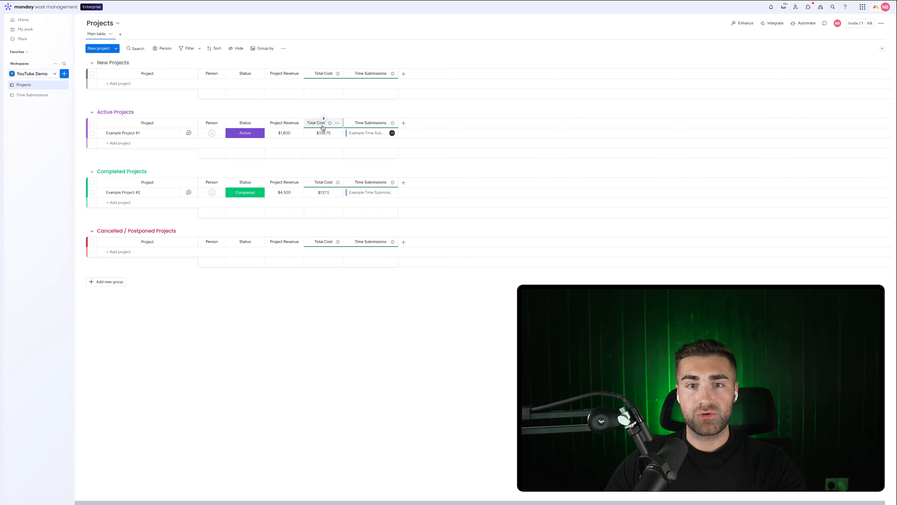
Add a Formula column directly after the Total Cost column.
click(337, 123)
mouse_move(398, 191)
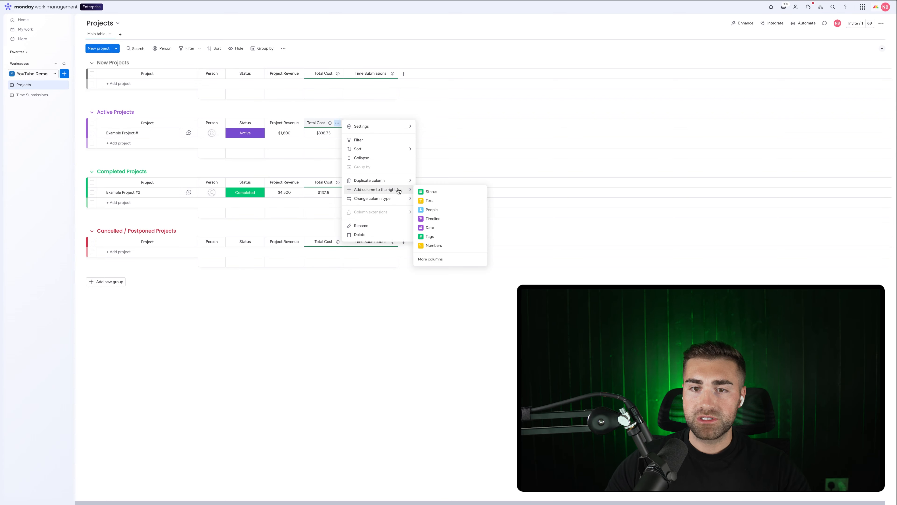
click(443, 258)
text(form)
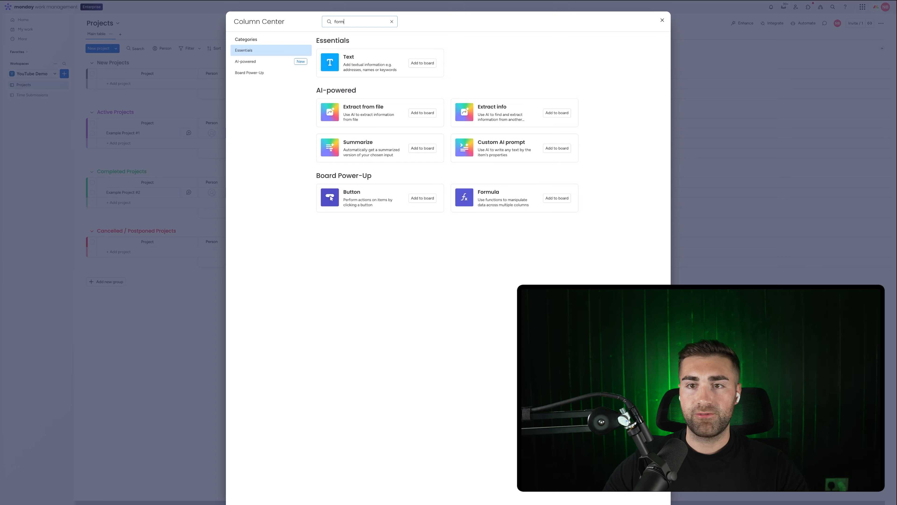
click(557, 197)
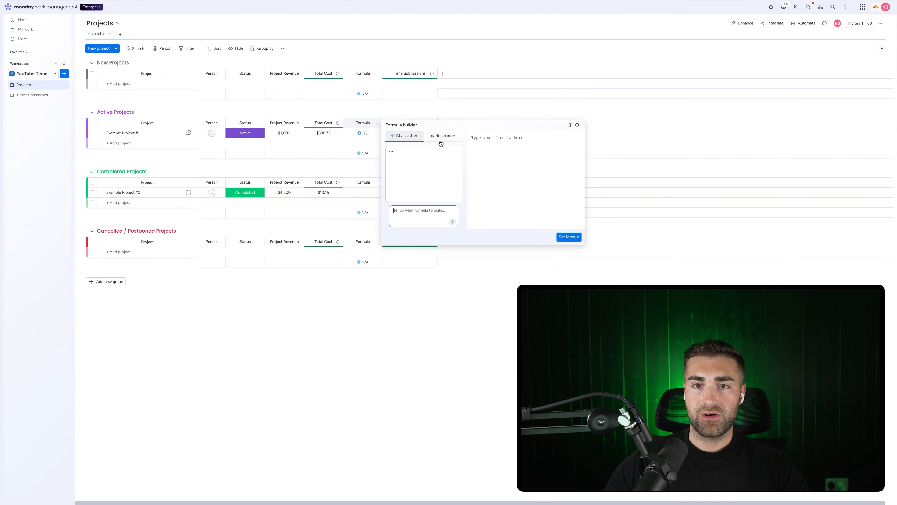
Have the AI assistant generate the difference between project revenue and total cost, and set {Project Revenue} - {Total Cost} as the column's formula.
click(415, 209)
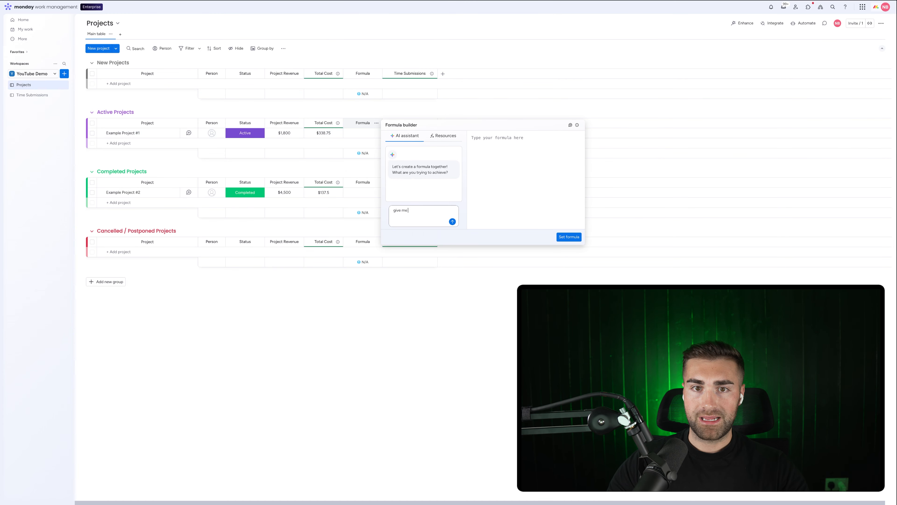
text(give me the difference between project revenue and tota)
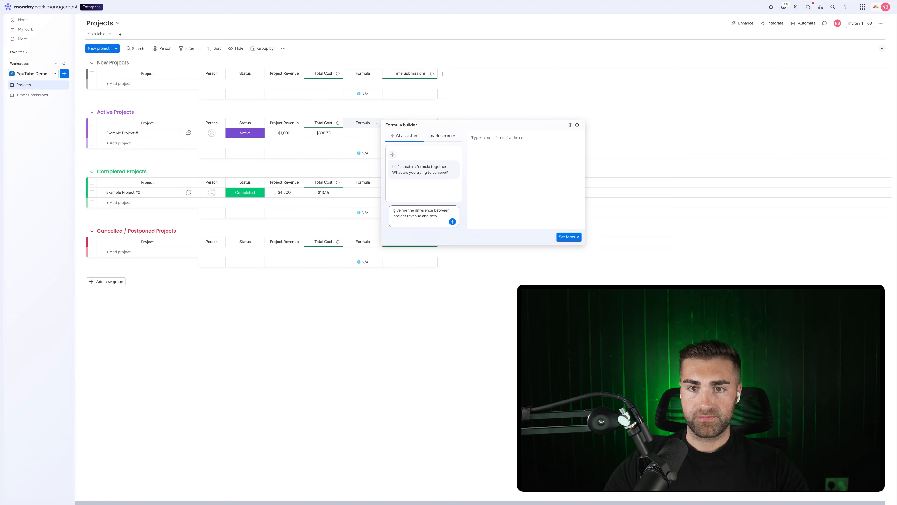
text(t)
key(Return)
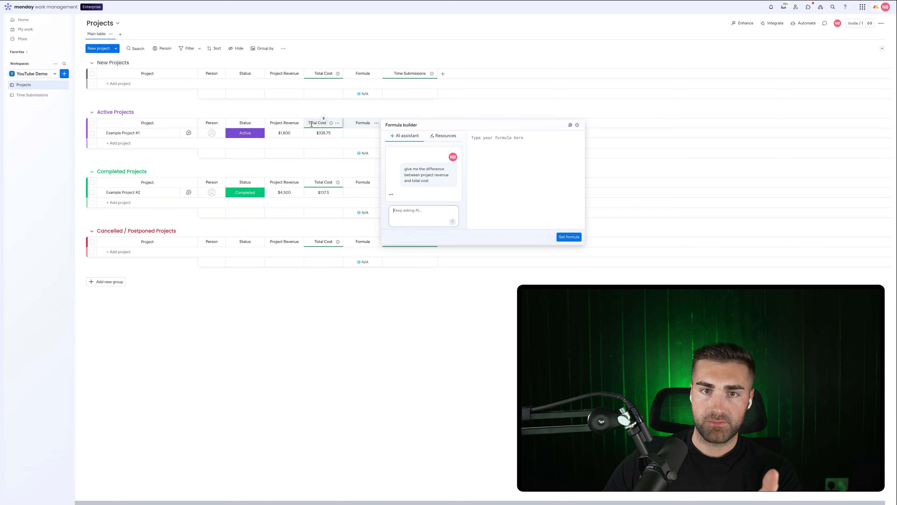
click(443, 174)
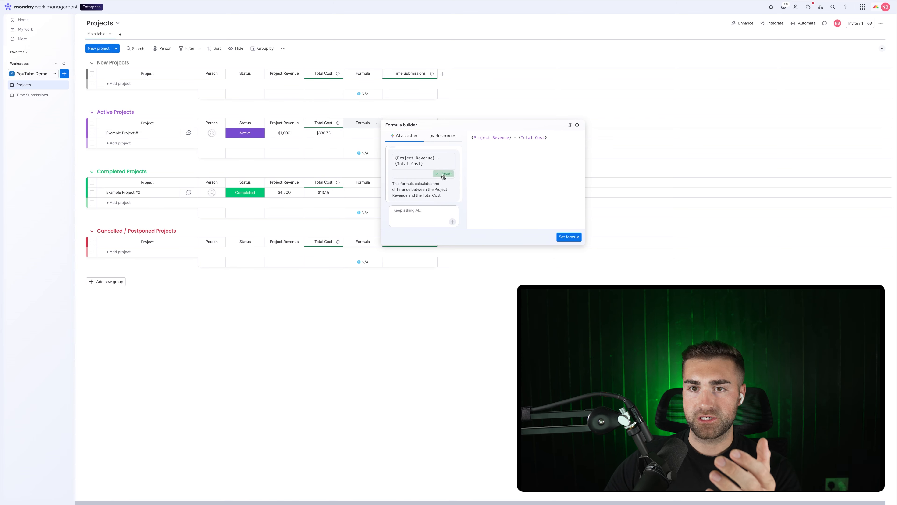
click(568, 236)
Rename the Total Cost column as Project Cost and the Formula column as Project Profit.
double_click(313, 123)
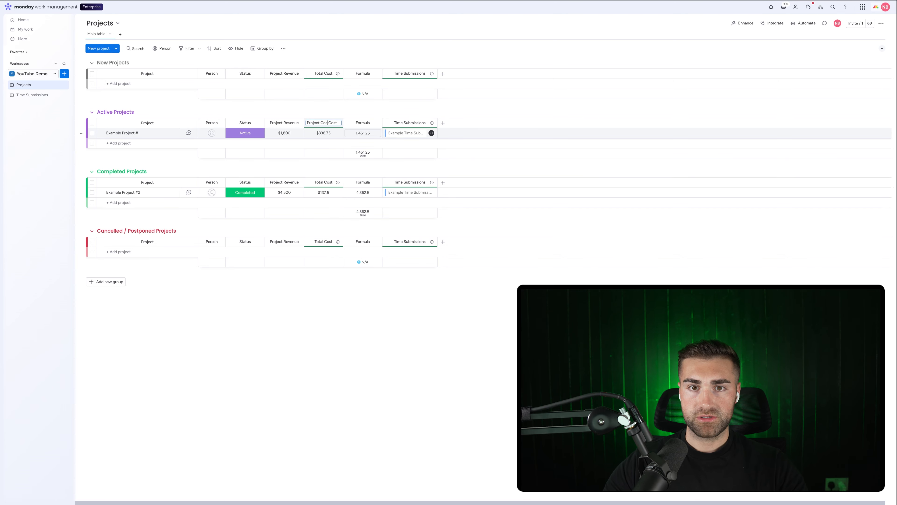
key(Return)
double_click(347, 123)
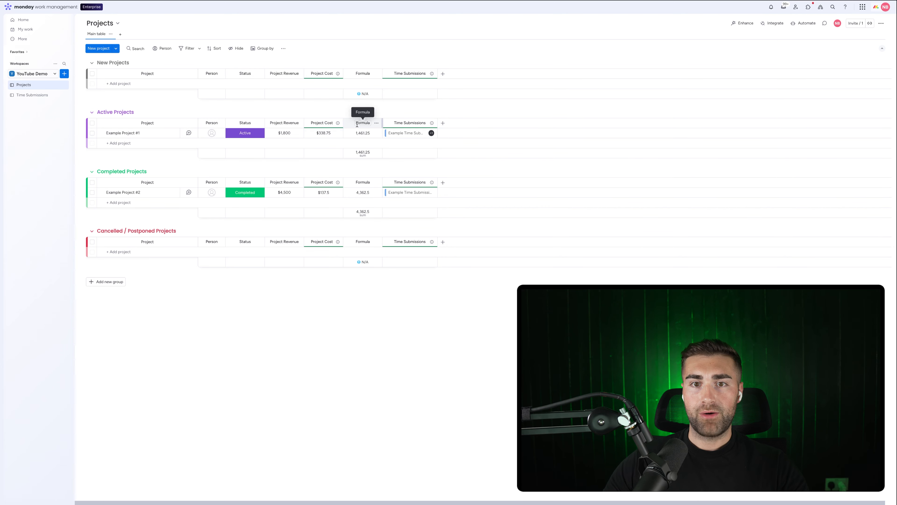
text(Project Profit)
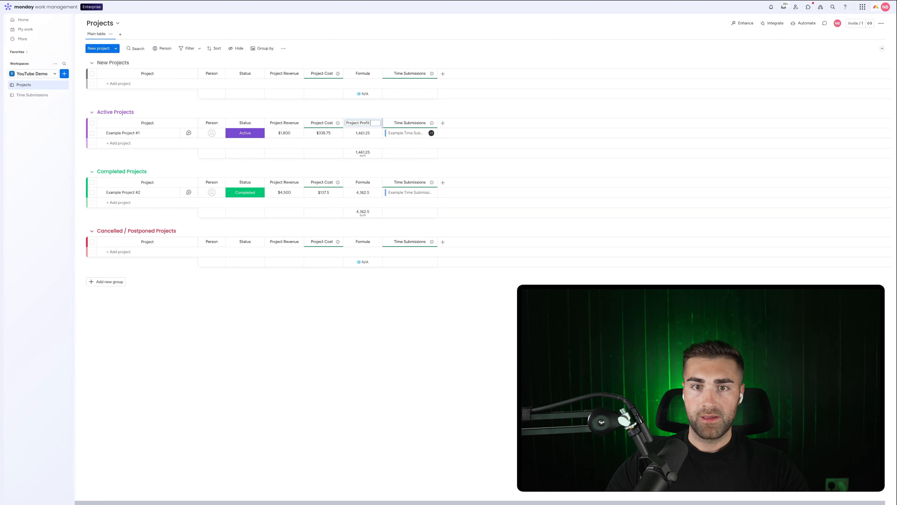
key(Return)
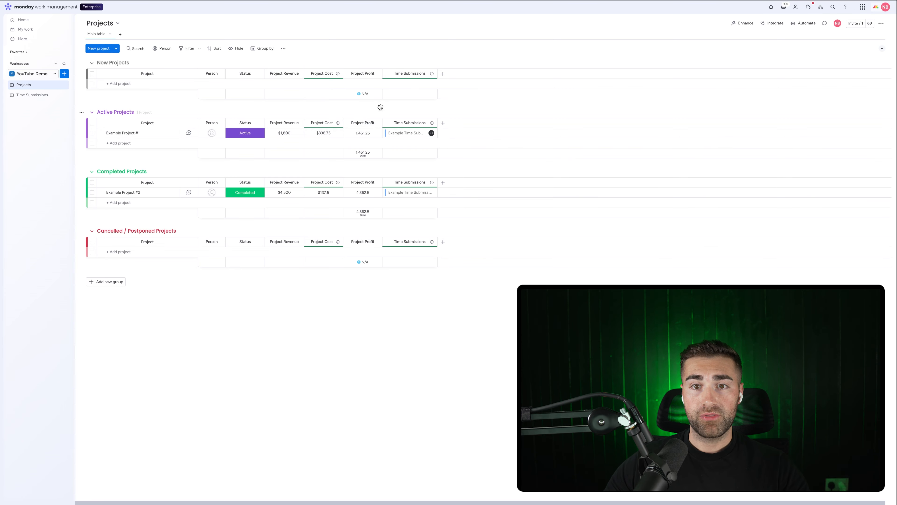
Set the Project Profit column's unit to dollars and hide its column summary.
click(356, 160)
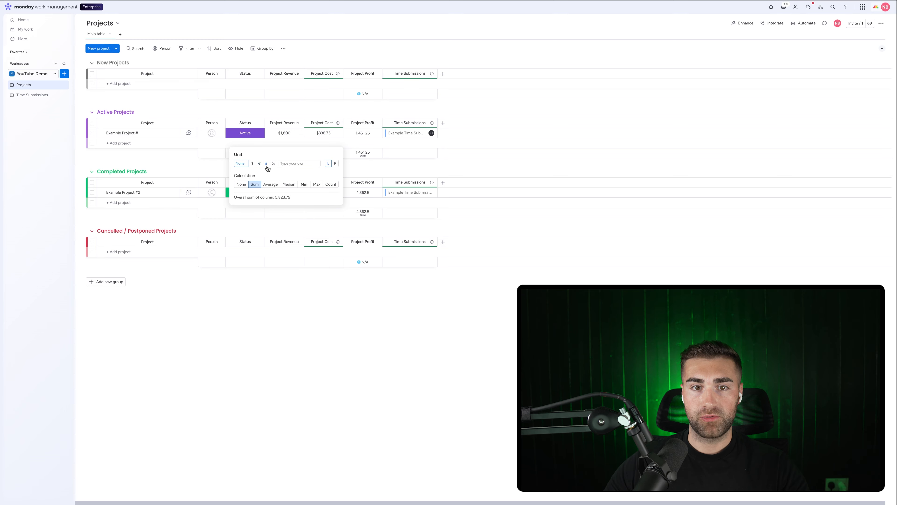
click(432, 308)
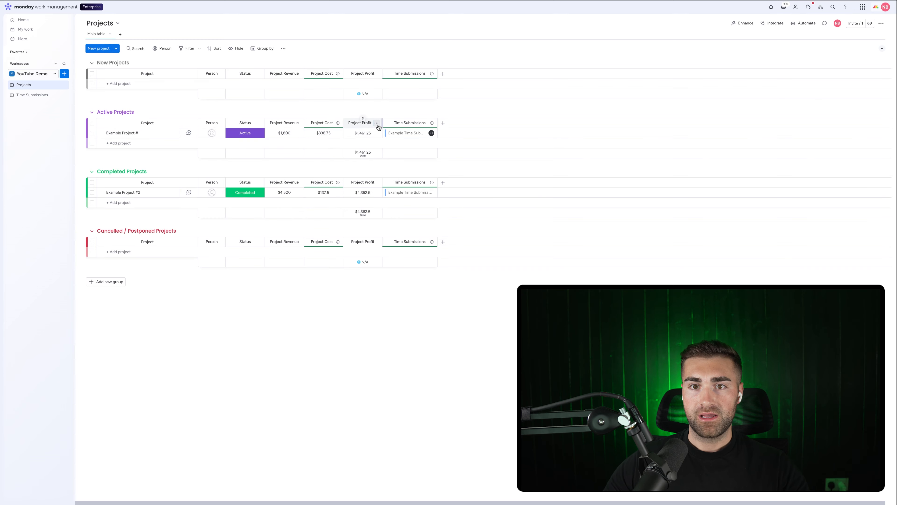
click(377, 123)
mouse_move(424, 127)
click(473, 190)
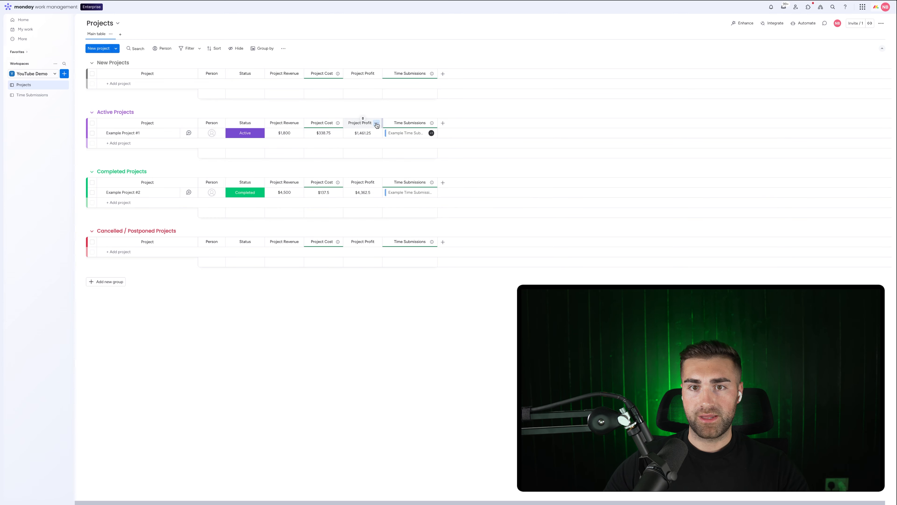
Restrict editing of the Project Profit column.
click(377, 123)
click(481, 168)
click(390, 118)
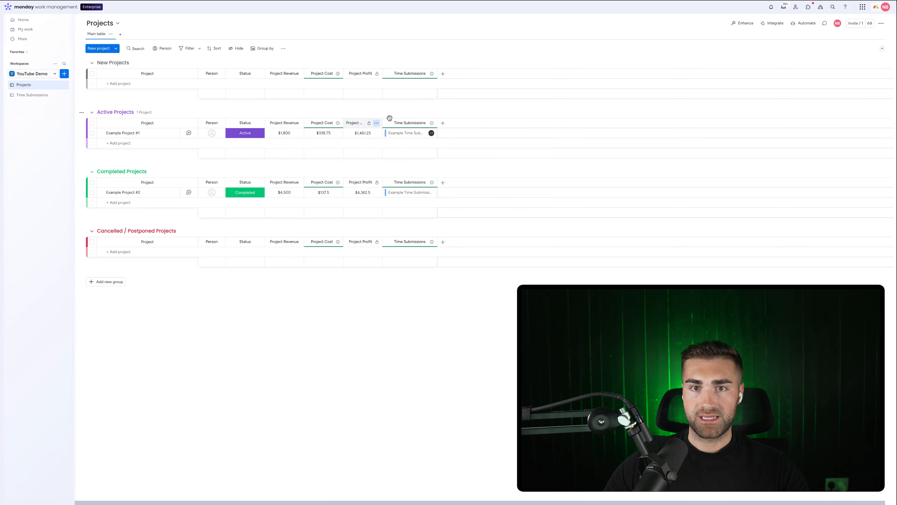
Widen the Project Profit, Project Cost and Project Revenue columns on the Projects board.
double_click(383, 122)
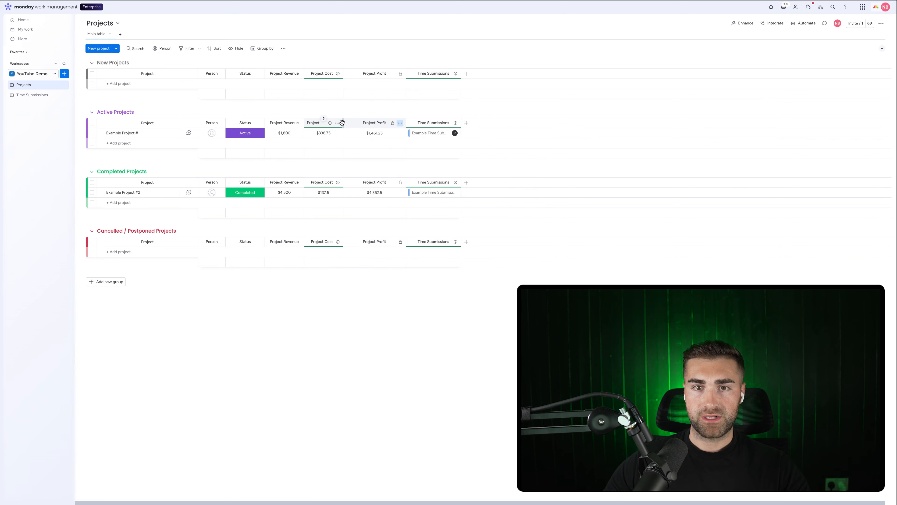
double_click(342, 122)
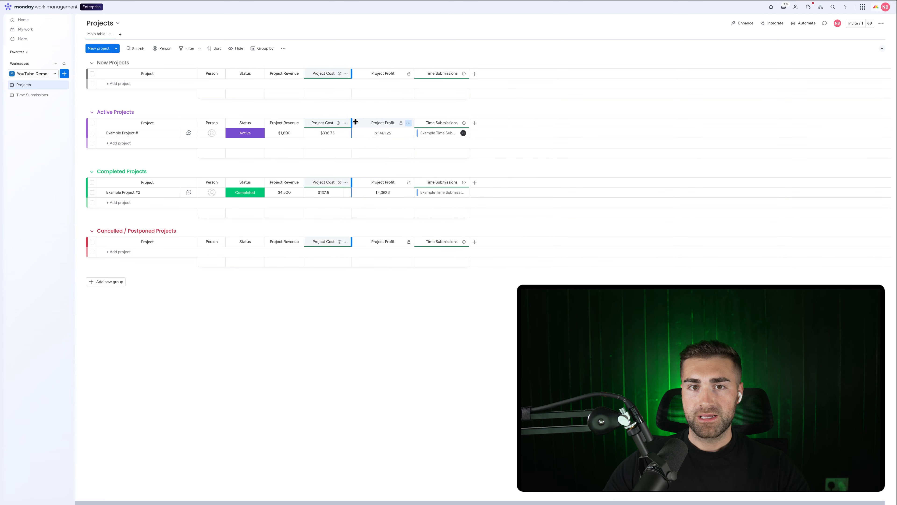
double_click(304, 122)
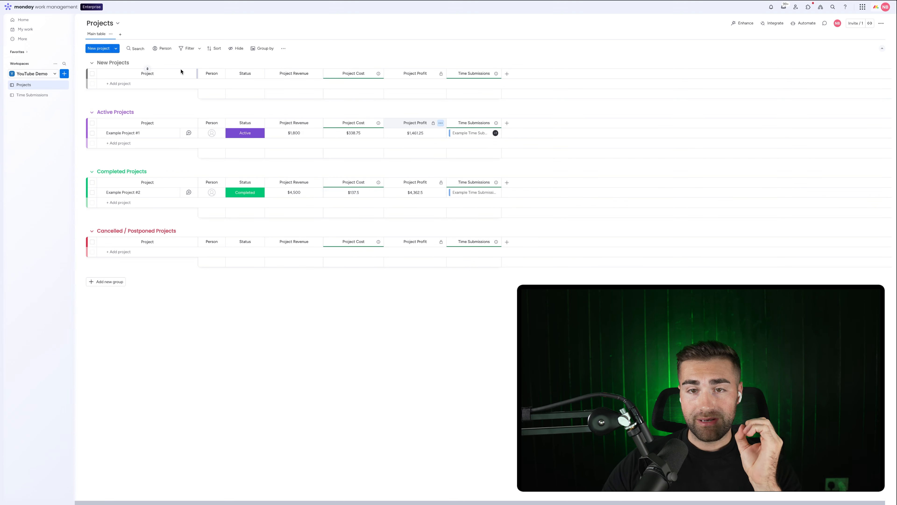
Open the Time Submissions board and set its Person column as required.
click(32, 94)
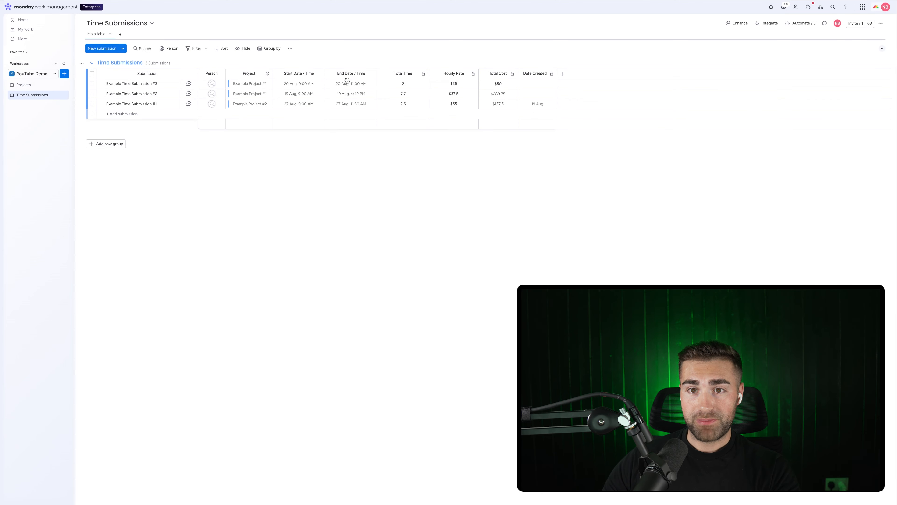
click(220, 74)
mouse_move(242, 76)
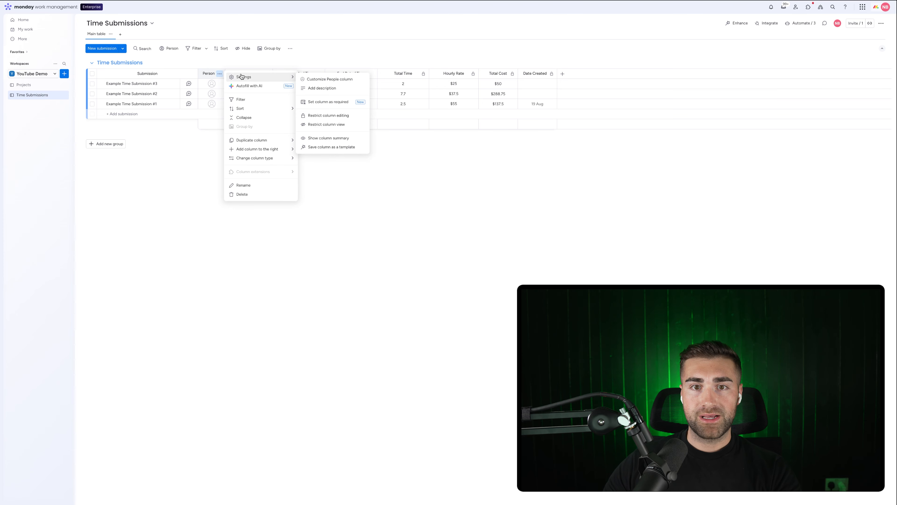
click(332, 102)
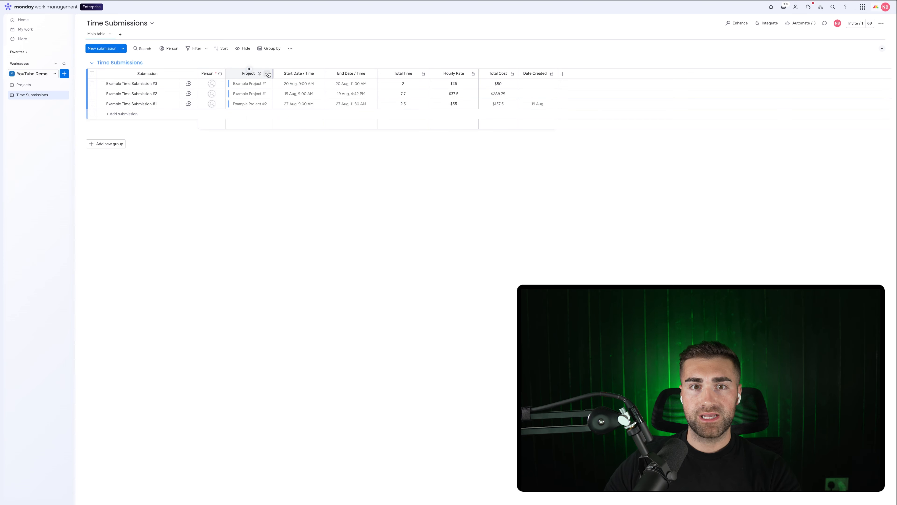
Widen the Project column of the Time Submissions board slightly.
click(267, 74)
click(342, 66)
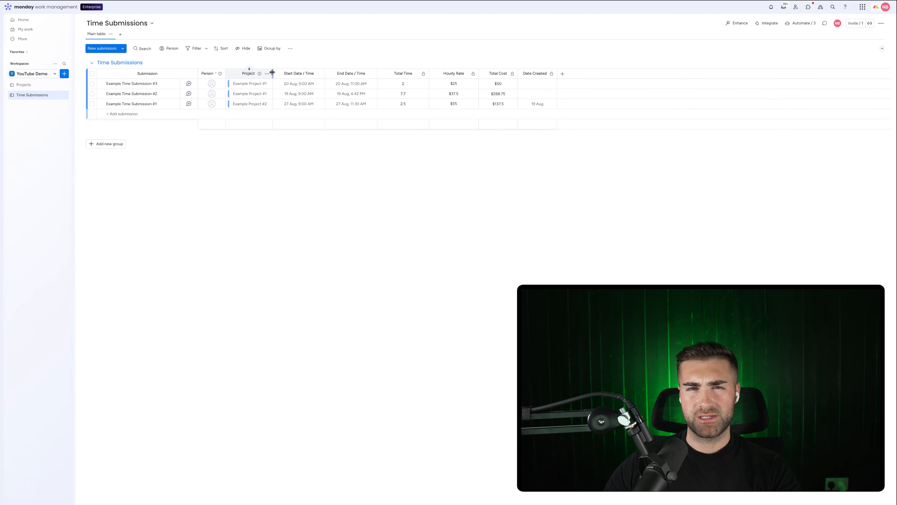
drag(272, 73, 280, 72)
Set the Start Date / Time and End Date / Time columns as required.
click(327, 73)
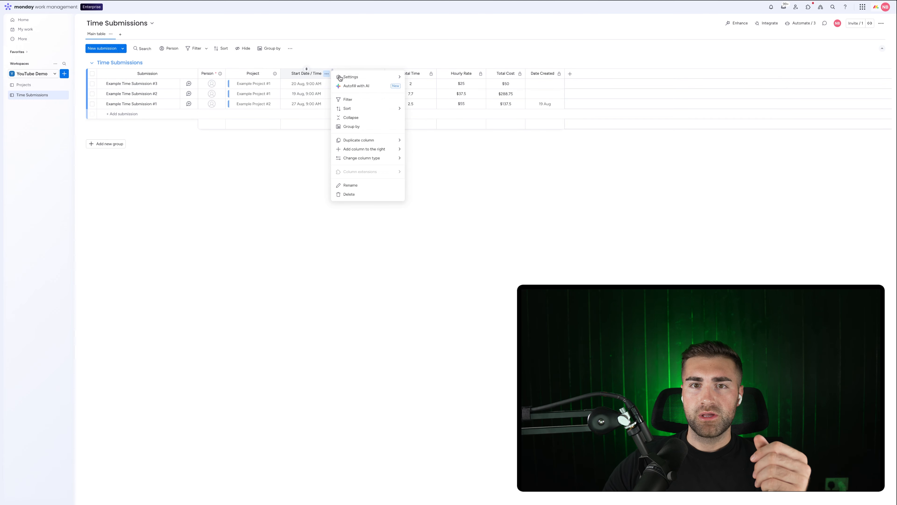
click(410, 50)
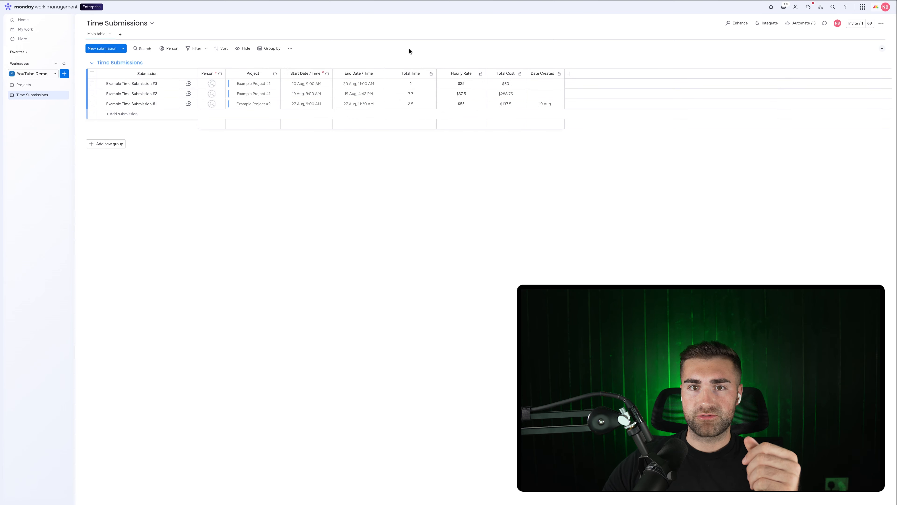
click(379, 74)
mouse_move(414, 77)
click(483, 102)
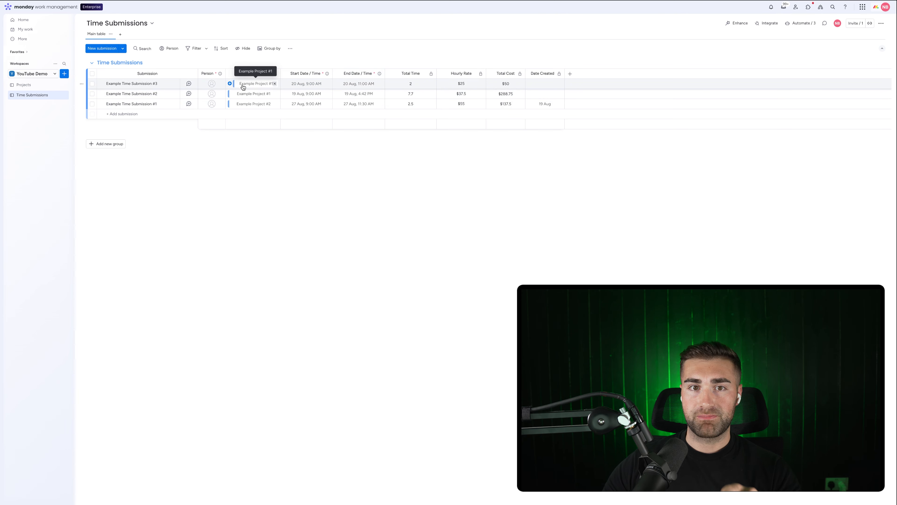
Check the Project column's settings for the option to set it as required.
click(274, 75)
mouse_move(348, 77)
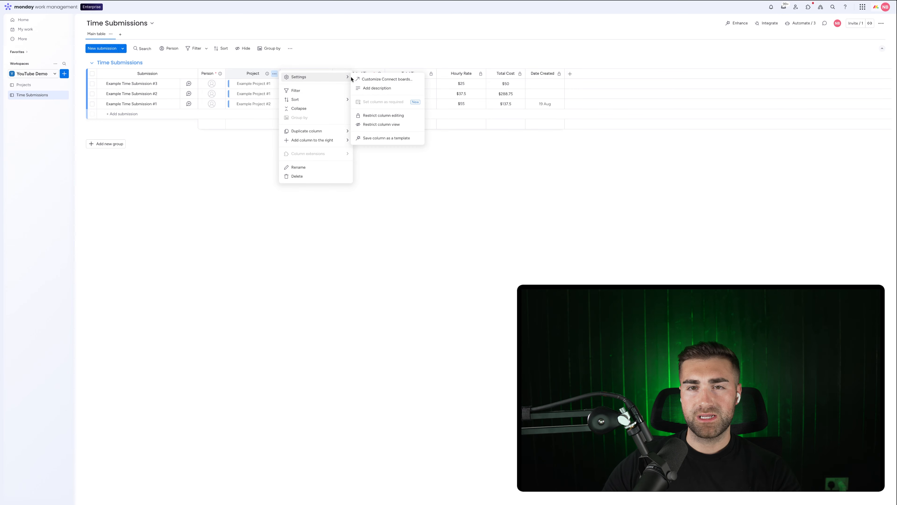
click(275, 153)
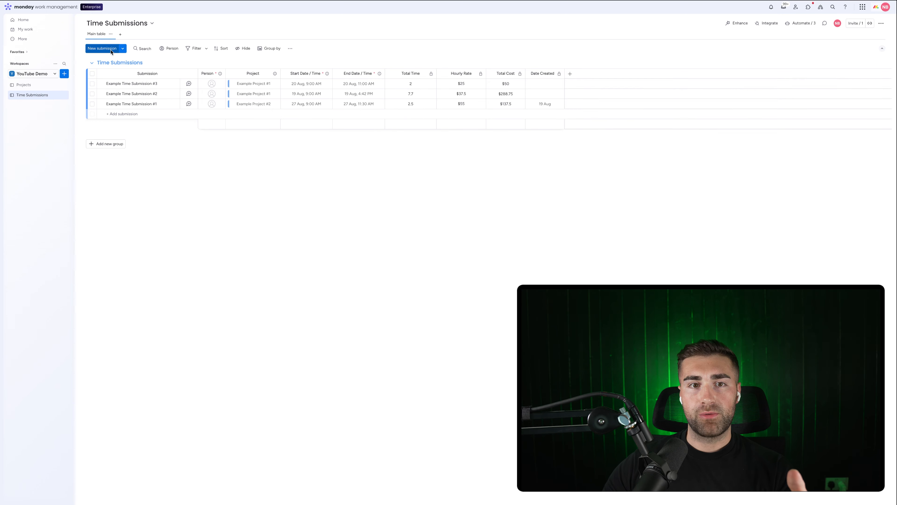
Start a new submission and limit its form to the 3 required columns.
click(111, 50)
click(385, 186)
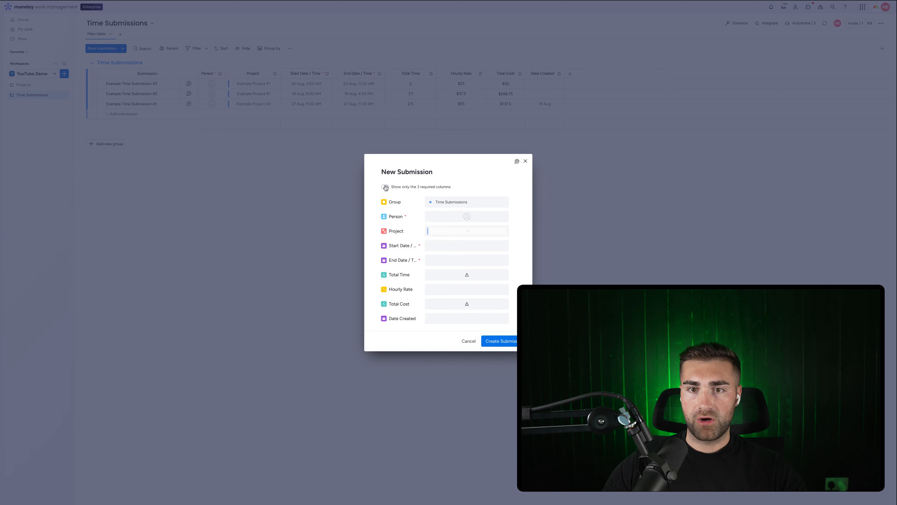
click(436, 216)
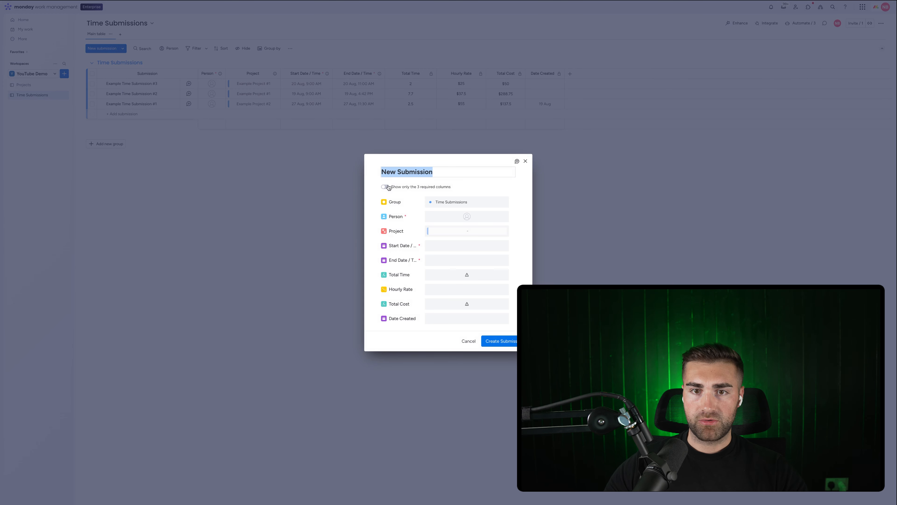
click(385, 187)
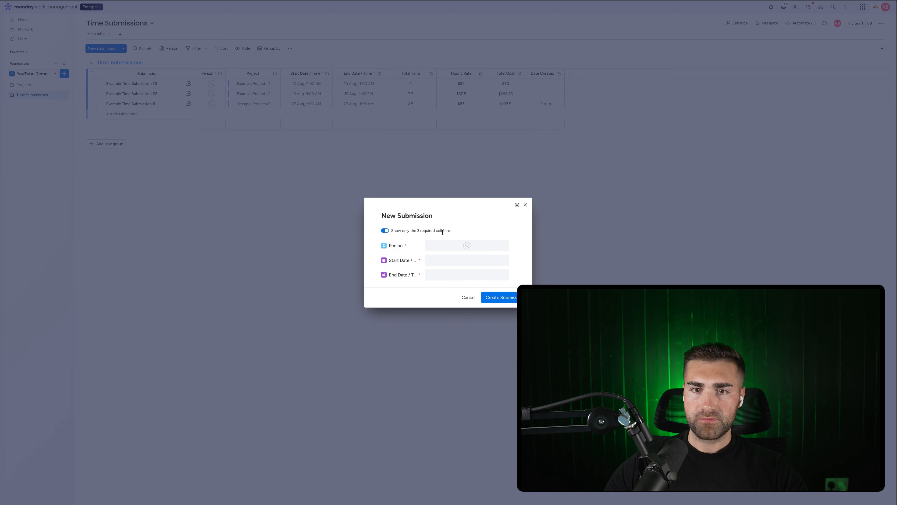
Name the new submission "Example Time Submission #4" and assign the first suggested person to it.
click(427, 218)
text(Example Time)
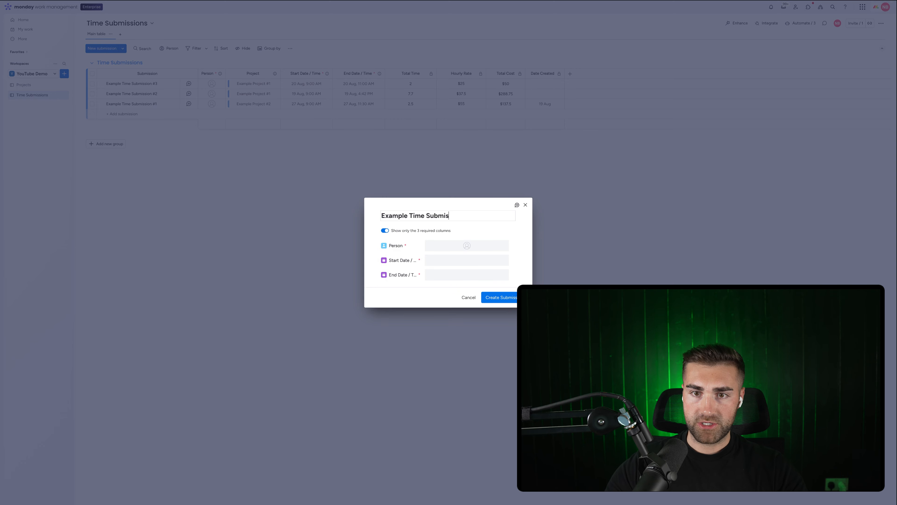
text( Submission #)
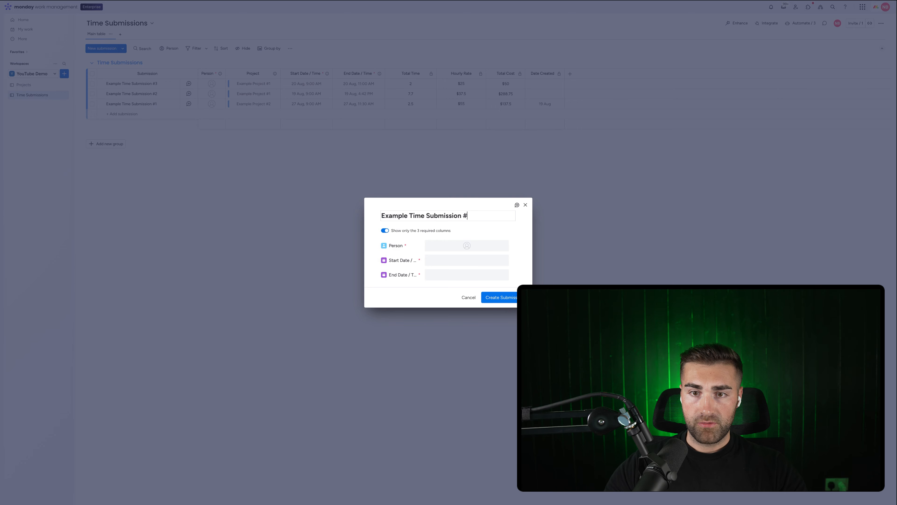
text(4)
click(467, 245)
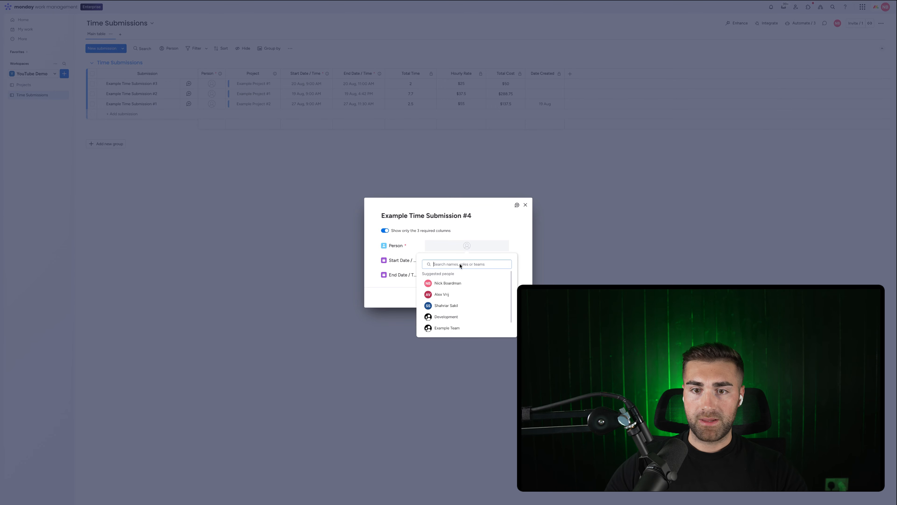
click(450, 283)
Set the submission's start to 19 Aug, 9:00 AM and its end to 19 Aug, 11:30 AM, and create it.
click(451, 260)
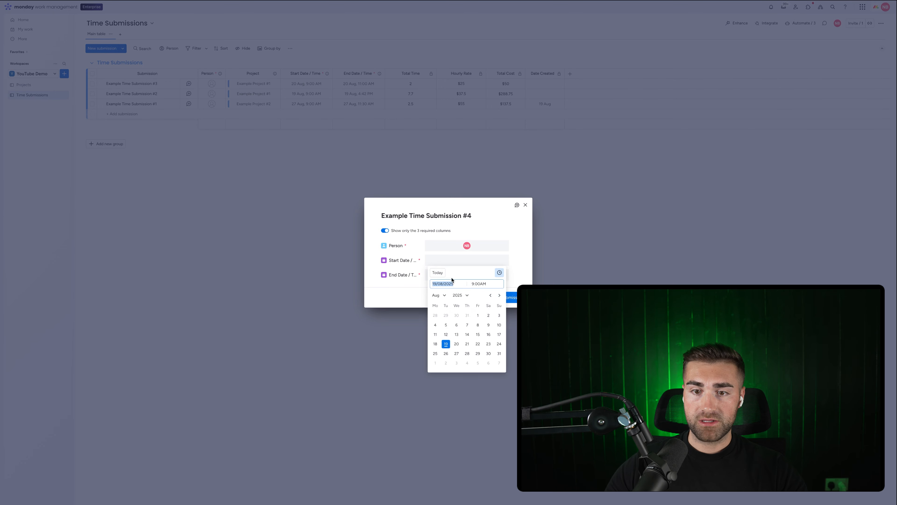
click(446, 344)
click(459, 275)
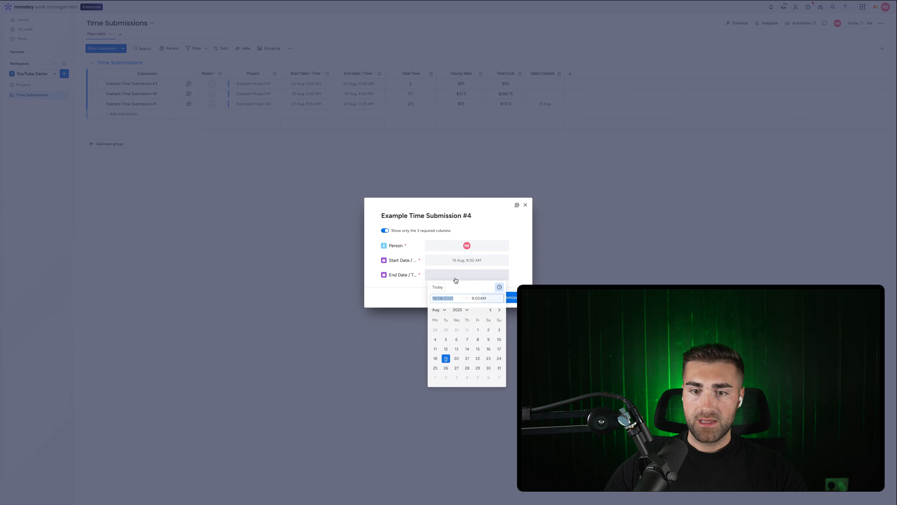
key(Tab)
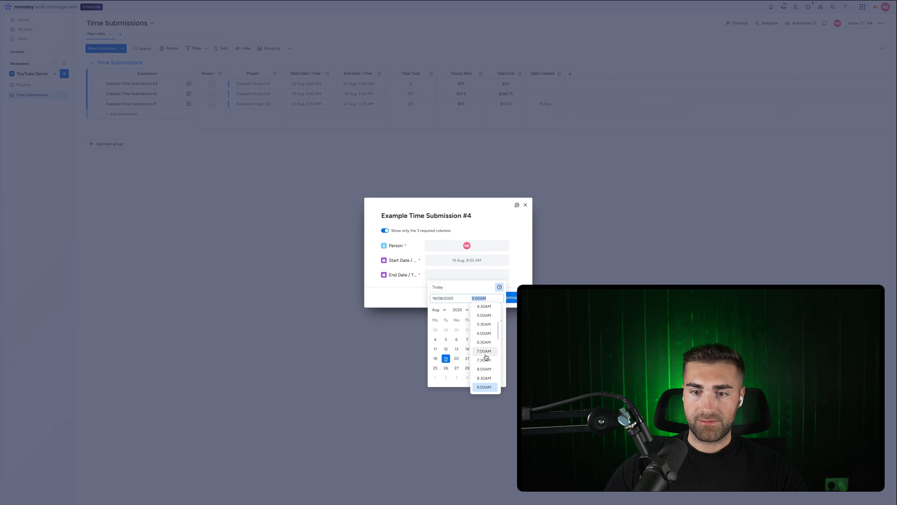
click(486, 358)
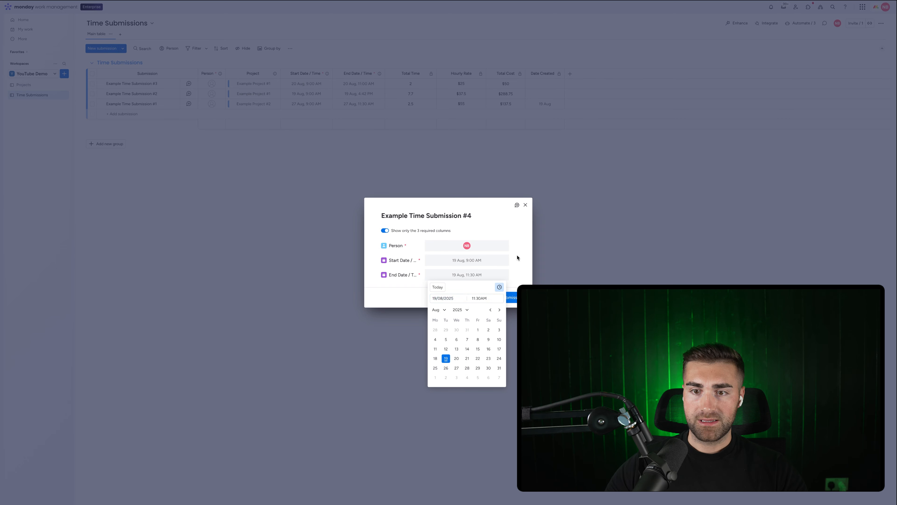
click(517, 258)
click(502, 297)
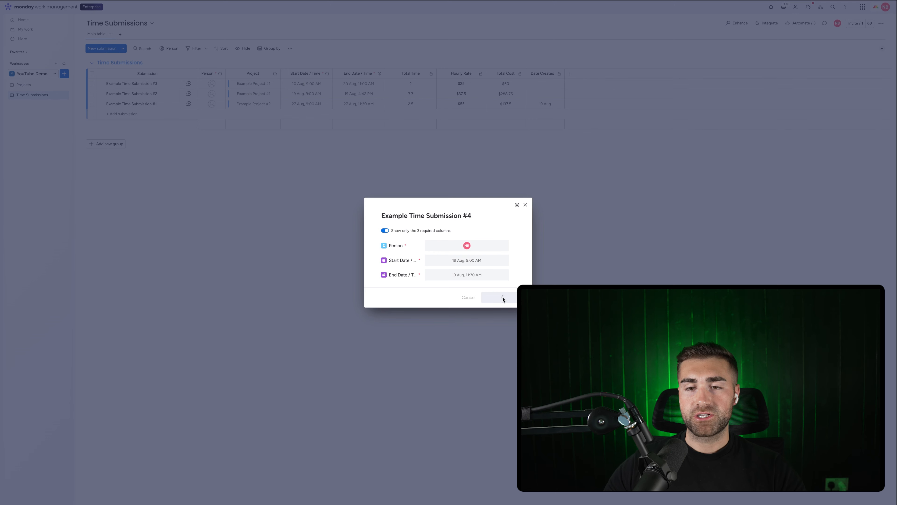
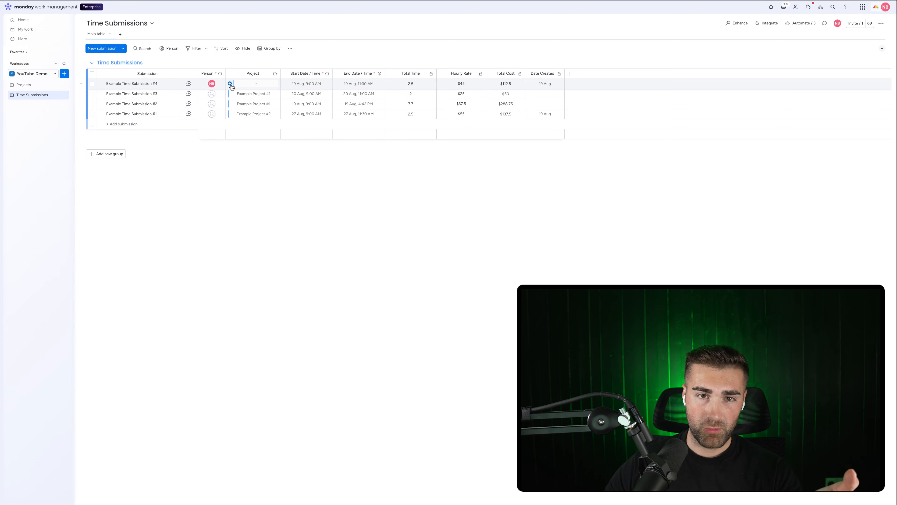
View the project selection for Example Time Submission #4 without linking a project.
click(231, 85)
click(367, 227)
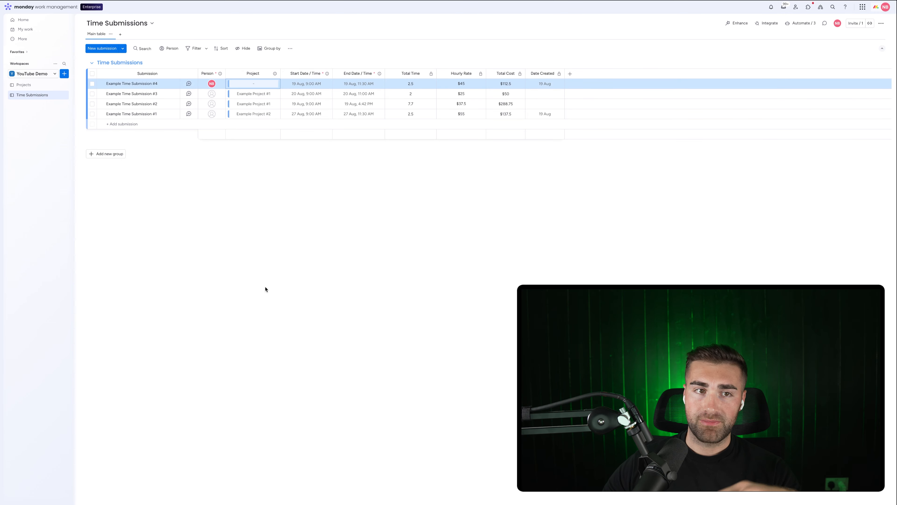
click(246, 173)
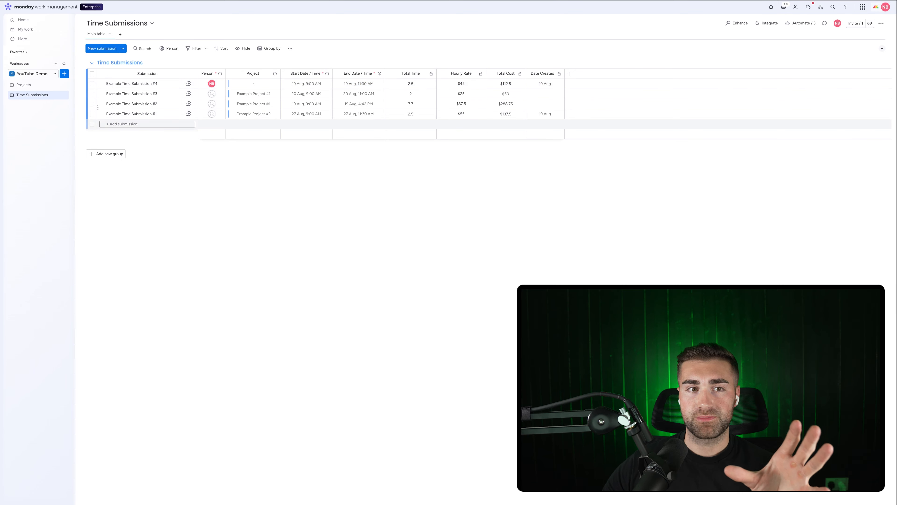
Look at the options for changing the Time Submissions board's type to private or shareable.
click(64, 95)
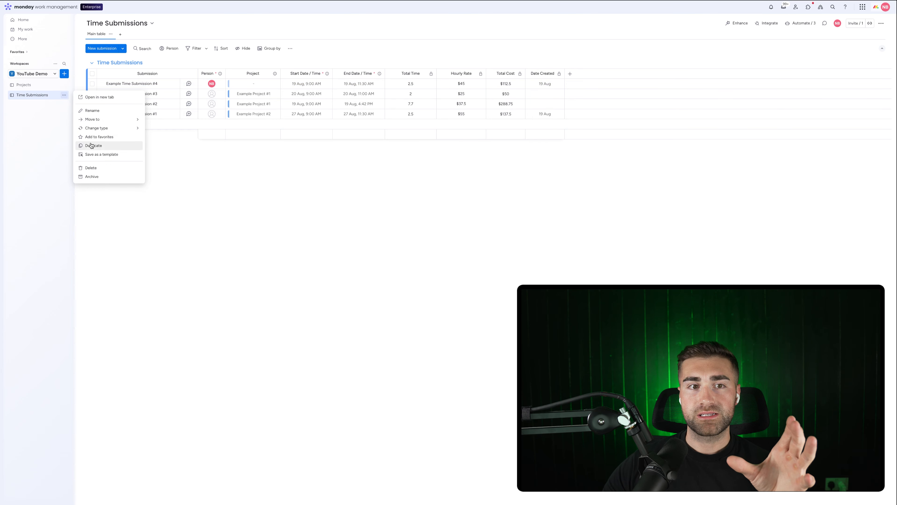
mouse_move(100, 128)
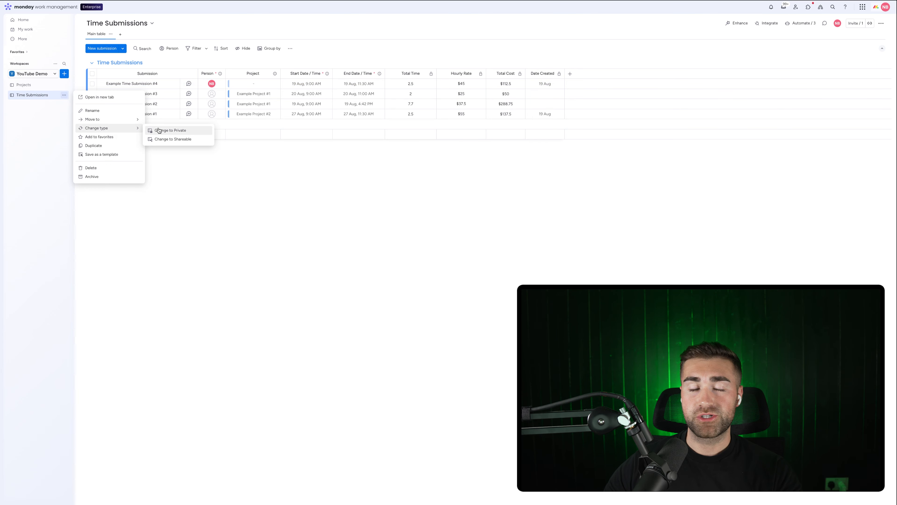
click(403, 202)
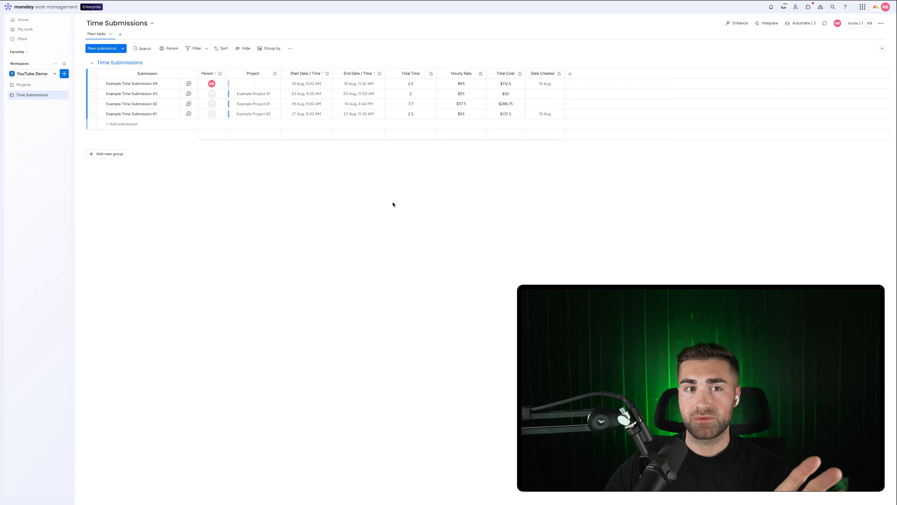
Try to add a Form view to the Time Submissions board.
click(121, 34)
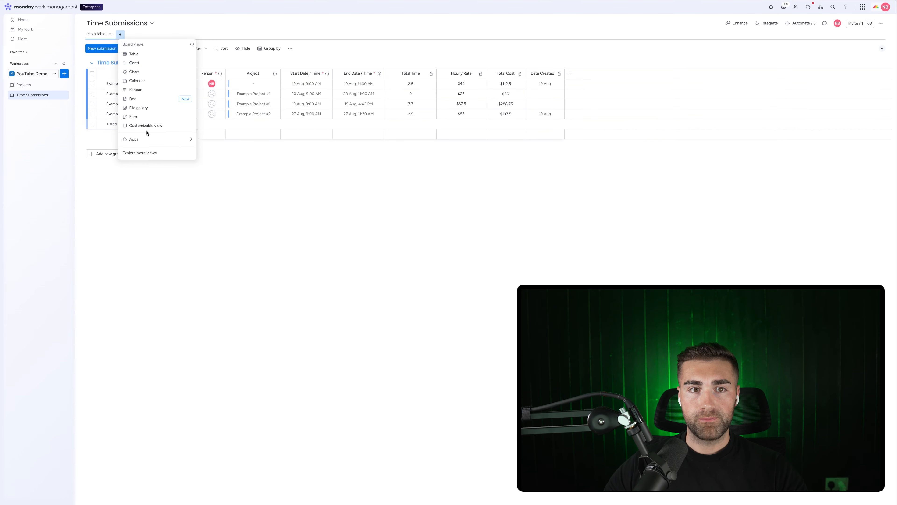
click(143, 116)
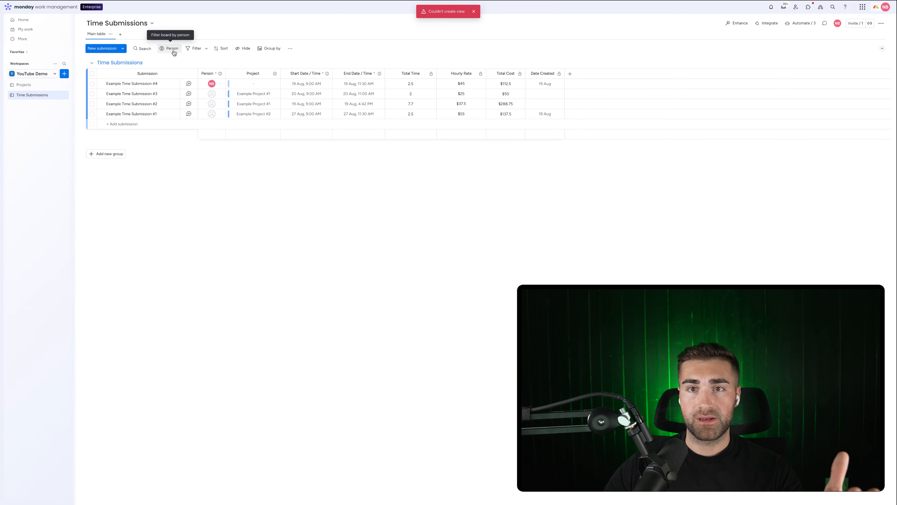
click(473, 11)
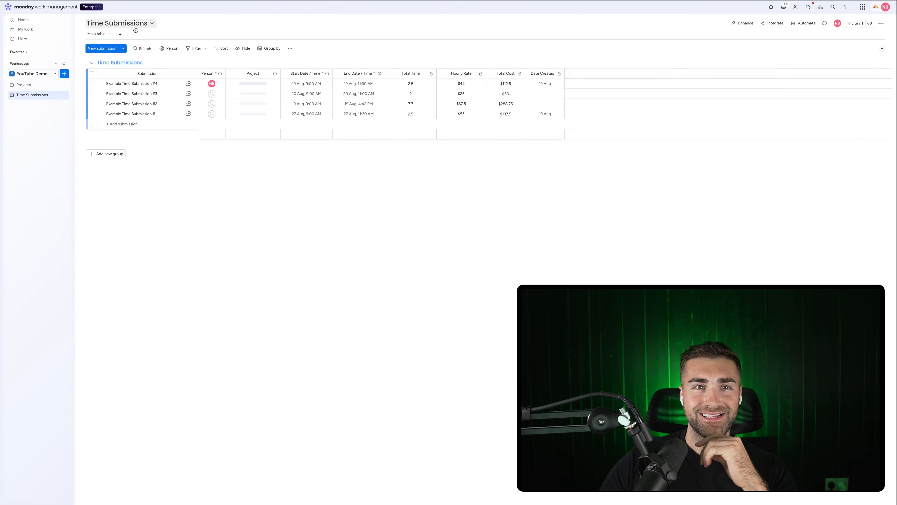
click(120, 36)
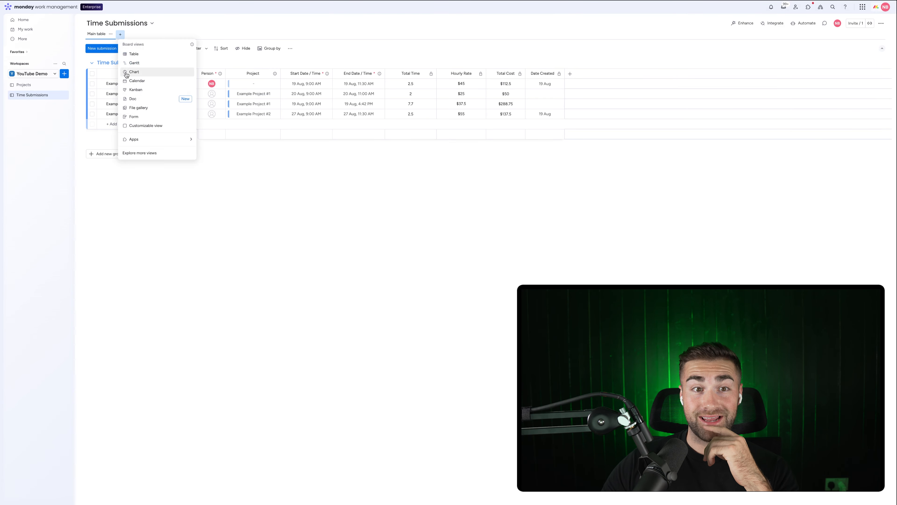
click(137, 114)
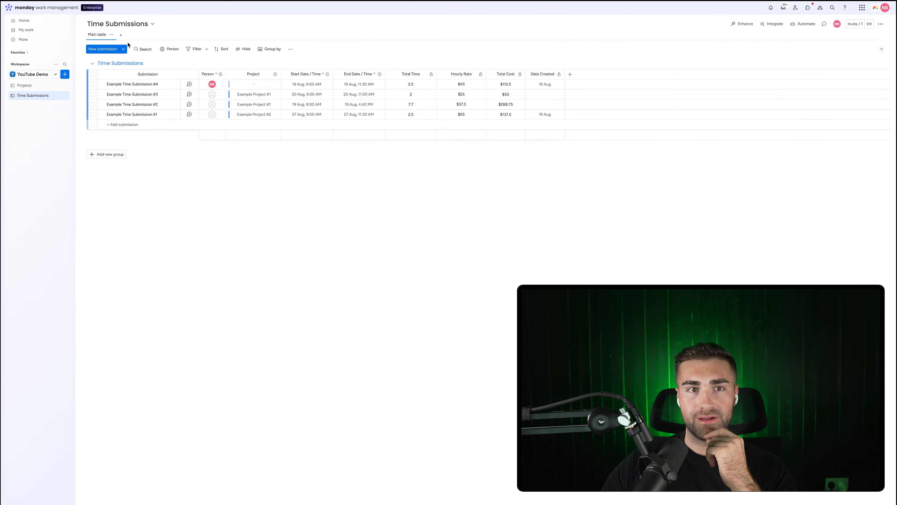
click(121, 34)
click(145, 115)
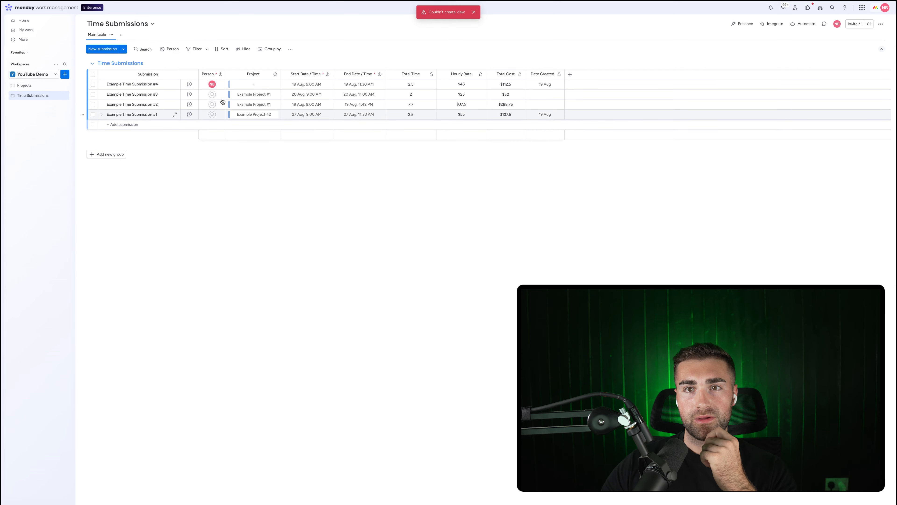
Add a Form view to the Projects board as a test and delete that view again.
click(475, 13)
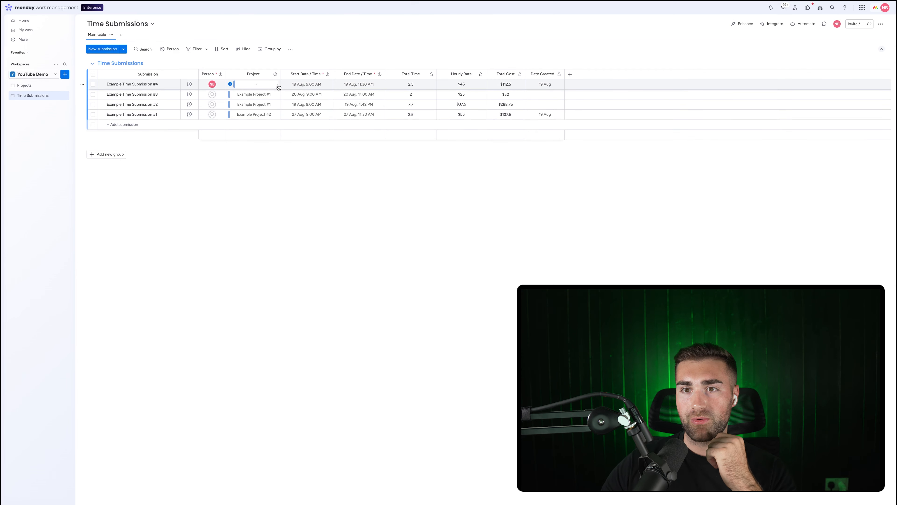
click(24, 85)
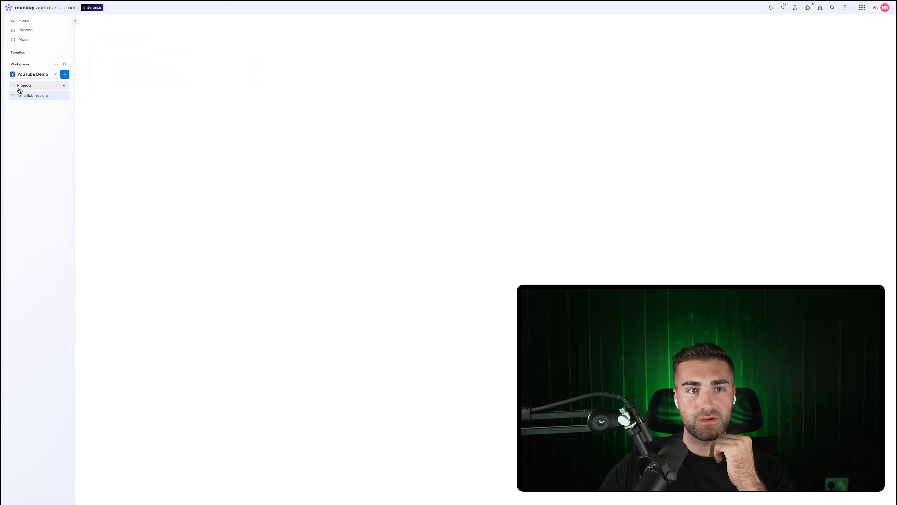
click(121, 35)
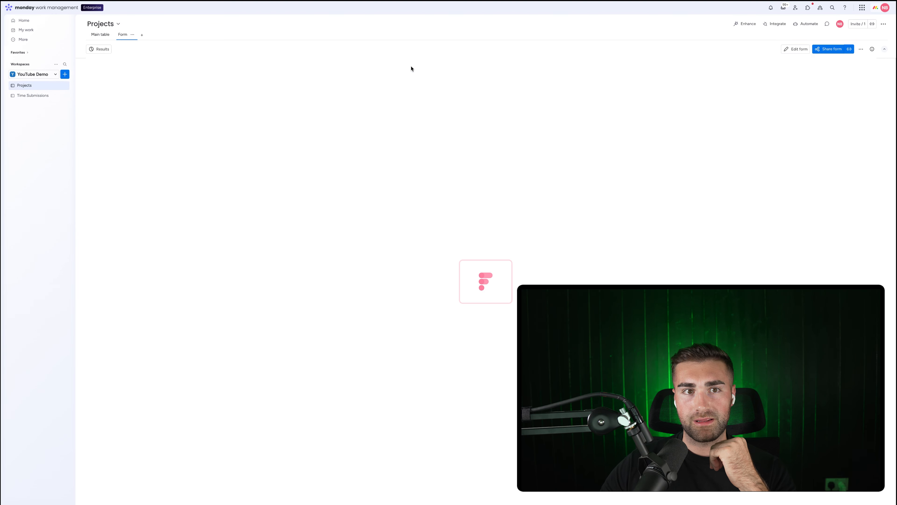
click(133, 35)
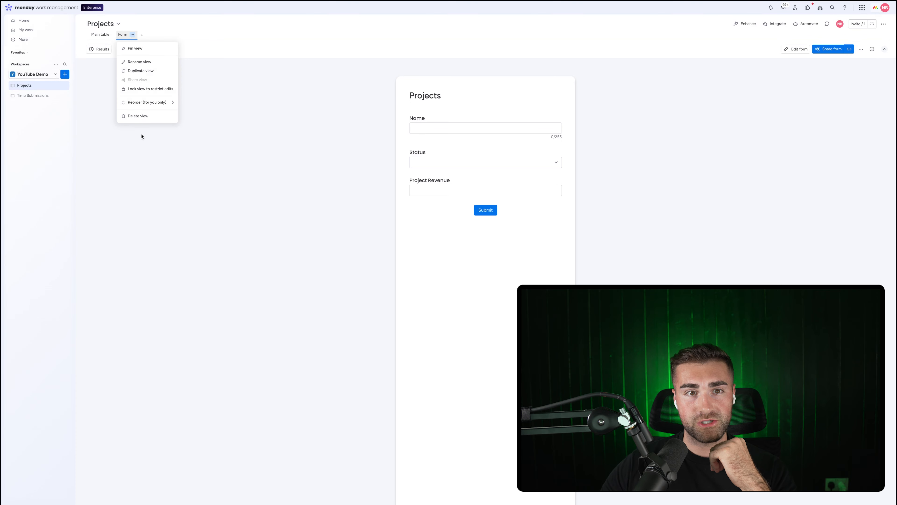
click(145, 116)
Retry adding a Form view on the Time Submissions board.
click(57, 96)
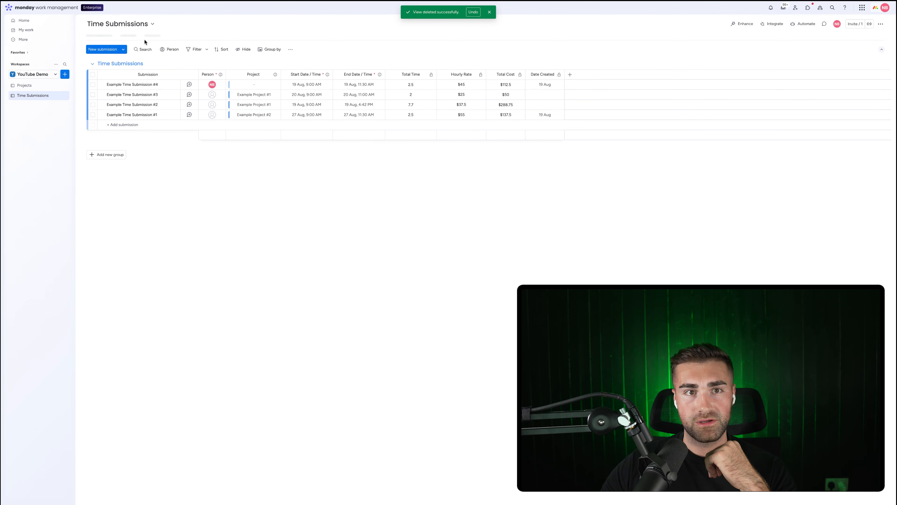
click(121, 35)
click(138, 118)
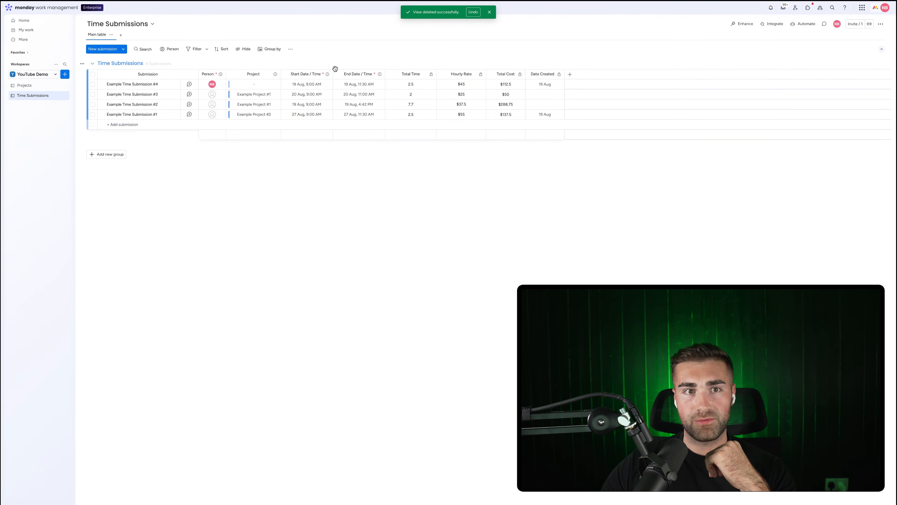
click(489, 12)
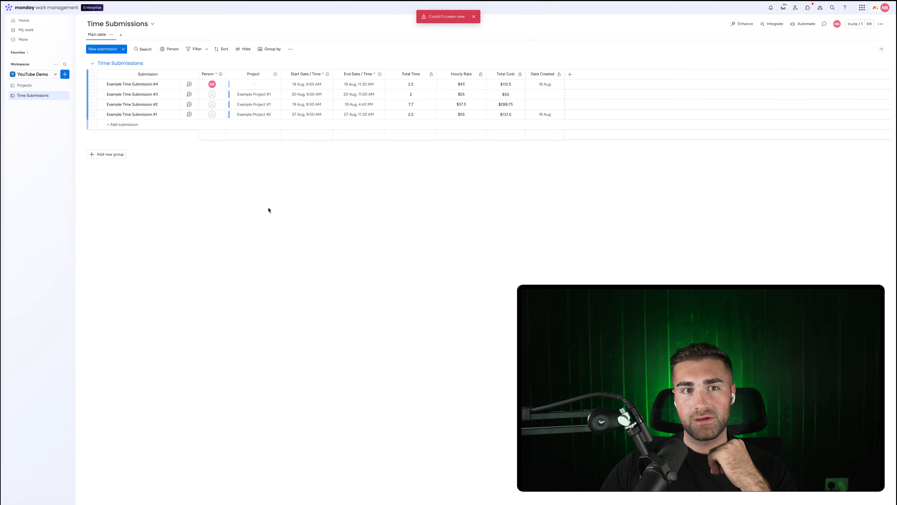
Duplicate the Time Submissions board without its submissions and add a Form view to the duplicate.
click(65, 95)
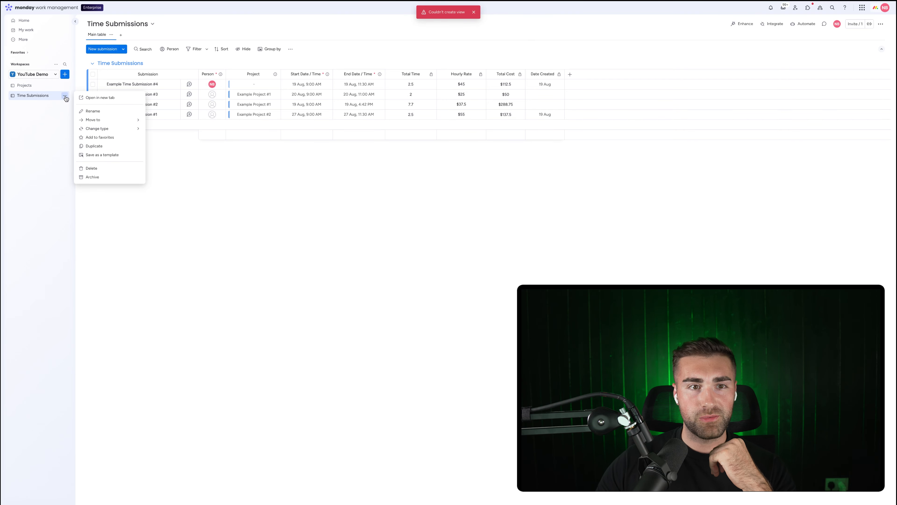
click(110, 147)
click(495, 300)
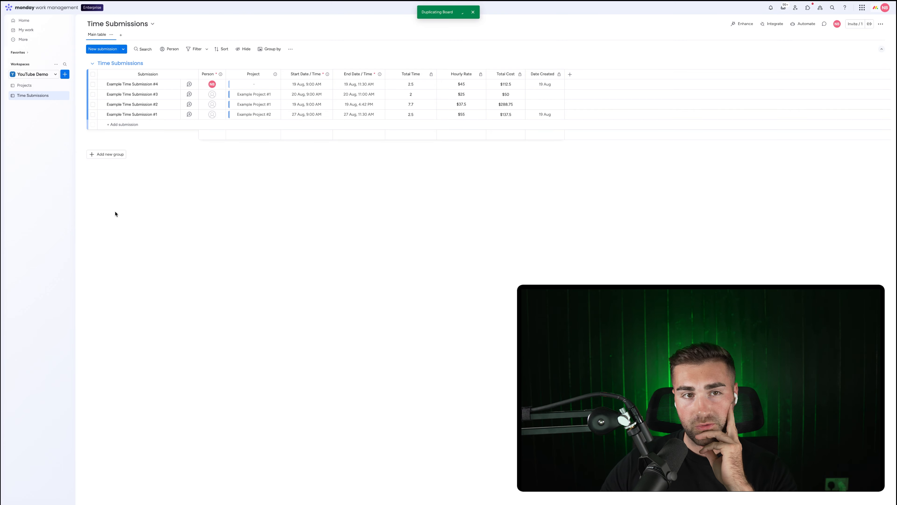
click(121, 35)
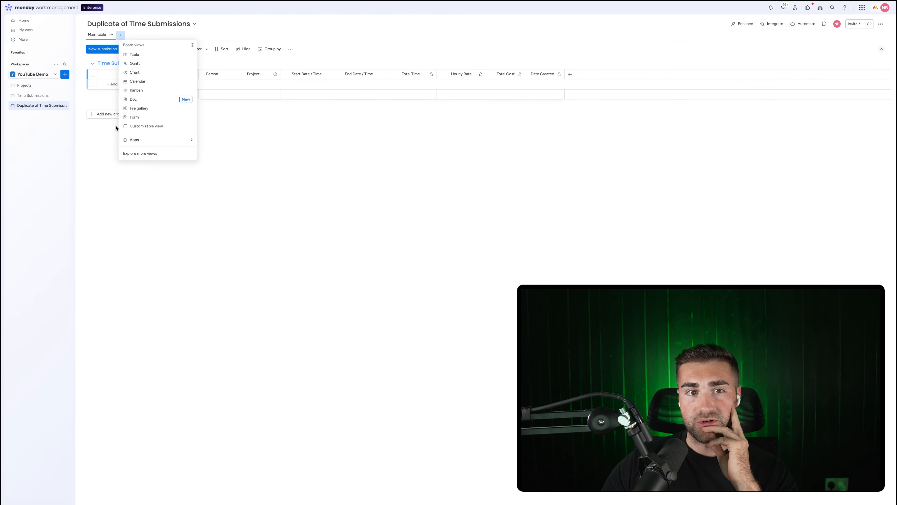
click(140, 118)
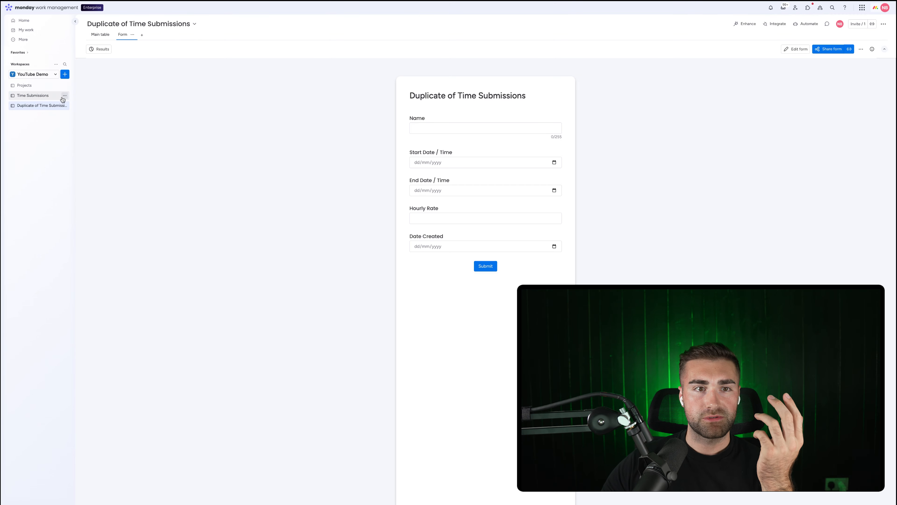
Delete the original Time Submissions board despite its connections to other boards.
click(65, 95)
click(91, 168)
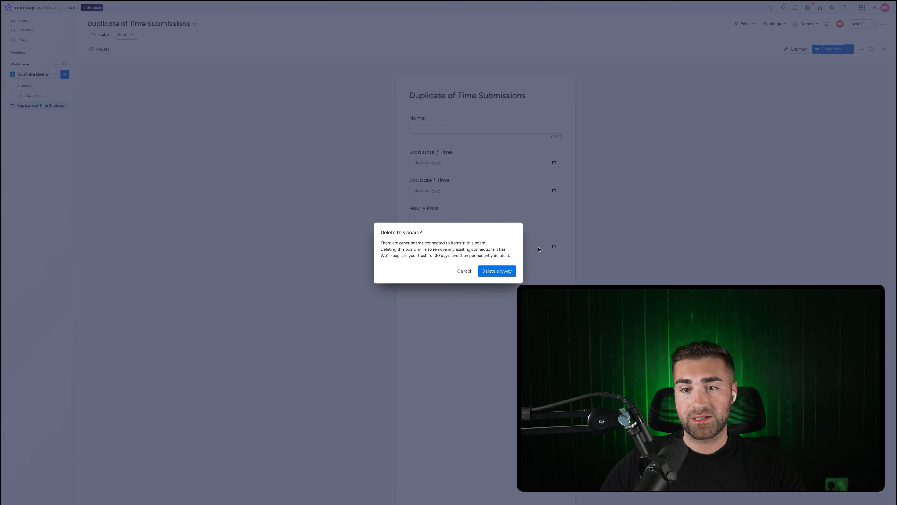
click(497, 271)
Rename the duplicated board as Time Submissions.
click(65, 95)
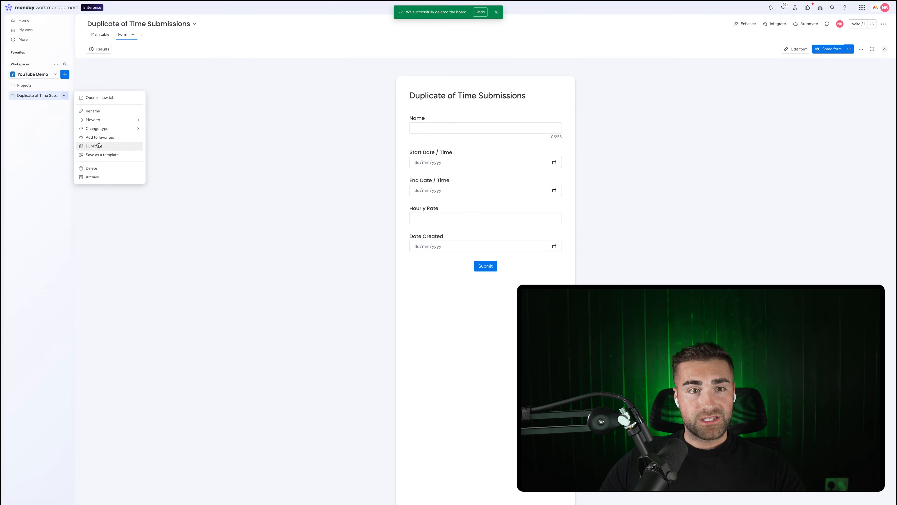
click(92, 111)
click(37, 95)
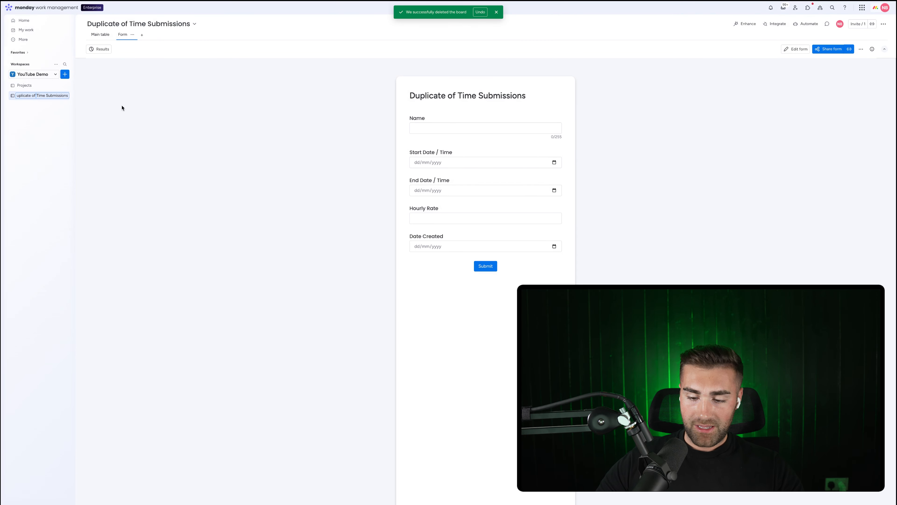
key(BackSpace)
key(BackSpace)
key(BackSpace)
key(BackSpace)
key(BackSpace)
key(BackSpace)
key(BackSpace)
key(BackSpace)
key(BackSpace)
key(BackSpace)
key(BackSpace)
key(Return)
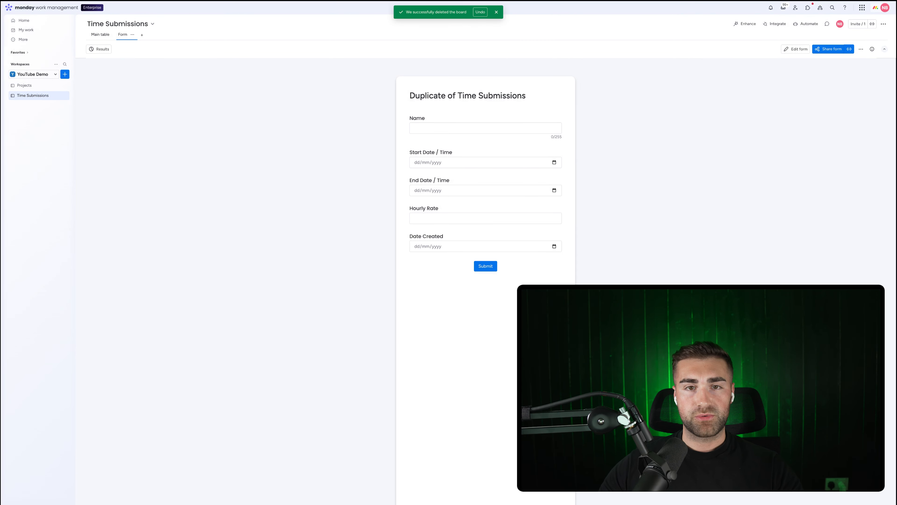
Check the new board's main table and the Time Submissions connection of Example Project #1 on the Projects board.
click(98, 35)
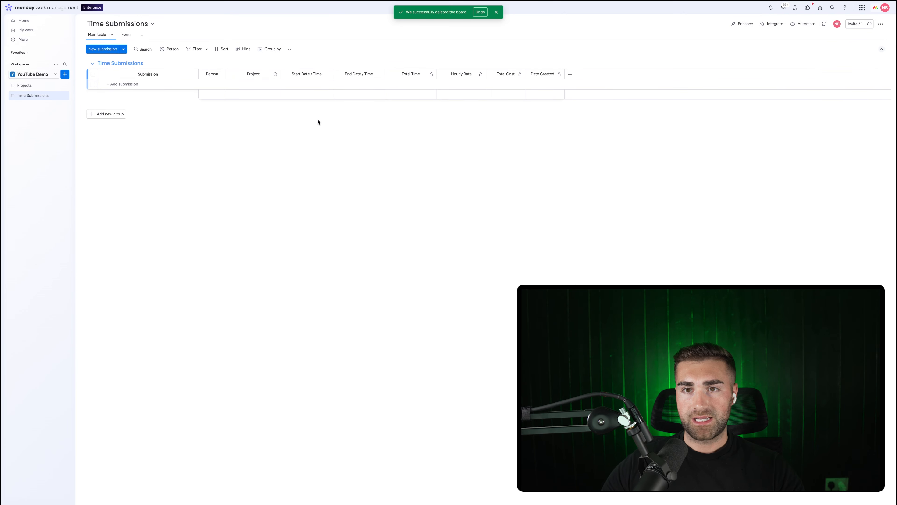
click(39, 85)
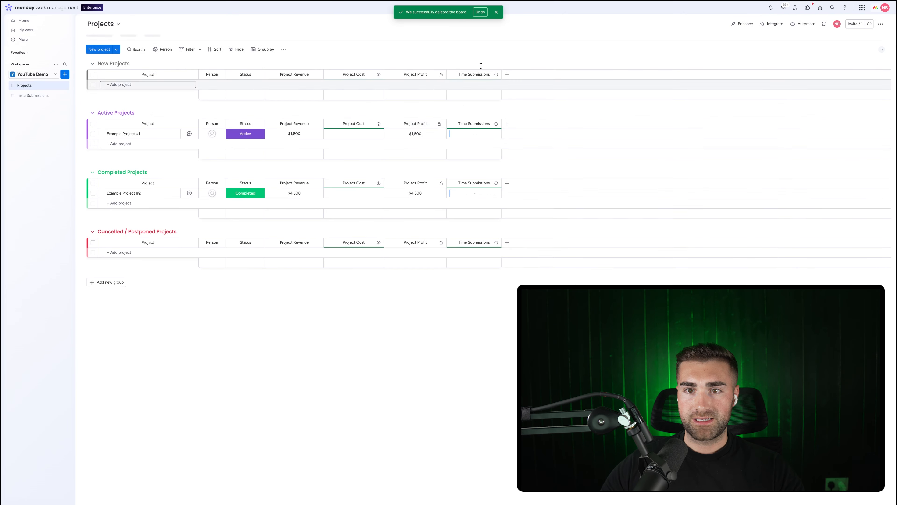
click(455, 134)
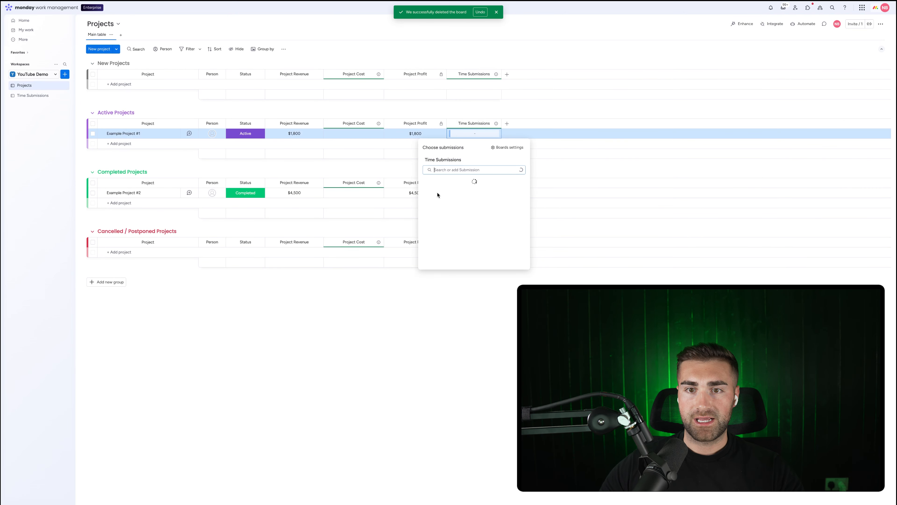
click(449, 342)
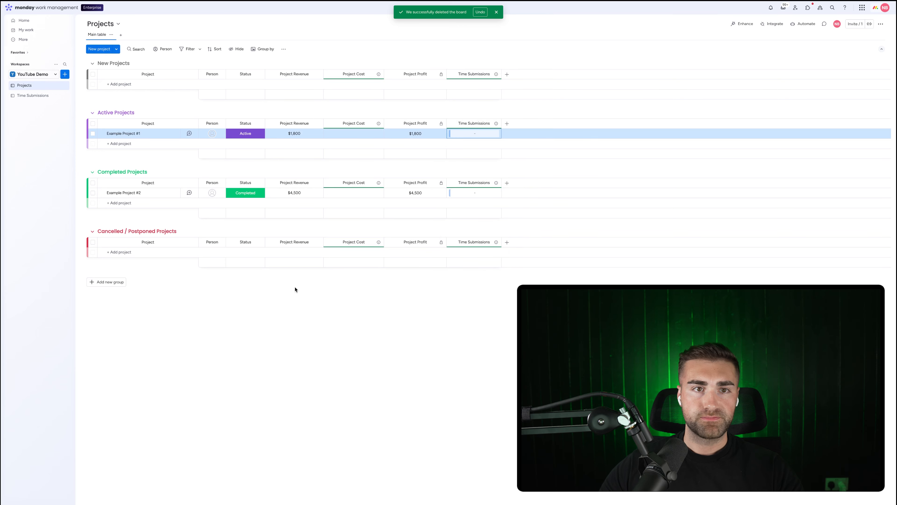
Open the Time Submissions board's form for editing and make the Name question required.
click(32, 95)
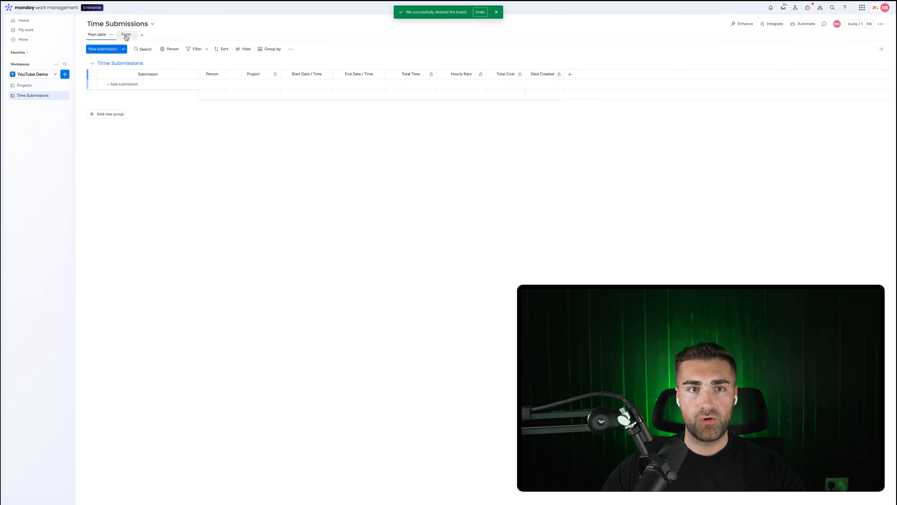
click(124, 35)
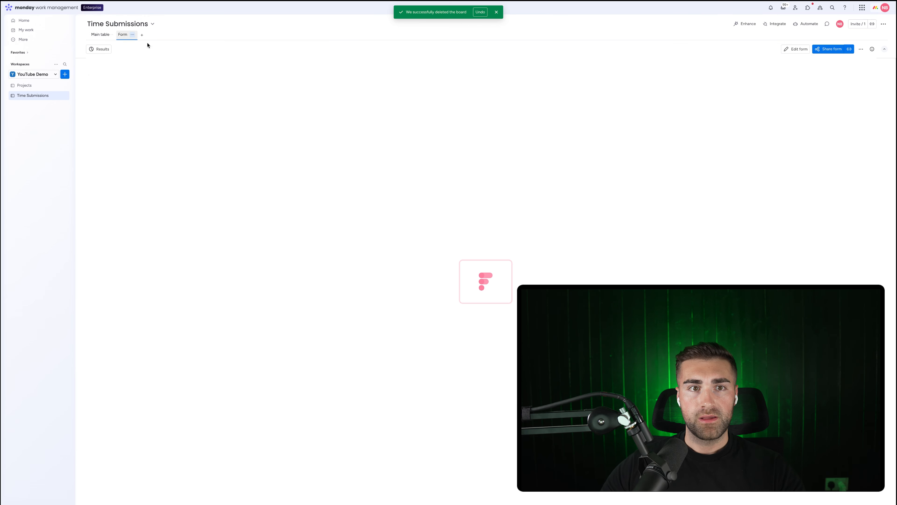
click(797, 50)
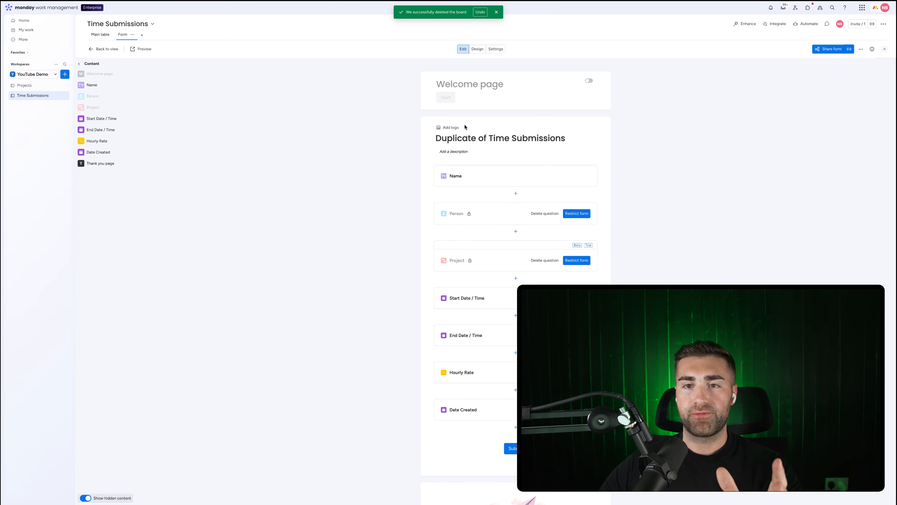
click(464, 182)
scroll(464, 182, down, 3)
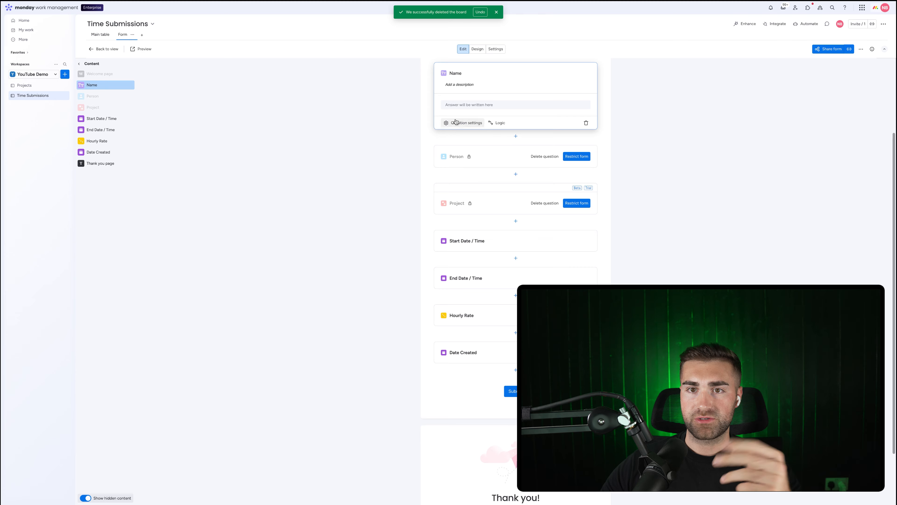
click(464, 124)
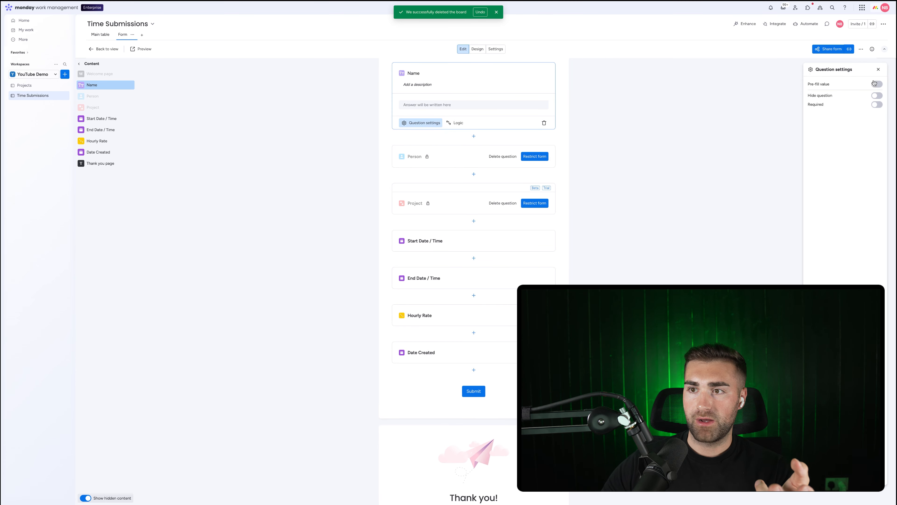
click(876, 104)
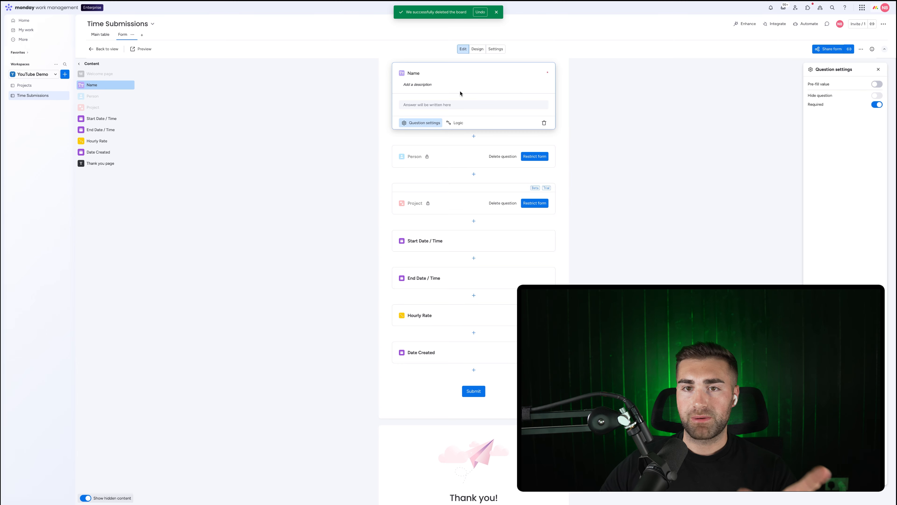
click(646, 107)
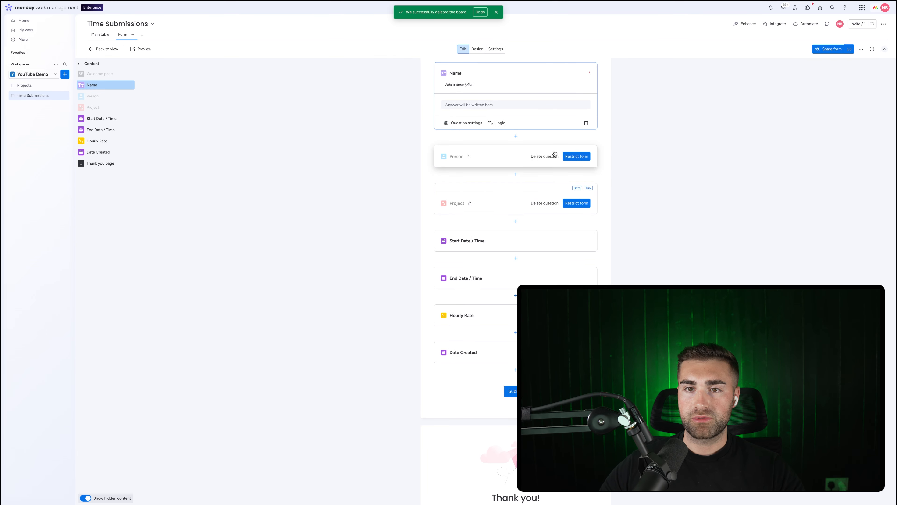
Restrict the form so the Person question can be used, unhide that question and make it required.
click(576, 158)
click(565, 158)
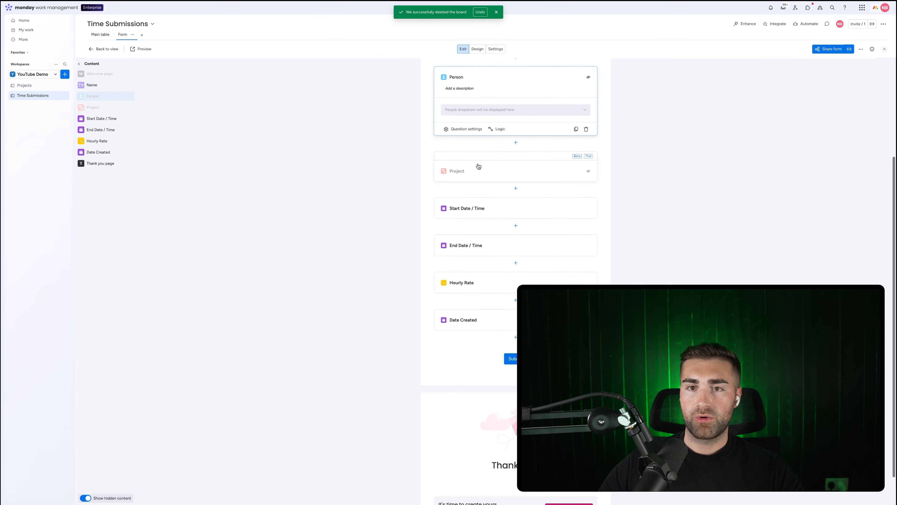
click(456, 124)
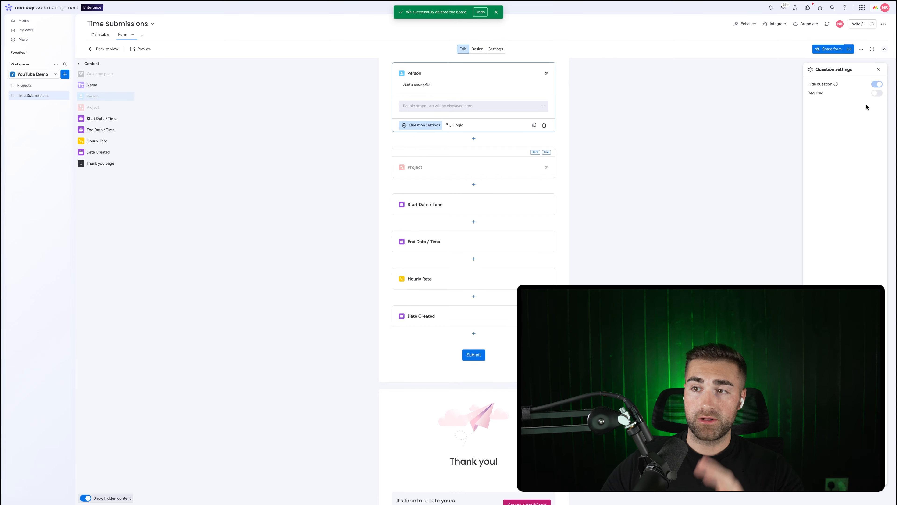
click(878, 84)
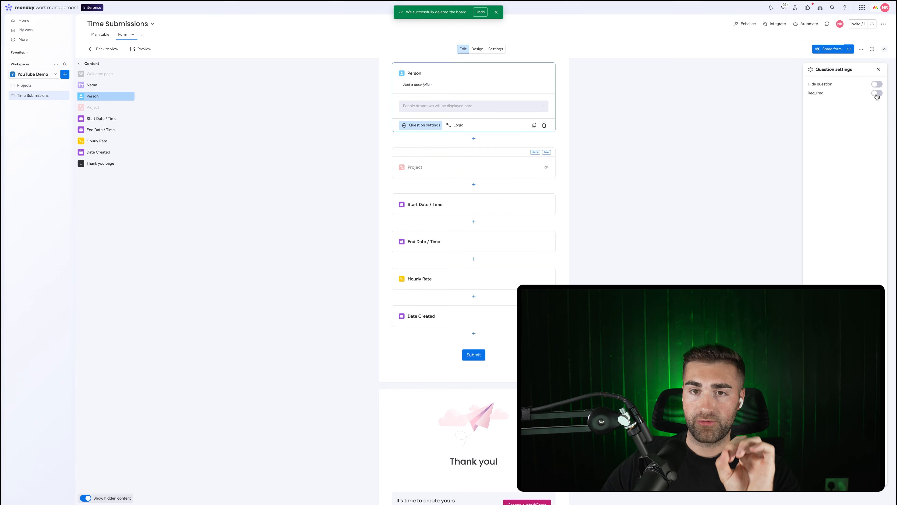
click(877, 93)
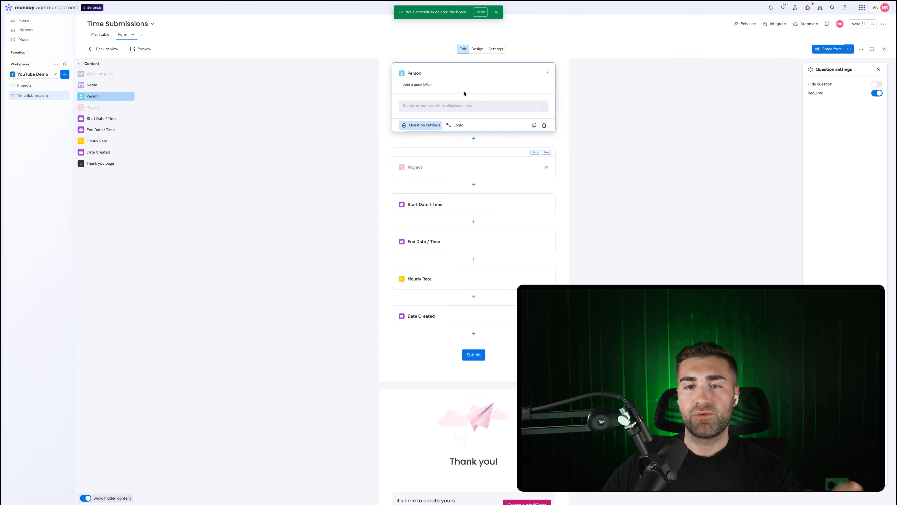
Unhide the Project question and make both the Project and Start Date / Time questions required.
scroll(473, 127, up, 2)
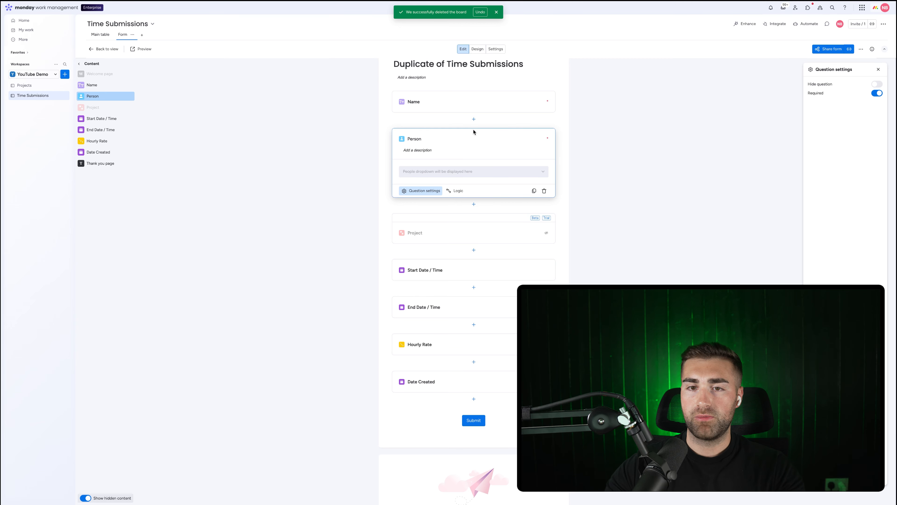
click(434, 228)
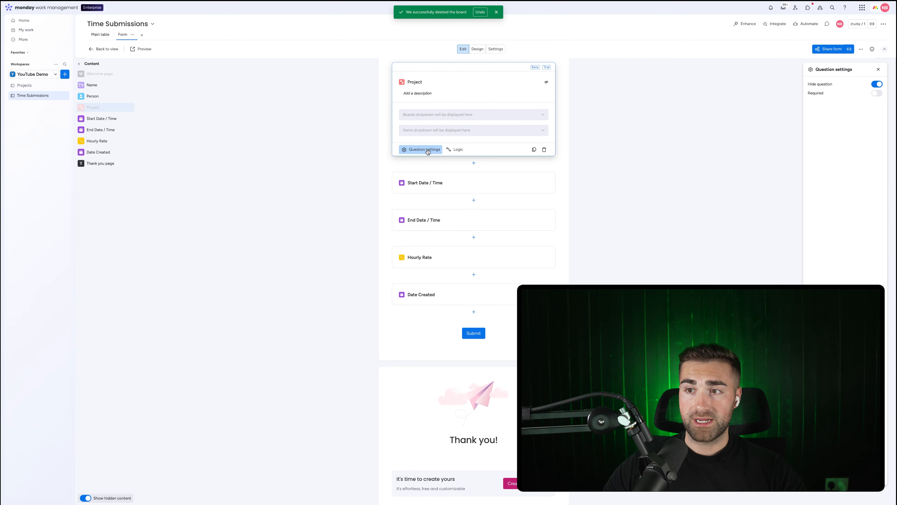
click(877, 93)
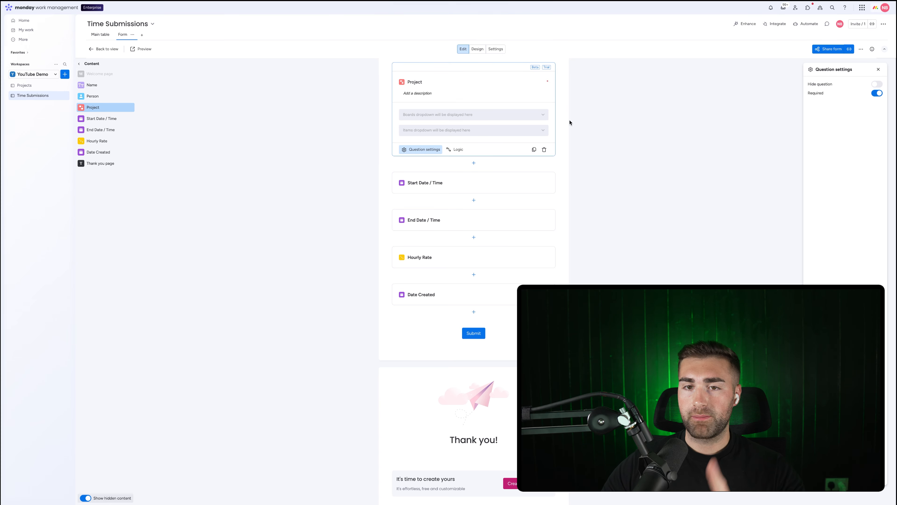
click(446, 184)
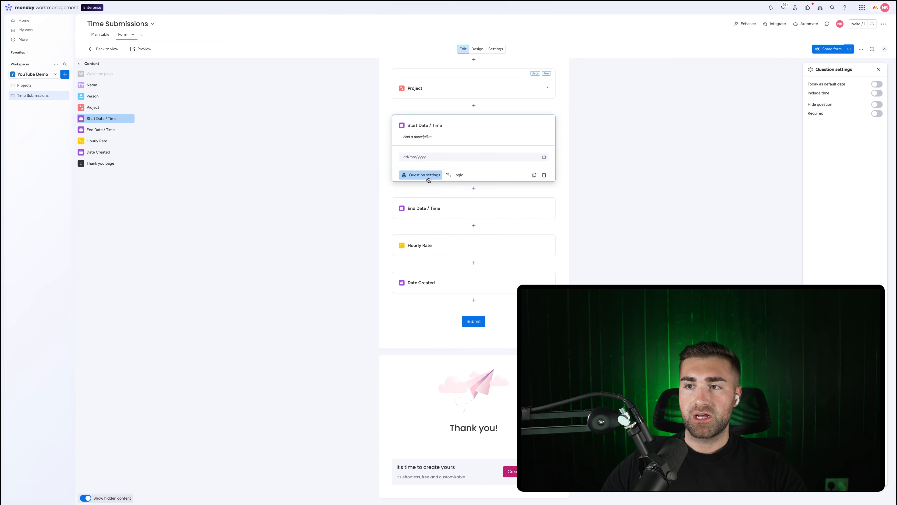
click(877, 114)
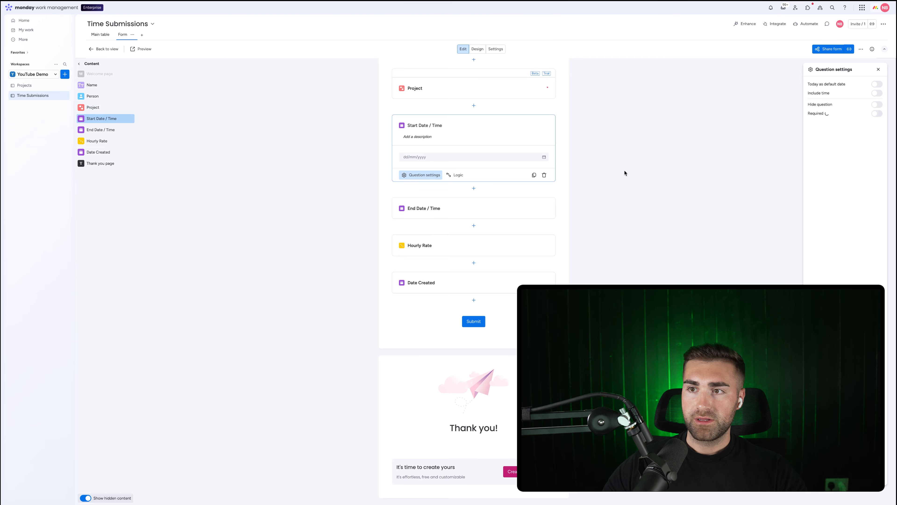
Include time in both the Start Date / Time and End Date / Time questions, and make End Date / Time required.
click(876, 93)
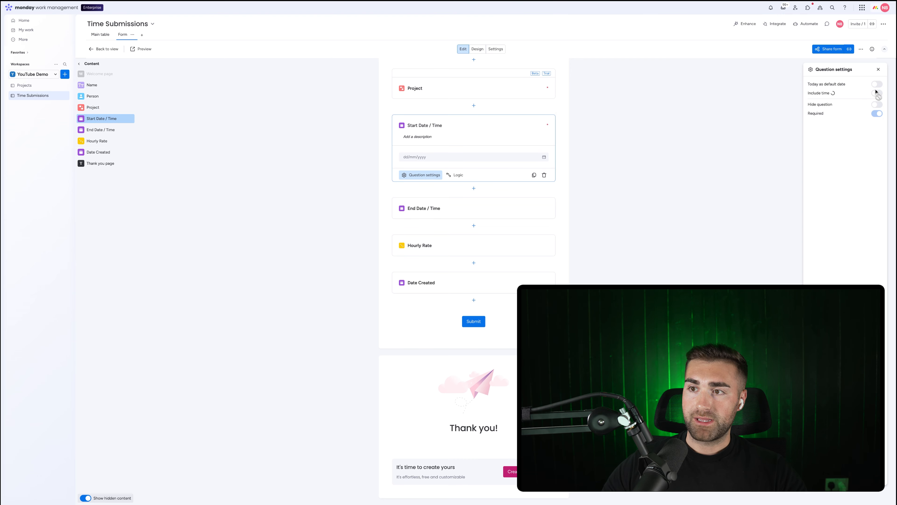
click(431, 216)
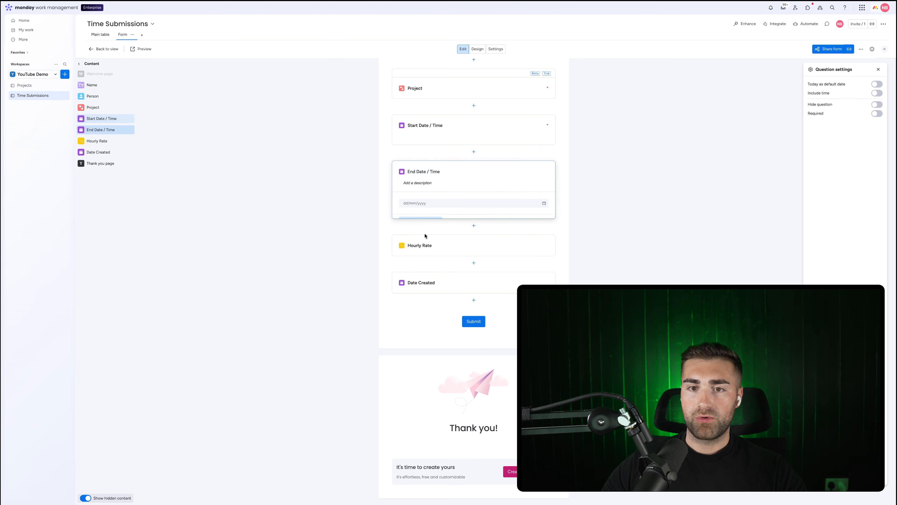
click(875, 116)
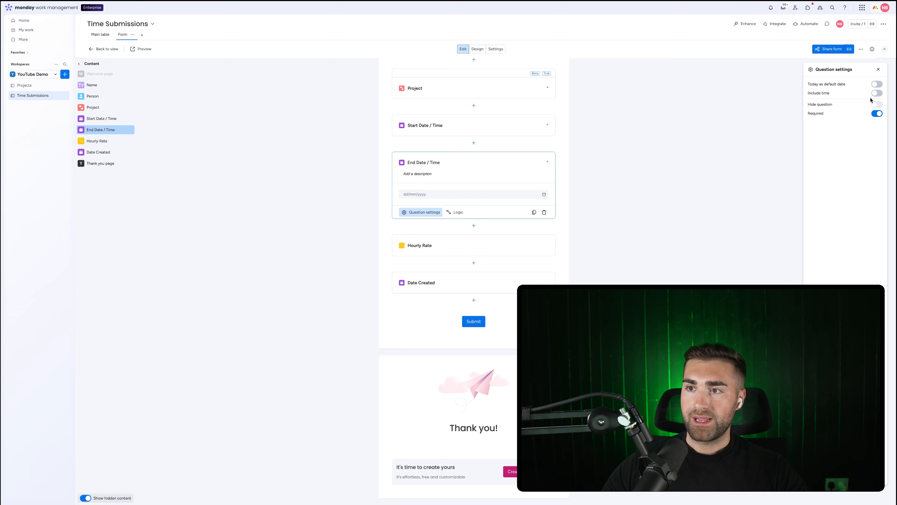
click(876, 93)
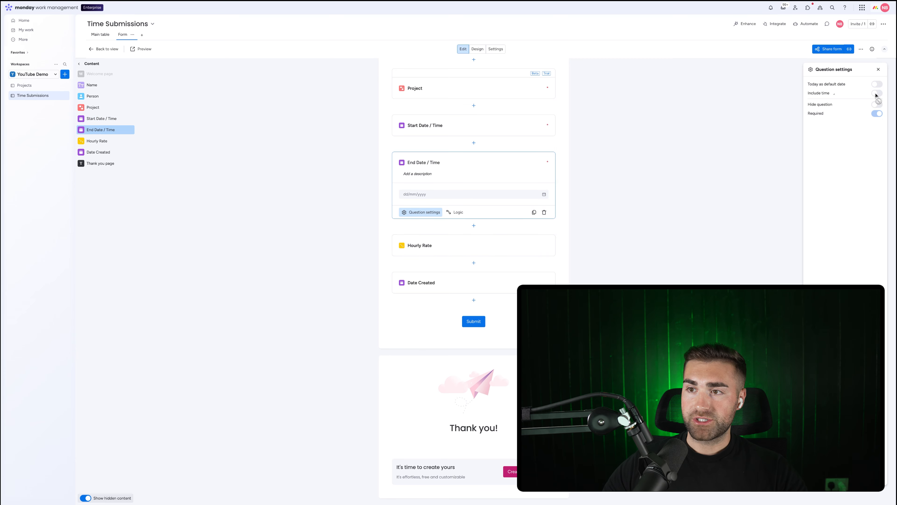
Hide the Hourly Rate and Date Created questions and turn off the display of hidden content in the form editor.
click(463, 248)
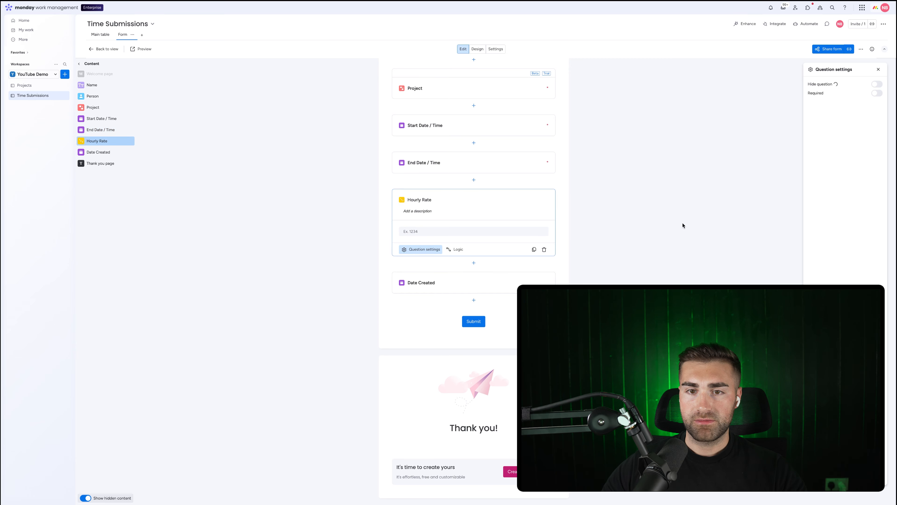
click(429, 298)
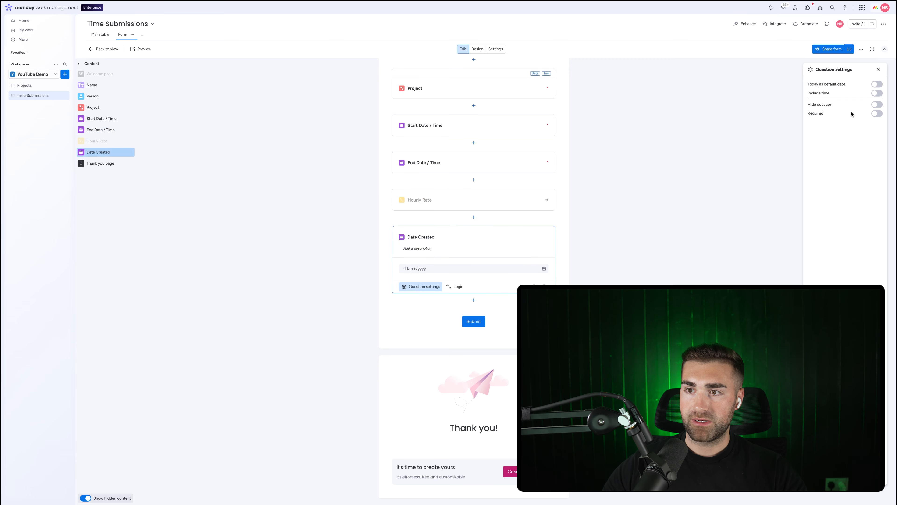
click(876, 105)
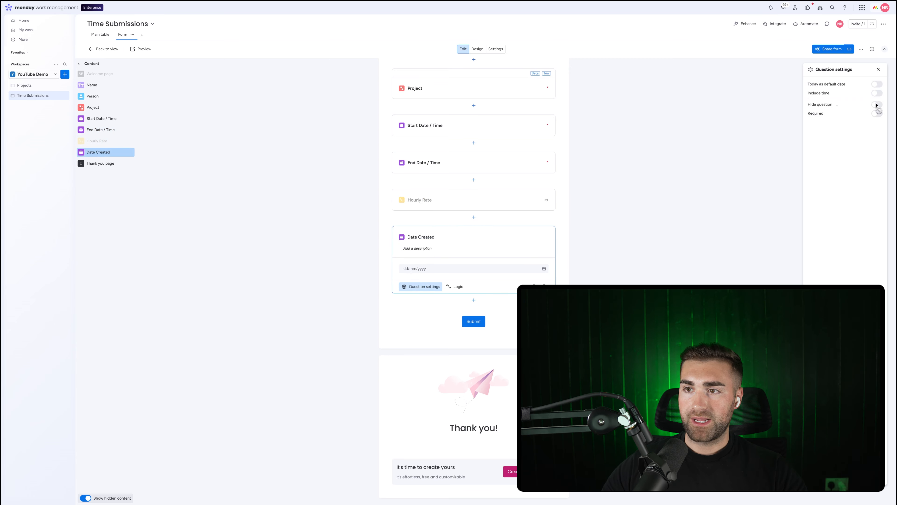
scroll(530, 212, up, 5)
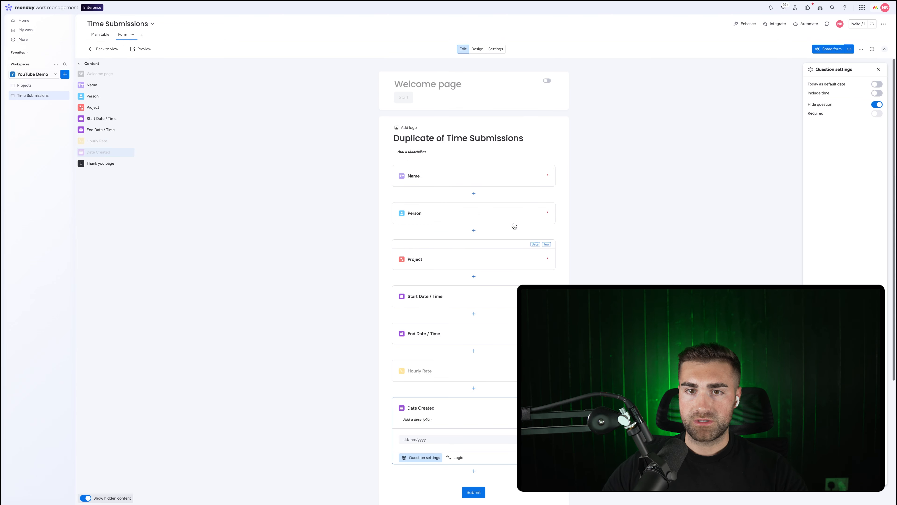
click(85, 498)
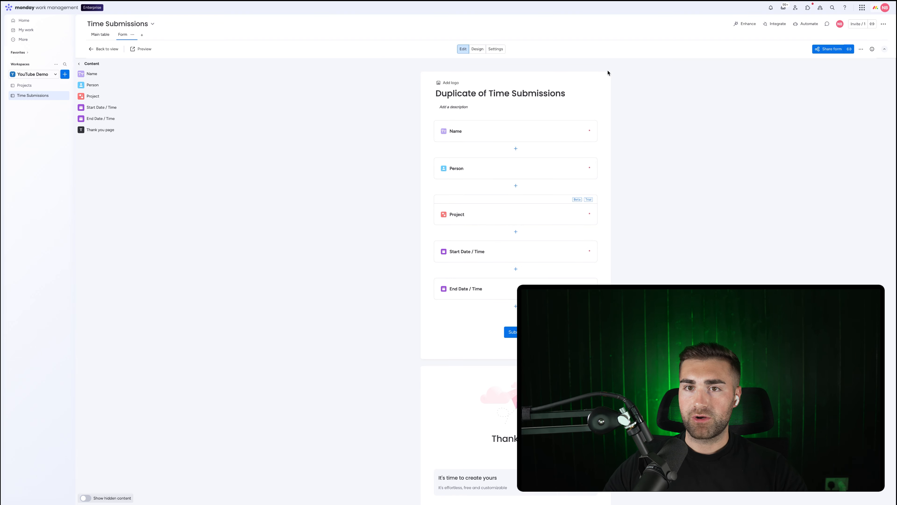
Check the form's design view and retitle the form as "Time Submission Form".
click(477, 50)
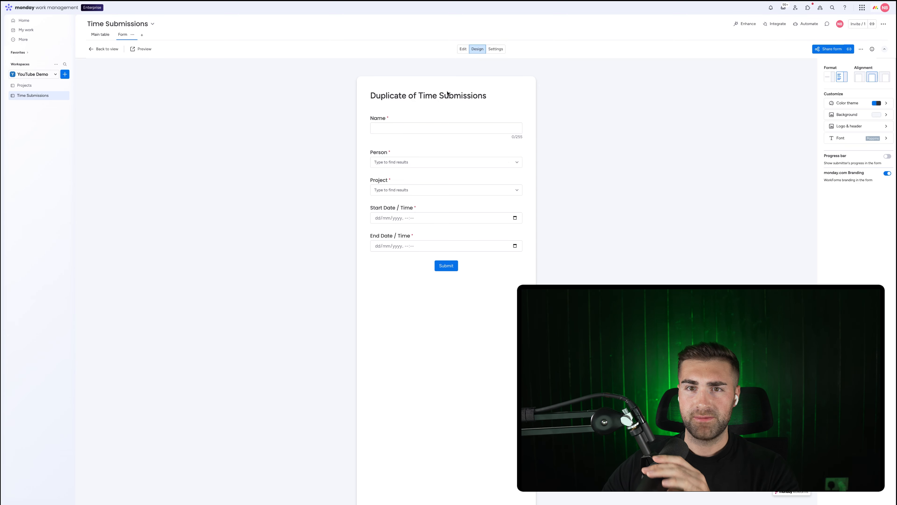
click(465, 49)
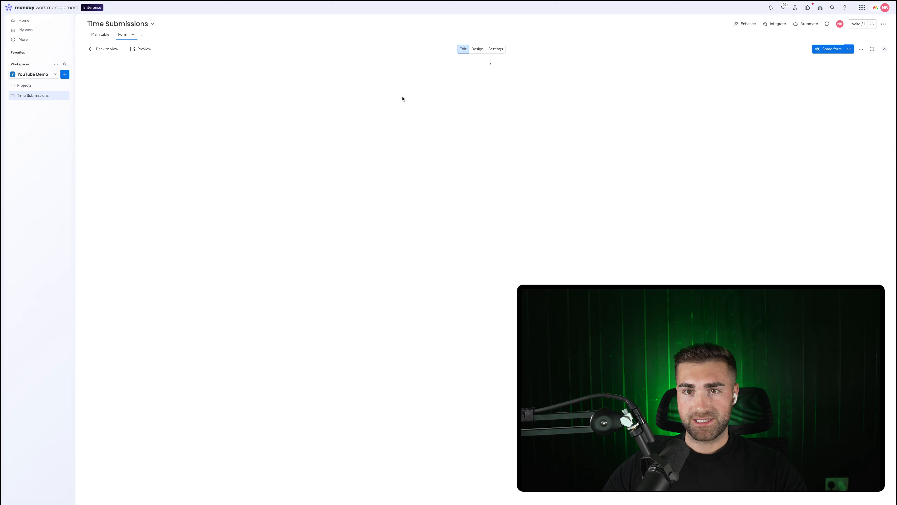
click(487, 93)
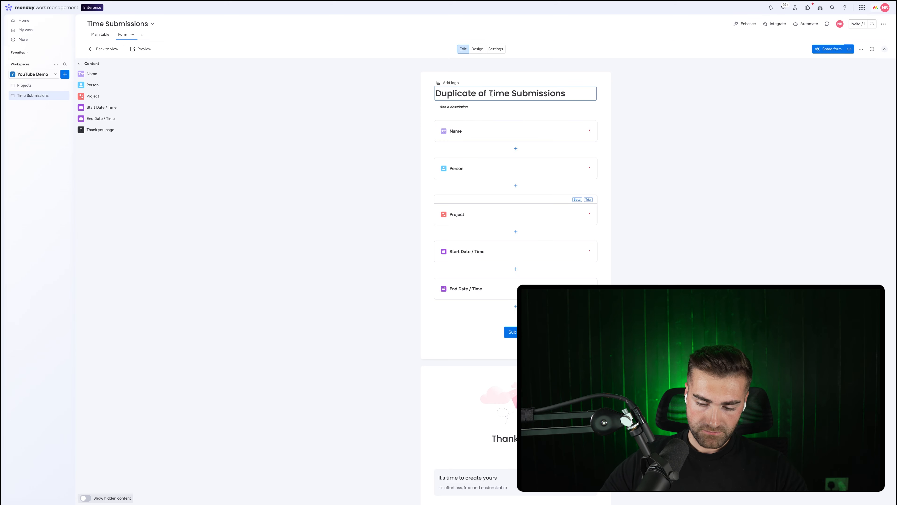
key(ctrl+BackSpace)
key(ctrl+BackSpace)
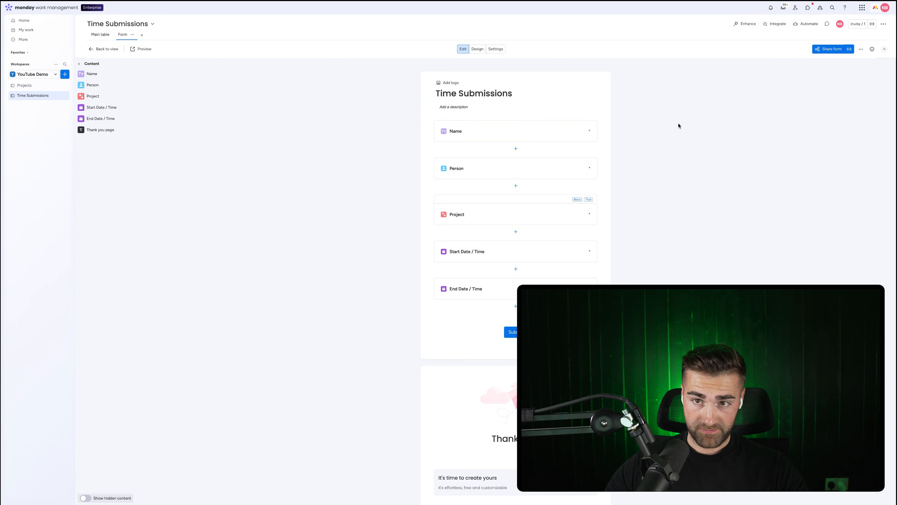
click(538, 95)
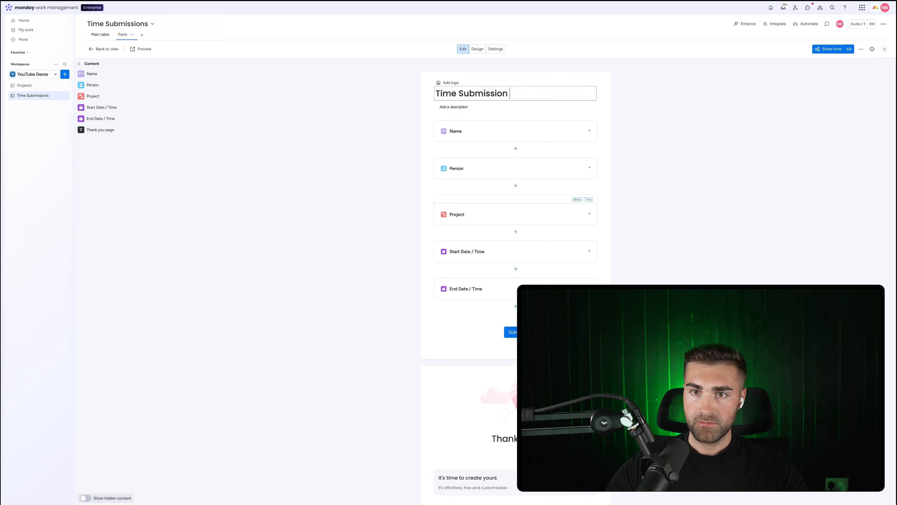
text(Form)
click(741, 136)
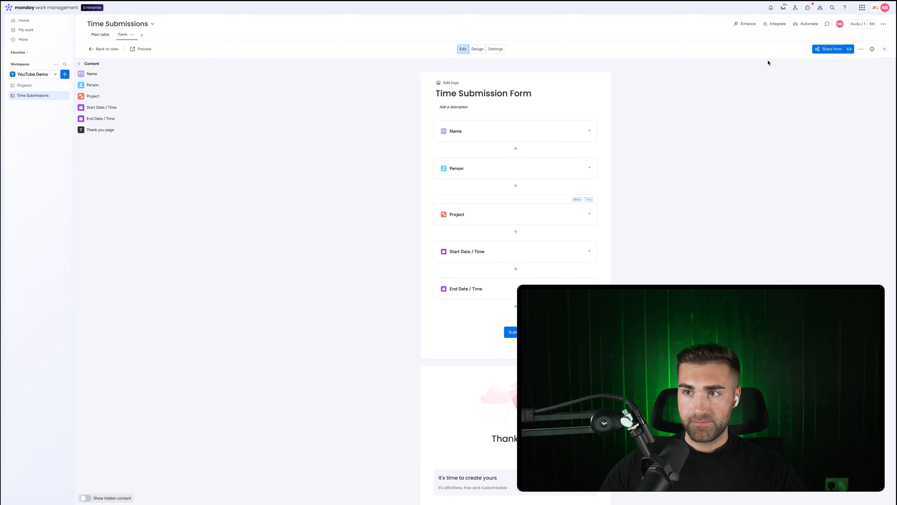
Copy the form's share link from its sharing options.
click(832, 51)
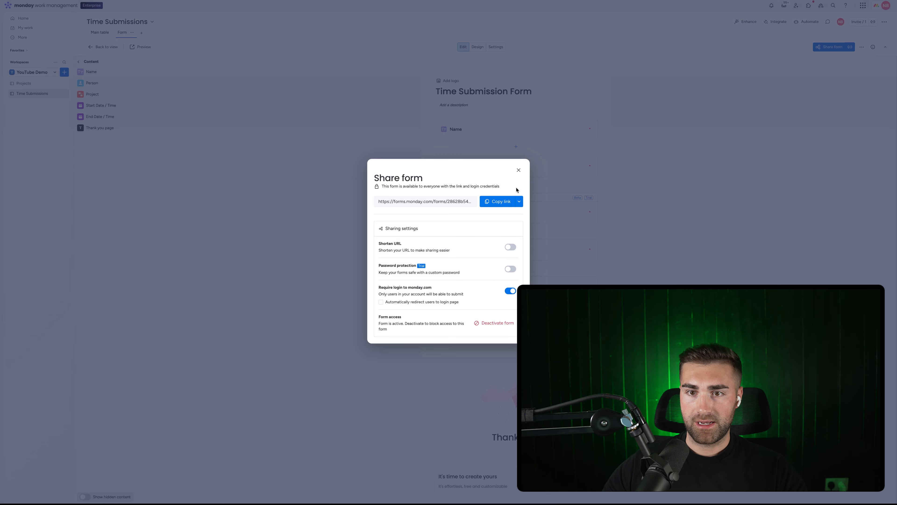
click(520, 201)
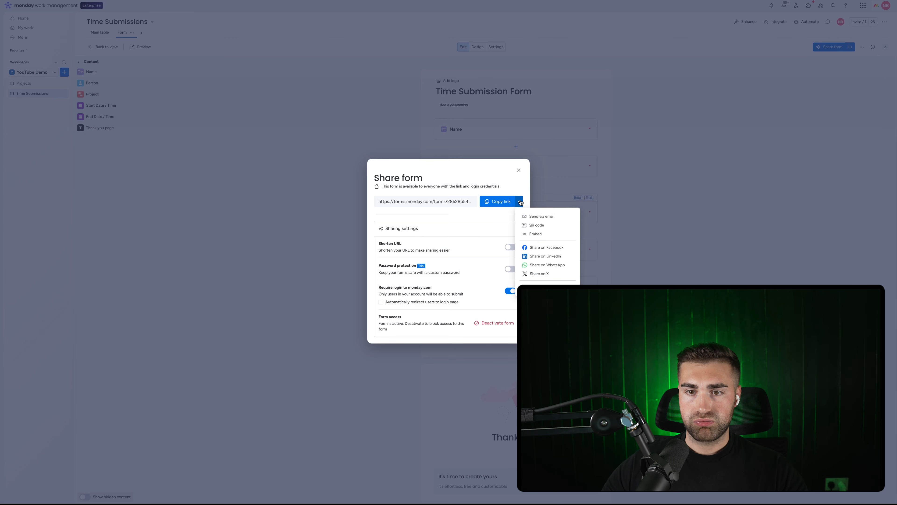
click(498, 201)
key(Escape)
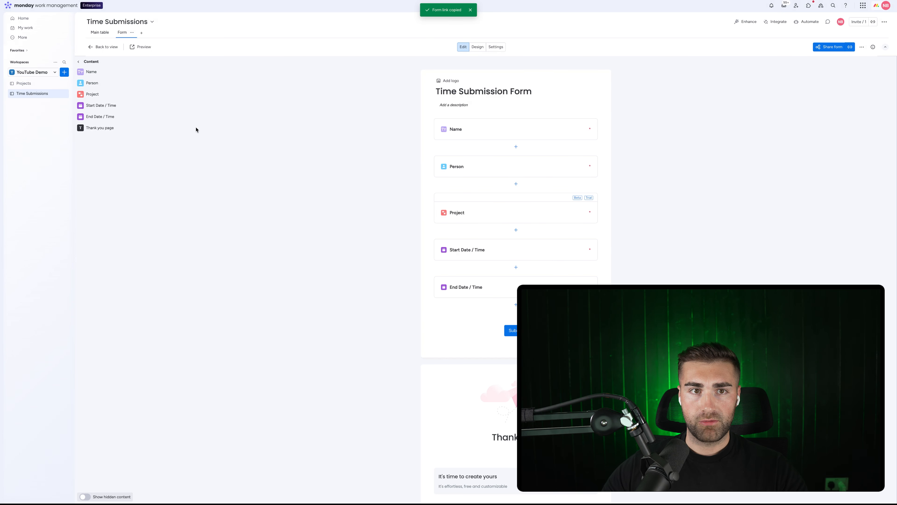
Preview the form, enter "Example Time Submission #1" as the name and choose the submitter as the person.
click(140, 47)
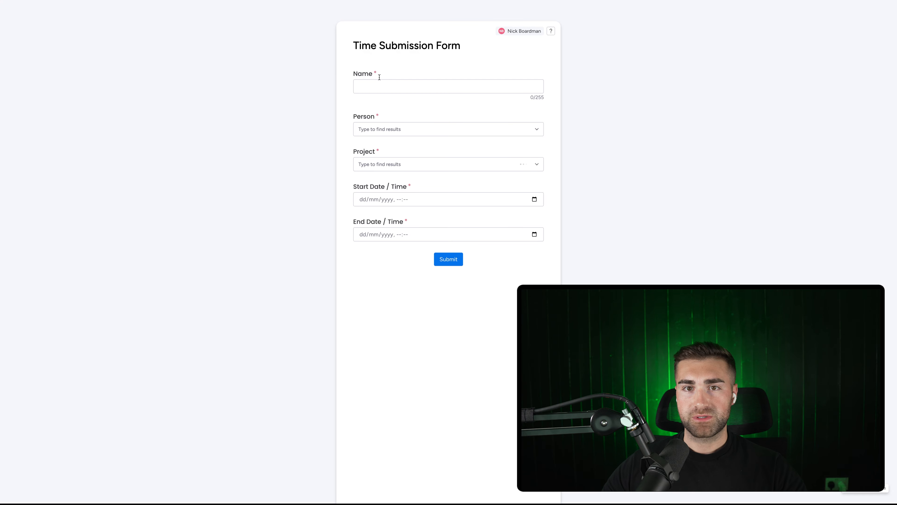
click(388, 88)
text(Example Time Submission #1)
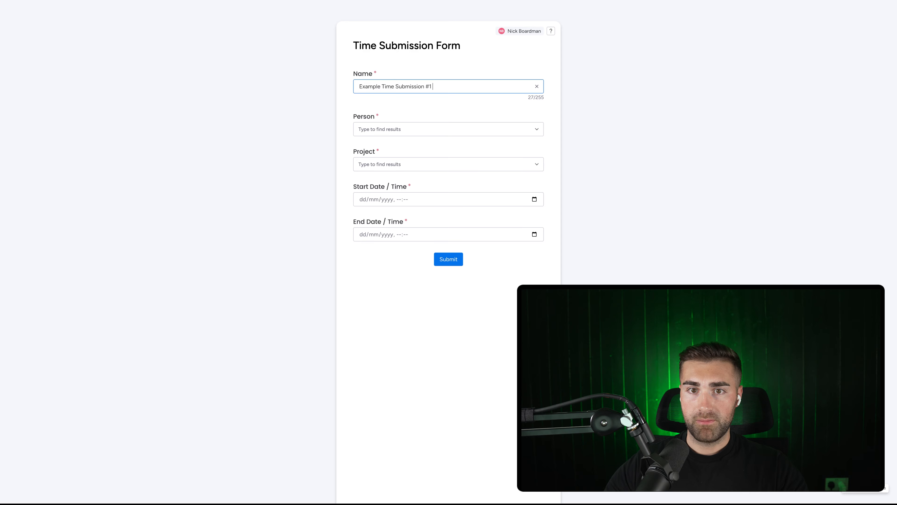
key(BackSpace)
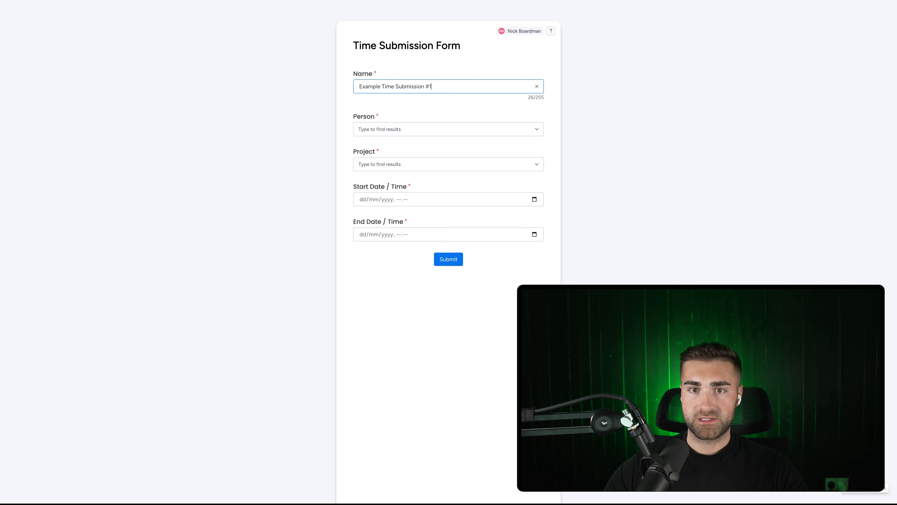
click(396, 128)
click(395, 146)
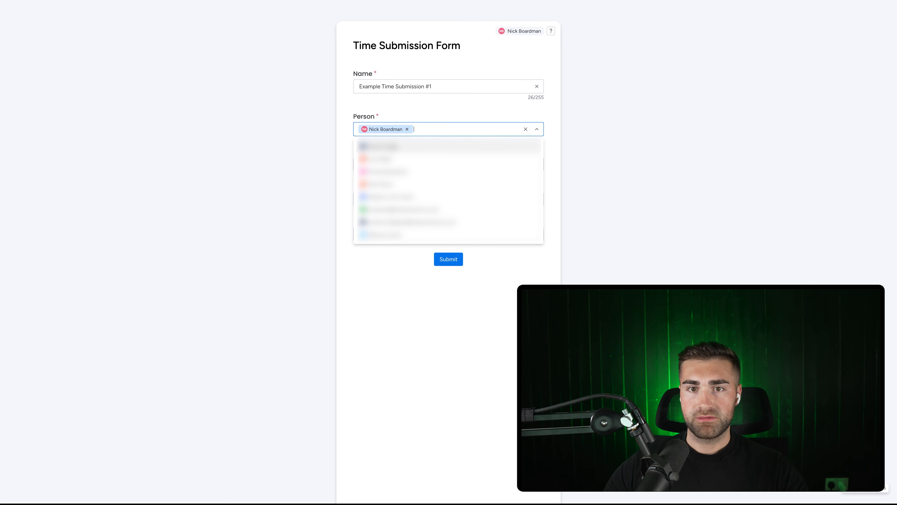
click(396, 108)
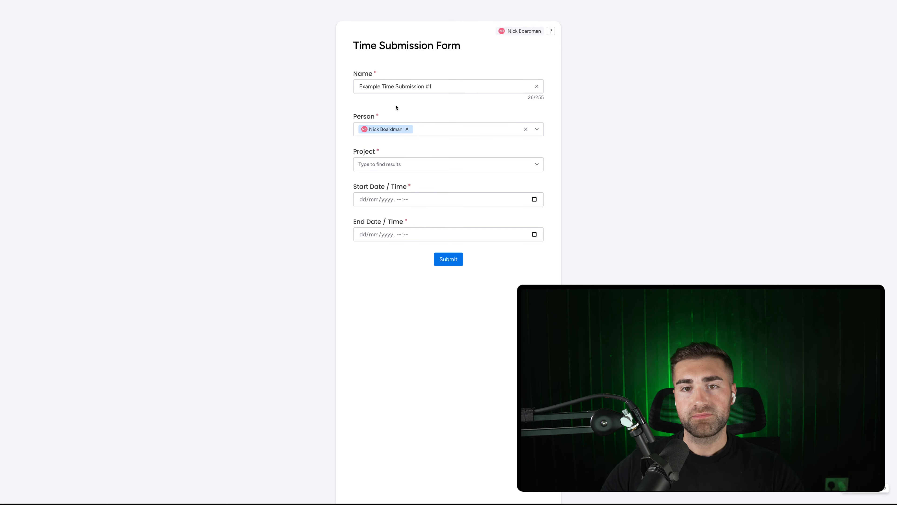
Try selecting both Example Project #1 and Example Project #2 in the Project question, and clear the selection.
click(411, 169)
click(401, 182)
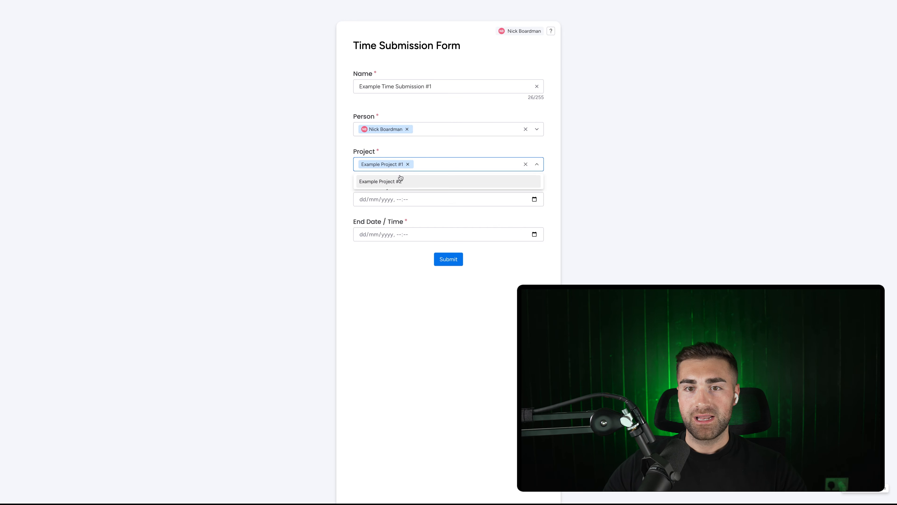
click(421, 181)
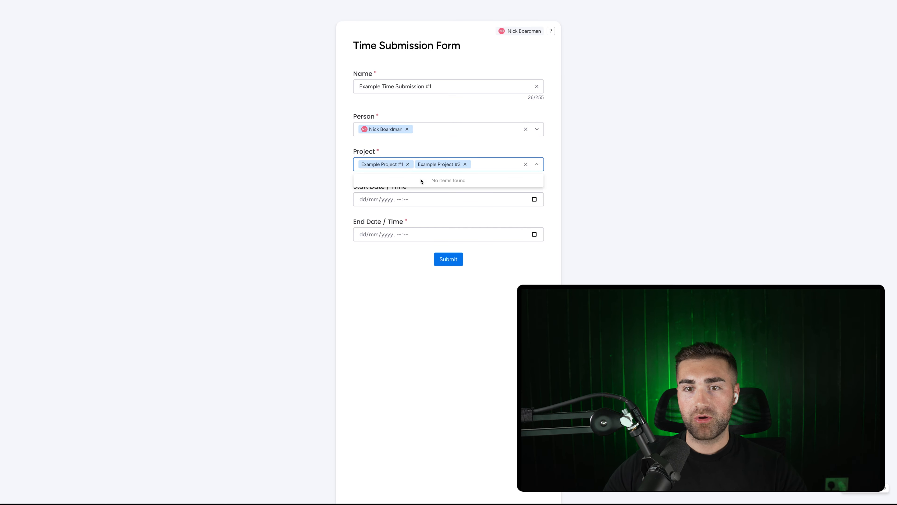
click(525, 164)
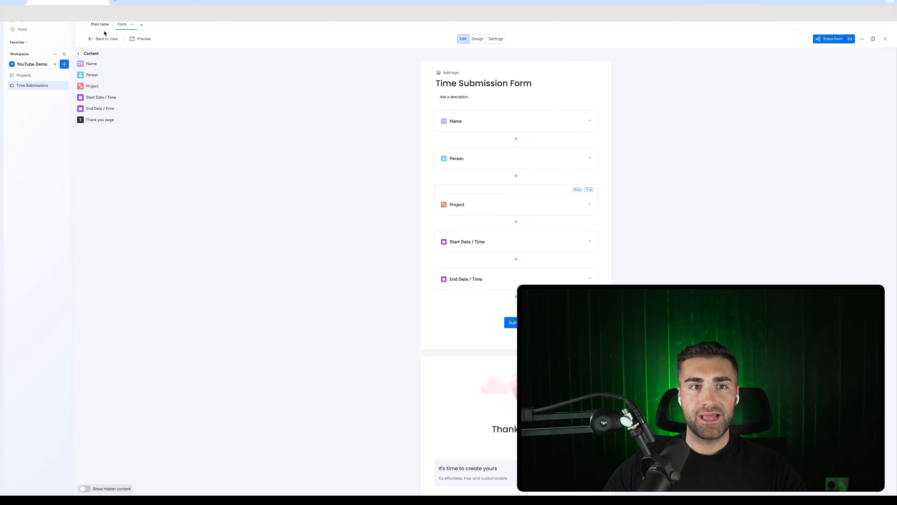
Disable linking to multiple items in the connect boards settings of the Project column on the Time Submissions main table.
click(100, 32)
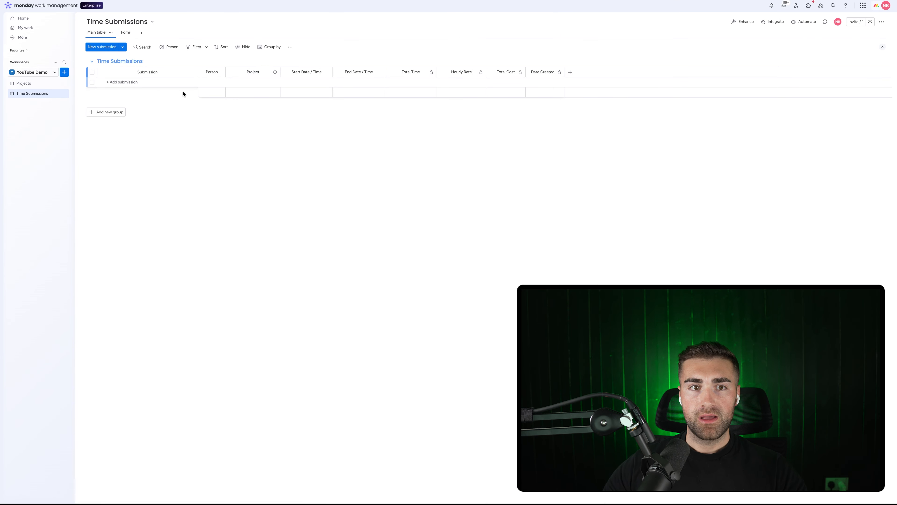
click(275, 73)
mouse_move(325, 76)
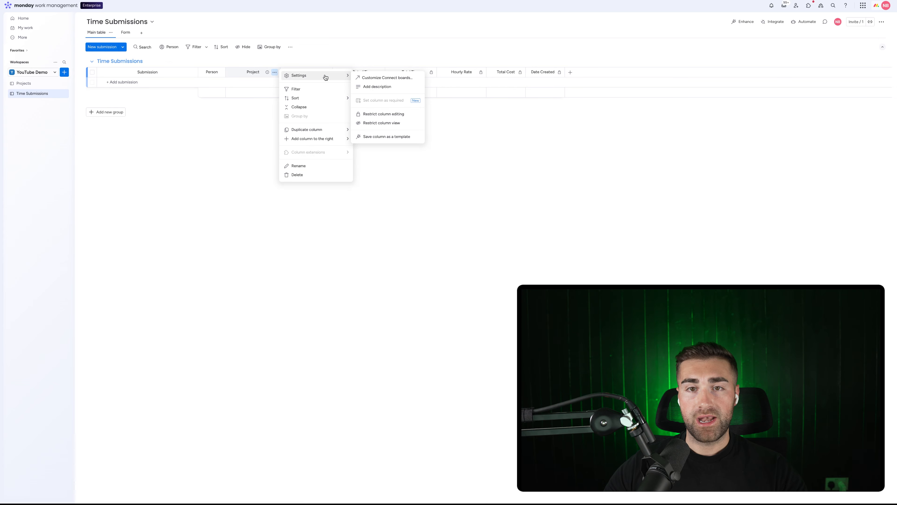
click(369, 82)
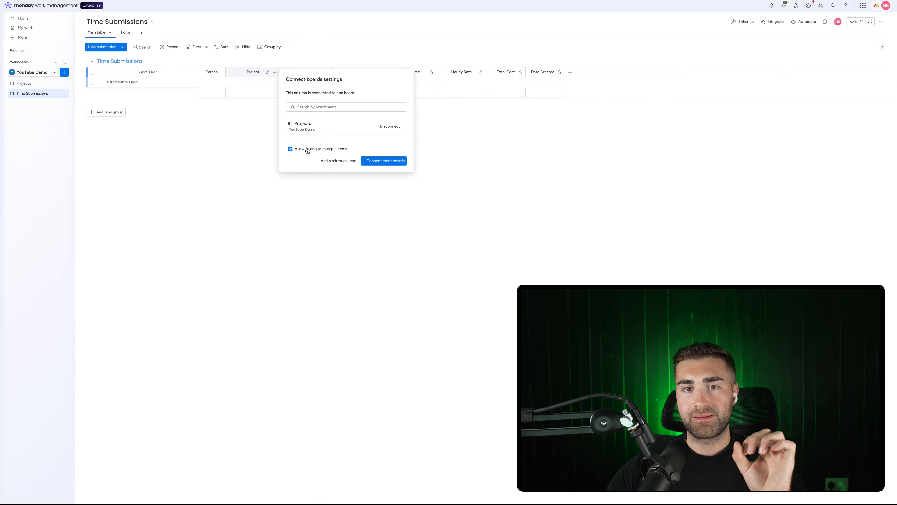
click(445, 169)
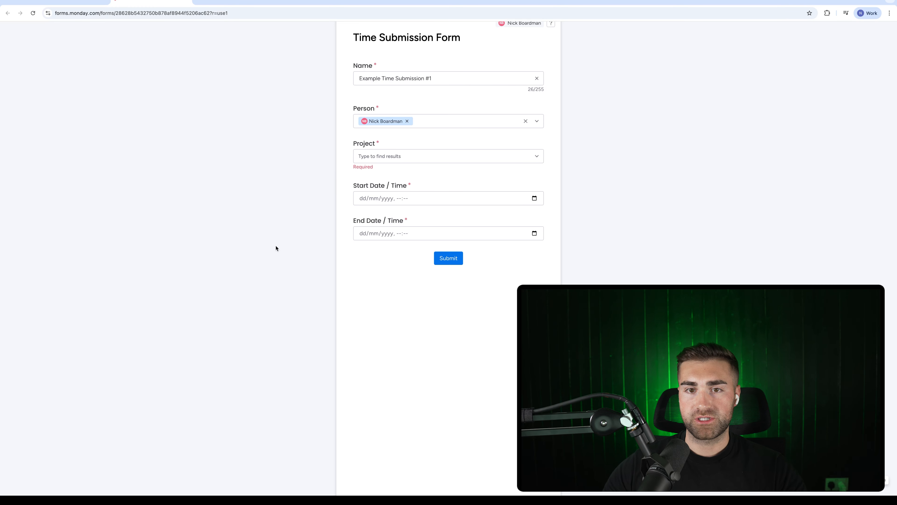
Reload the previewed form with its saved answers and select Example Project #1 in the Project question.
key(F11)
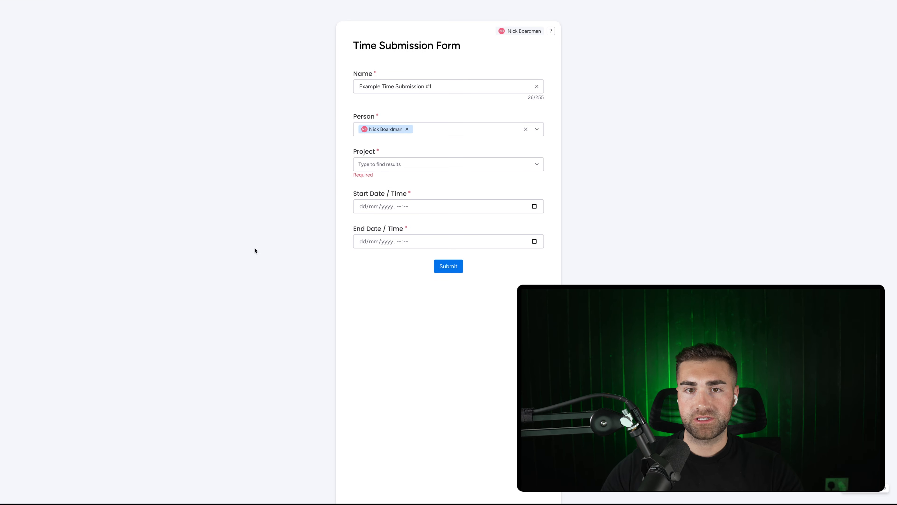
key(super+r)
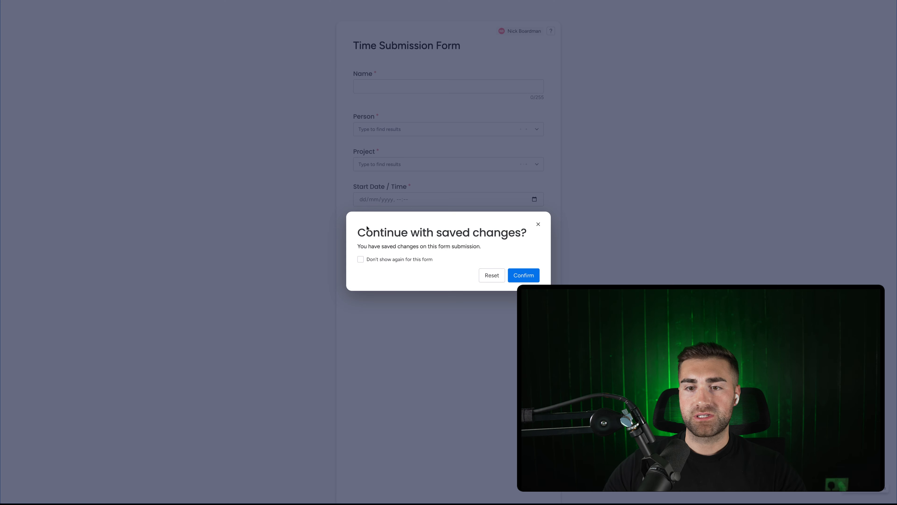
click(516, 277)
click(385, 161)
click(386, 194)
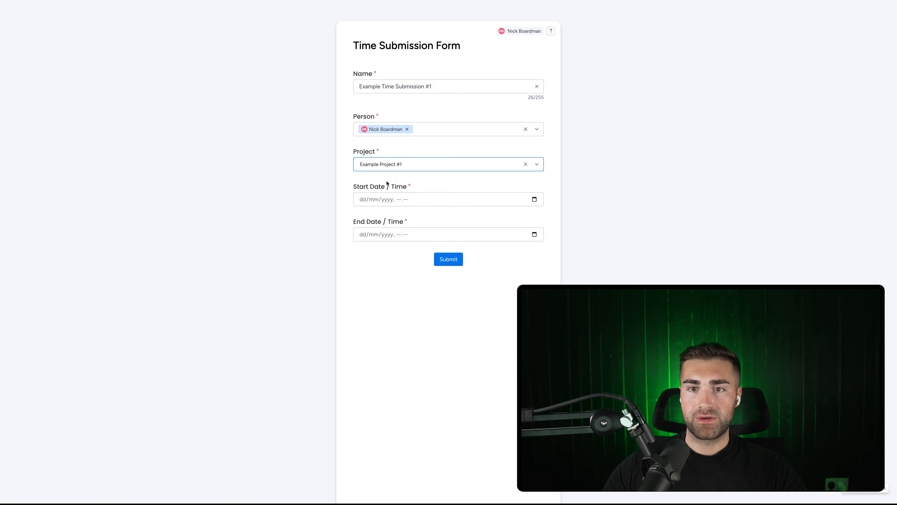
Test the single-project limit by switching the Project answer to Example Project #2 and back to Example Project #1.
click(410, 169)
click(393, 190)
click(394, 169)
click(389, 181)
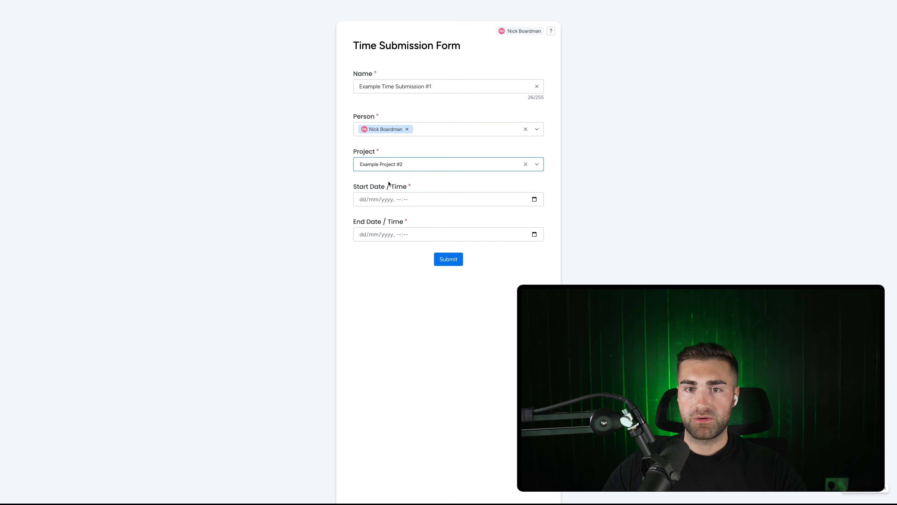
click(393, 160)
click(386, 180)
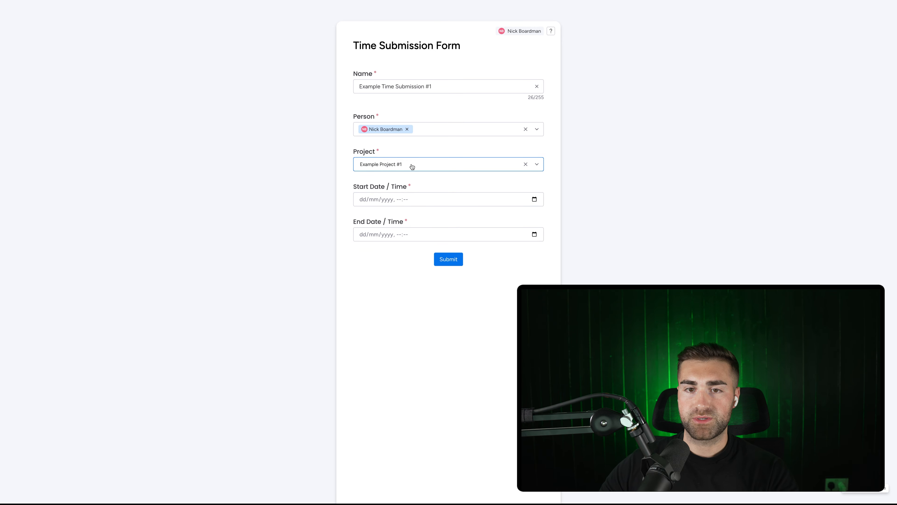
Submit Example Time Submission #1 running 19 August 10:51 AM to 12:51 PM, and link it to Example Project #1 on the board.
click(373, 199)
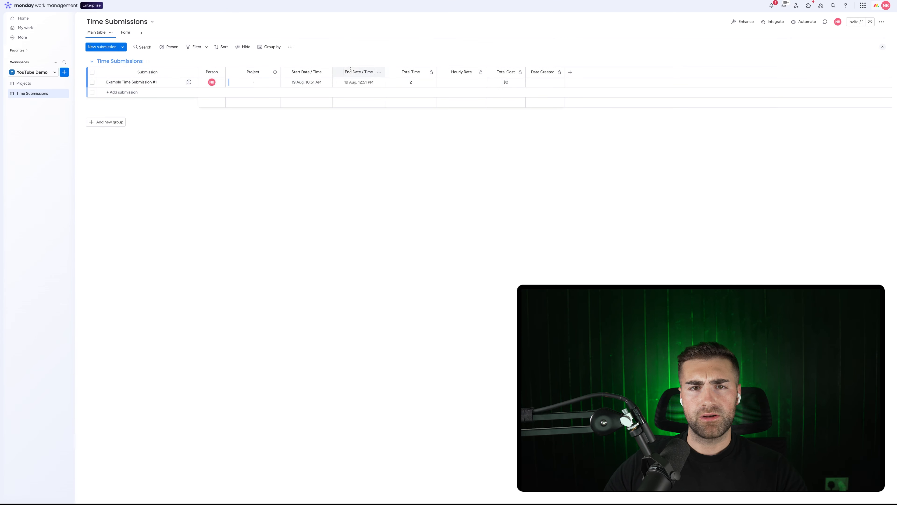
key(super+r)
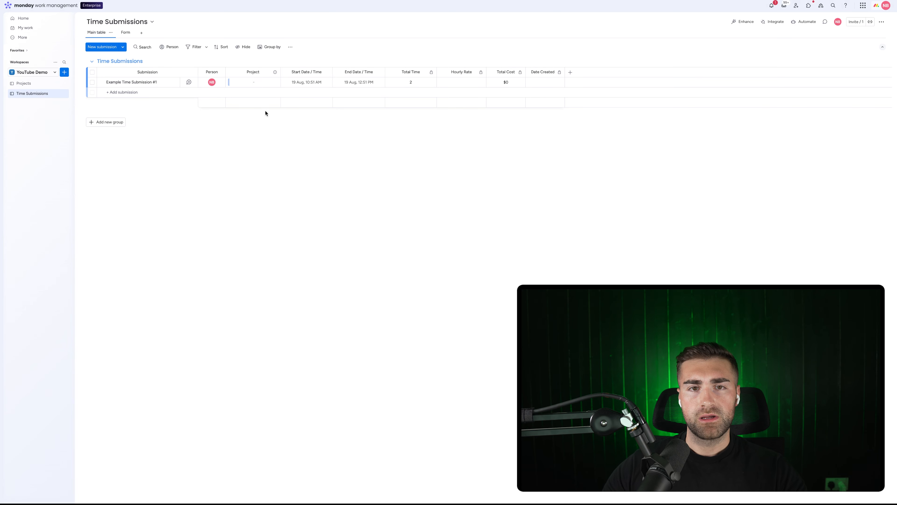
click(229, 84)
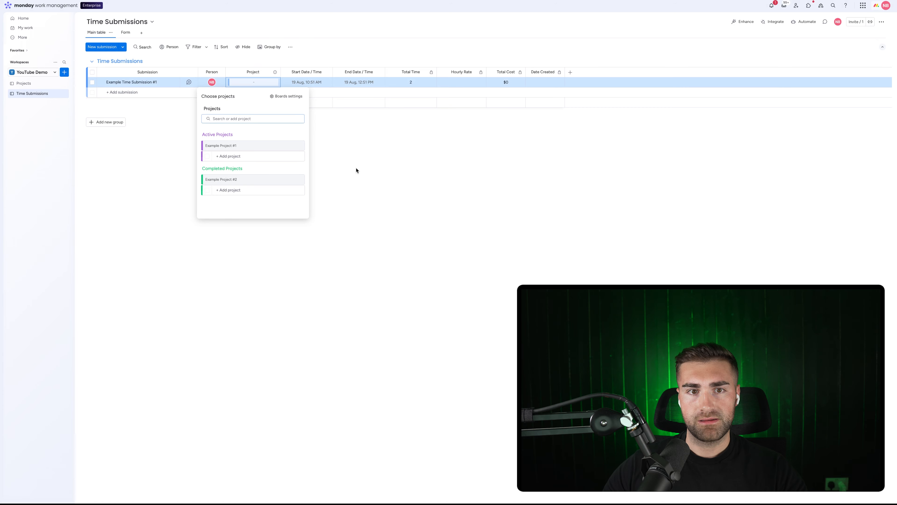
click(231, 145)
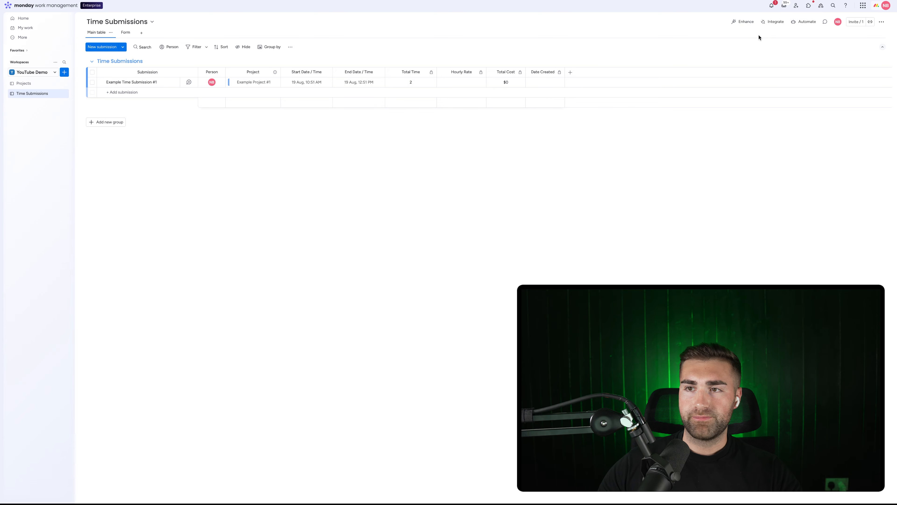
Start a new custom automation on the Time Submissions board with the trigger "When an item is created".
click(802, 22)
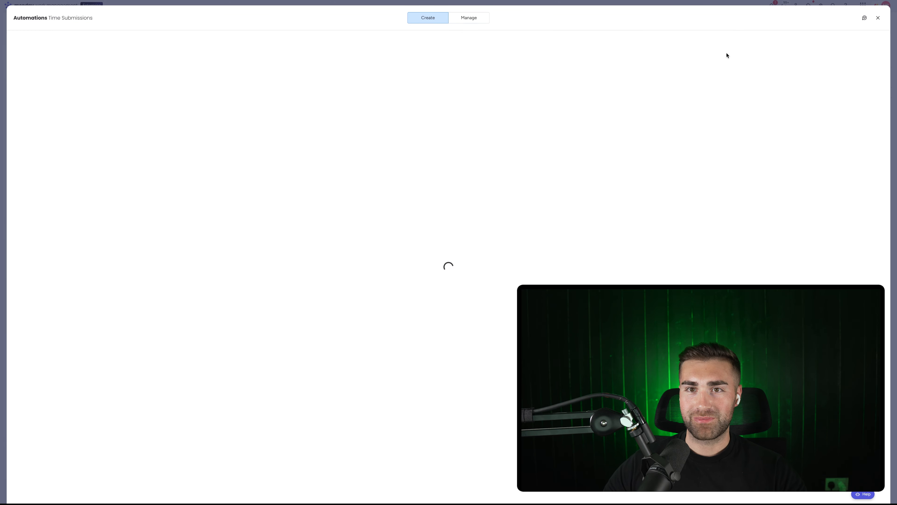
click(465, 18)
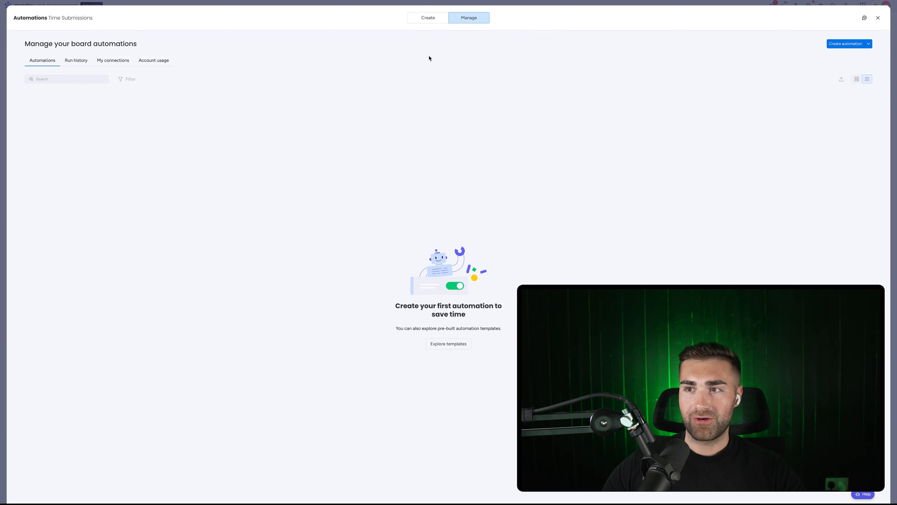
click(846, 45)
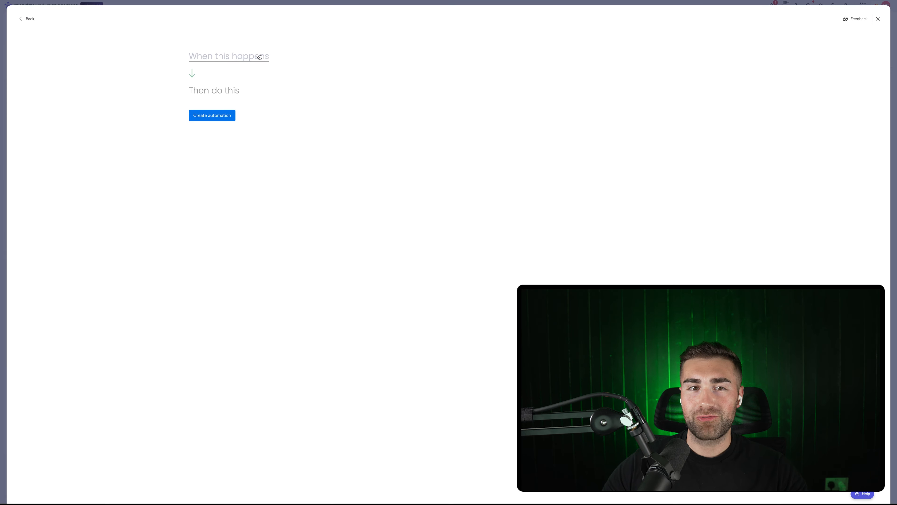
click(259, 57)
click(212, 95)
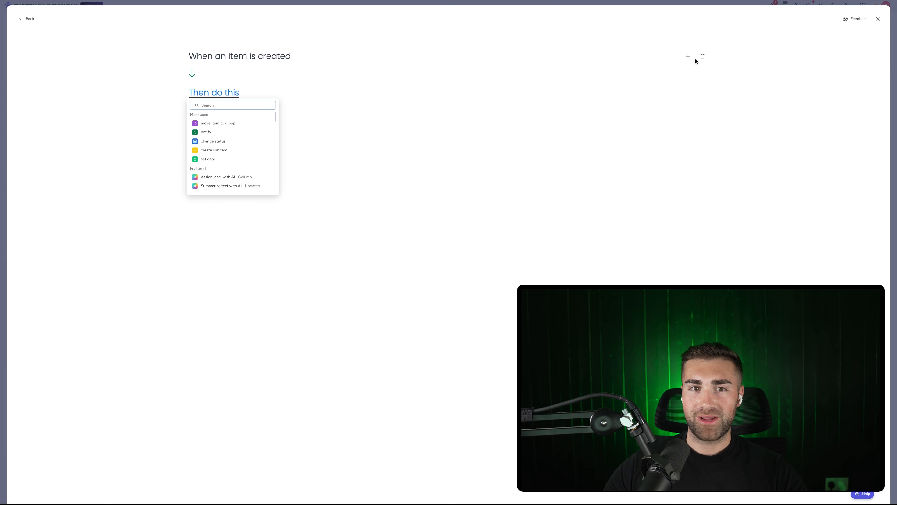
Add a condition that the automation runs only if Person is assigned to the signed-in team member.
click(688, 56)
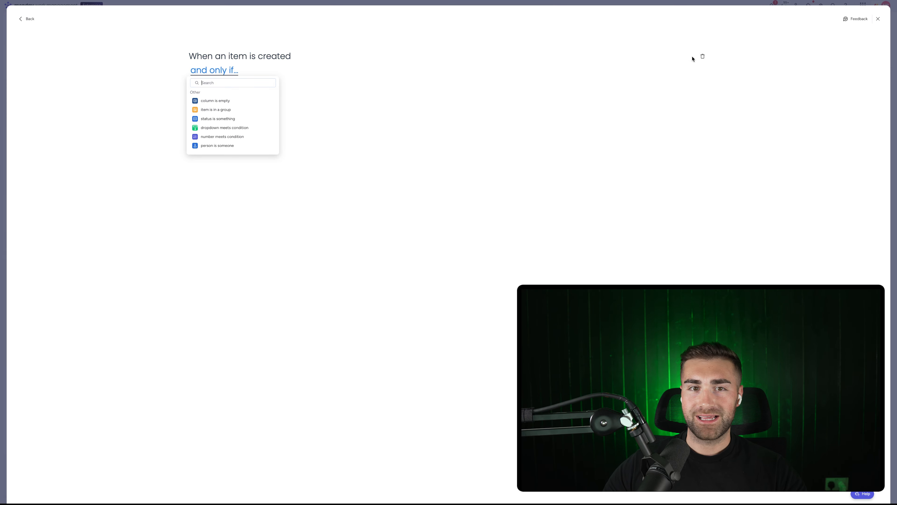
click(207, 146)
click(249, 70)
click(247, 104)
click(336, 70)
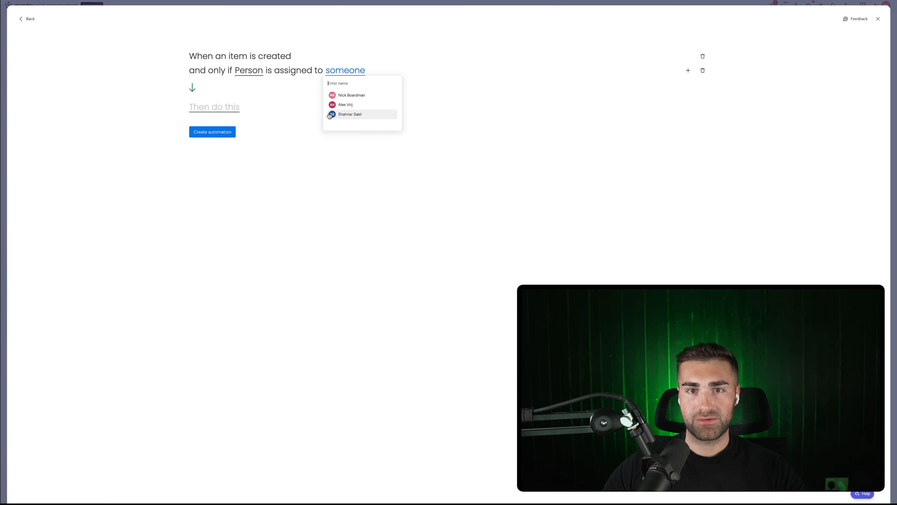
click(335, 94)
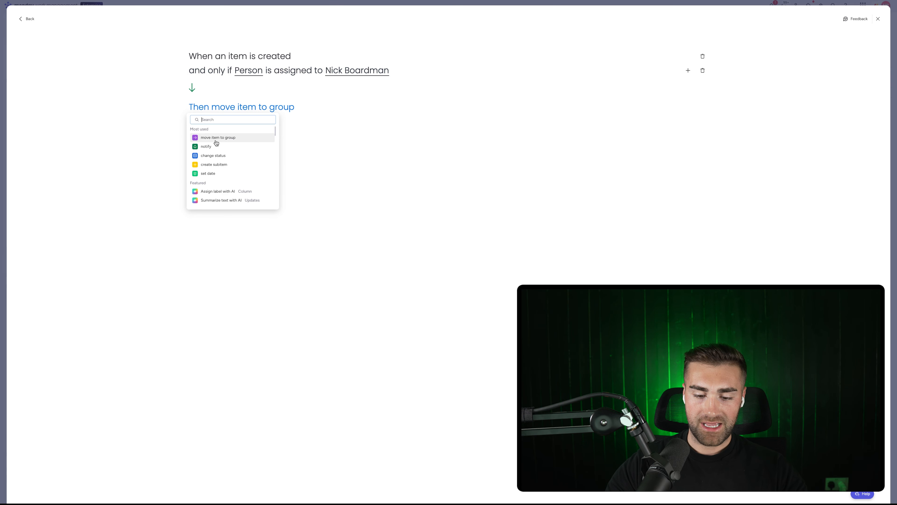
Add the action that sets the Hourly Rate number to 50, and create the automation.
text(set number to)
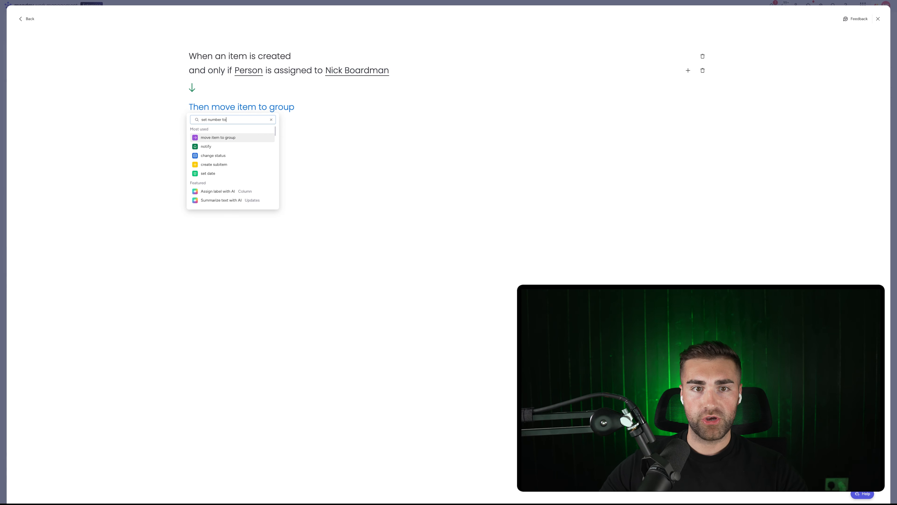
click(218, 157)
click(252, 111)
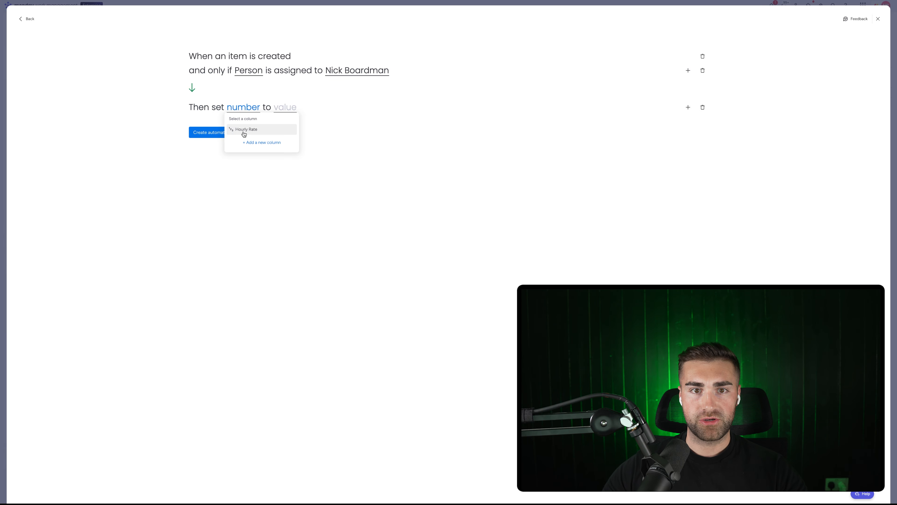
click(243, 130)
click(297, 109)
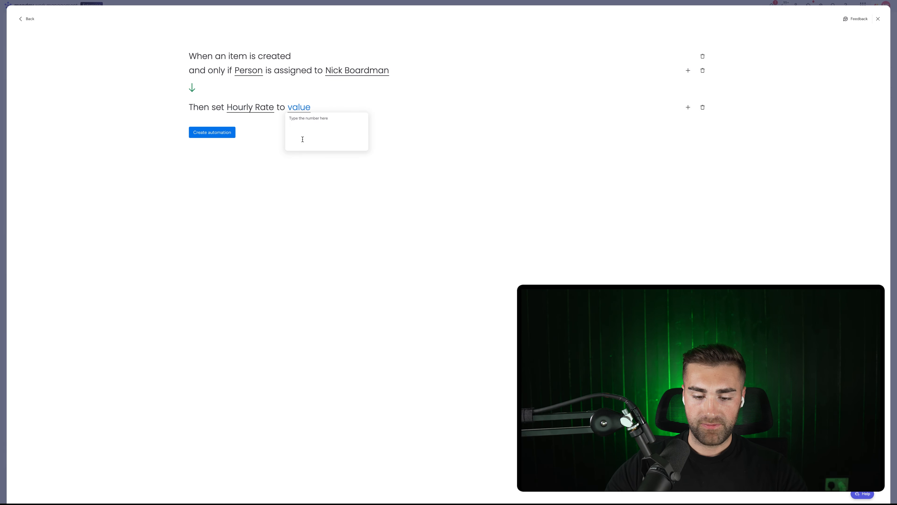
text(50)
click(212, 133)
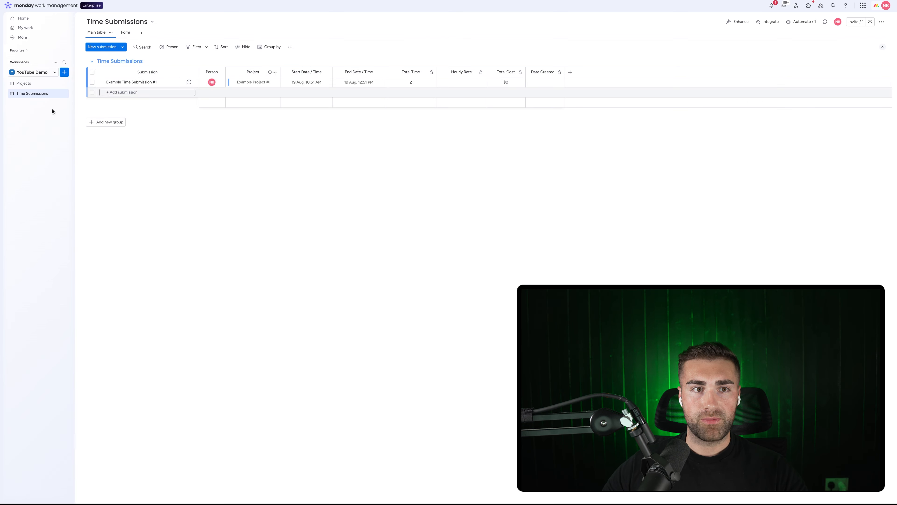
Check Example Project #1's linked submission on the Projects board, and remove the Project link from Example Time Submission #1.
click(29, 83)
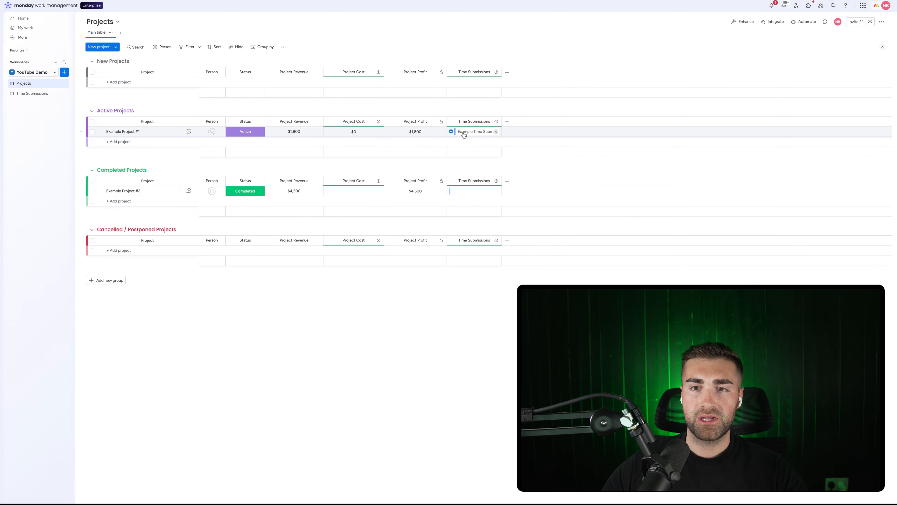
click(22, 93)
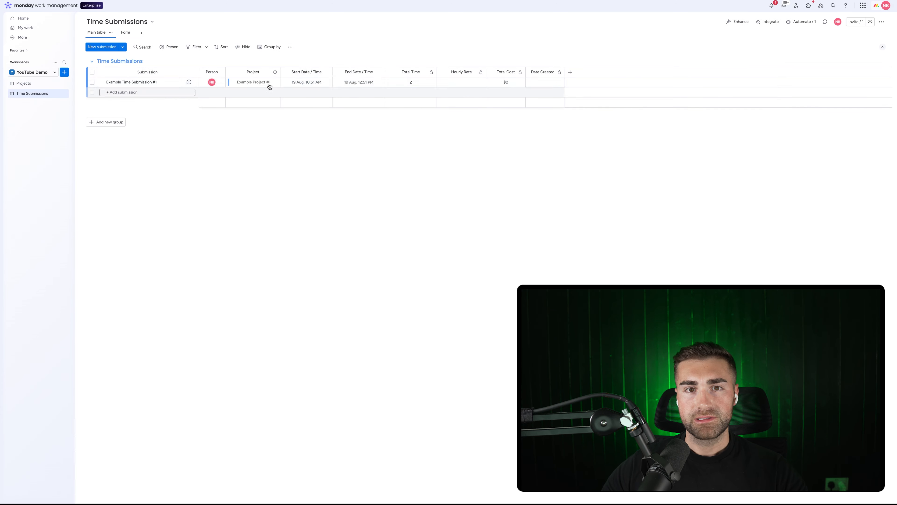
click(276, 82)
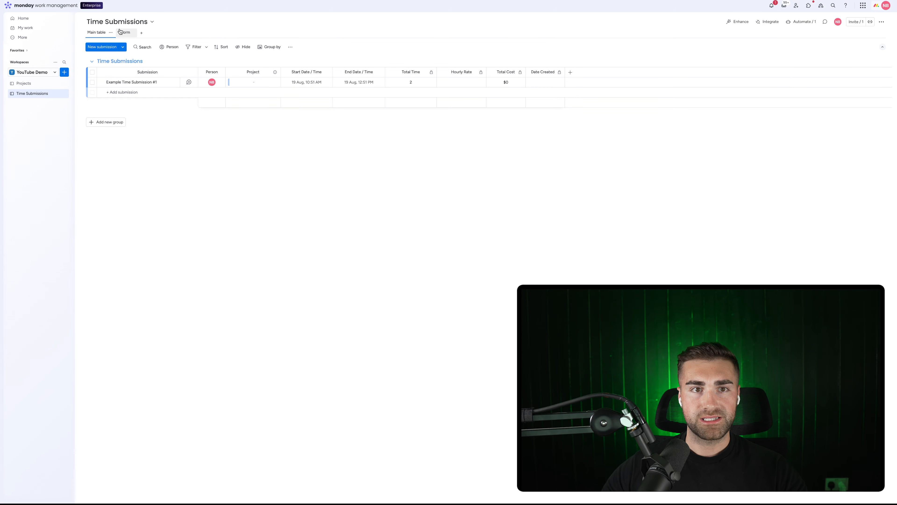
Open the settings of the Time Submission Form in the form editor.
click(122, 33)
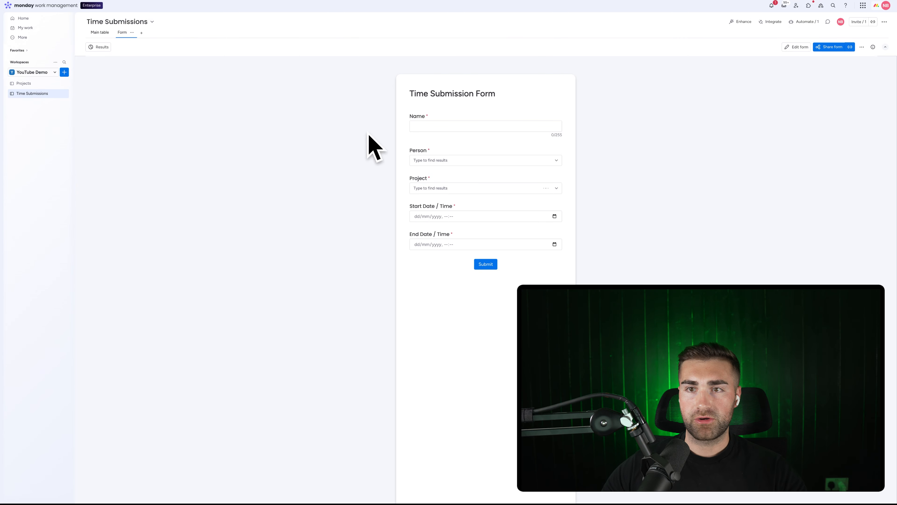
click(796, 46)
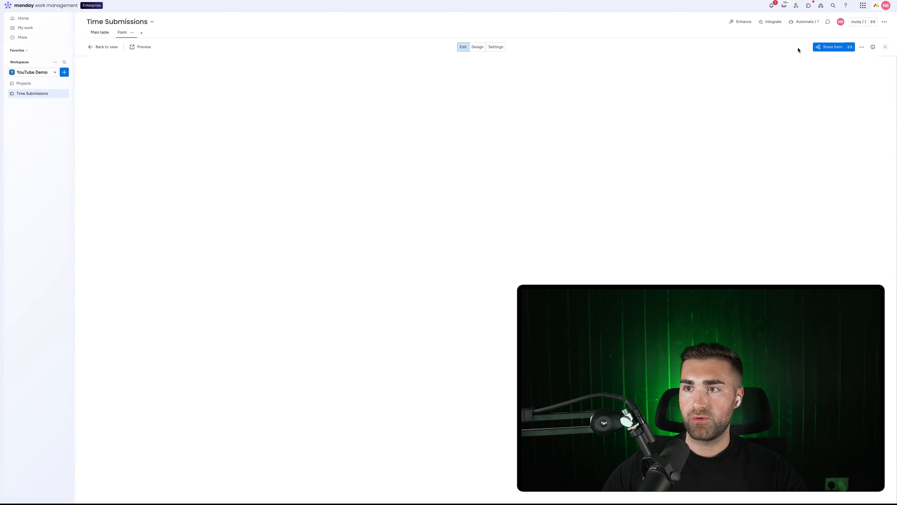
click(496, 46)
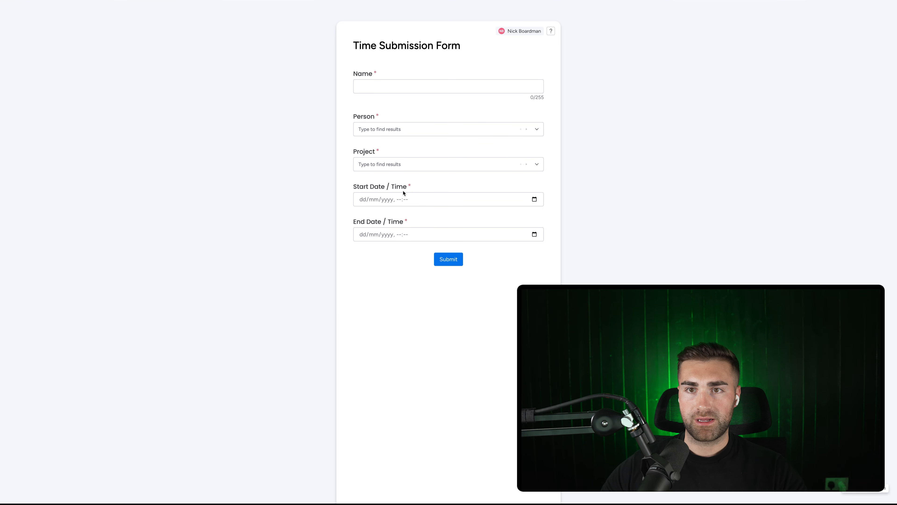
Fill in a blank form with the name Example Time Submission #3, the signed-in team member as Person, and Example Project #1.
click(414, 89)
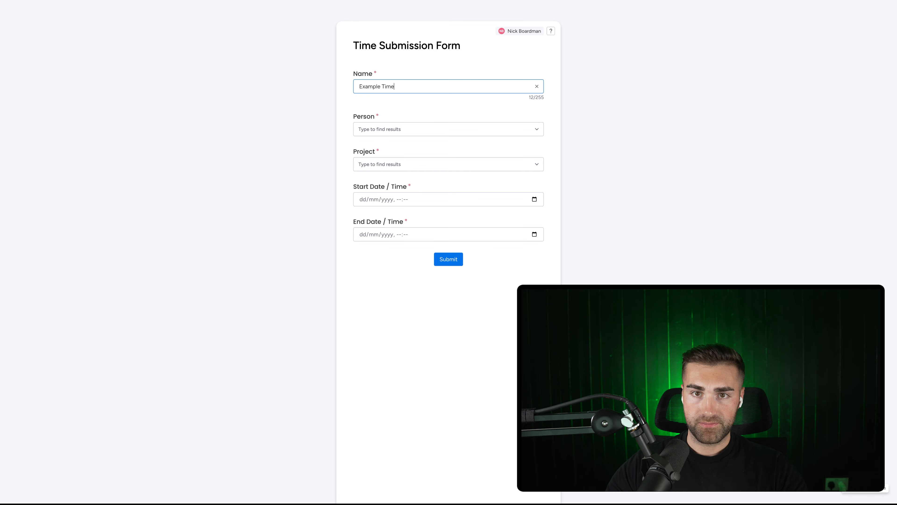
text(Example Time Submission #)
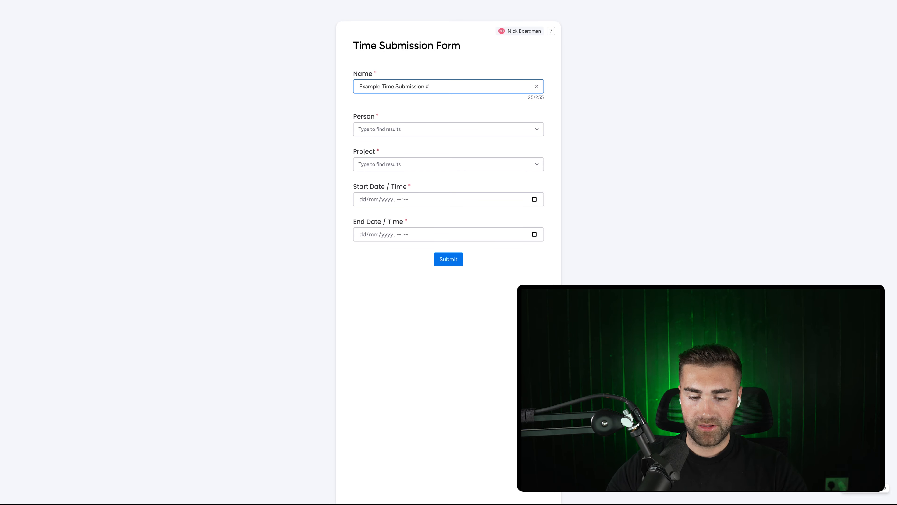
text(3)
click(380, 130)
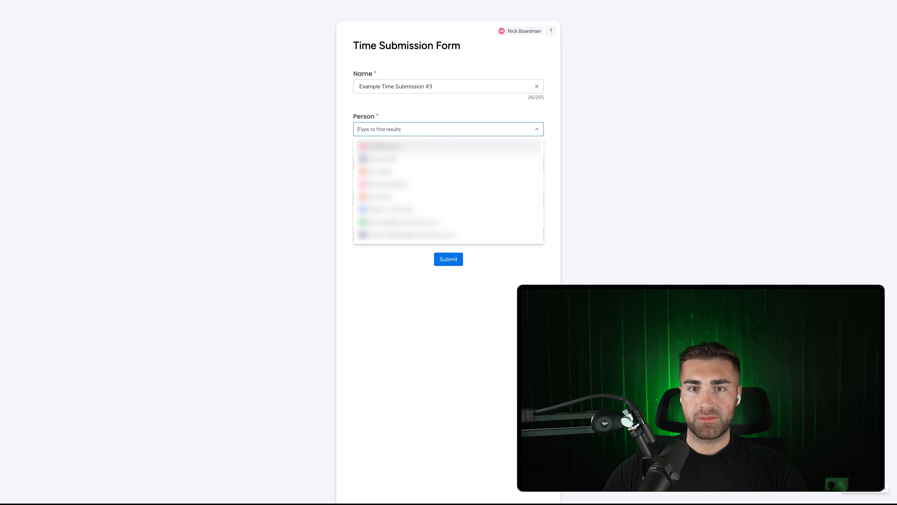
click(382, 146)
click(302, 163)
click(397, 165)
click(392, 181)
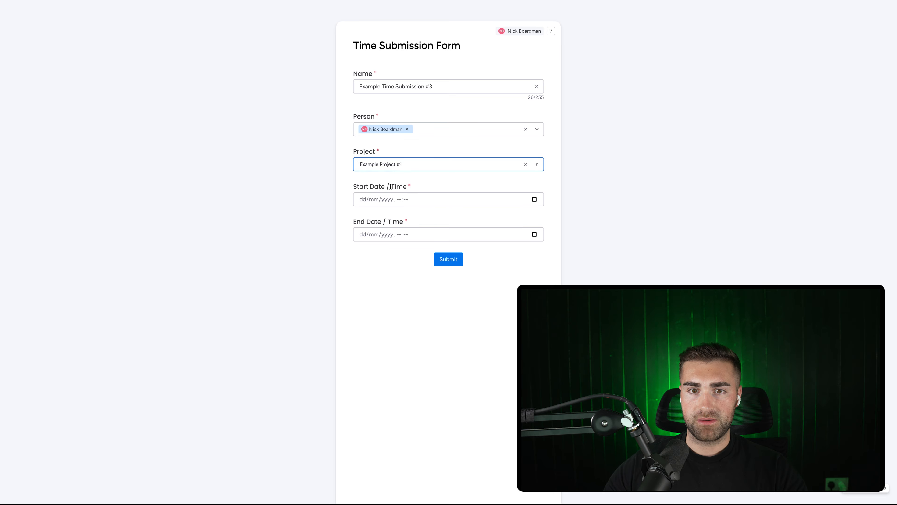
Set the start to 19/08/2025, 11:52 and the end to 19/08/2025, 12:52, and submit the form.
click(391, 204)
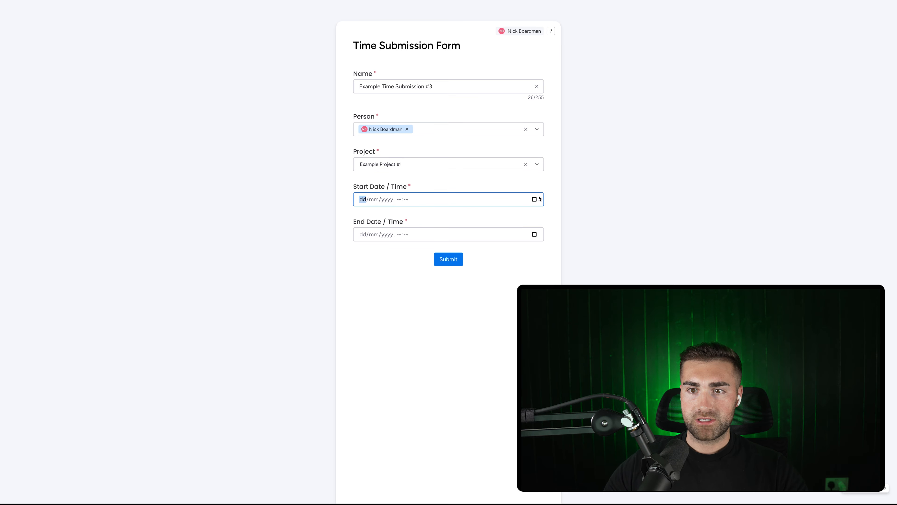
click(530, 262)
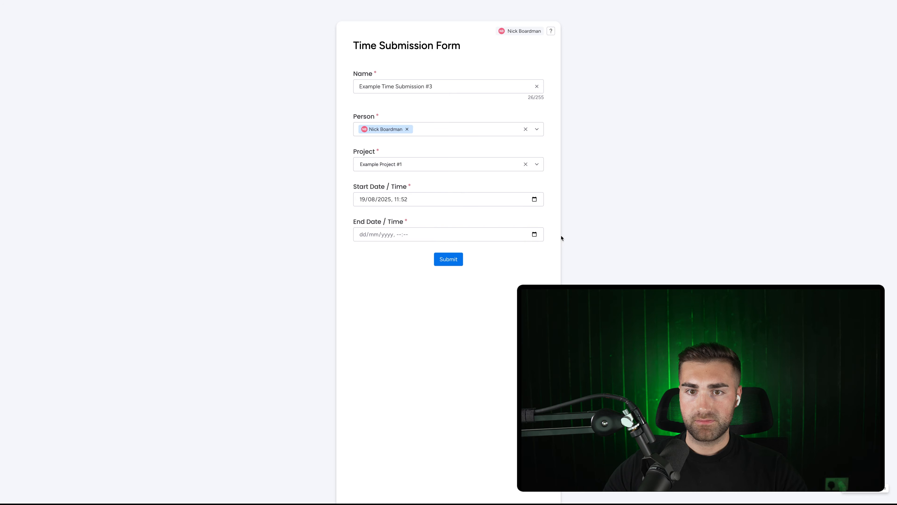
click(534, 235)
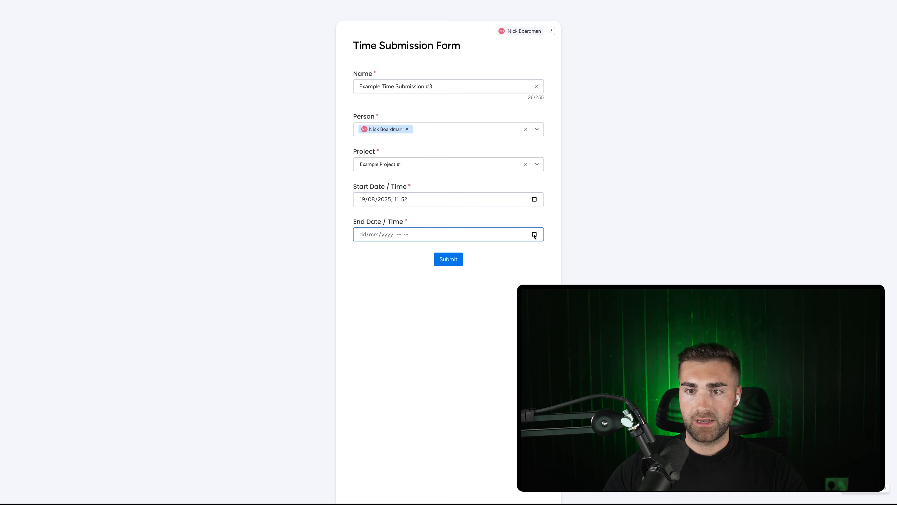
click(467, 272)
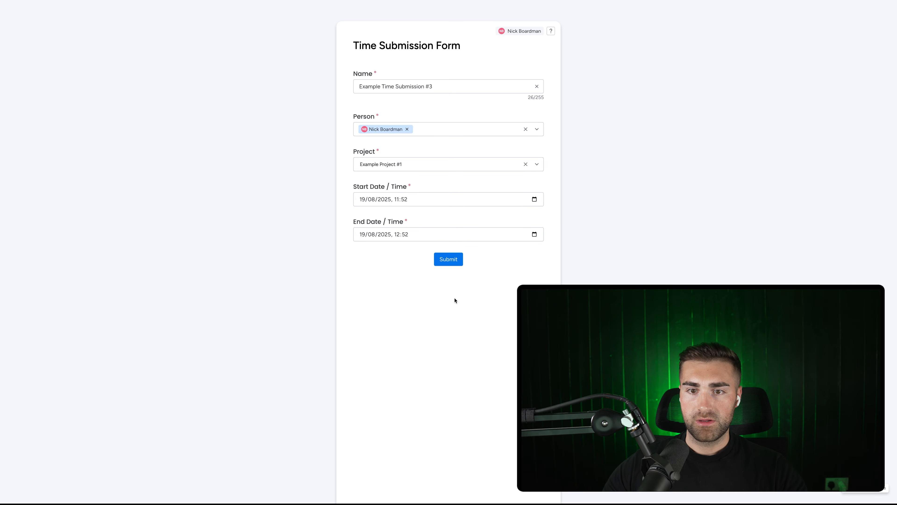
click(448, 260)
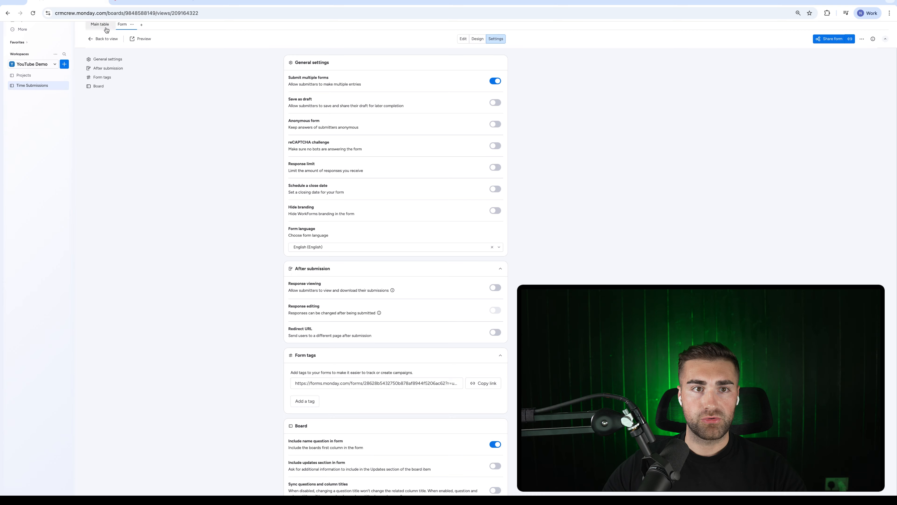
Delete Example Time Submission #1 from the Time Submissions main table, including its board connections, and dismiss the notification.
click(106, 29)
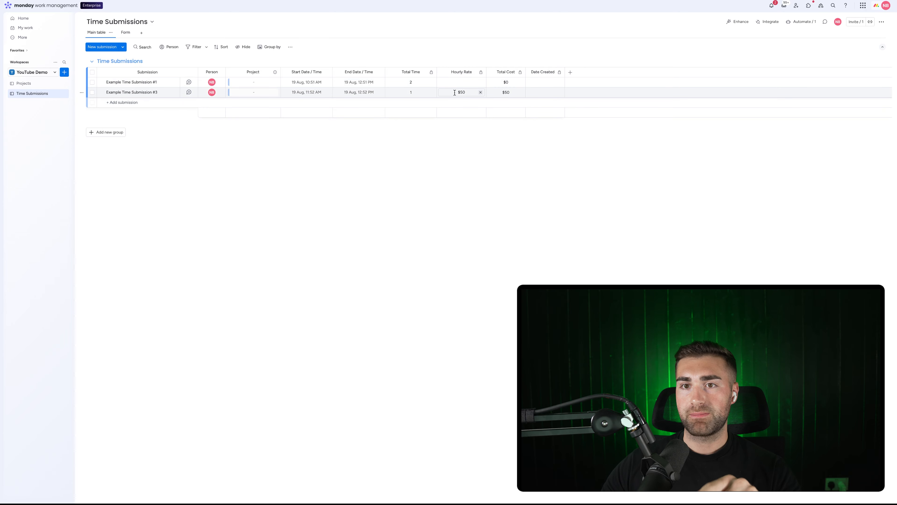
click(92, 82)
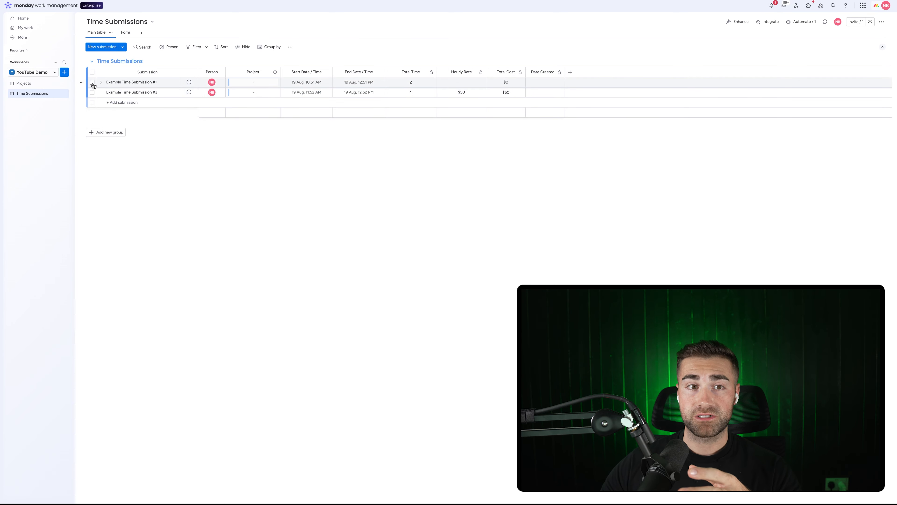
click(508, 485)
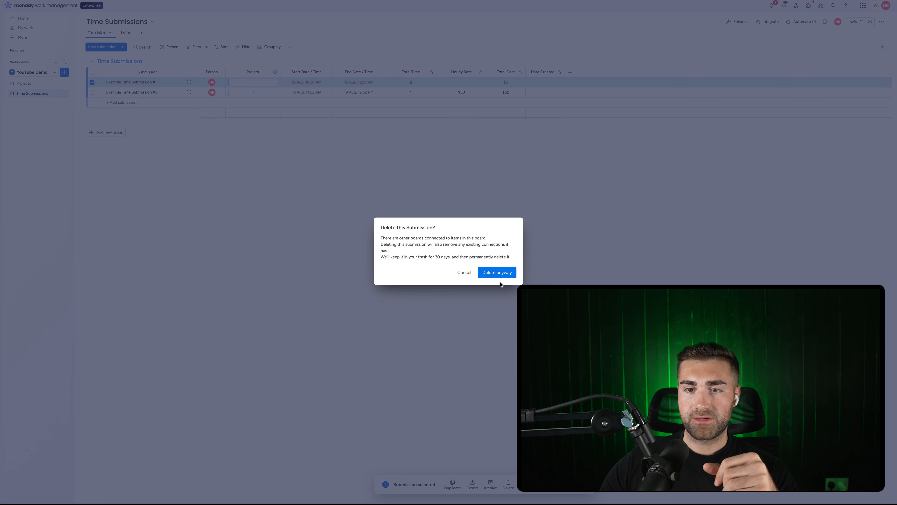
click(498, 275)
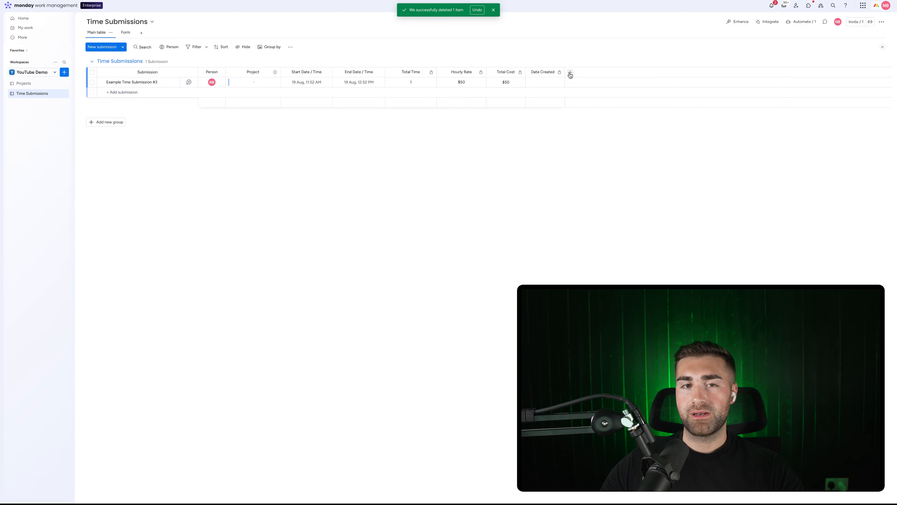
click(495, 11)
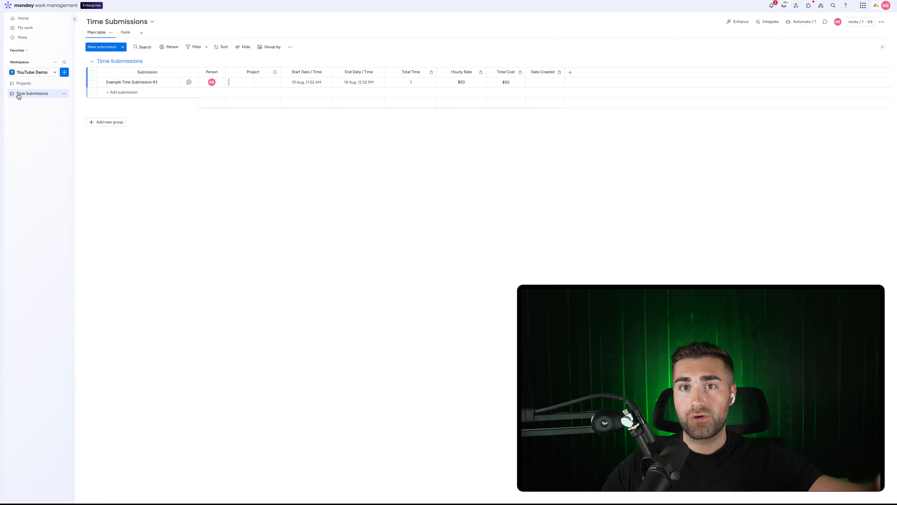
Add a Connect boards column to the Time Submissions main table.
click(571, 73)
text(connect)
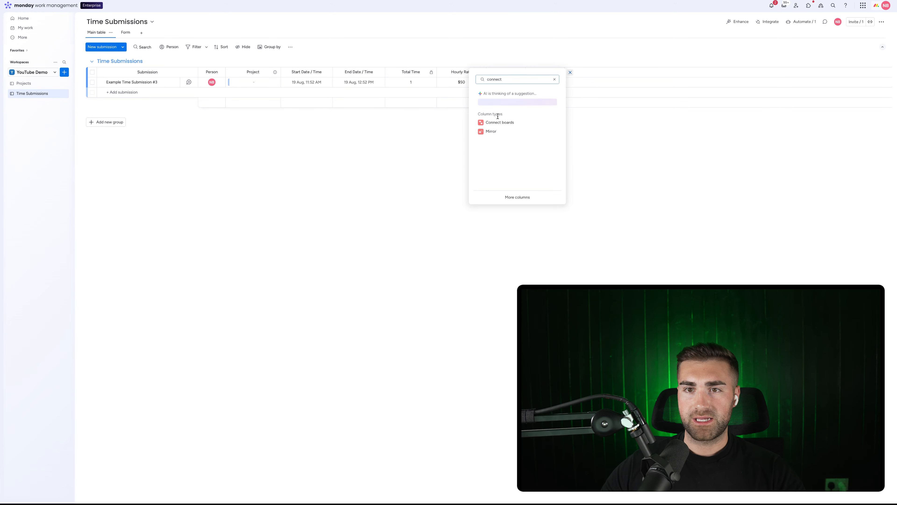
click(493, 120)
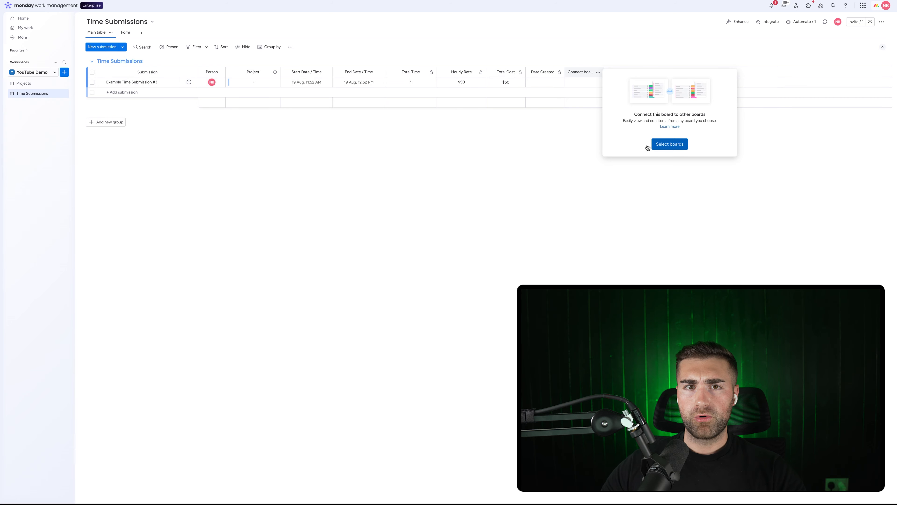
Check the old Project column's board connection settings, and delete that column from the Time Submissions board.
click(274, 72)
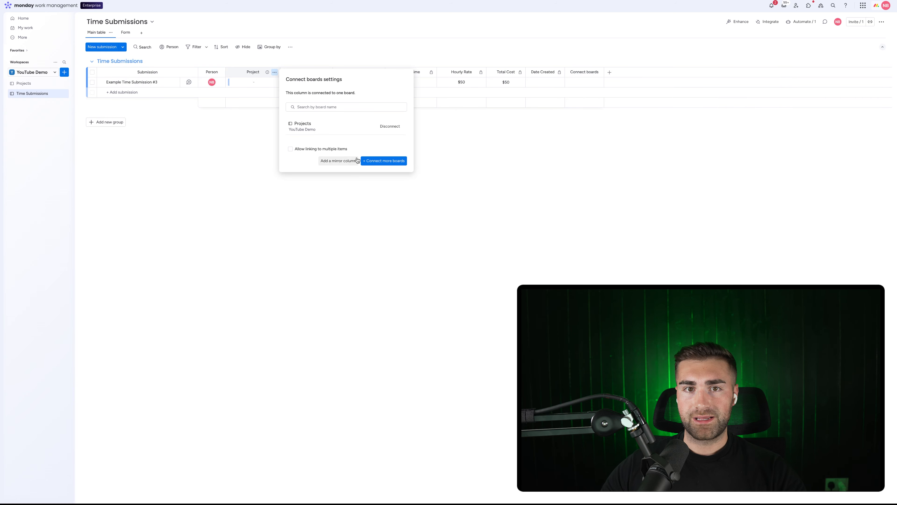
click(512, 150)
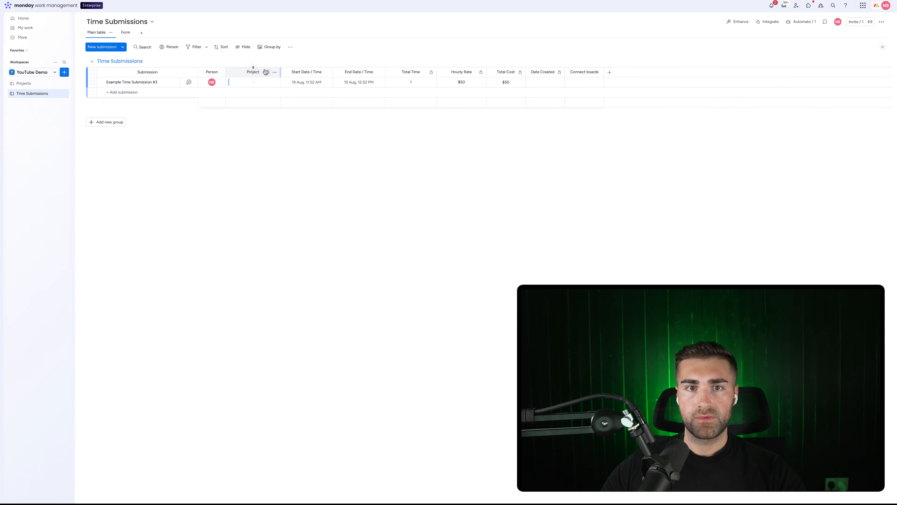
click(275, 73)
click(298, 174)
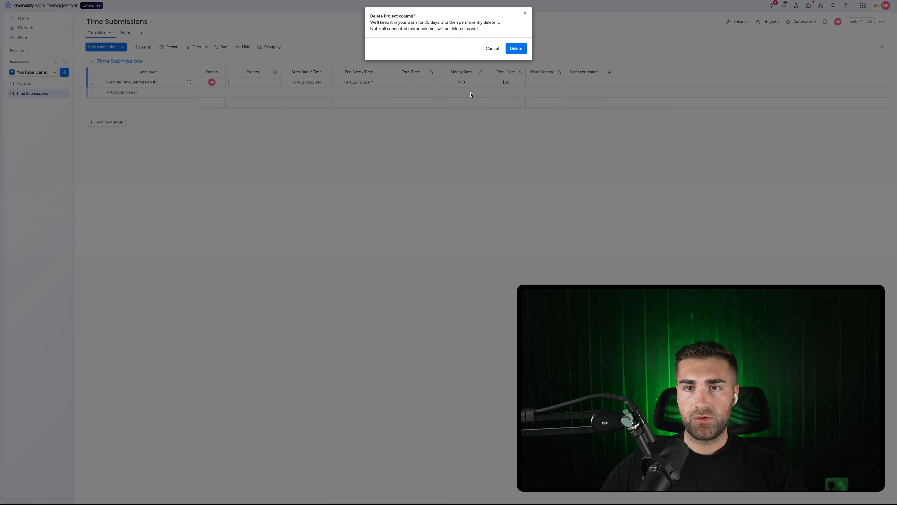
click(515, 48)
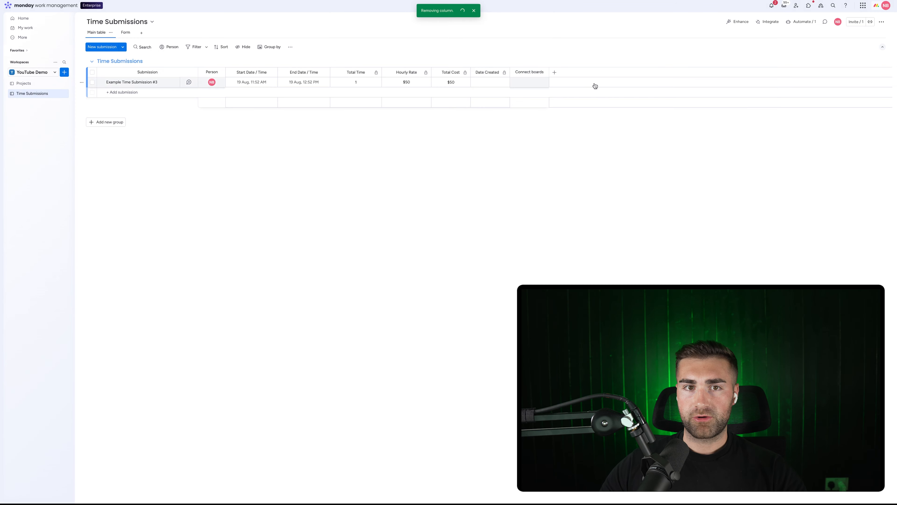
Link the new Connect boards column to the Projects board with a two-way connection.
click(532, 85)
click(614, 144)
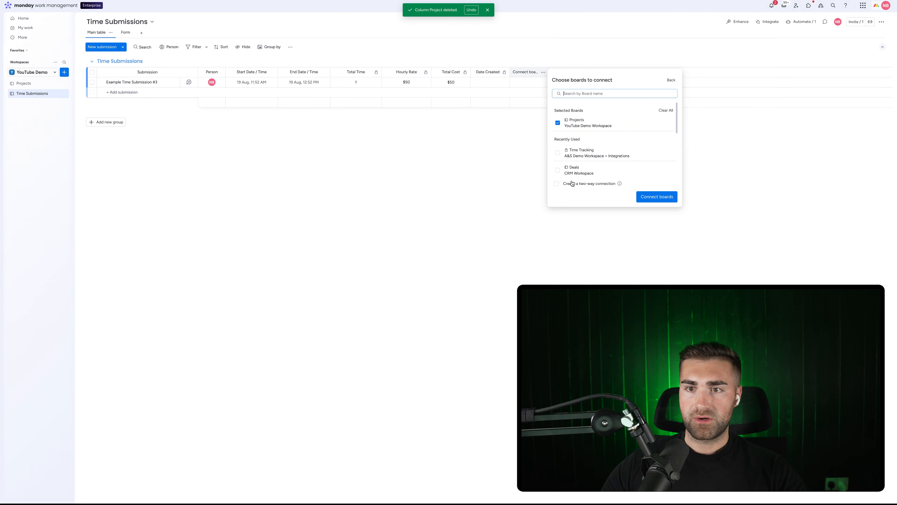
click(676, 197)
click(437, 224)
Rename the Connect boards column to Project and move it directly after the Person column.
click(518, 72)
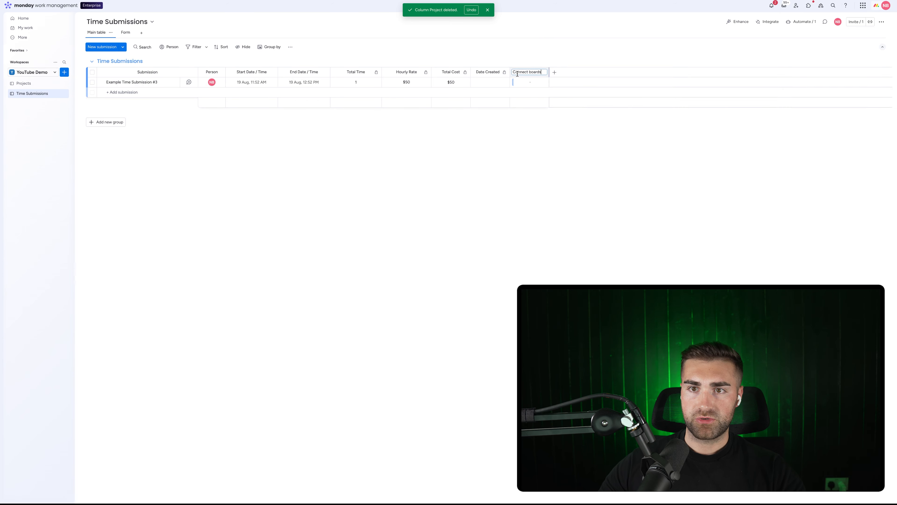
text(Project)
key(Return)
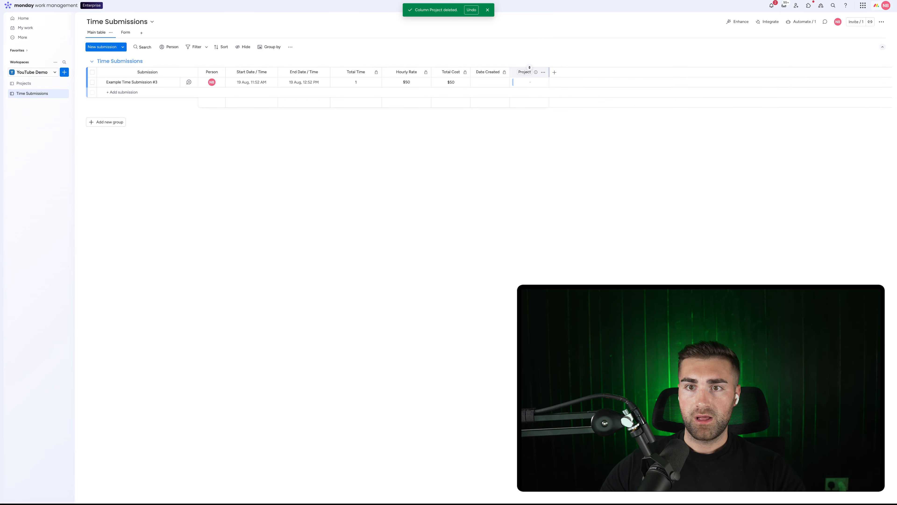
drag(512, 72, 234, 77)
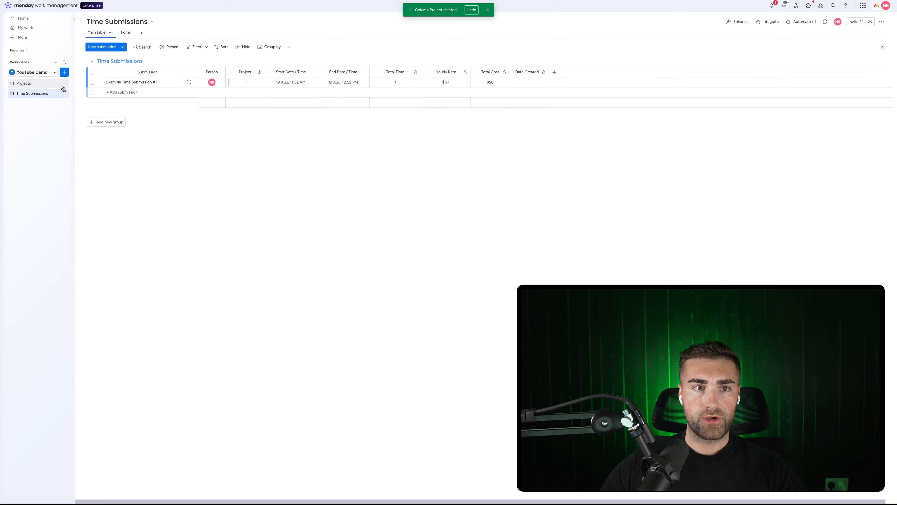
On the Projects board, delete the old Time Submissions column and rename the new link column Time Submissions.
click(52, 85)
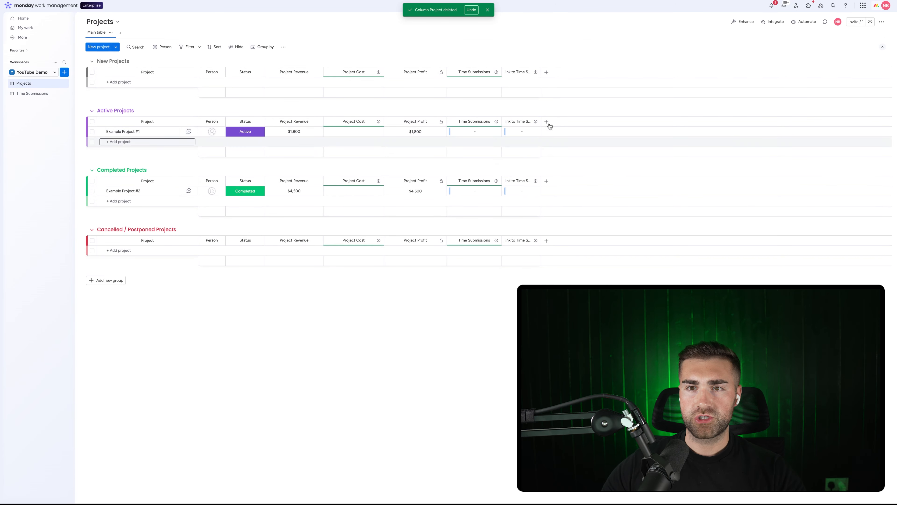
click(496, 121)
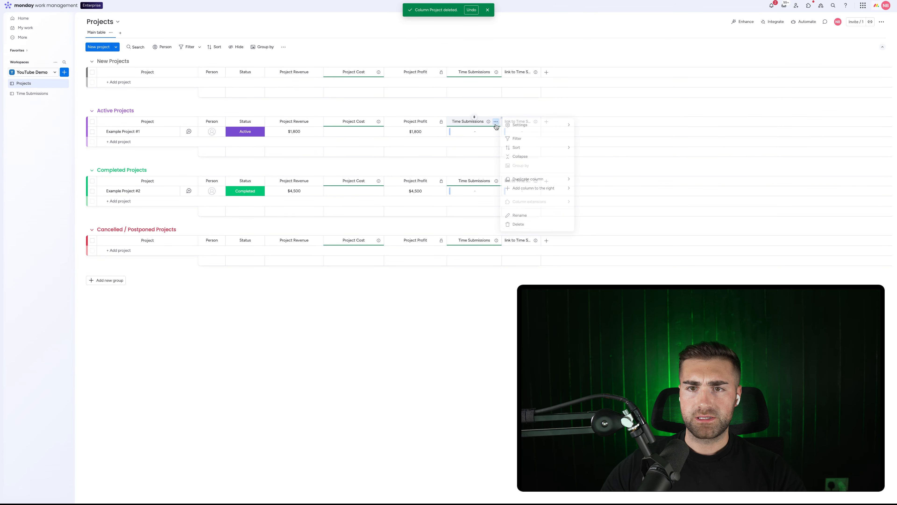
click(520, 224)
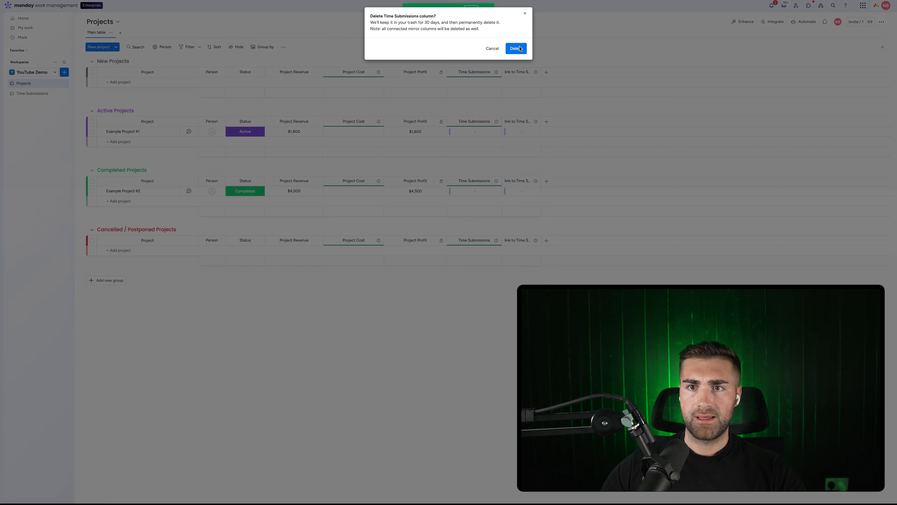
click(516, 49)
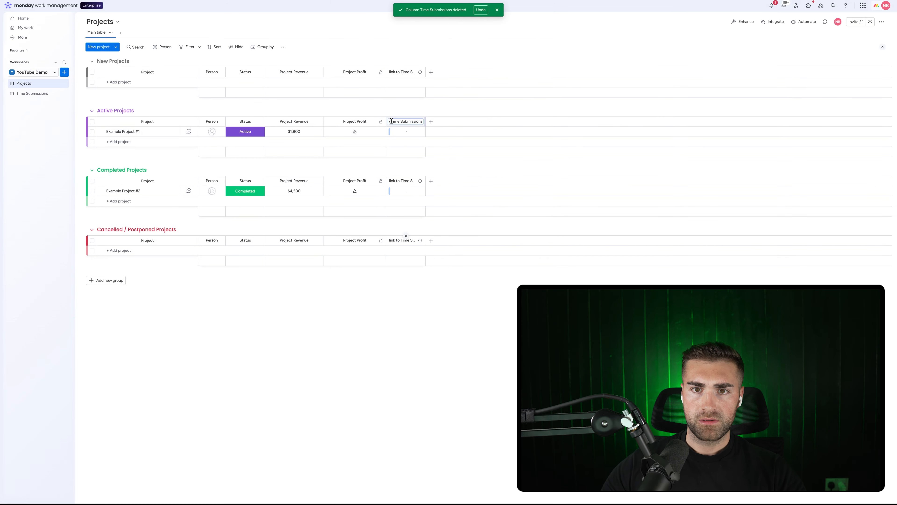
key(Return)
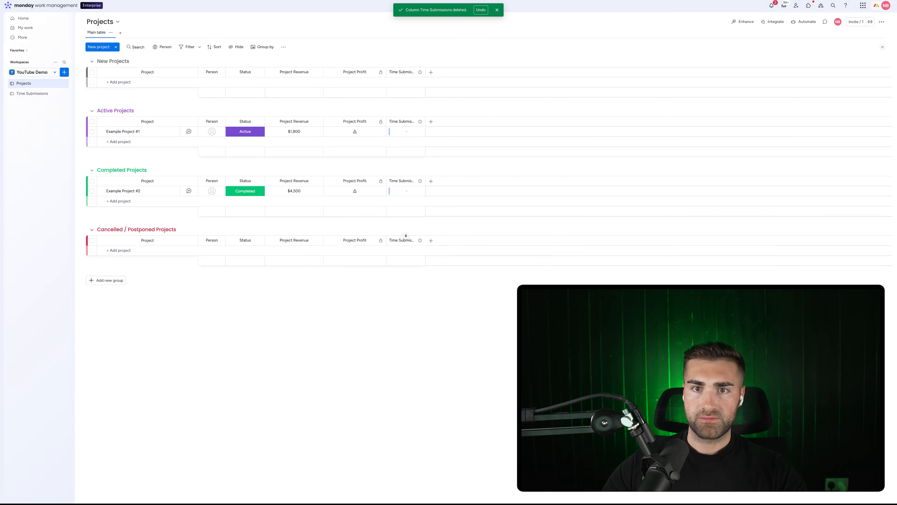
click(430, 122)
text(mirror)
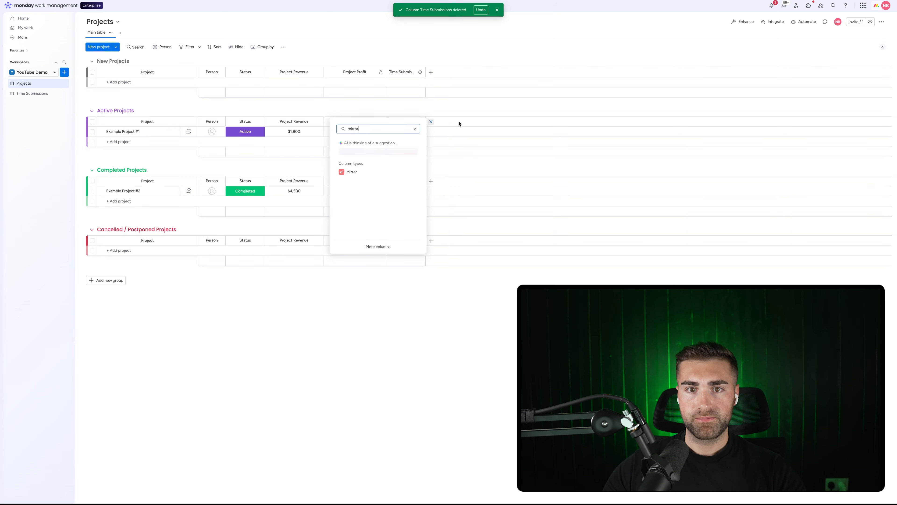
click(405, 105)
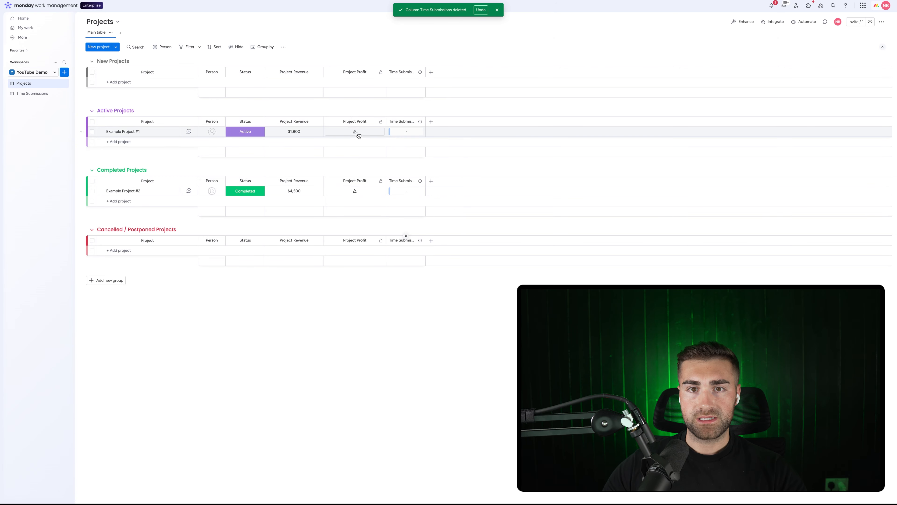
Add a Mirror column to the Projects board that shows Total Cost through the Time Submissions connection.
click(431, 122)
text(mir)
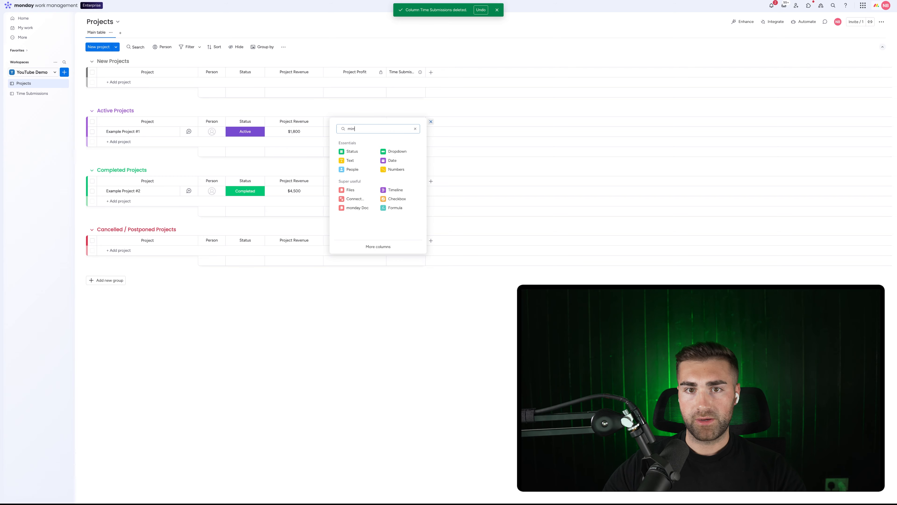
text(ror)
click(348, 173)
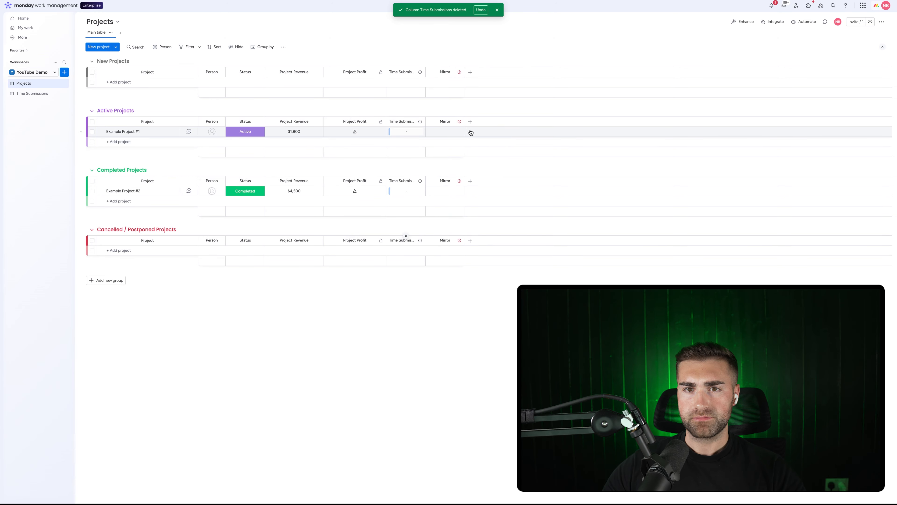
click(519, 200)
click(489, 148)
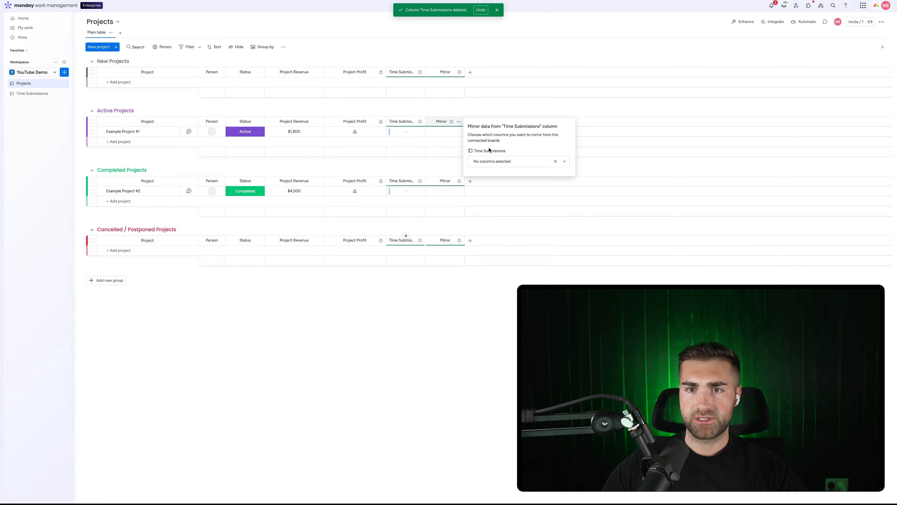
click(486, 162)
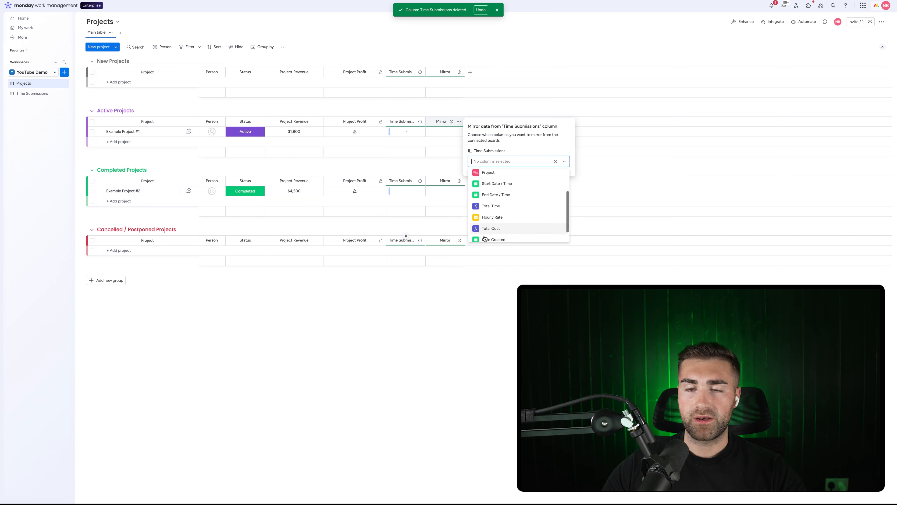
click(491, 228)
Rename the Mirror column to Project Cost and move it in front of the Project Profit column.
click(442, 123)
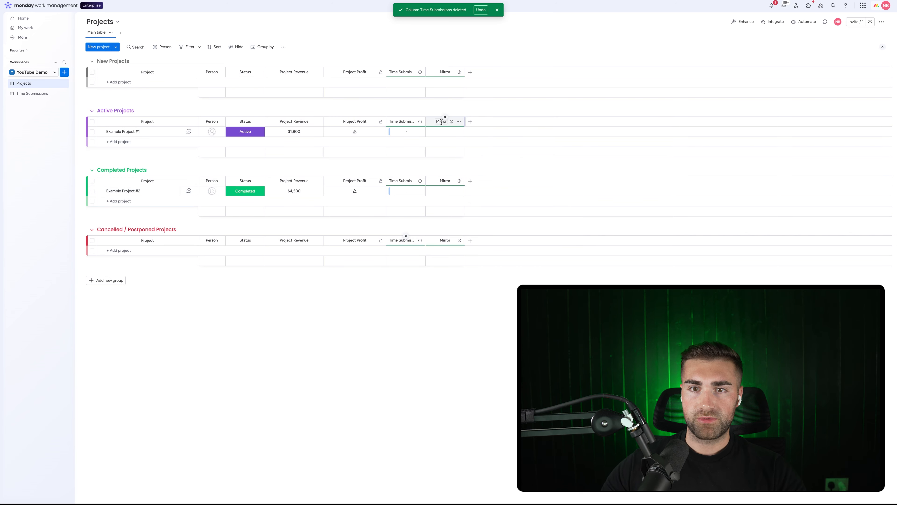
click(441, 122)
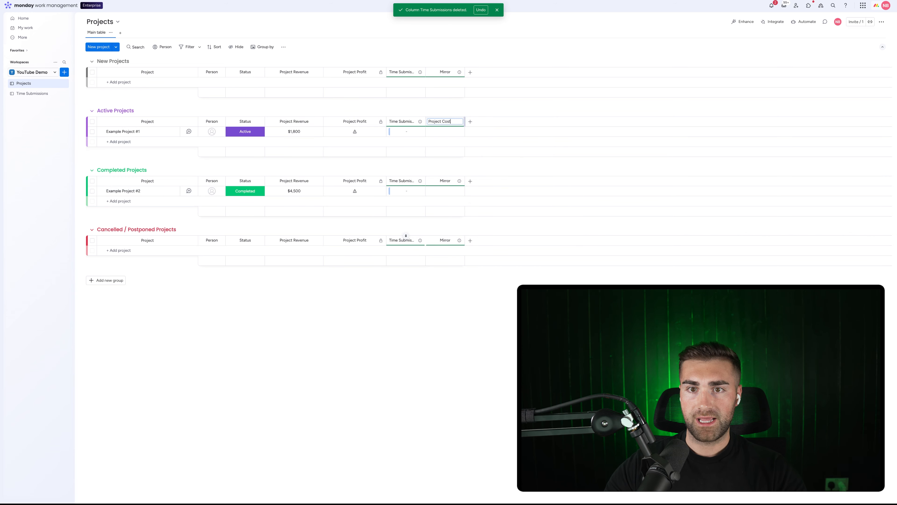
key(Return)
drag(441, 122, 357, 123)
Set the Project Profit formula to {Project Revenue} - {Project Cost}, and widen the Project Cost column.
click(387, 138)
click(393, 132)
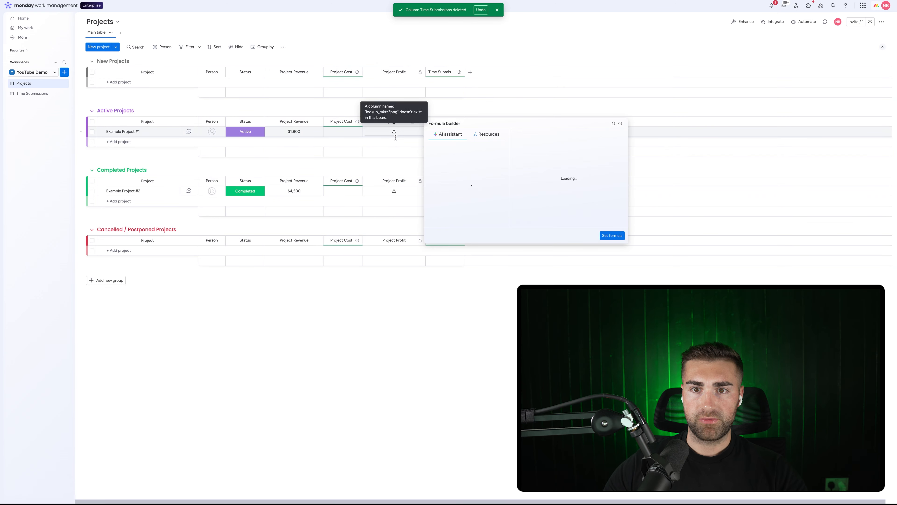
drag(599, 138, 562, 136)
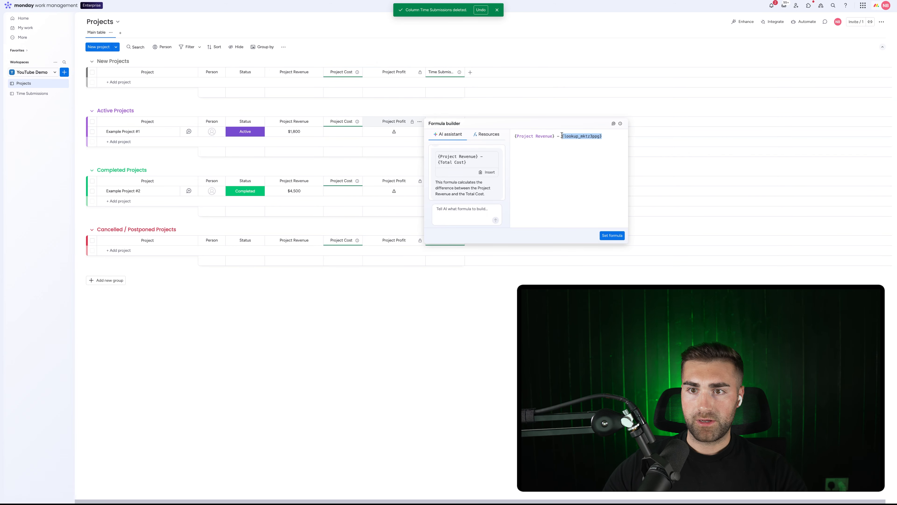
key(BackSpace)
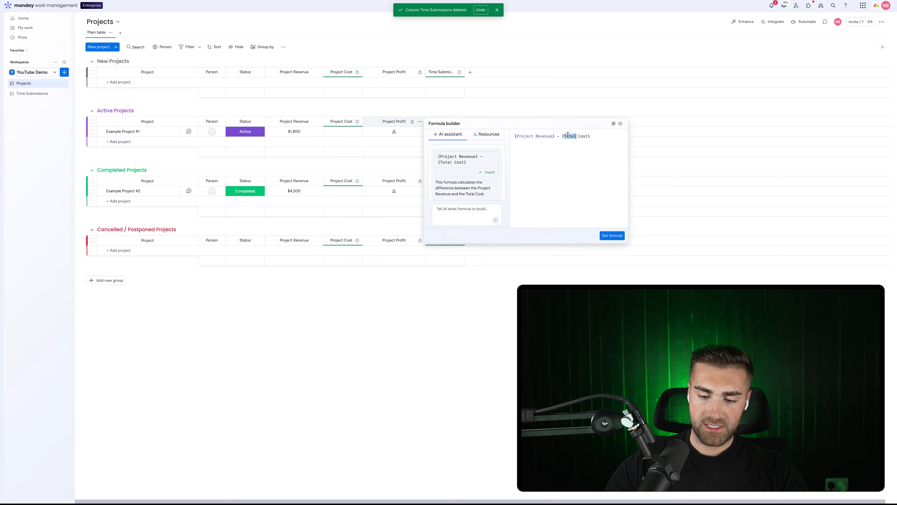
text(Project)
click(557, 180)
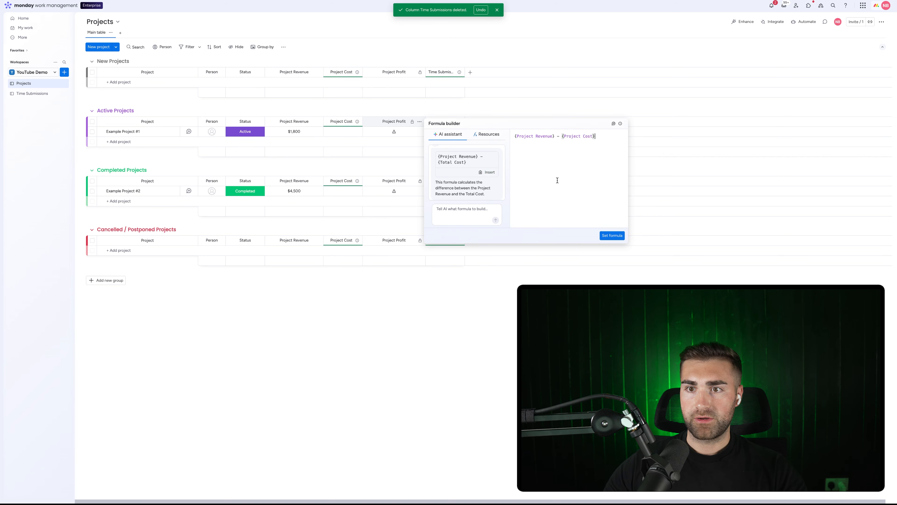
click(612, 235)
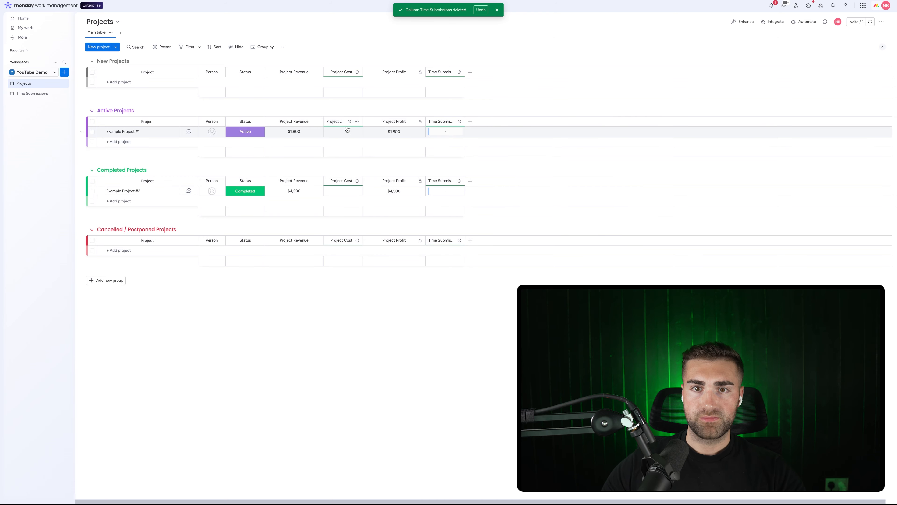
drag(362, 121, 386, 121)
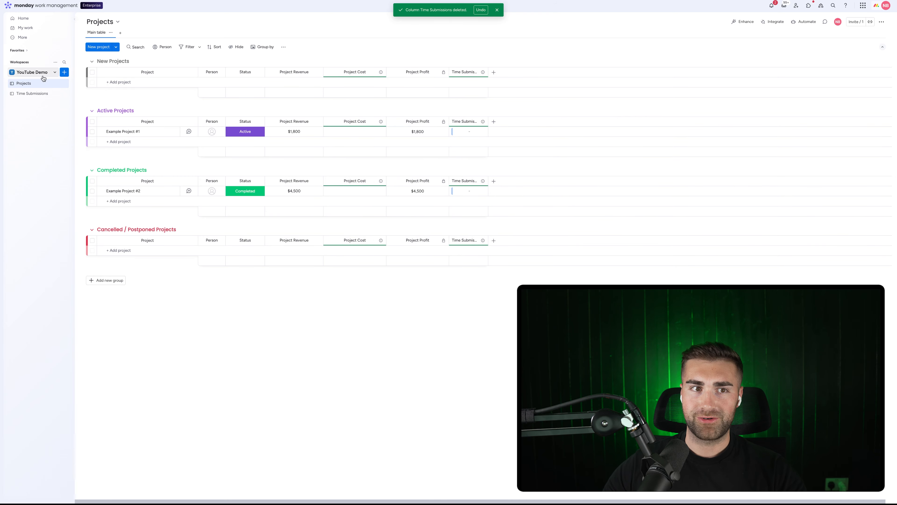
In the Time Submissions board's form editor, unhide the Project question and make it required.
click(35, 94)
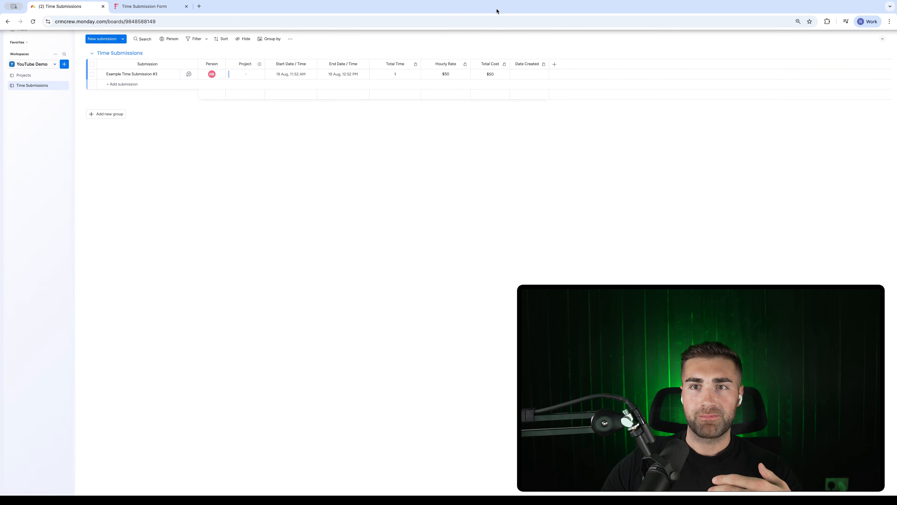
click(497, 10)
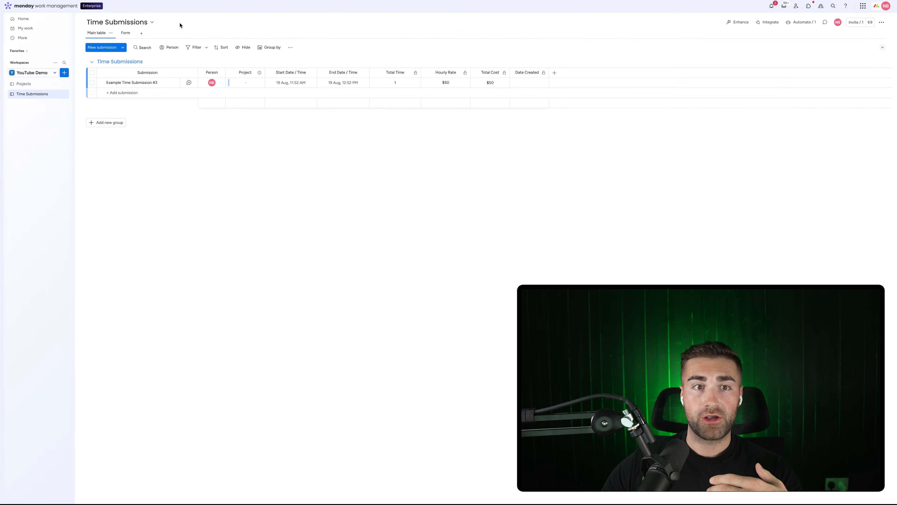
click(125, 33)
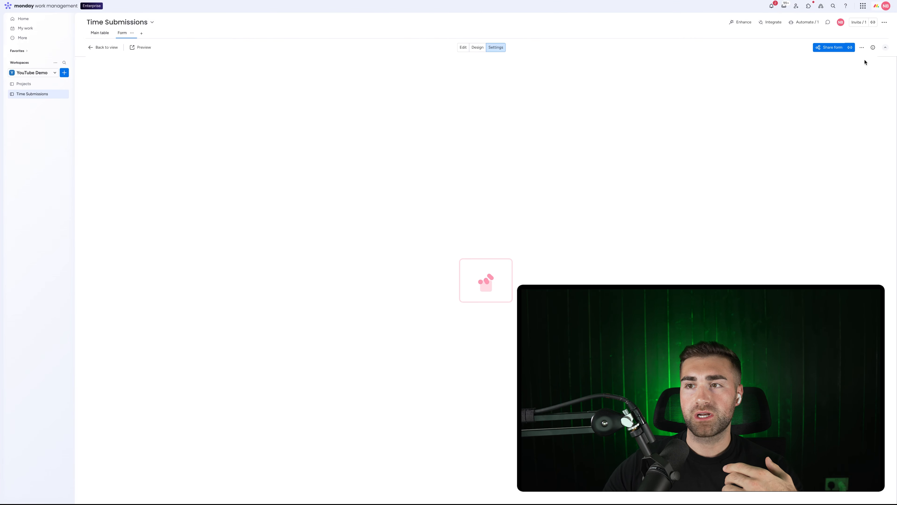
click(463, 47)
click(475, 418)
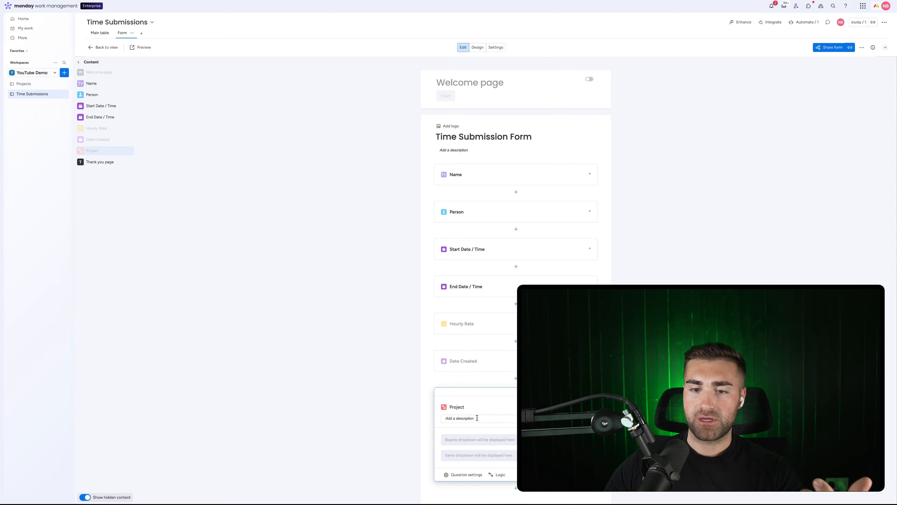
click(471, 275)
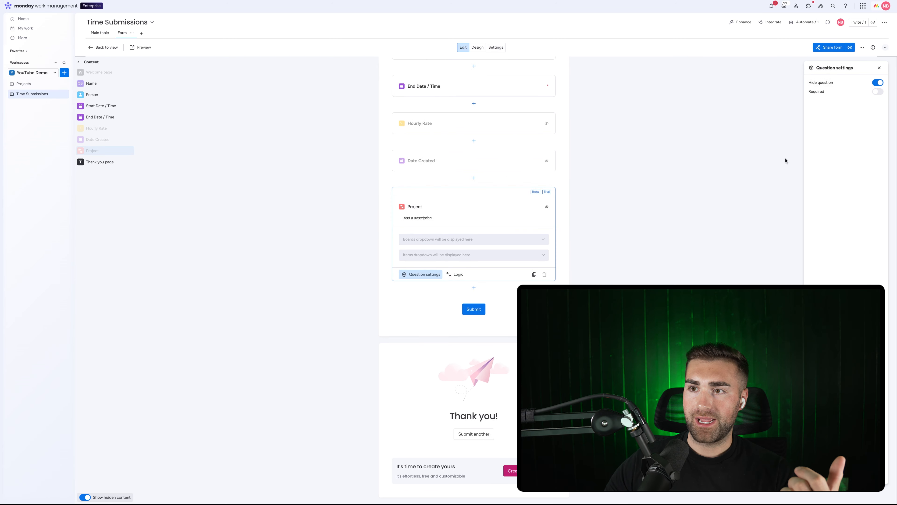
click(877, 82)
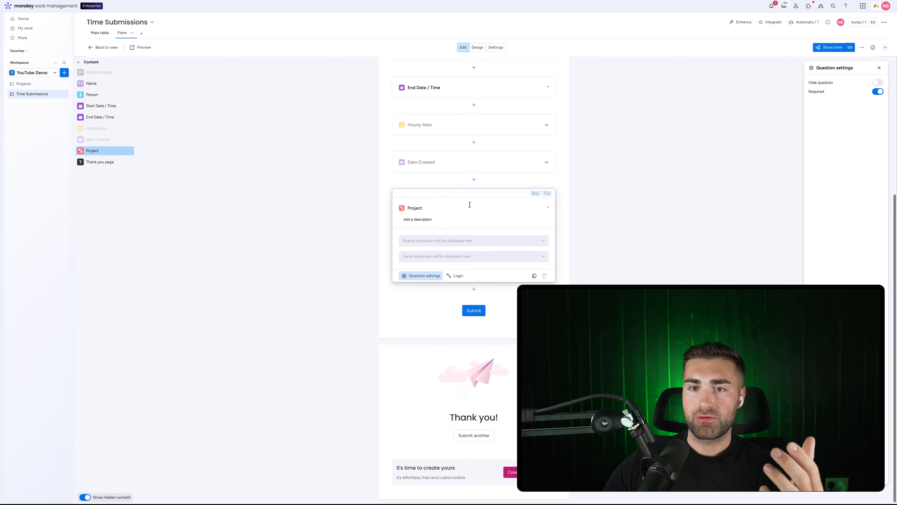
Move the Project question directly below Person in the form's content order, and return to the main table.
scroll(469, 205, up, 1)
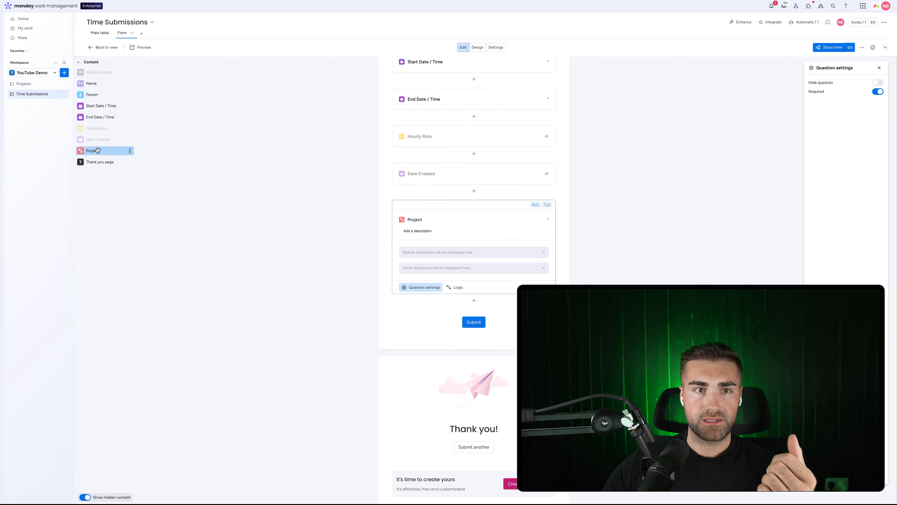
drag(92, 150, 93, 106)
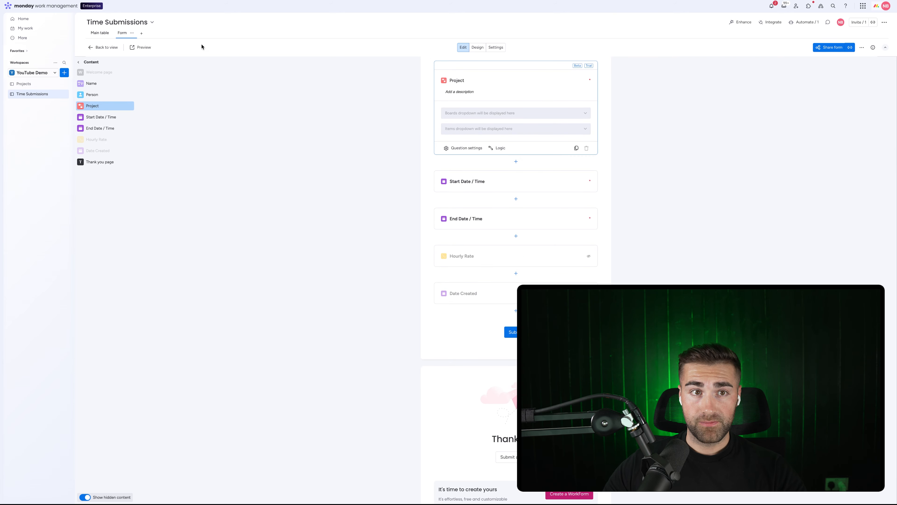
click(99, 33)
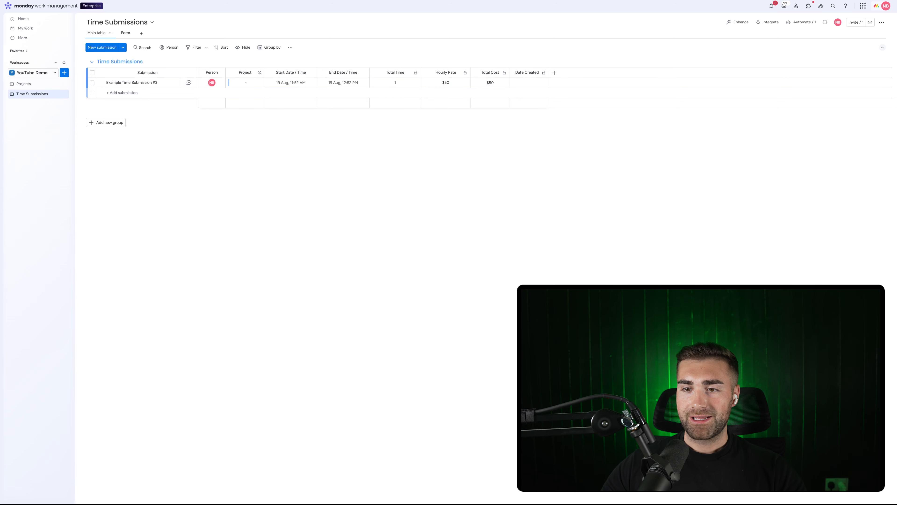
Preview the Time Submission Form and enter the name Example Project #4, the person, and the project Example Project #1.
click(125, 32)
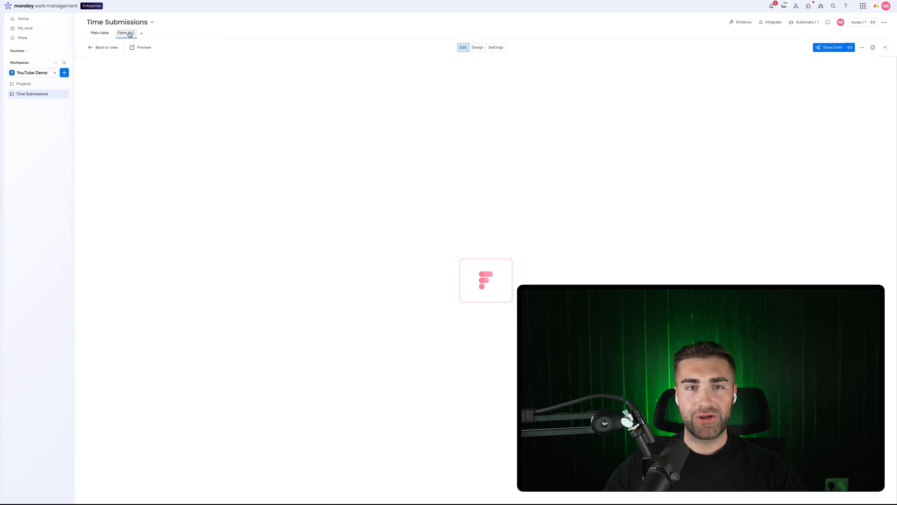
click(138, 48)
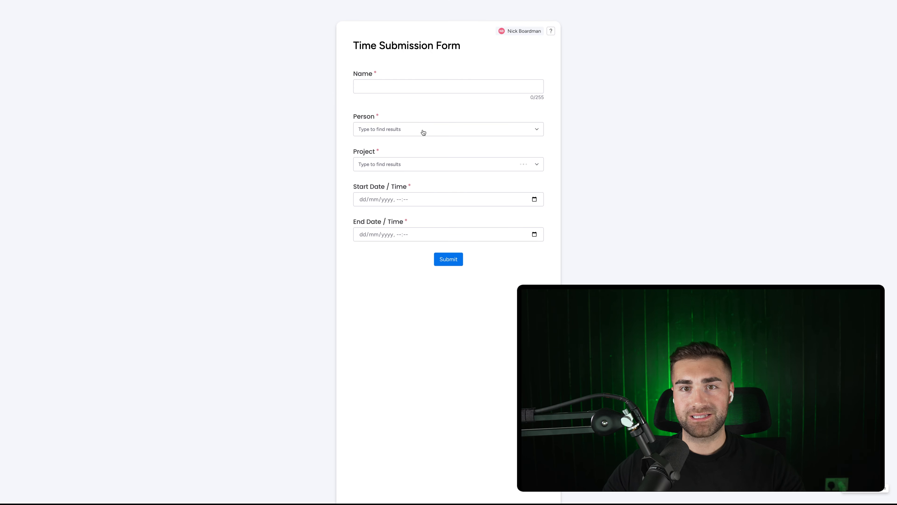
click(416, 87)
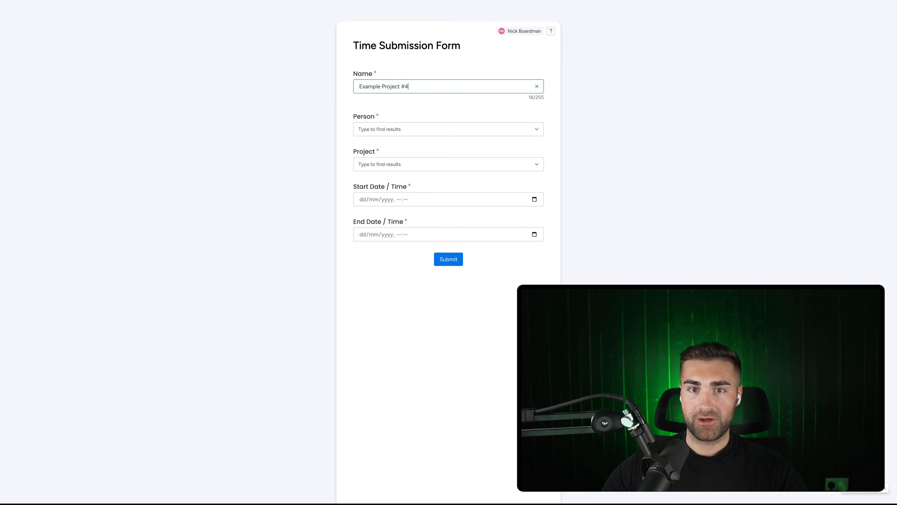
click(385, 129)
click(385, 145)
click(420, 150)
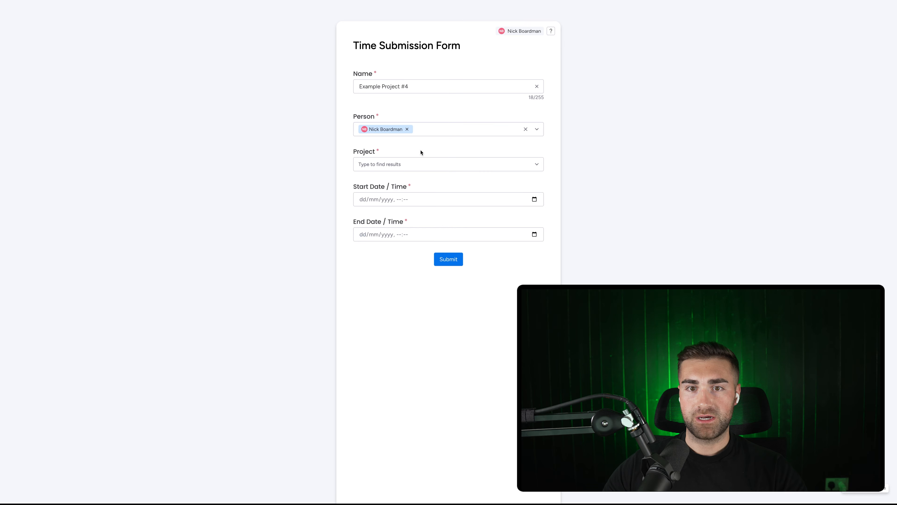
click(414, 165)
click(394, 182)
Set the start to 19/08/2025, 10:55 and the end to 19/08/2025, 12:57, and submit the form.
click(417, 200)
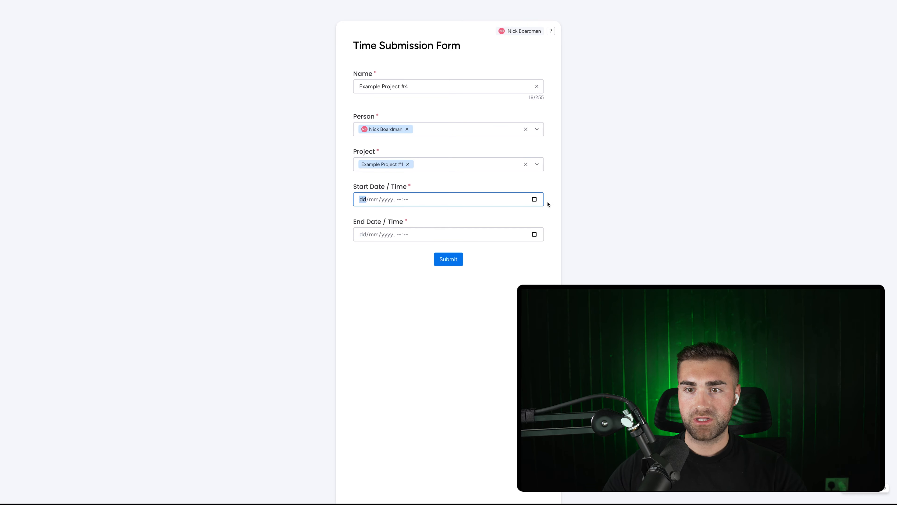
click(415, 304)
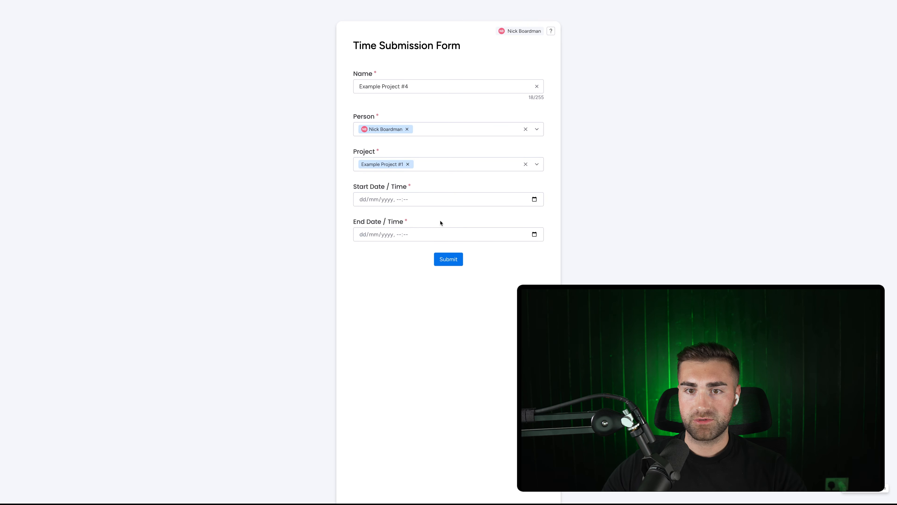
click(534, 234)
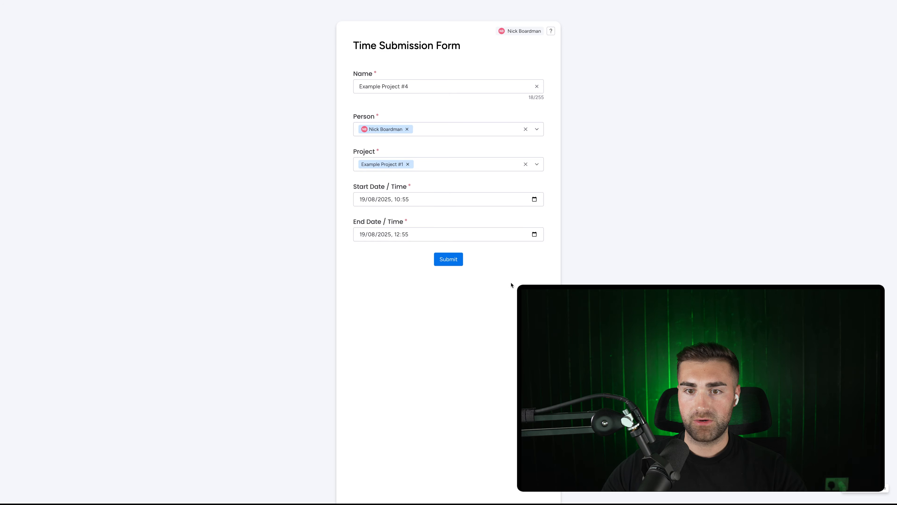
click(446, 259)
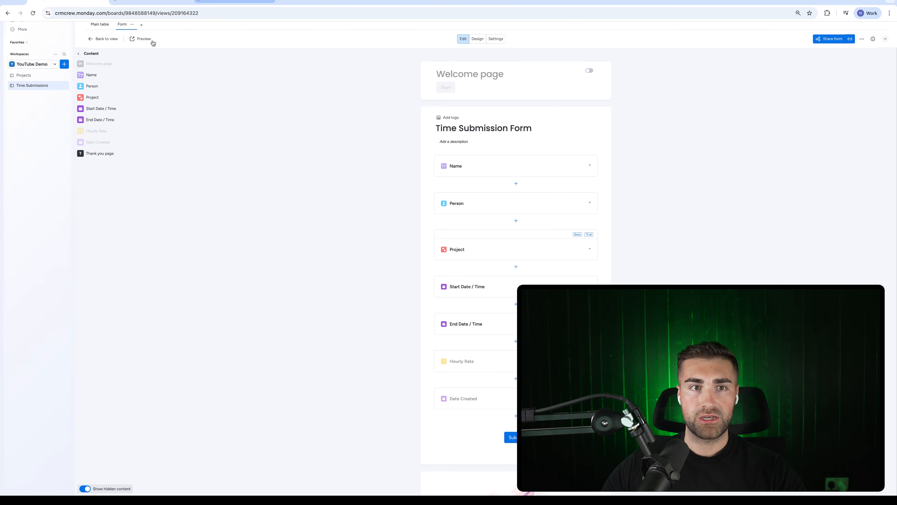
Widen the Project column in the Time Submissions main table.
click(100, 24)
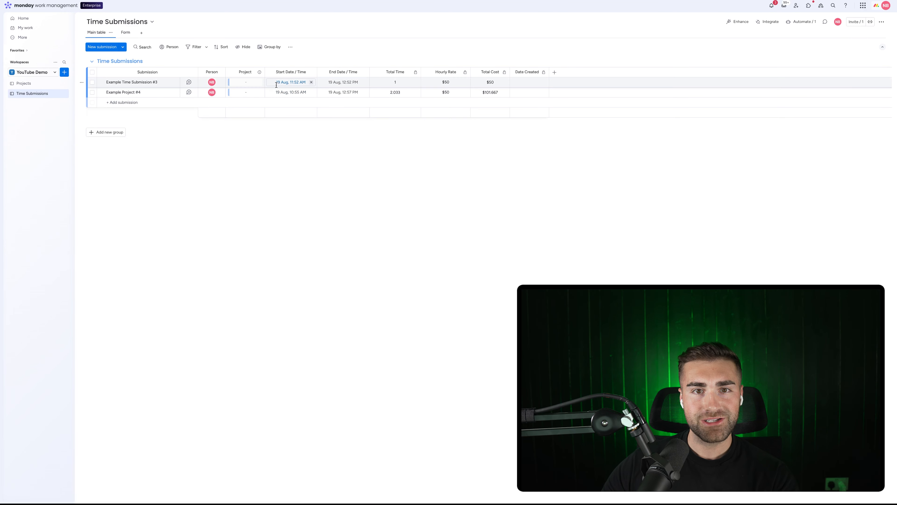
drag(264, 72, 303, 71)
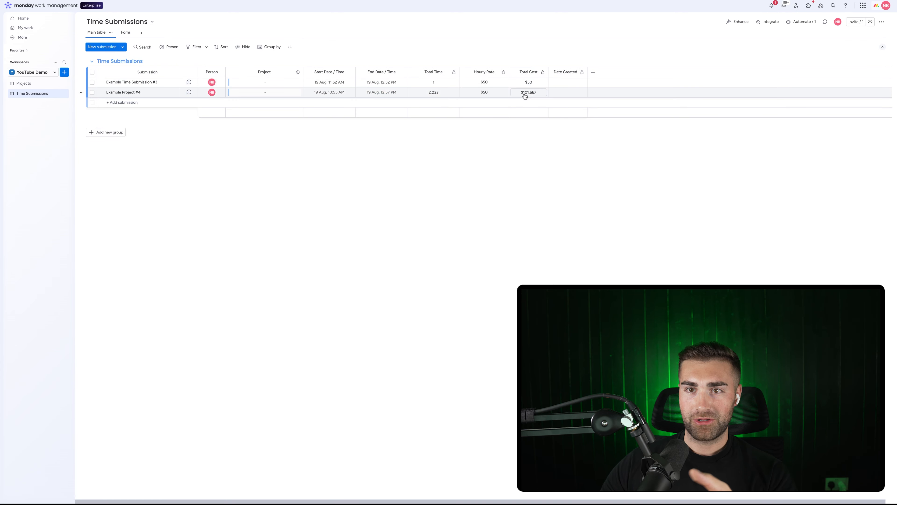
Check the Projects board, the Project column and the form's Project question for the new submission's project link.
click(34, 85)
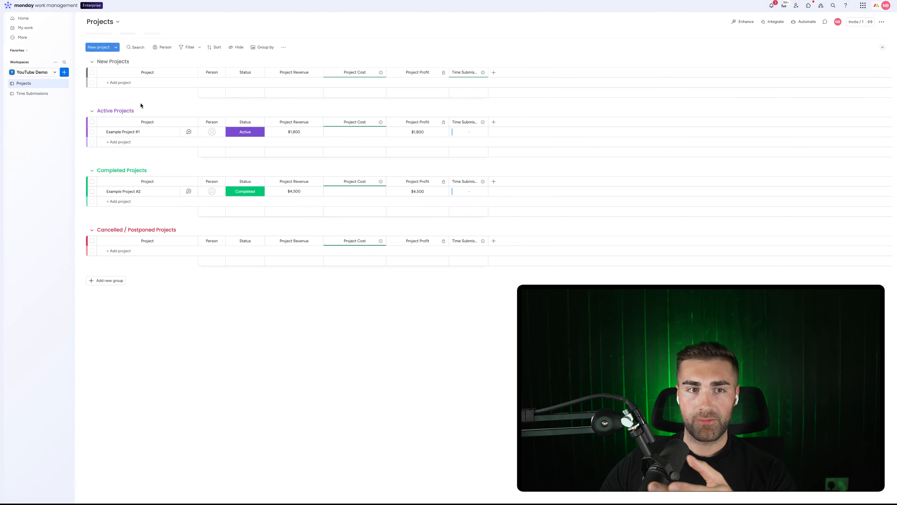
click(32, 94)
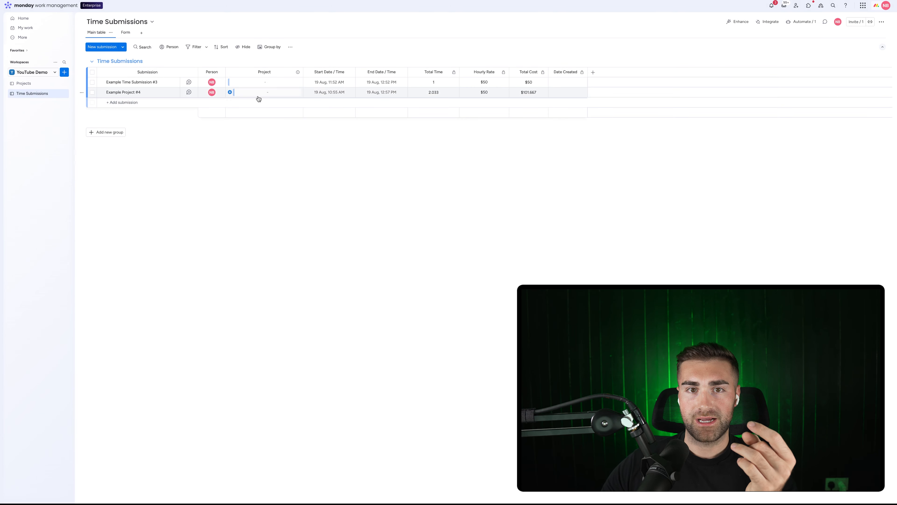
click(298, 73)
click(298, 73)
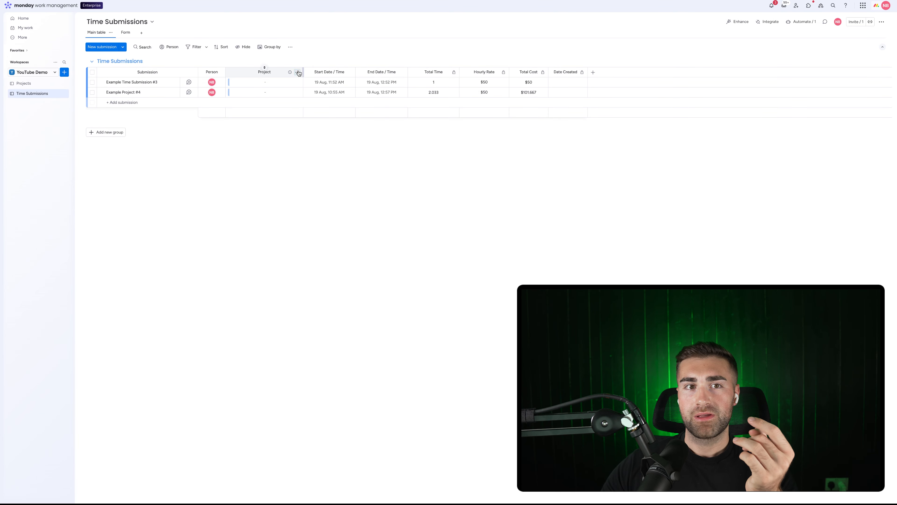
click(125, 35)
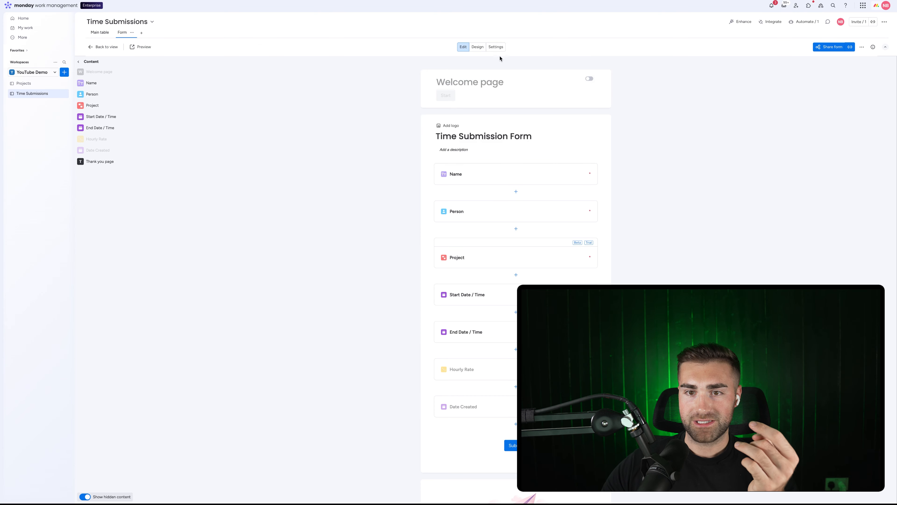
click(486, 253)
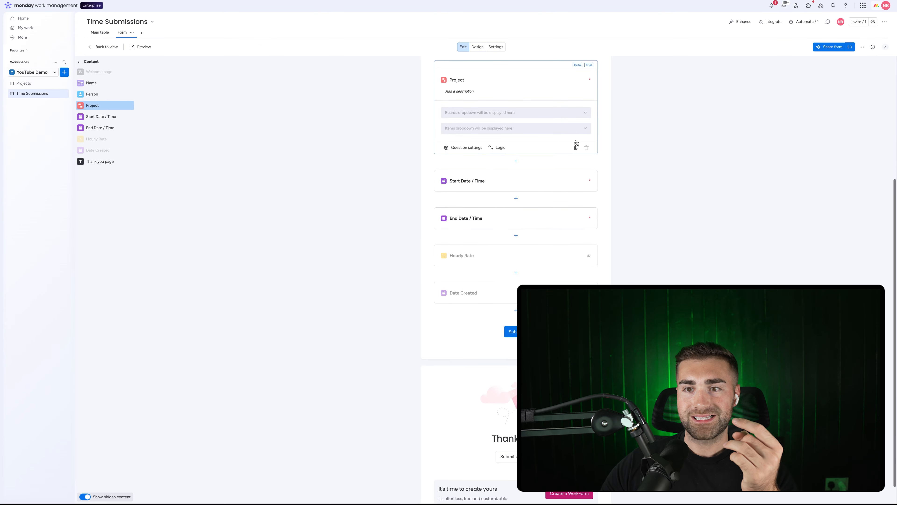
scroll(522, 194, up, 5)
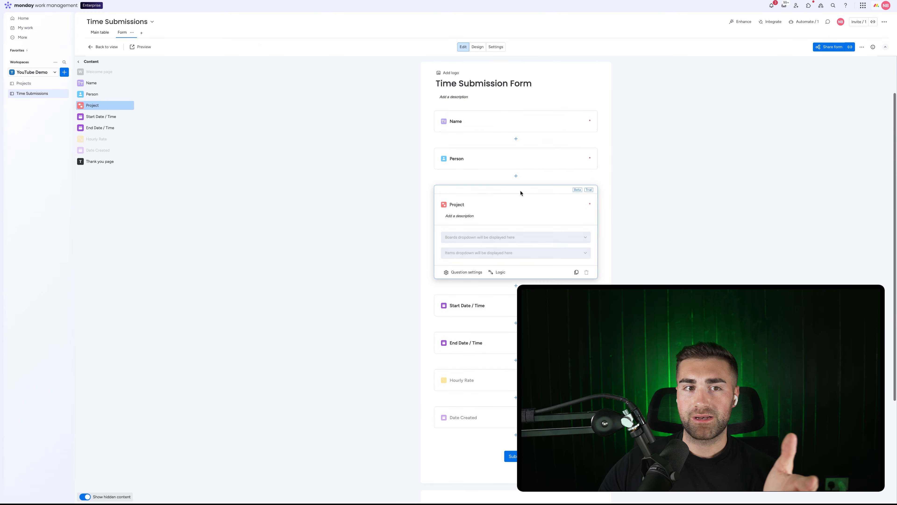
click(98, 32)
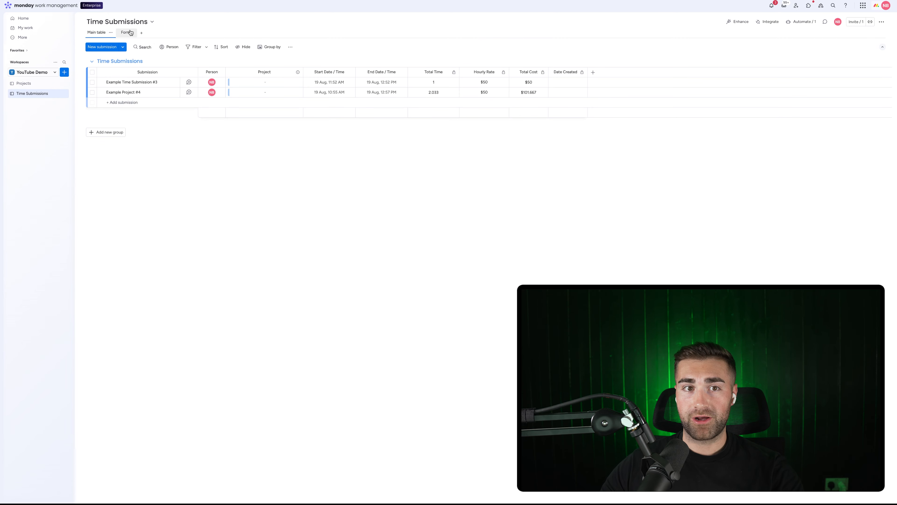
Look up SuperForm among the installed view apps and search the app marketplace for superforms.
click(139, 33)
mouse_move(176, 143)
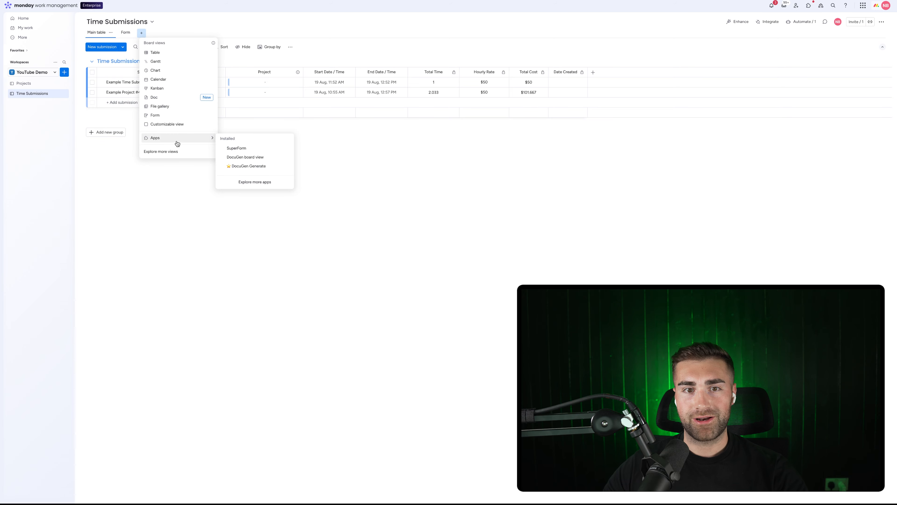
mouse_move(241, 147)
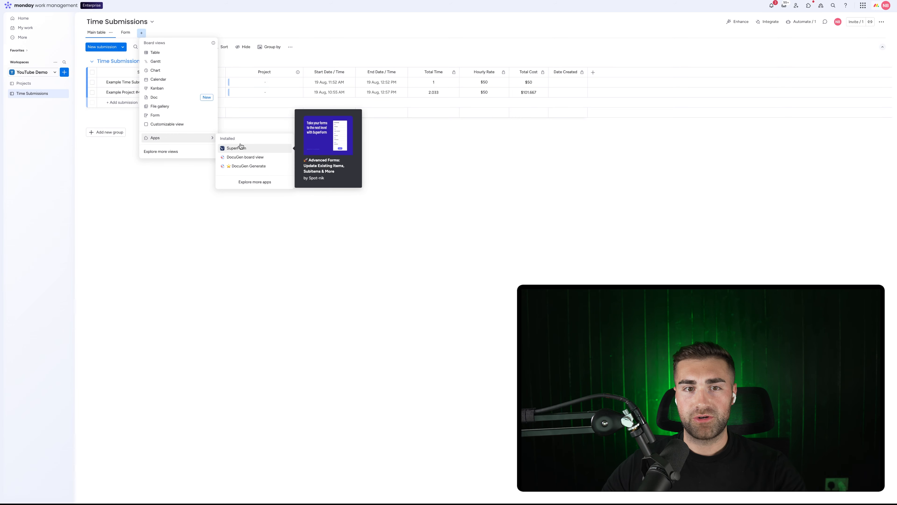
click(881, 21)
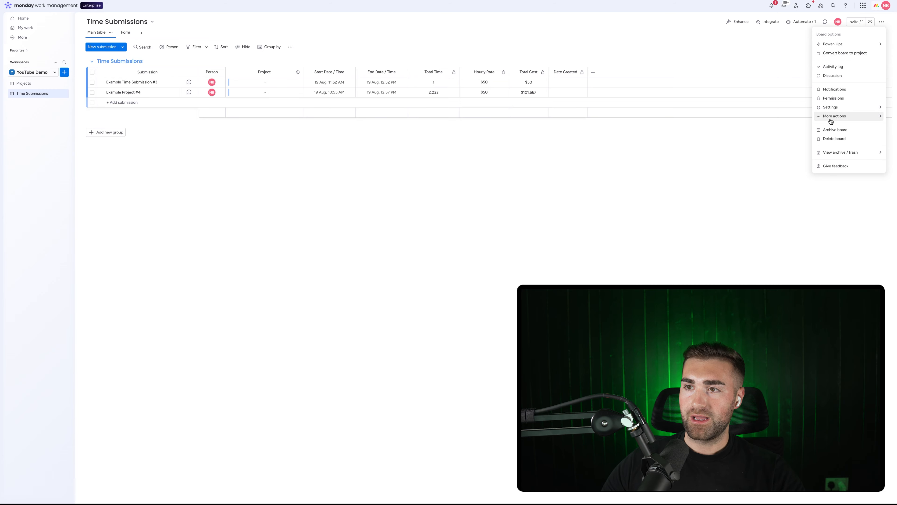
mouse_move(862, 45)
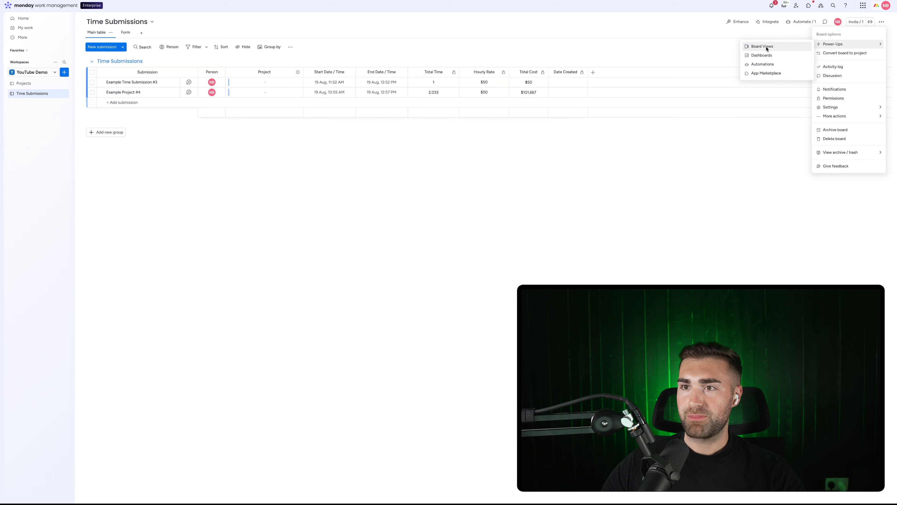
click(766, 73)
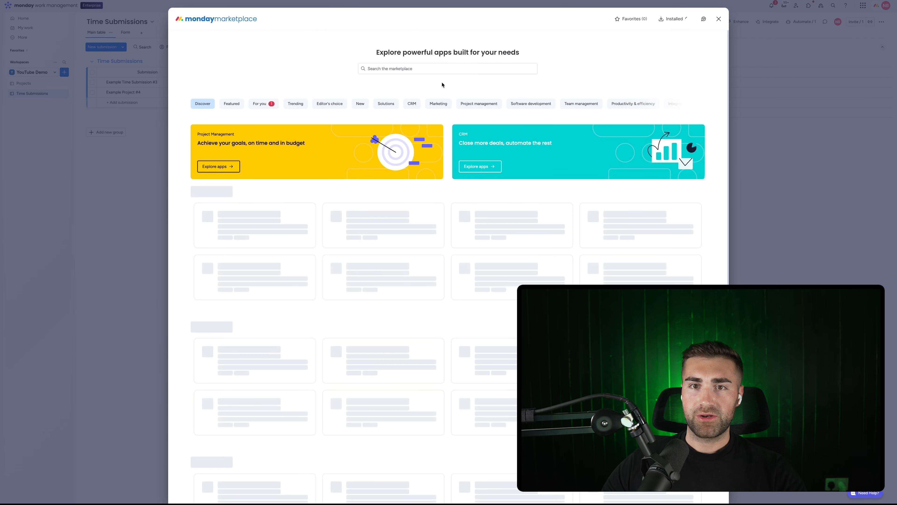
click(438, 68)
text(superforms)
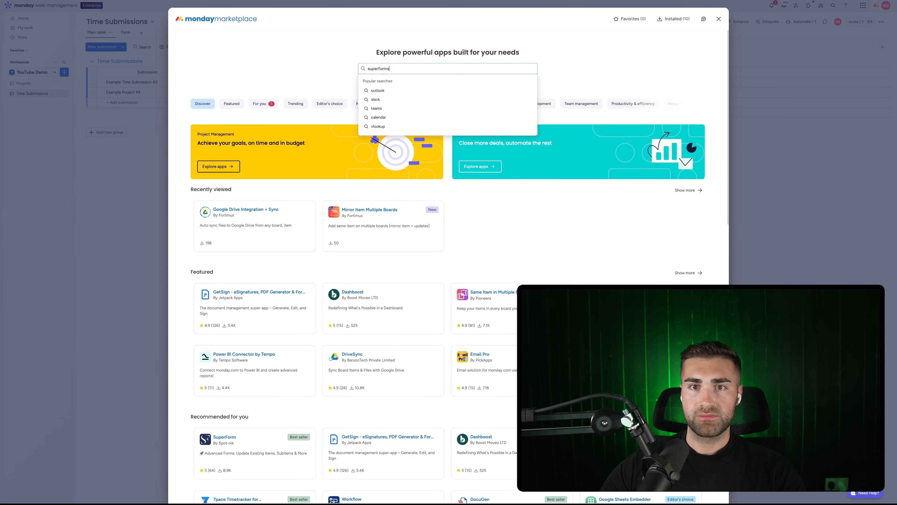
key(Return)
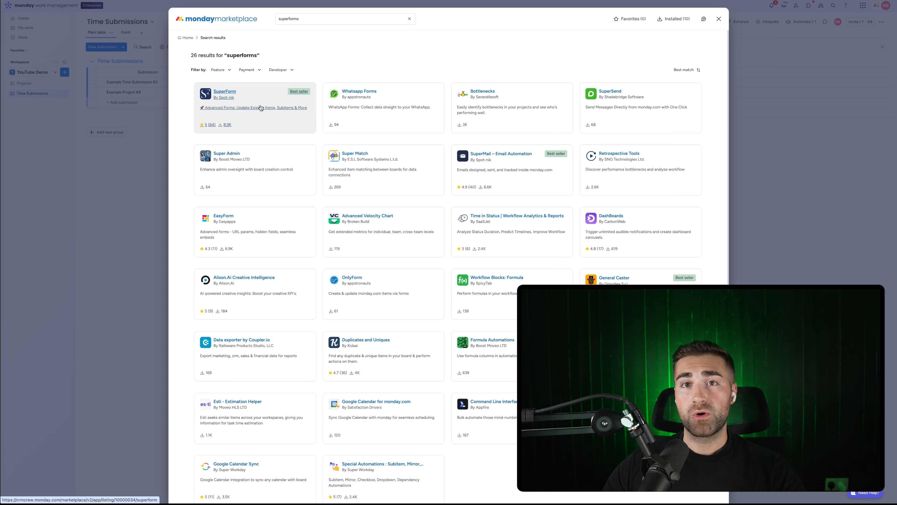
click(718, 20)
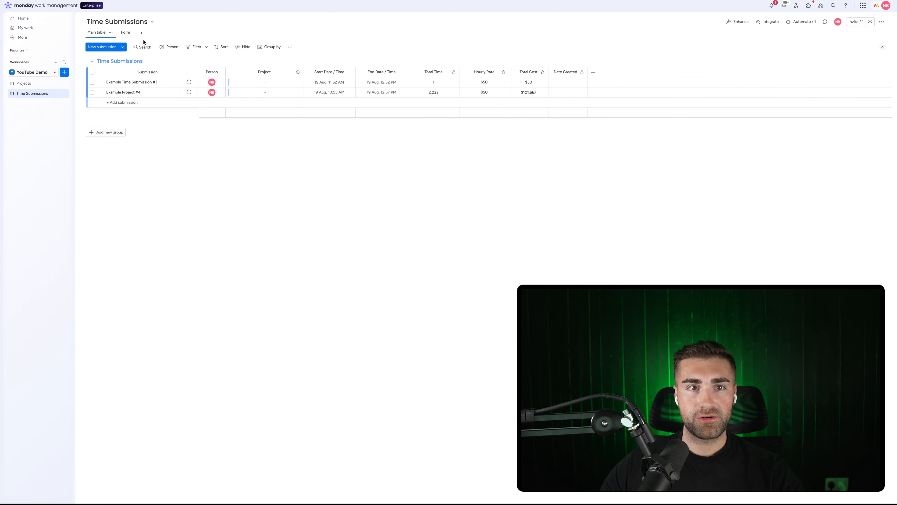
Add a SuperForm app view to the Time Submissions board.
click(141, 33)
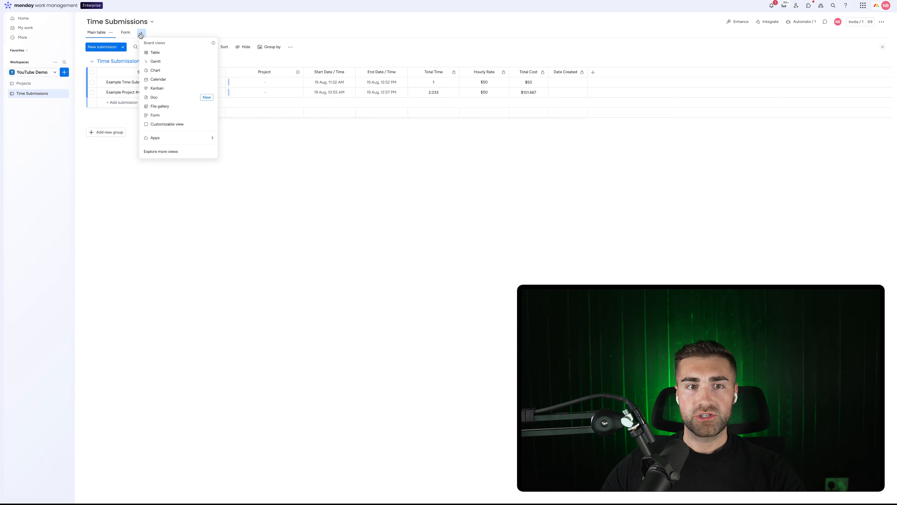
mouse_move(179, 137)
click(246, 151)
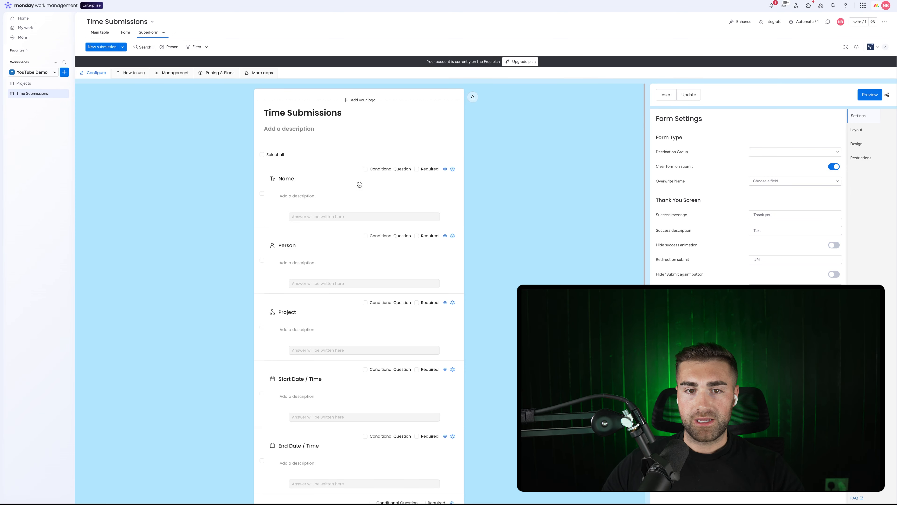
Make the Name, Person, Project, Start Date / Time and End Date / Time questions required in the SuperForm.
scroll(307, 185, down, 2)
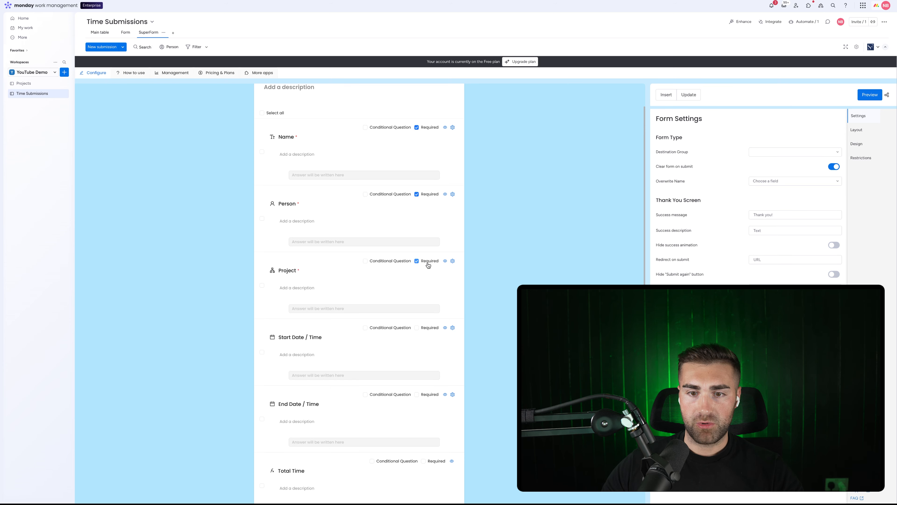
scroll(428, 332, down, 2)
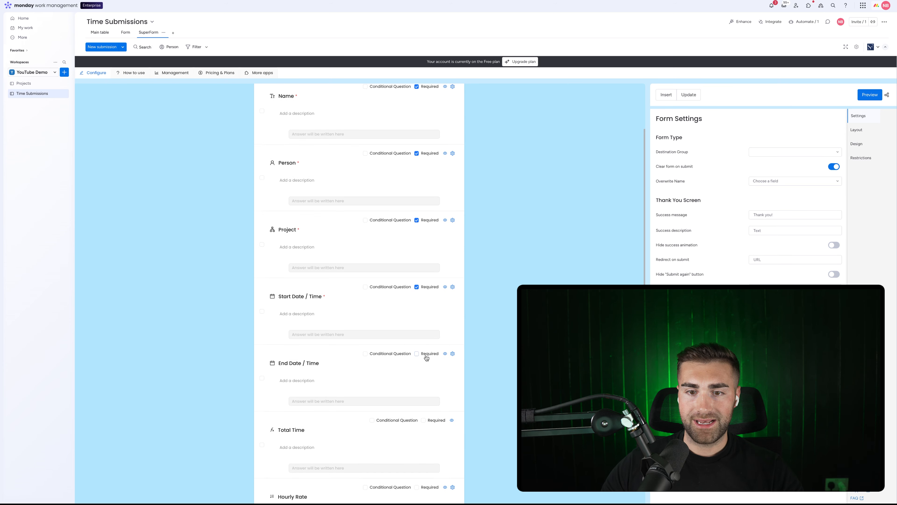
scroll(424, 353, down, 3)
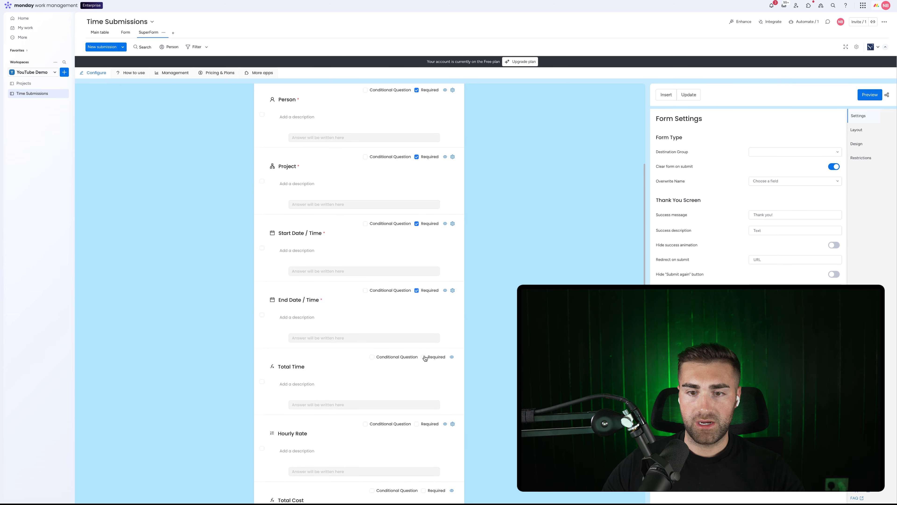
Hide the Total Time, Hourly Rate, Total Cost, Date Created and Update questions on the SuperForm.
click(453, 358)
click(444, 376)
scroll(445, 367, down, 3)
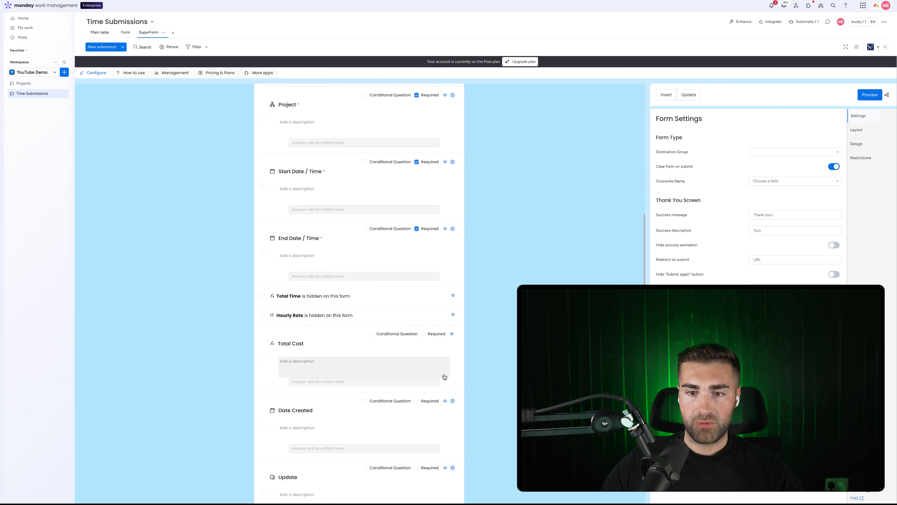
click(453, 335)
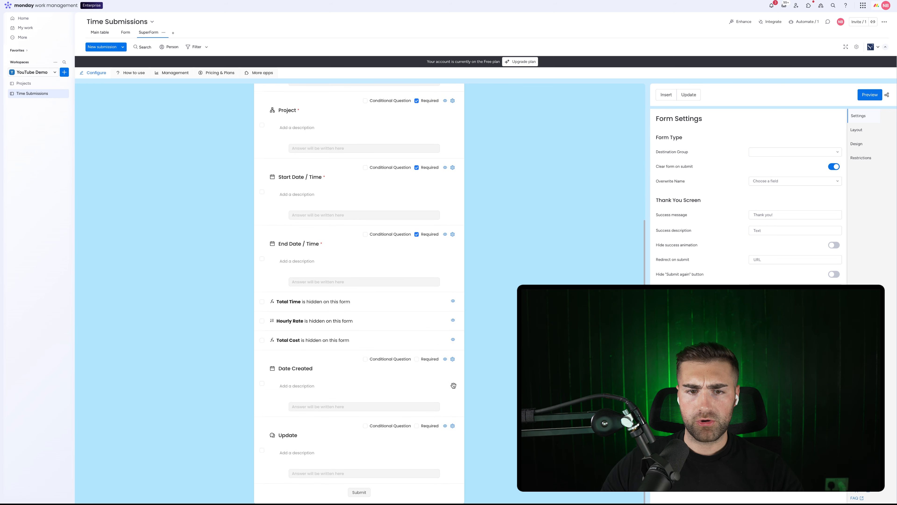
click(446, 358)
Change the SuperForm's page background colour to white (#ffffff) in its design settings.
scroll(411, 297, up, 5)
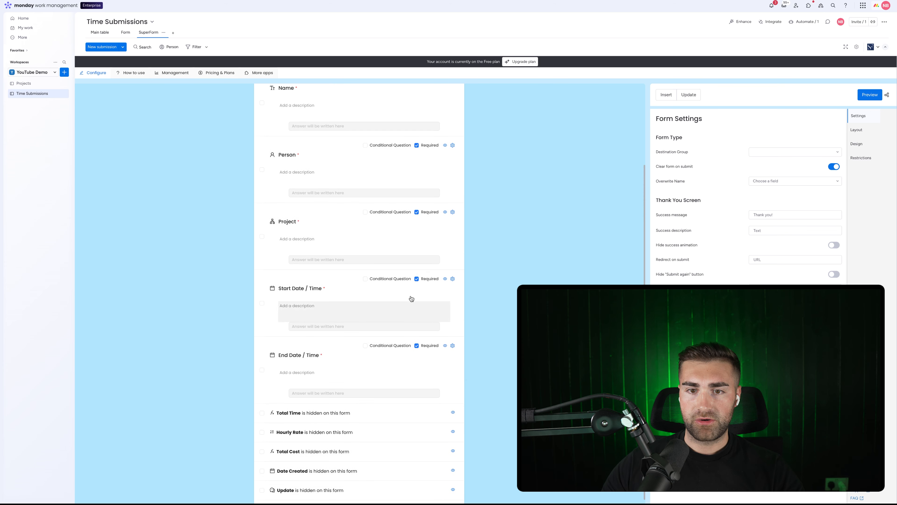
click(865, 133)
click(866, 143)
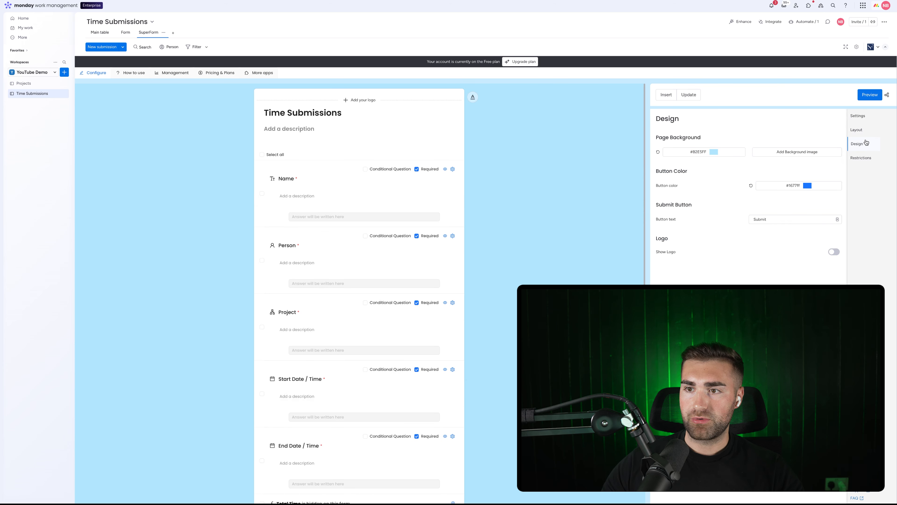
click(733, 155)
drag(835, 144, 767, 73)
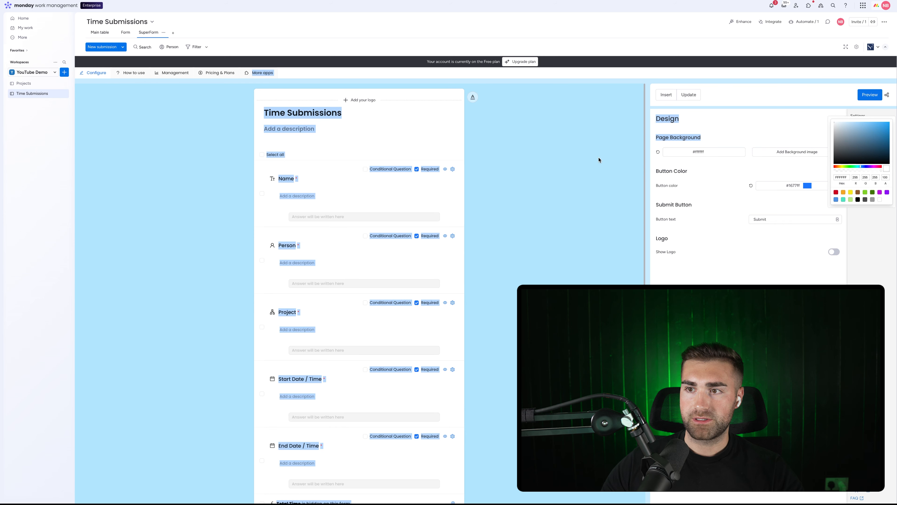
click(817, 136)
click(817, 136)
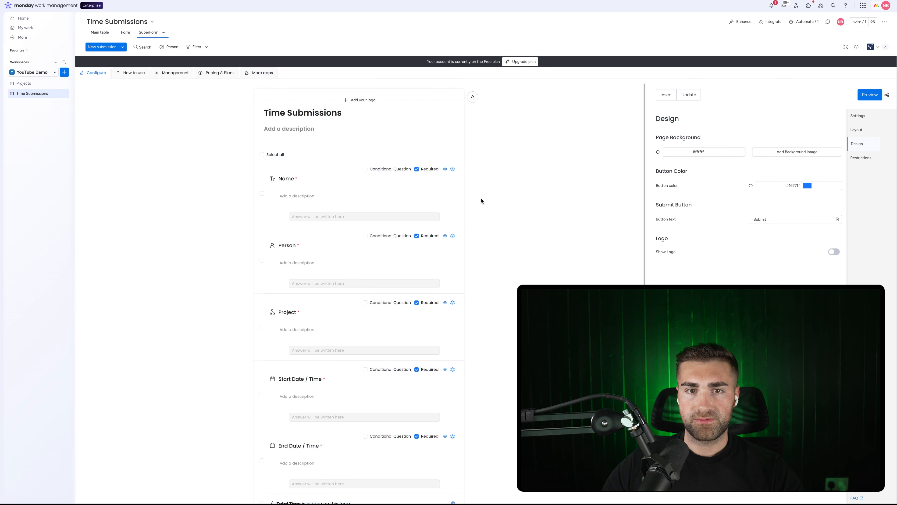
Rename the SuperForm's title to "Time Submission Form".
click(372, 120)
key(BackSpace)
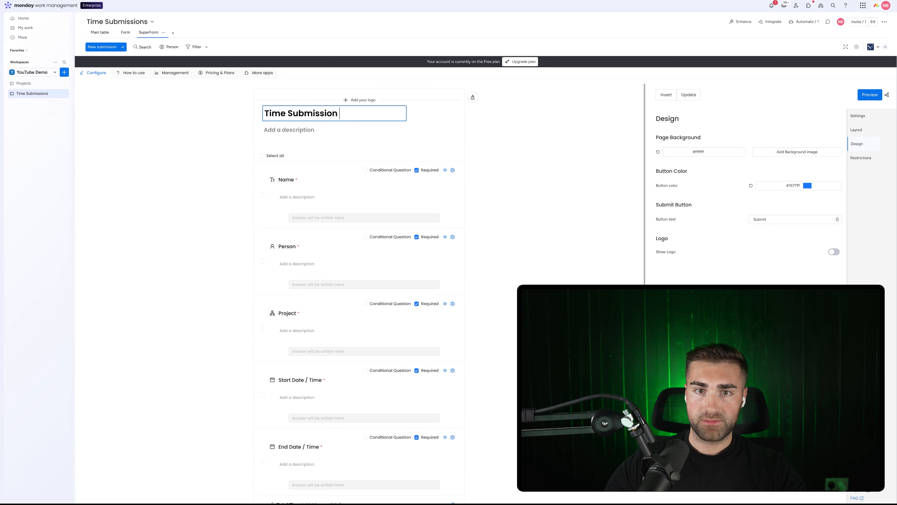
text(Form)
key(Return)
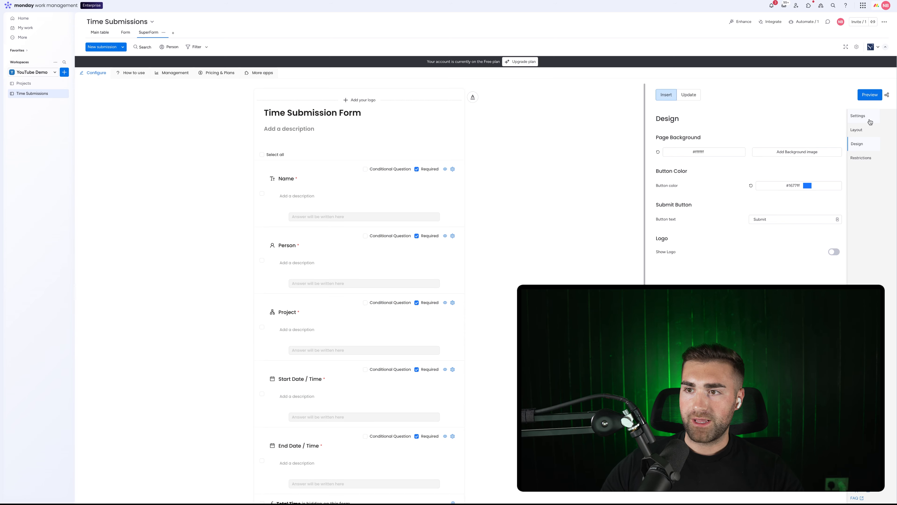
Allow time selection in the settings of the Start Date / Time and End Date / Time questions and save both.
click(862, 118)
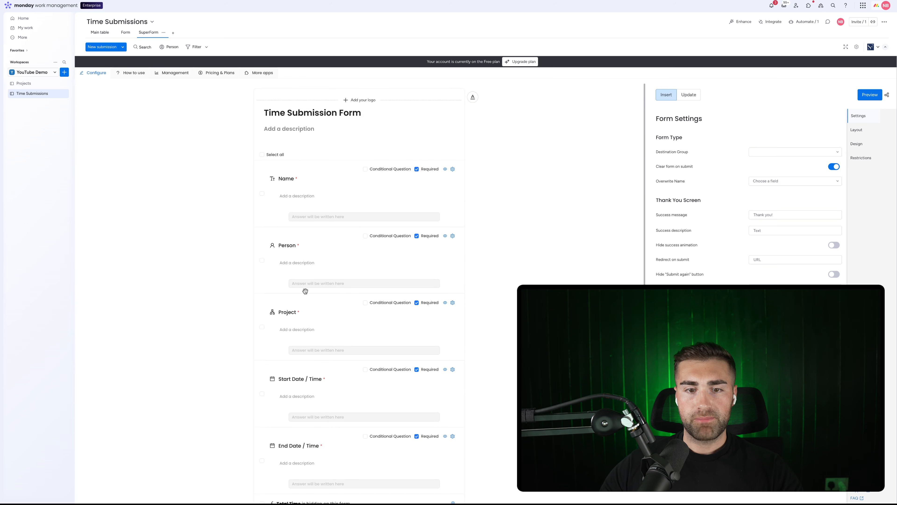
scroll(333, 341, down, 2)
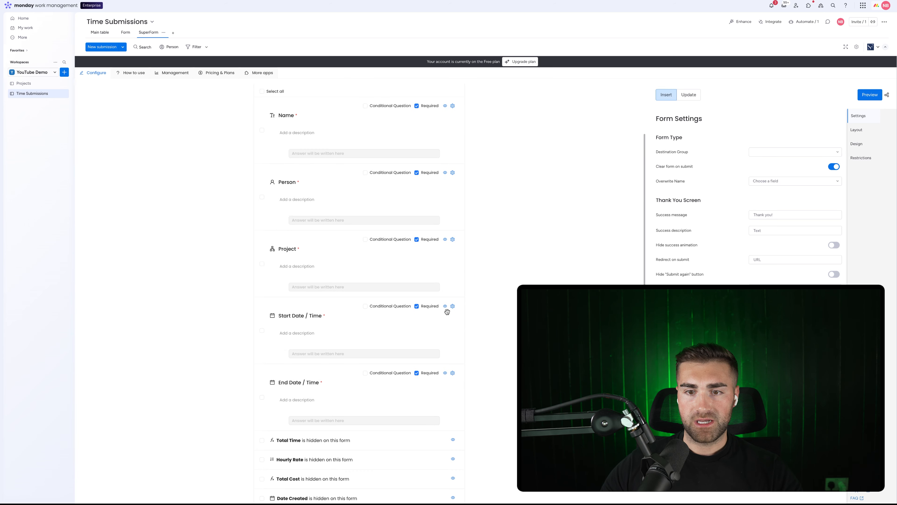
click(452, 306)
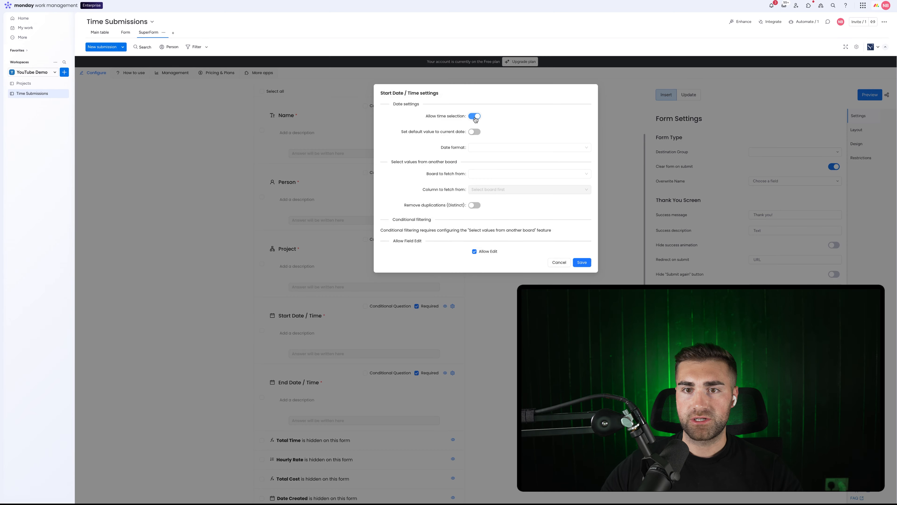
click(580, 262)
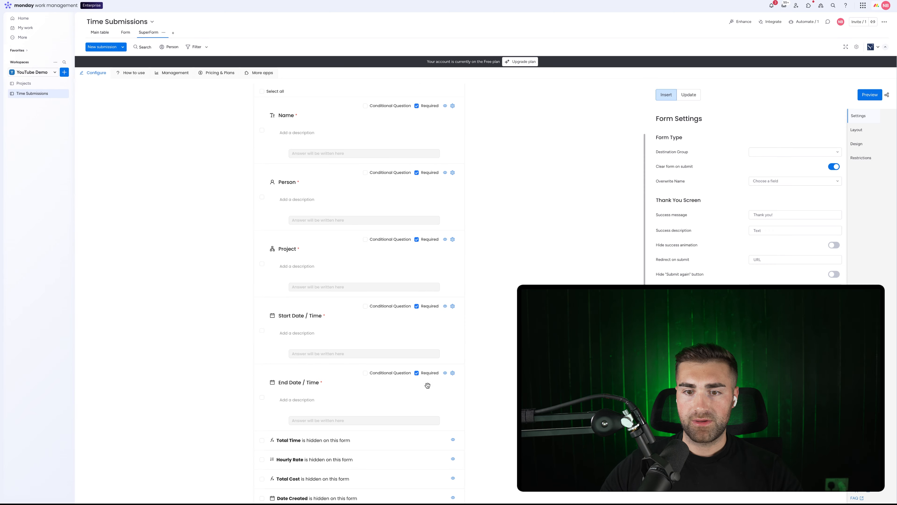
click(453, 373)
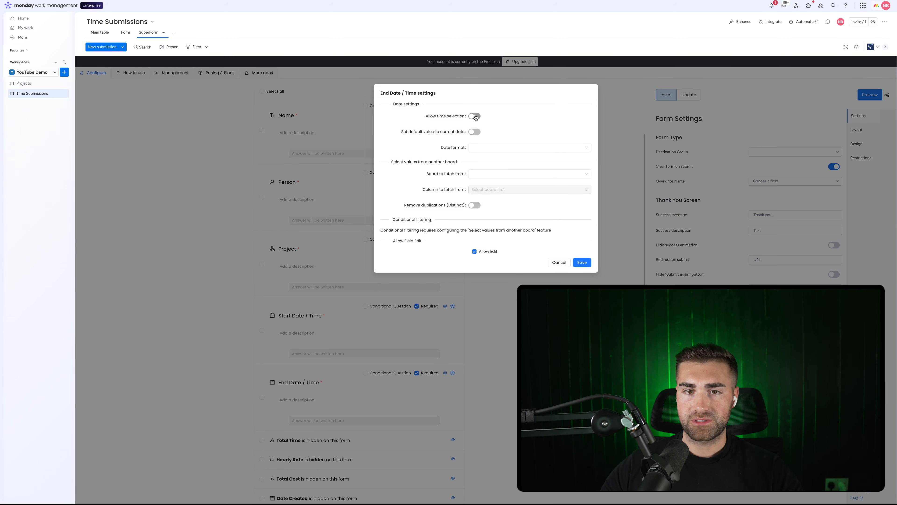
click(585, 264)
Preview the form and fill in the name "Example Project #5", the submitting person and the project Example Project #1.
click(862, 93)
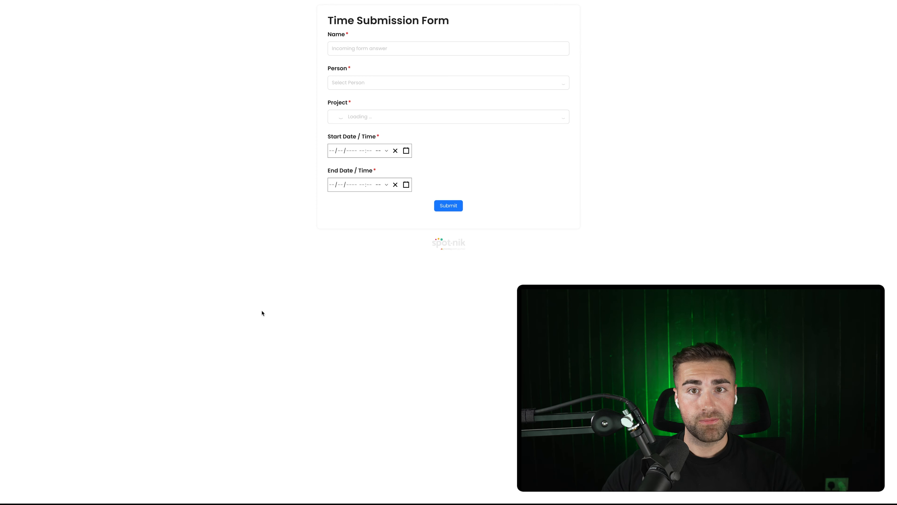
click(333, 48)
text(Example)
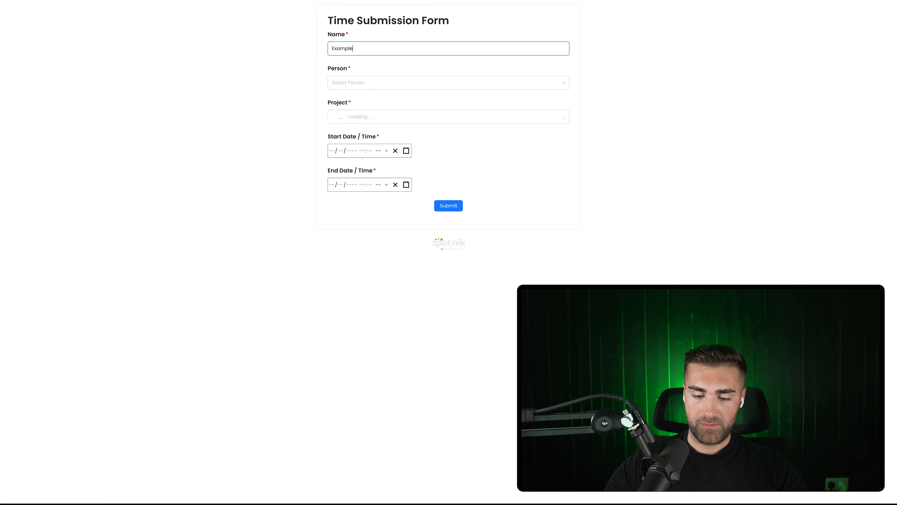
text( Project #5)
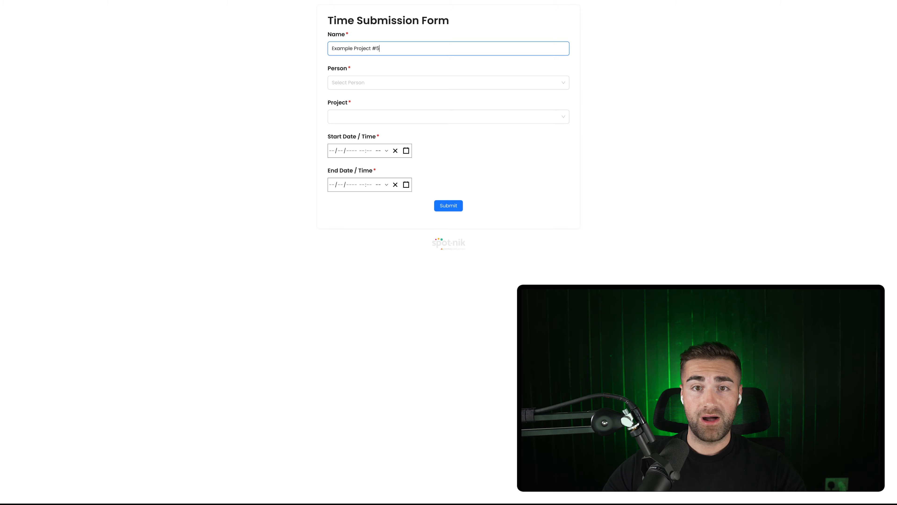
click(341, 82)
click(355, 108)
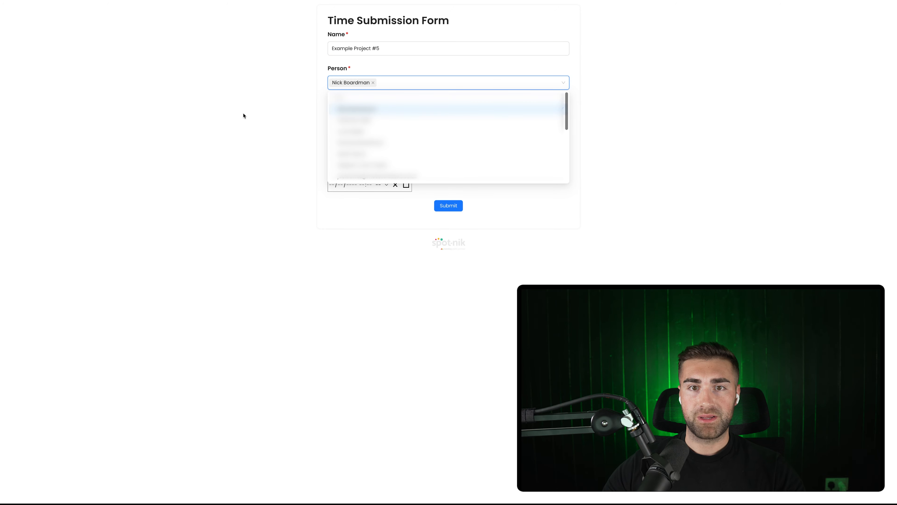
click(347, 120)
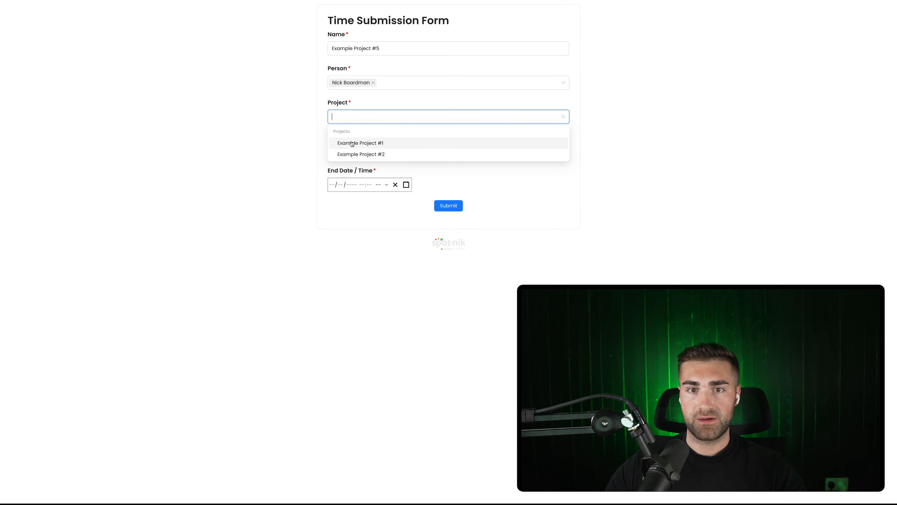
click(352, 143)
Set both the start date and the end date of the submission to 08/19/2025.
click(354, 151)
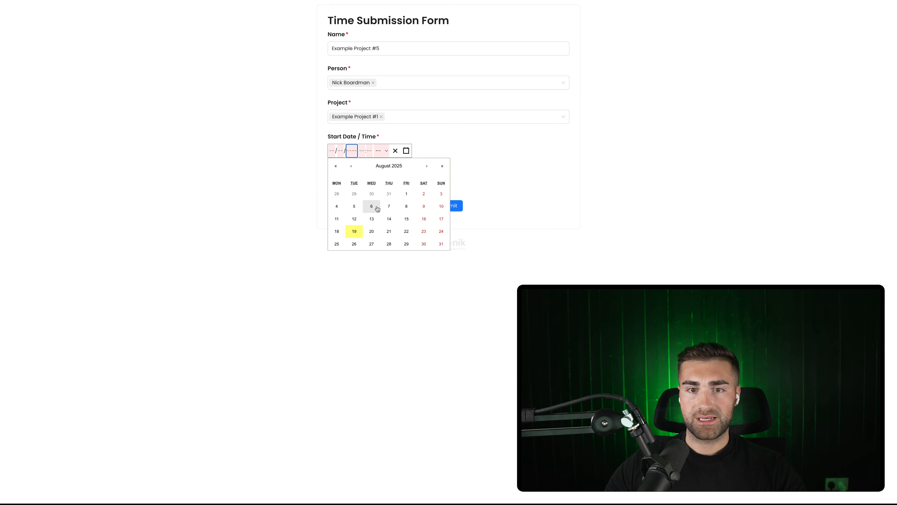
click(354, 232)
click(368, 185)
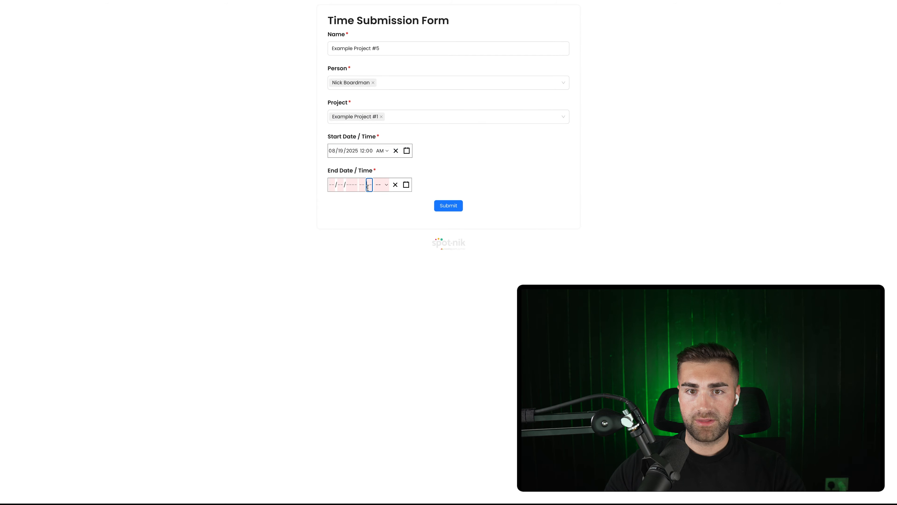
click(406, 185)
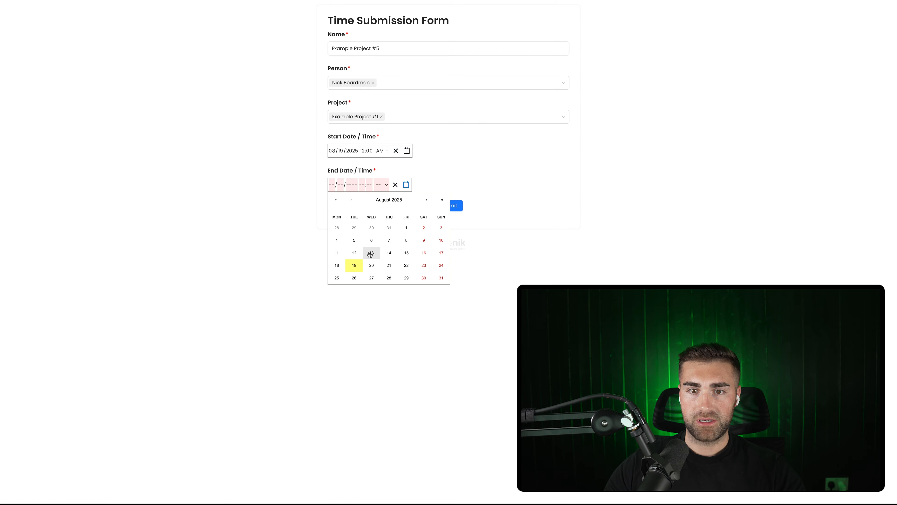
click(354, 264)
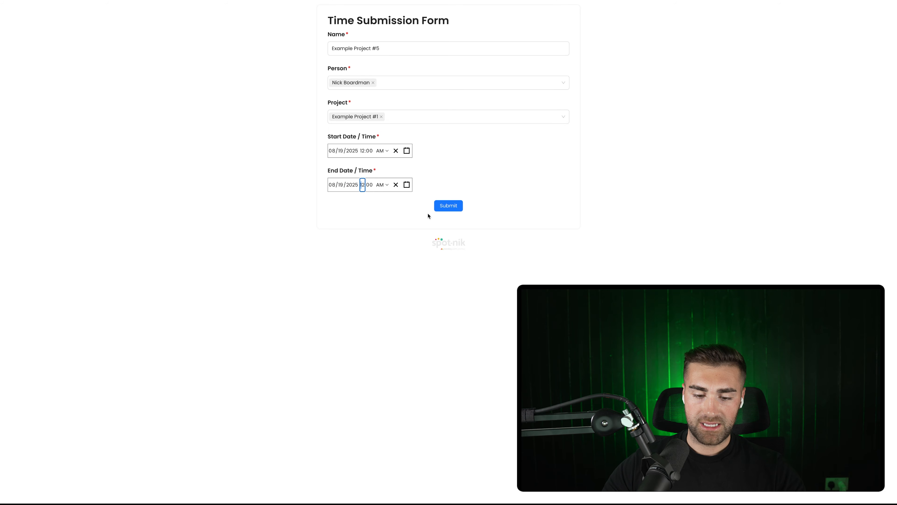
click(362, 185)
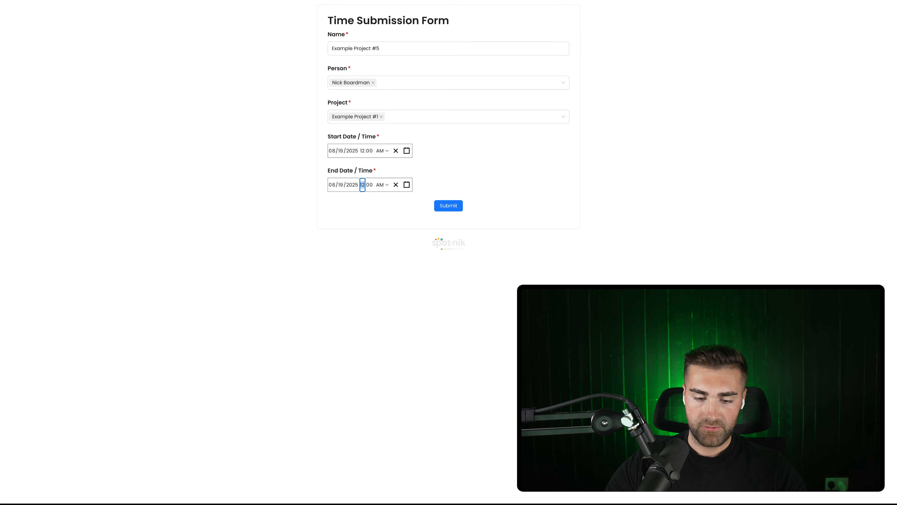
text(1)
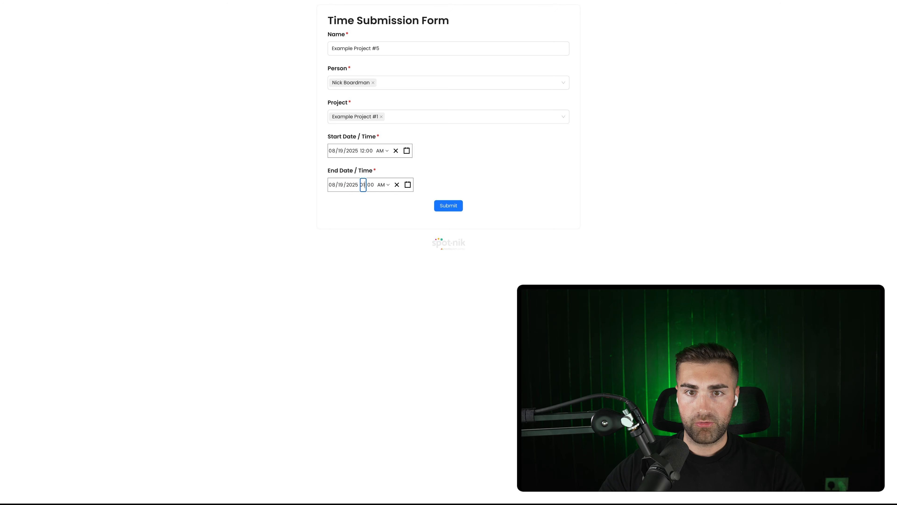
text(3)
click(364, 185)
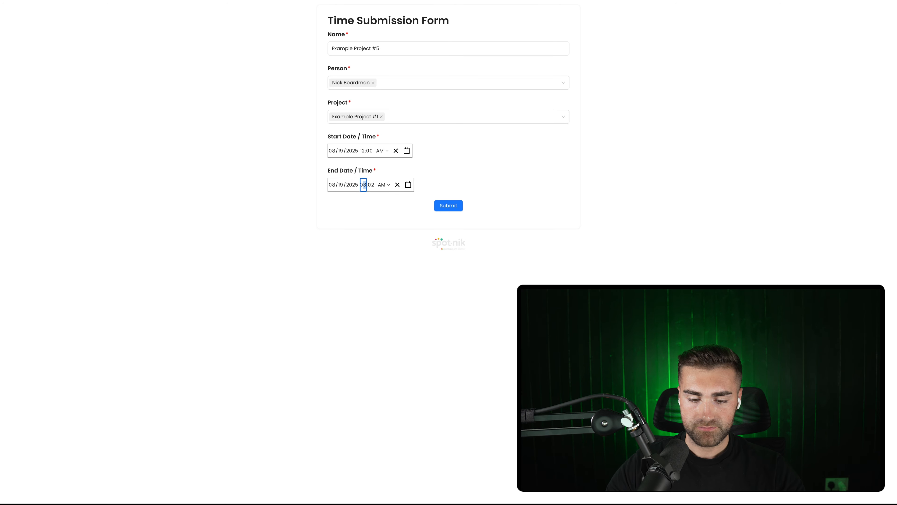
text(858)
click(364, 185)
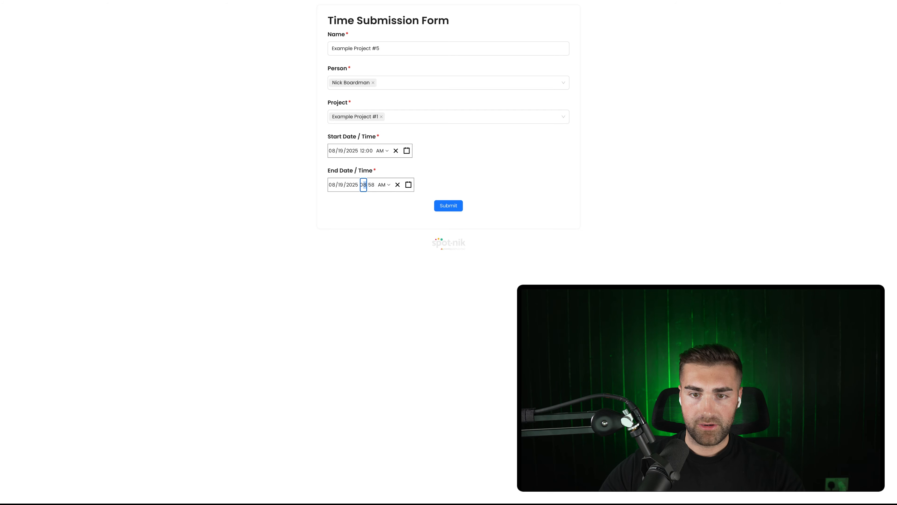
text(12)
key(BackSpace)
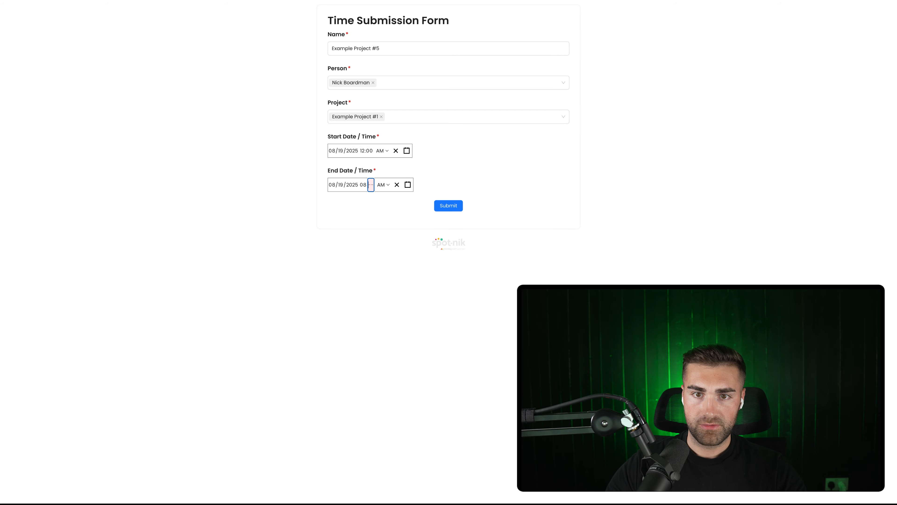
key(BackSpace)
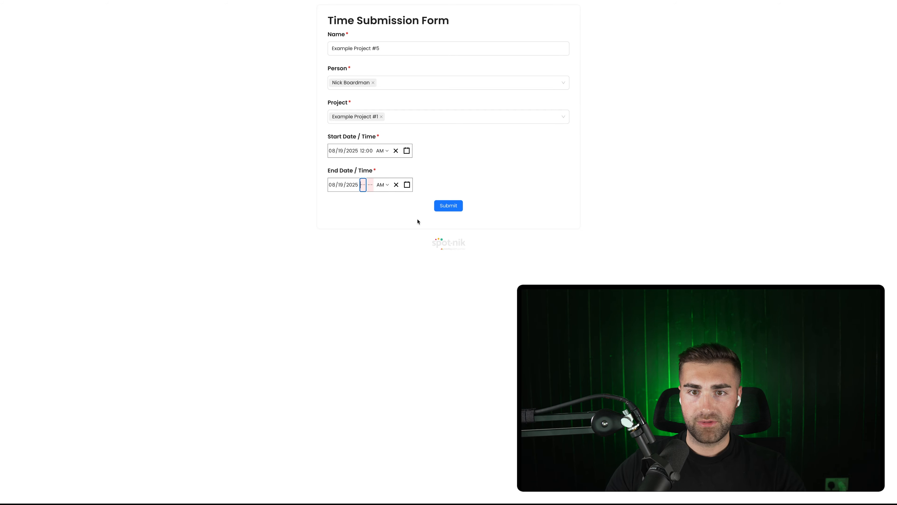
Set the submission's end time to 04:00 PM and submit the form.
click(381, 185)
click(384, 193)
click(364, 185)
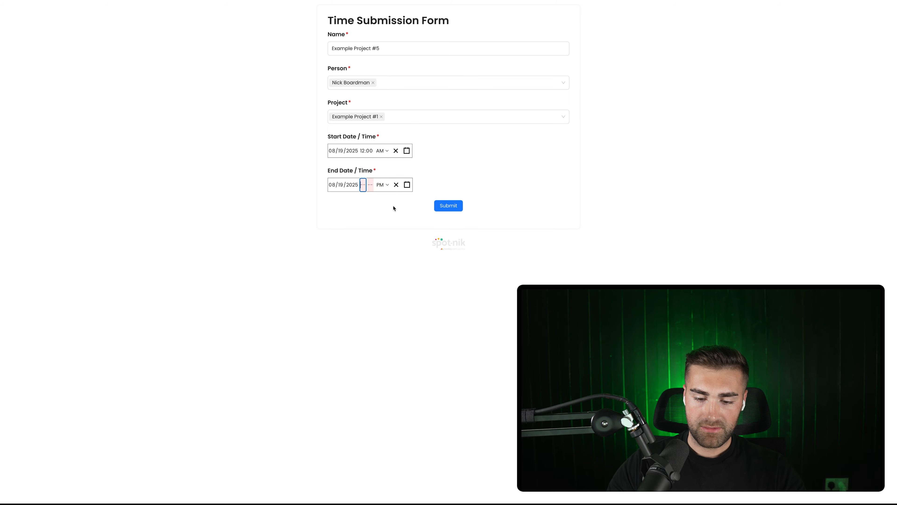
text(4)
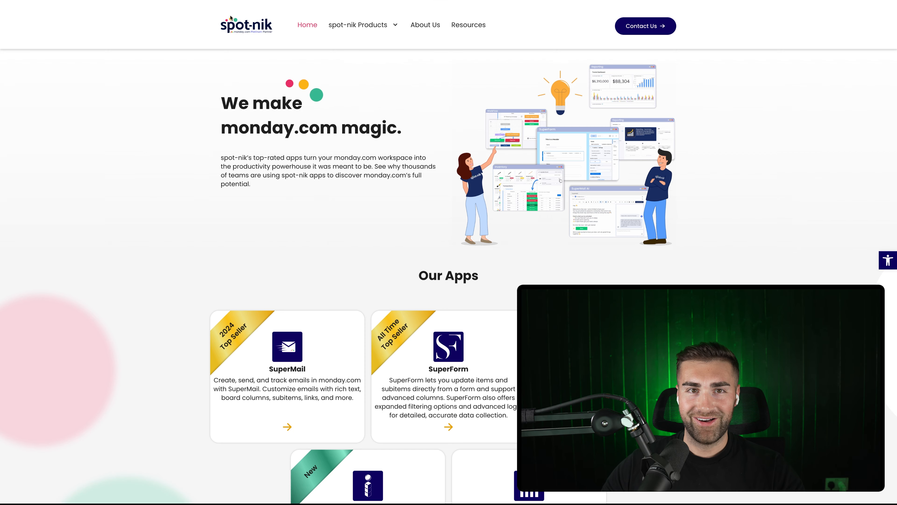
click(152, 5)
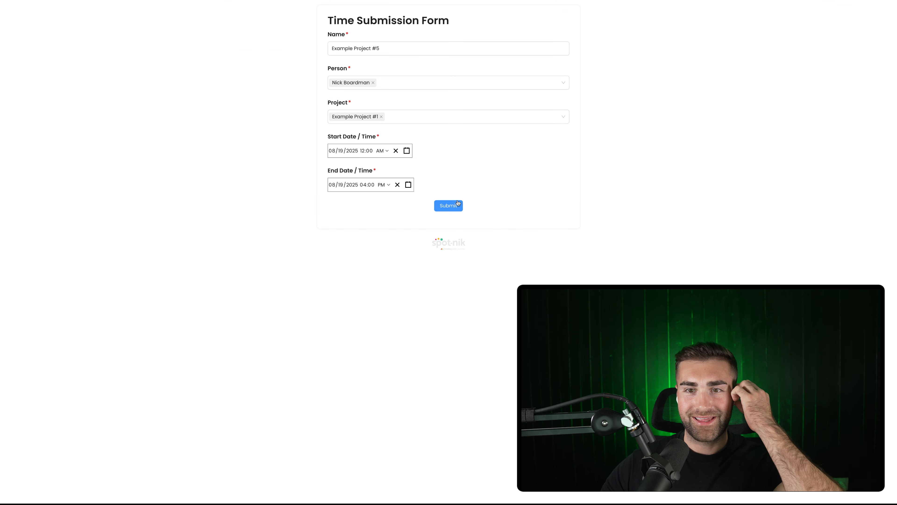
click(451, 208)
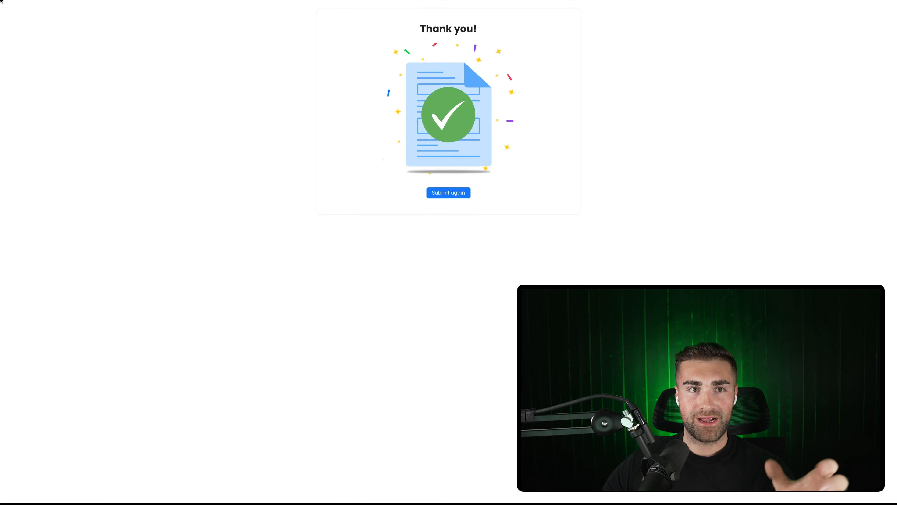
Check the new submission in the Time Submissions main table and its linked values on the Projects board, widening the Time Submissions column there.
key(ctrl+shift+Tab)
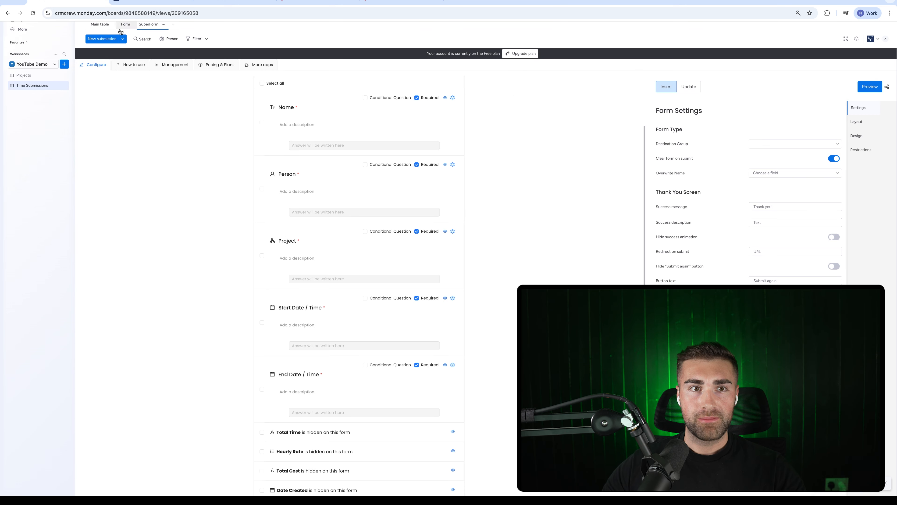
click(96, 32)
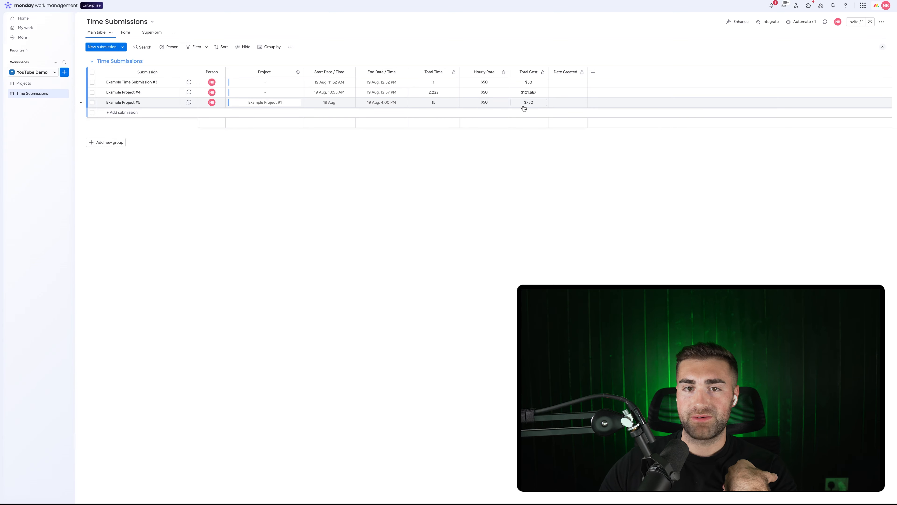
click(24, 83)
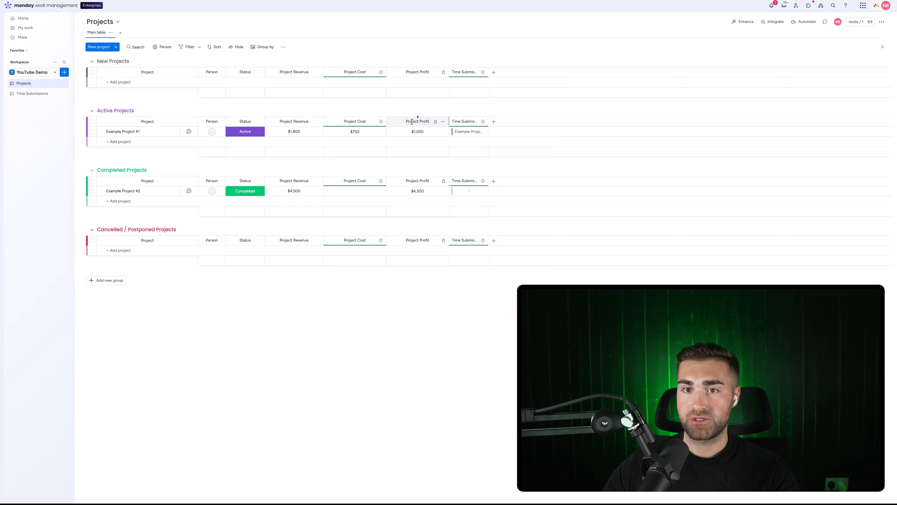
drag(488, 122, 509, 120)
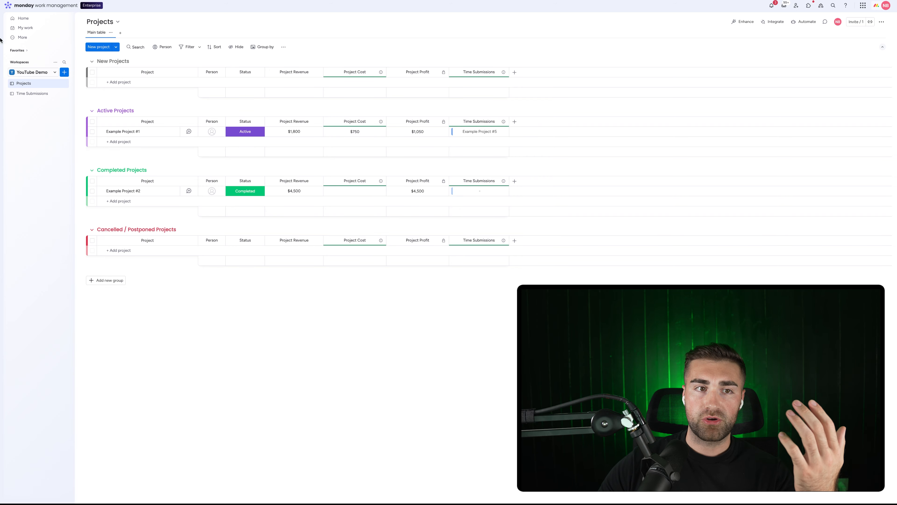
click(32, 94)
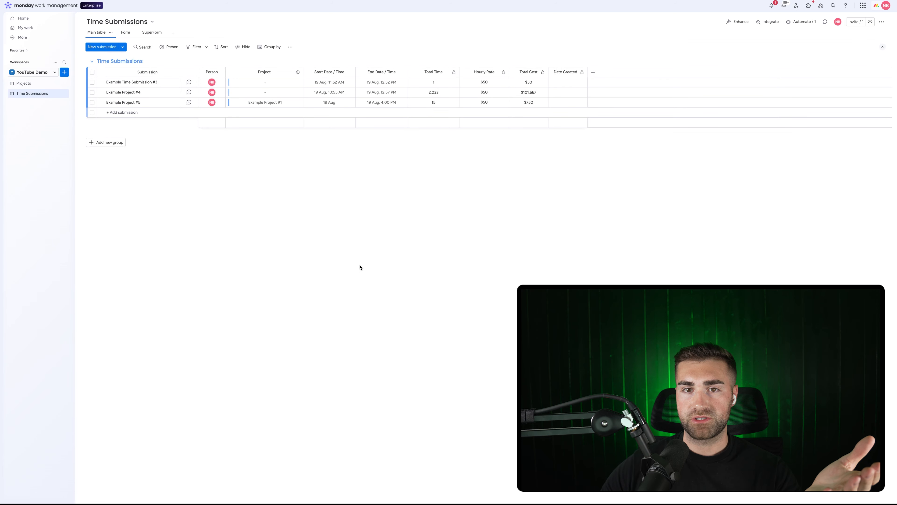